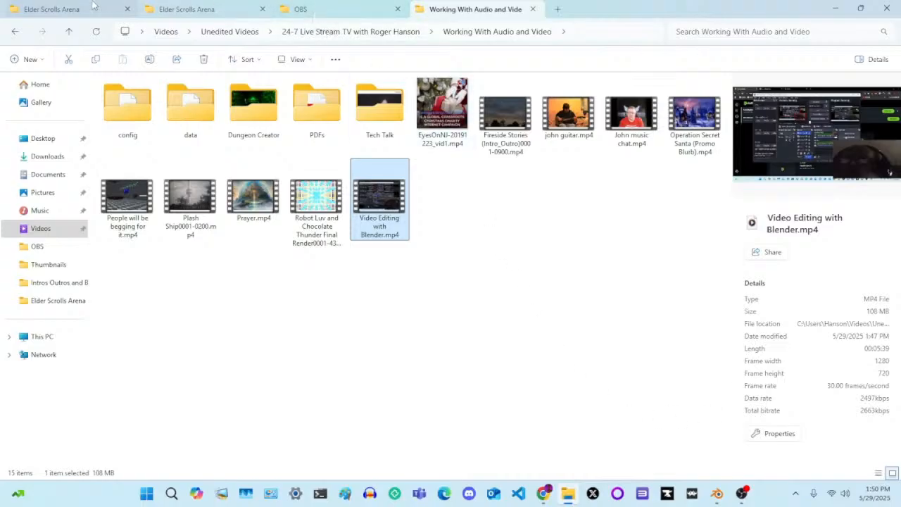
Switch to Rumble Studio in Chrome and search the stream's secondary categories for Blender
left_click(543, 494)
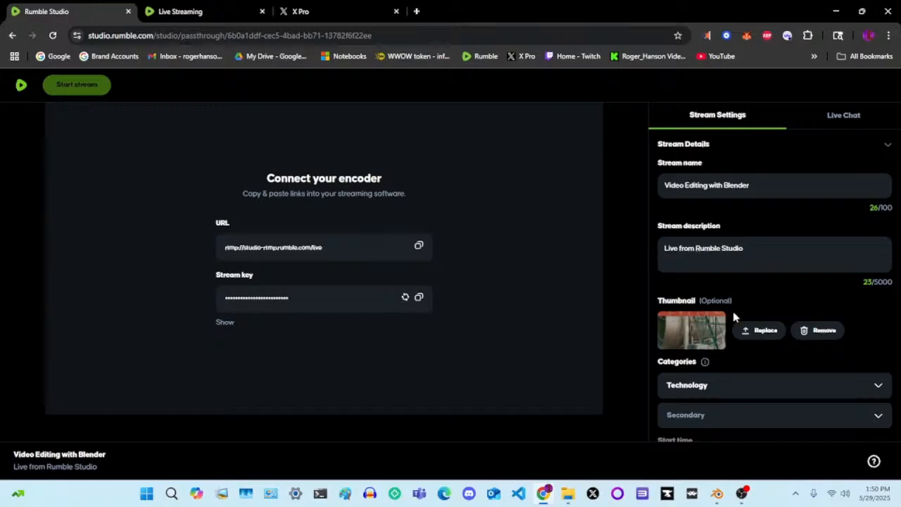
scroll(756, 380, "down", 3)
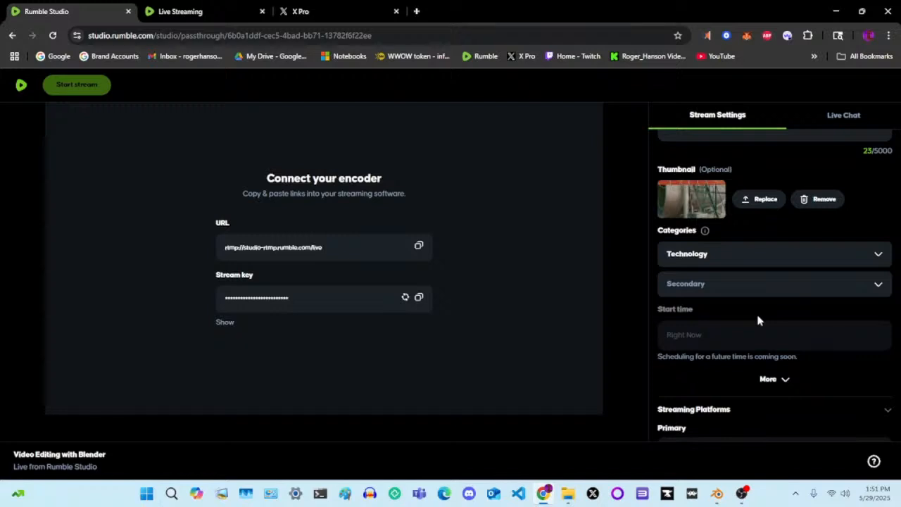
left_click(863, 292)
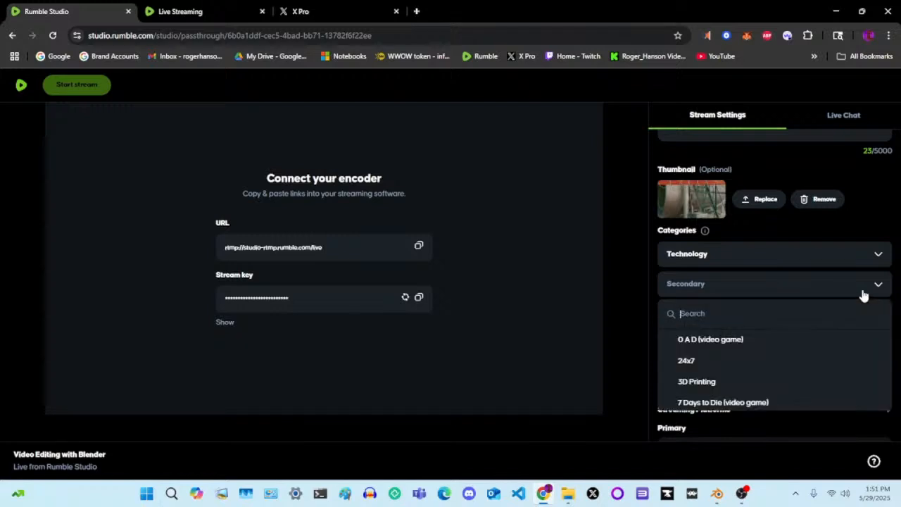
left_click(863, 294)
left_click(863, 294)
type("Blender")
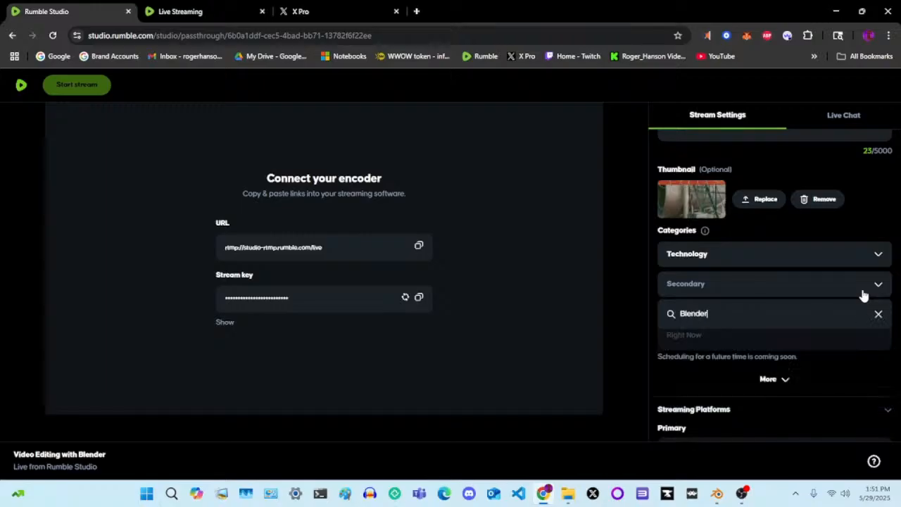
key("BackSpace")
key("BackSpace")
key("BackSpace")
key("BackSpace")
key("BackSpace")
key("BackSpace")
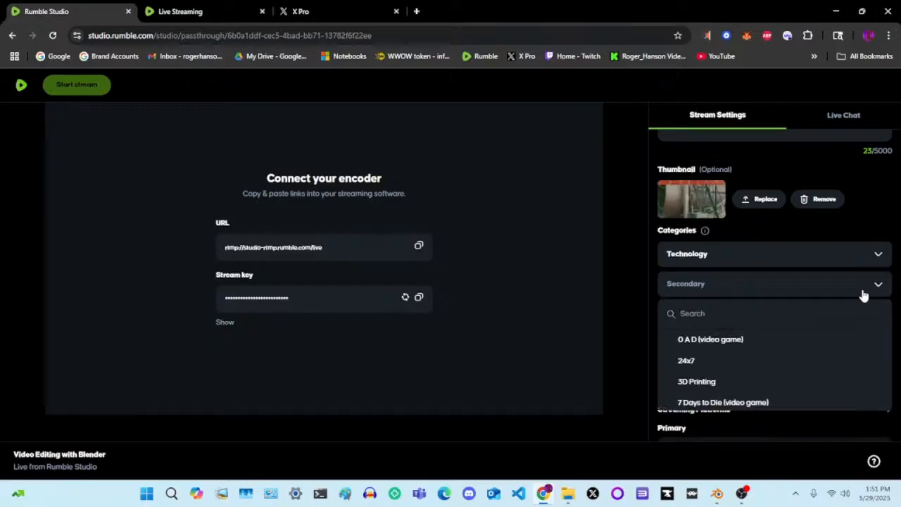
left_click(651, 267)
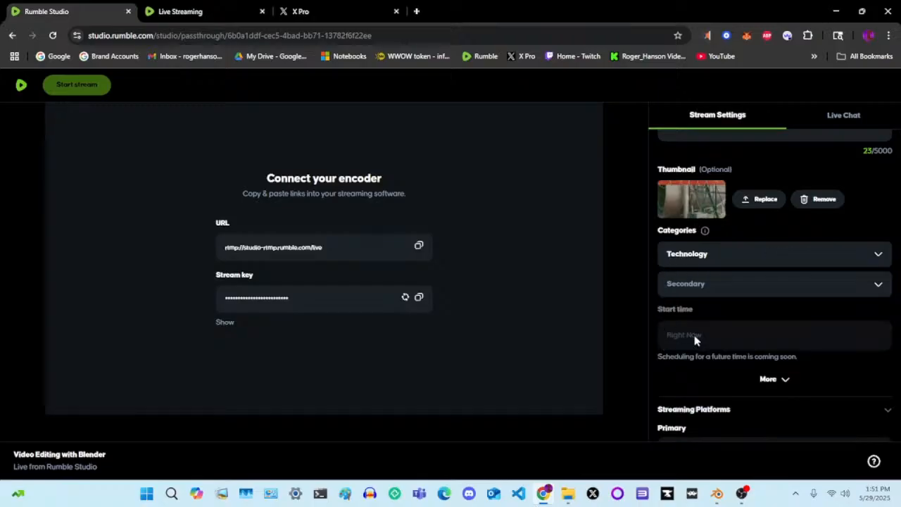
Review the primary and secondary streaming platforms in the stream settings
scroll(703, 367, "down", 3)
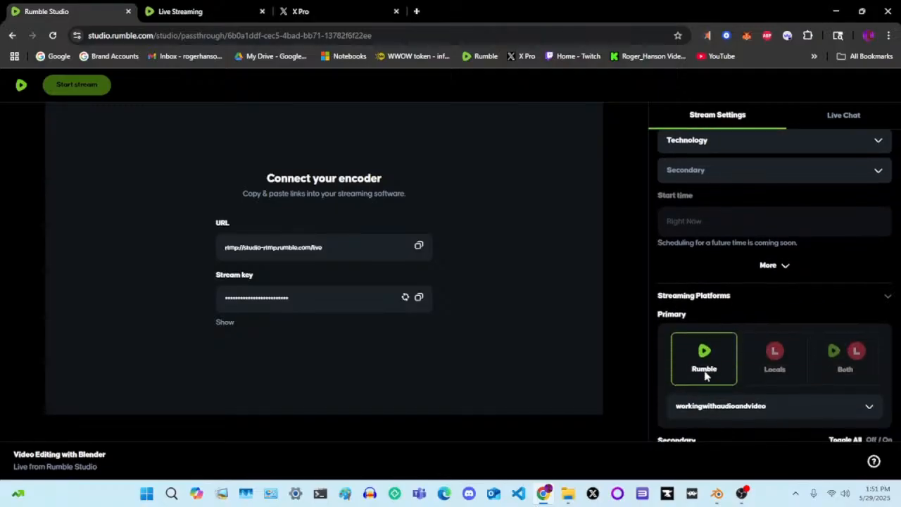
scroll(706, 377, "down", 6)
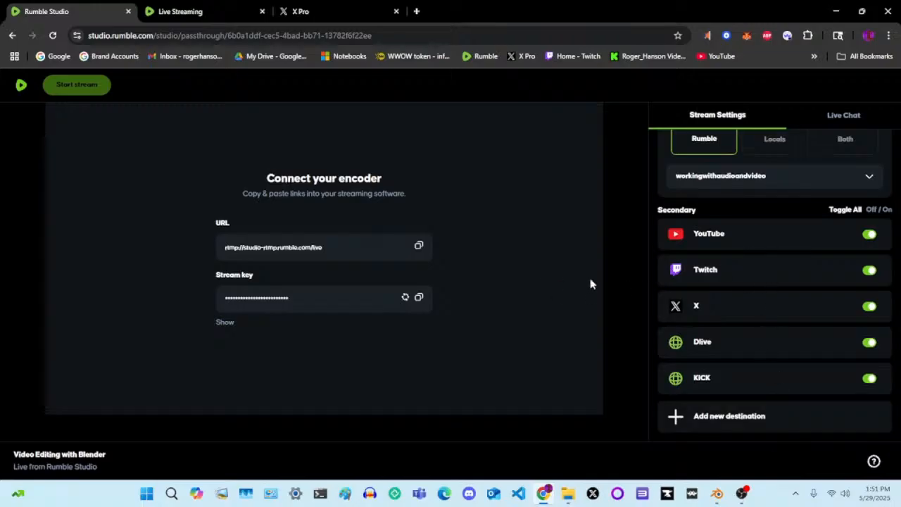
scroll(646, 280, "up", 2)
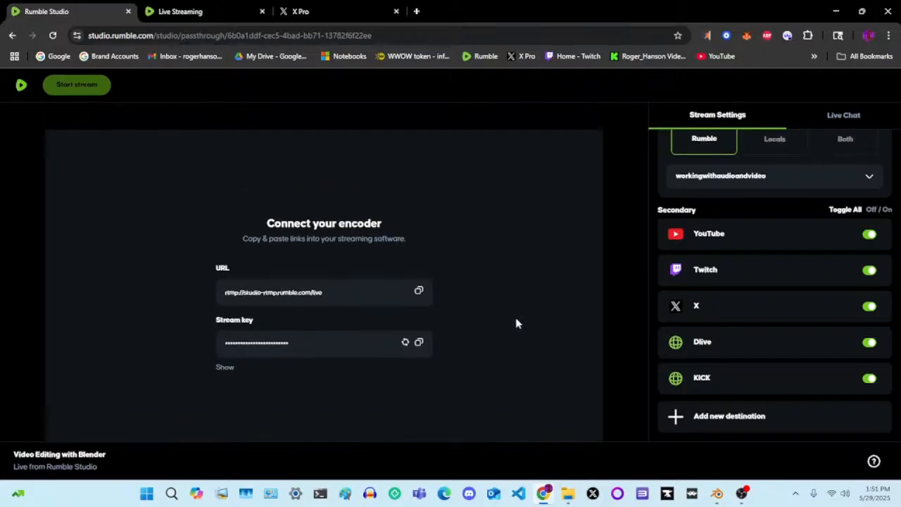
scroll(516, 324, "down", 2)
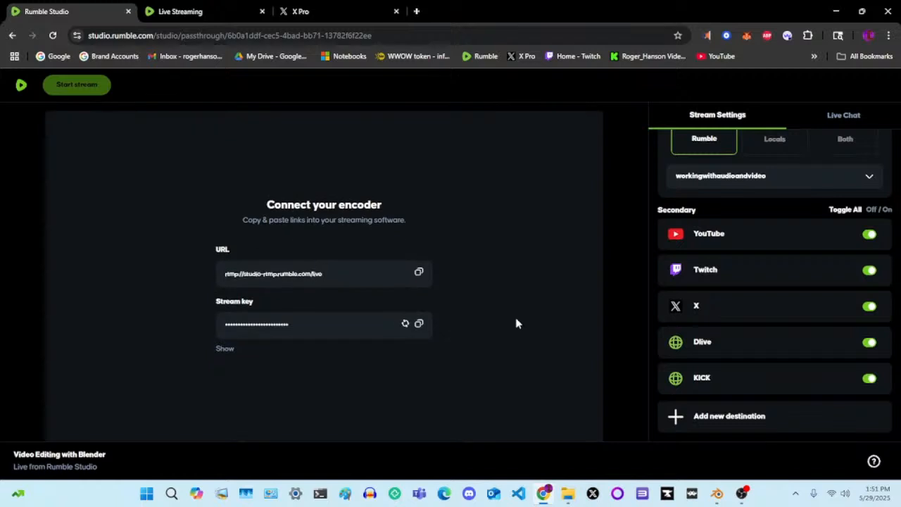
Switch to OBS Studio and try to start streaming with the main output
left_click(741, 493)
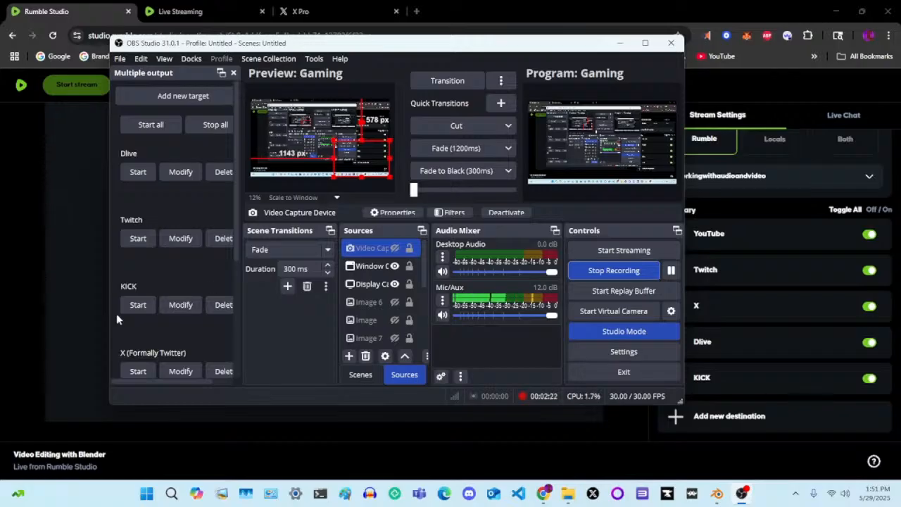
left_click(610, 252)
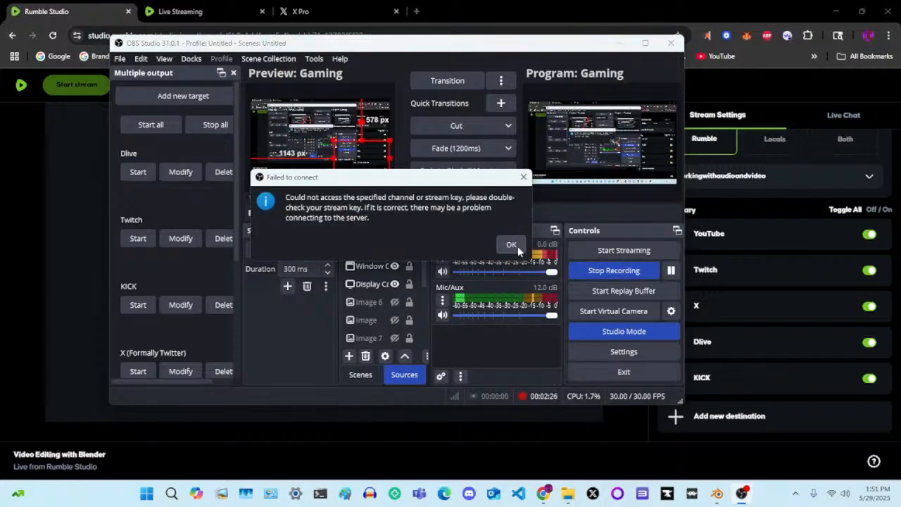
left_click(507, 245)
Start the Rumble target in the Multiple output list and go live with the stream in Rumble Studio
scroll(167, 264, "down", 2)
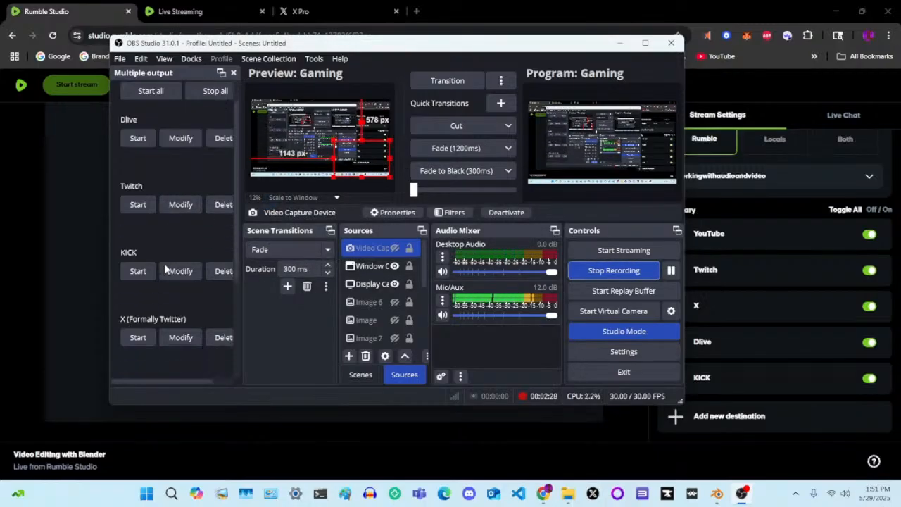
scroll(165, 268, "down", 5)
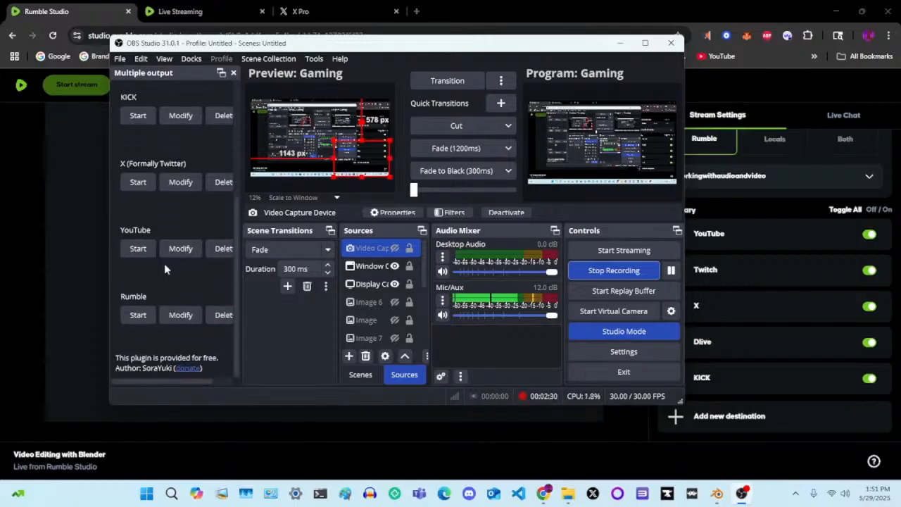
left_click(138, 315)
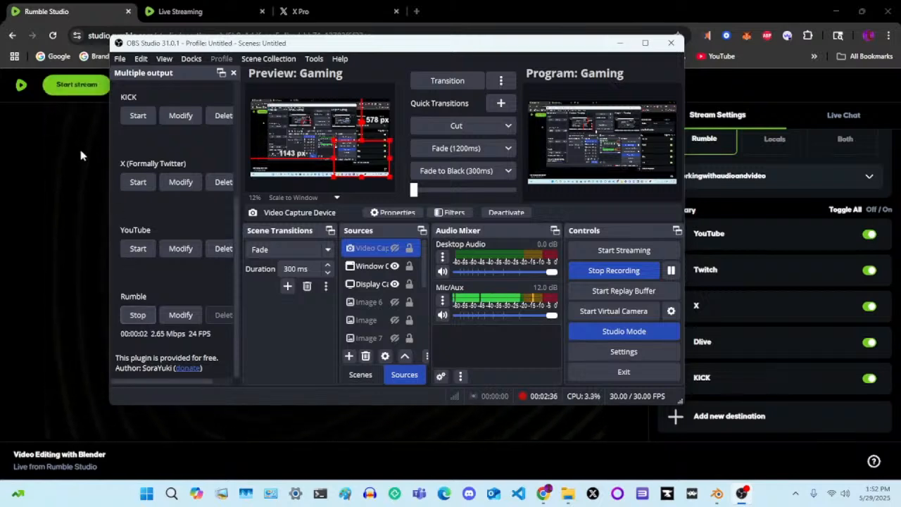
left_click(58, 10)
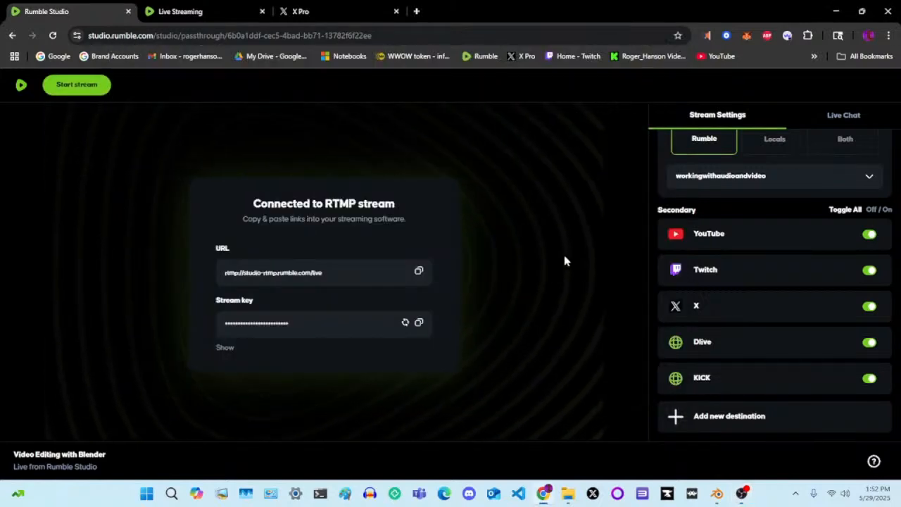
left_click(76, 86)
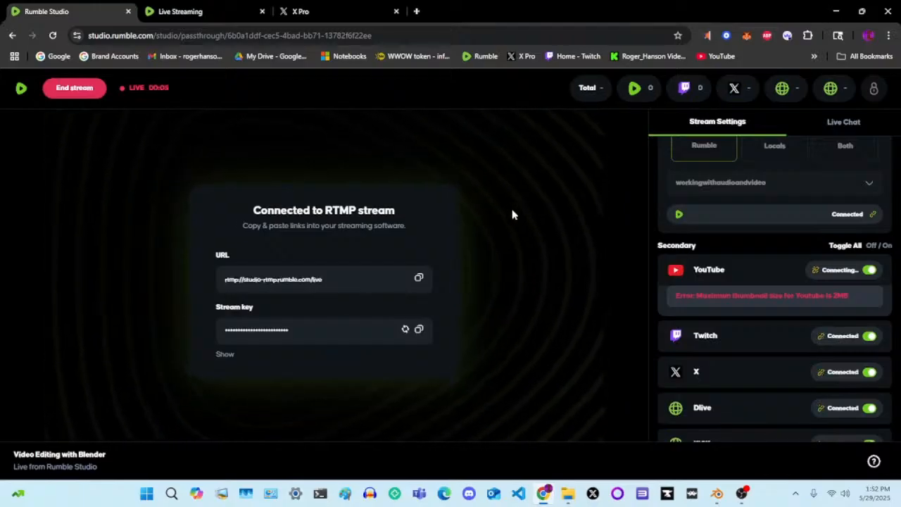
Open the "Video Editing with Blender" stream from the Rumble account's content list, play it, reload the page and play it again
left_click(205, 11)
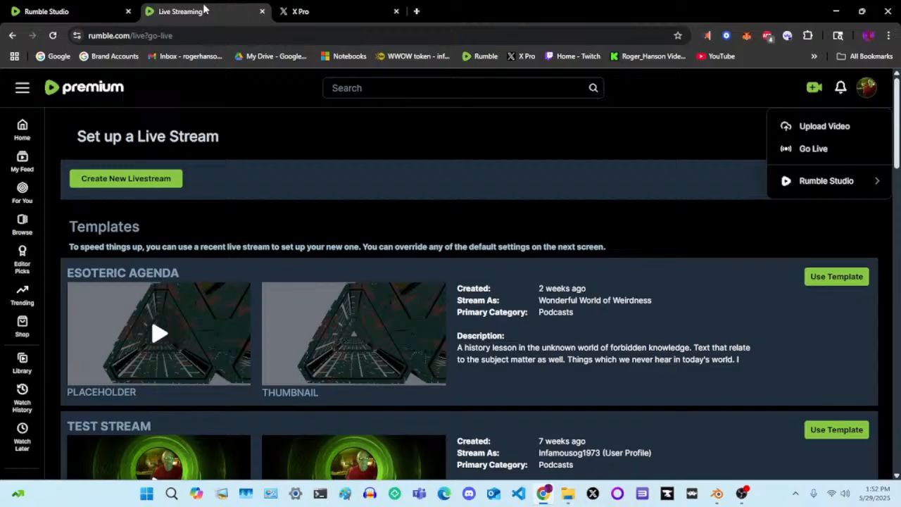
left_click(864, 90)
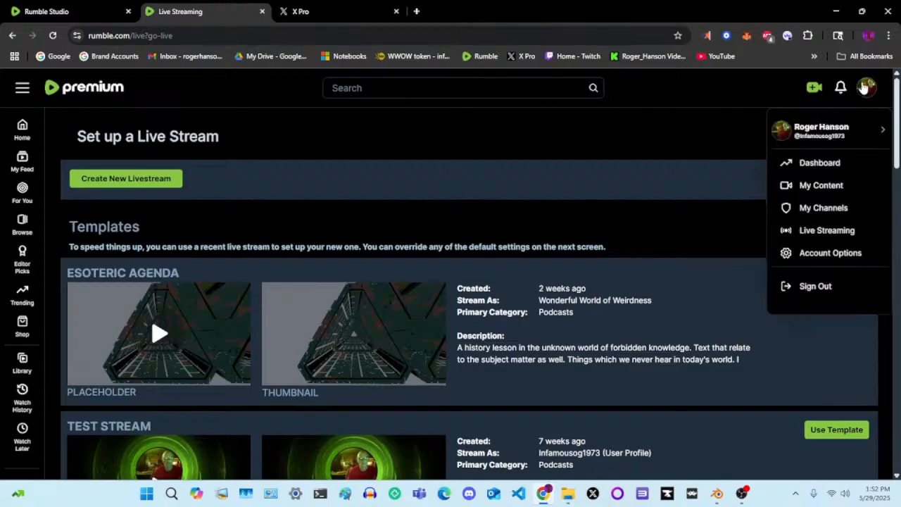
left_click(822, 187)
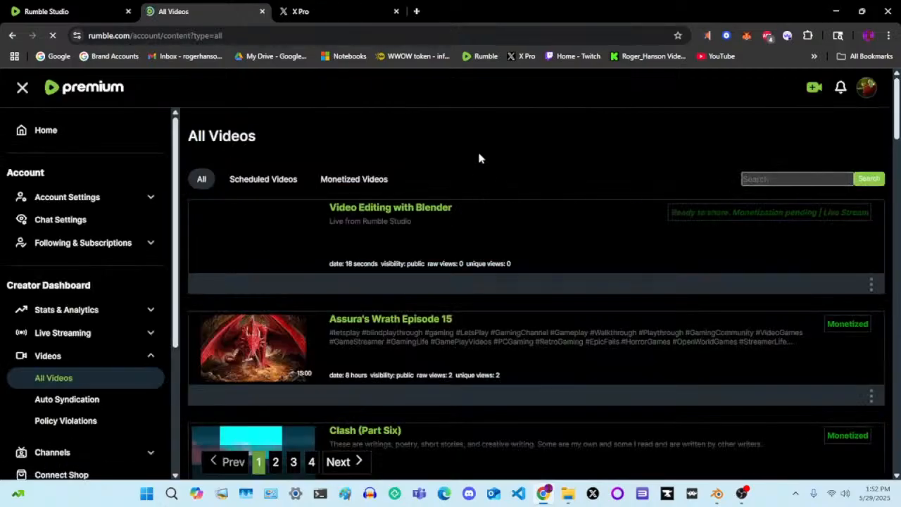
left_click(403, 210)
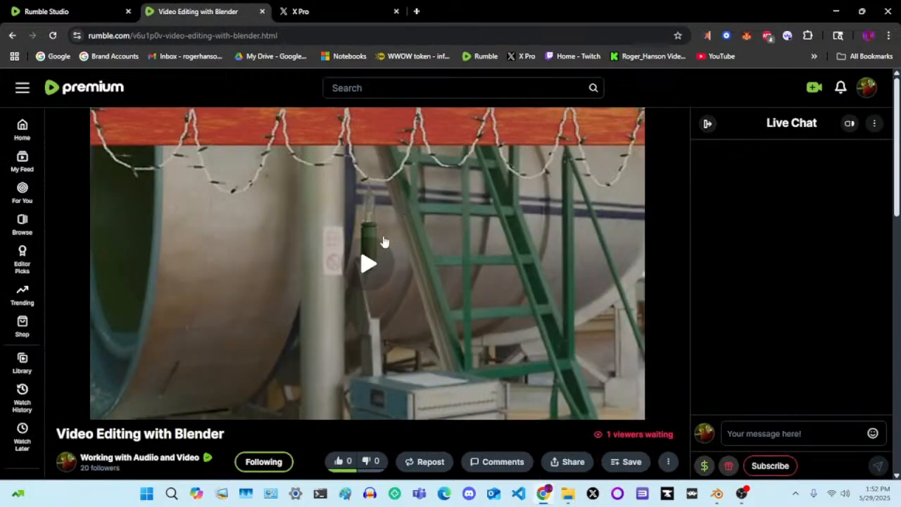
left_click(366, 262)
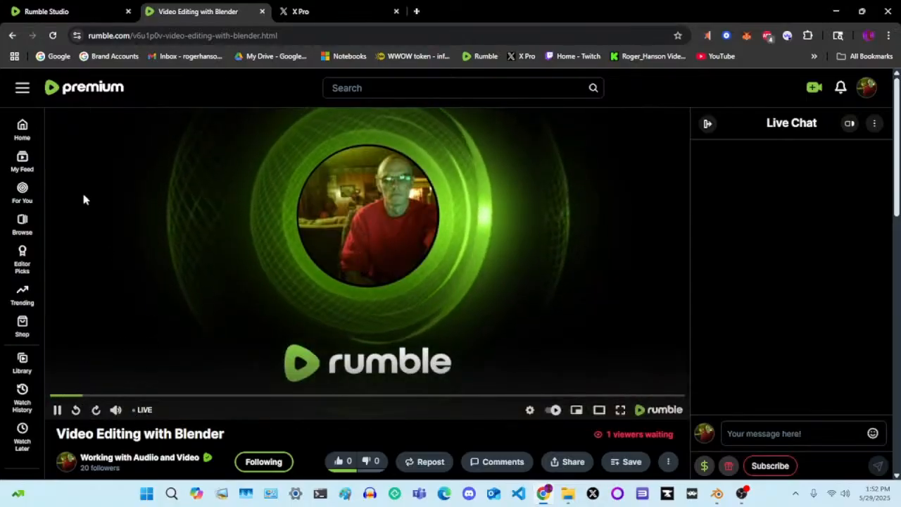
left_click(52, 35)
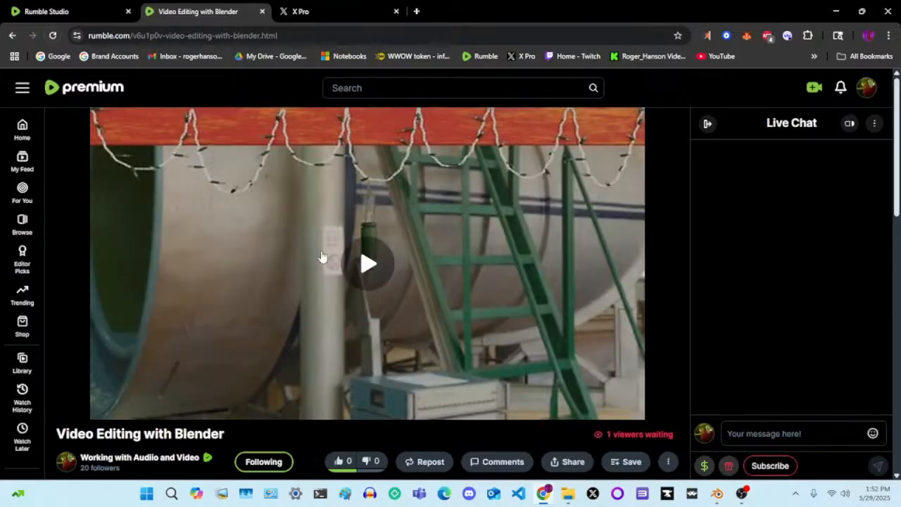
left_click(379, 265)
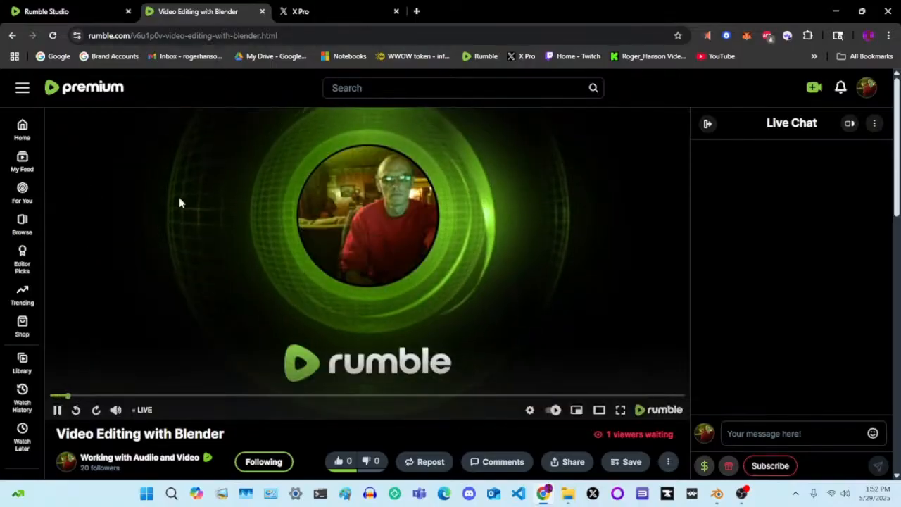
Check the stream status in Rumble Studio and play the live "Video Editing with Blender" post in X Pro
left_click(43, 11)
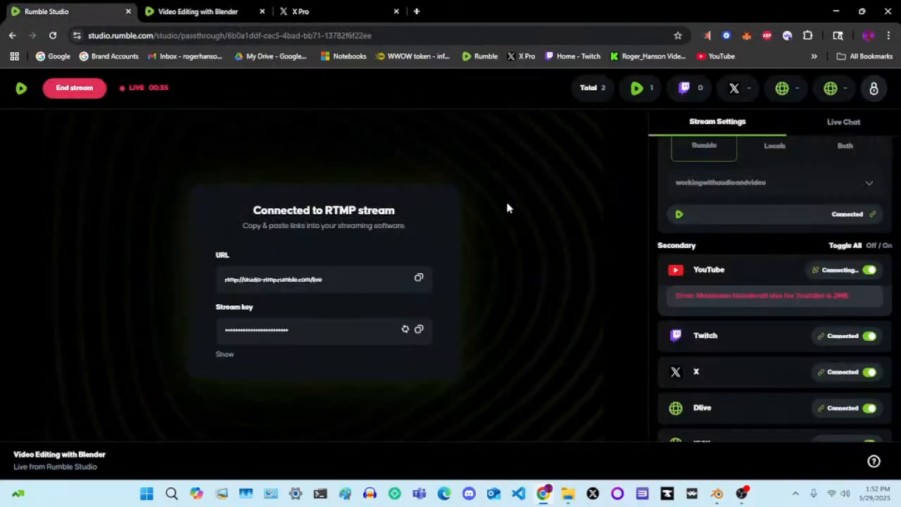
left_click(181, 5)
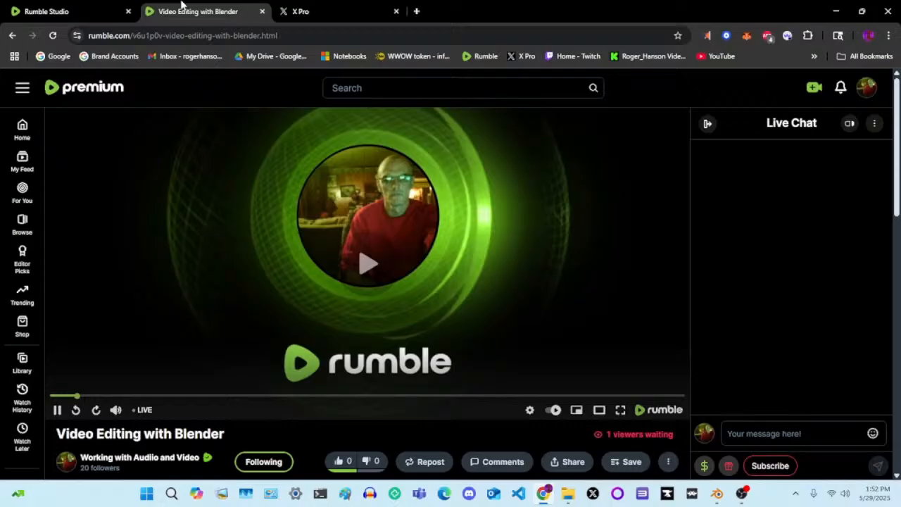
left_click(318, 10)
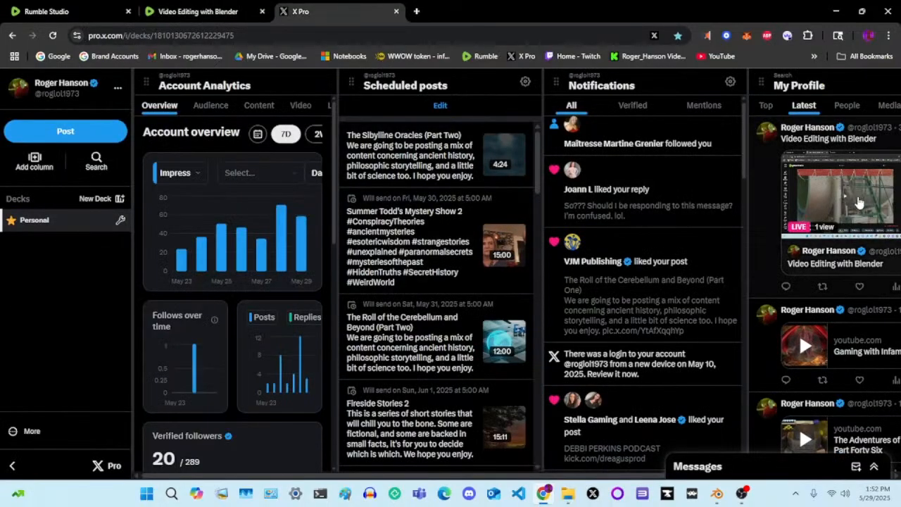
left_click(858, 195)
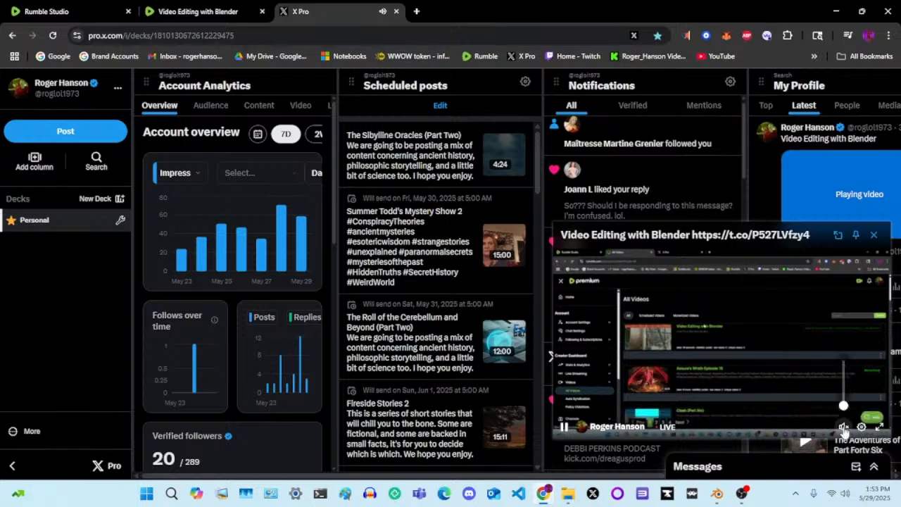
Reload the Rumble stream page and compare its live feed with the one playing in X Pro
left_click(197, 12)
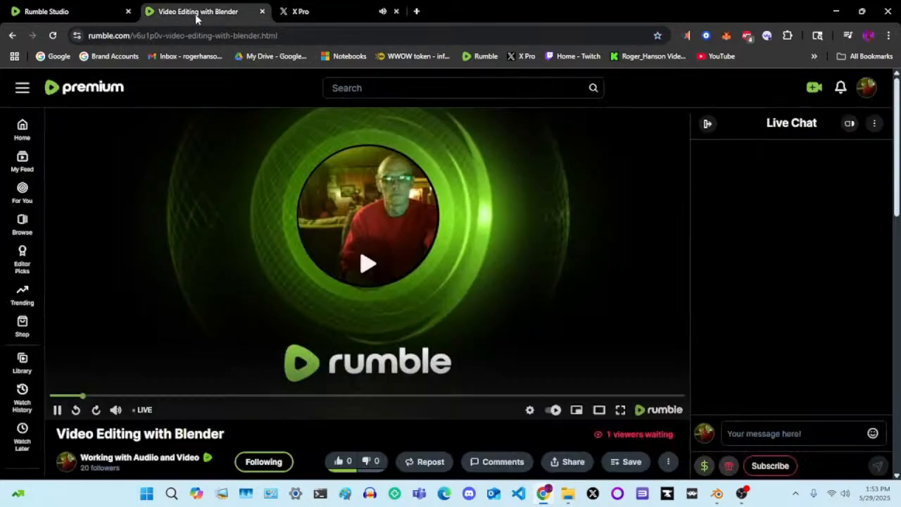
left_click(52, 35)
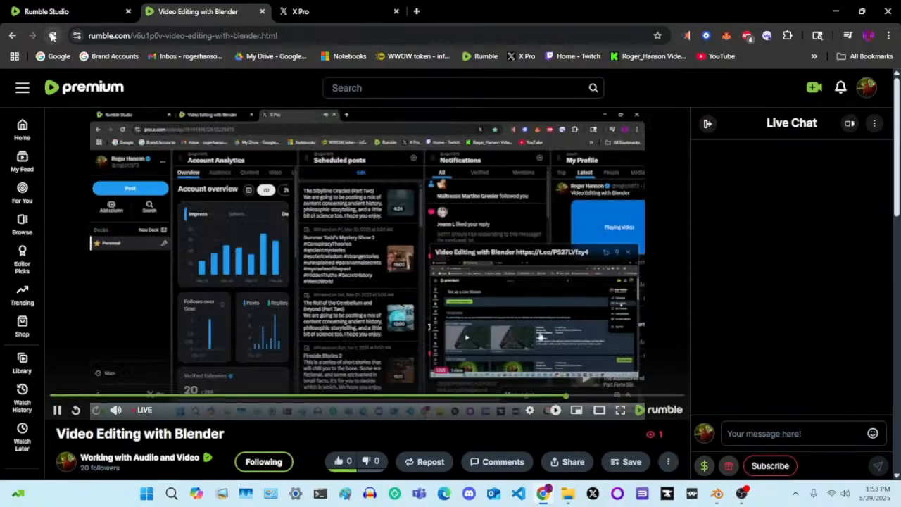
mouse_move(116, 411)
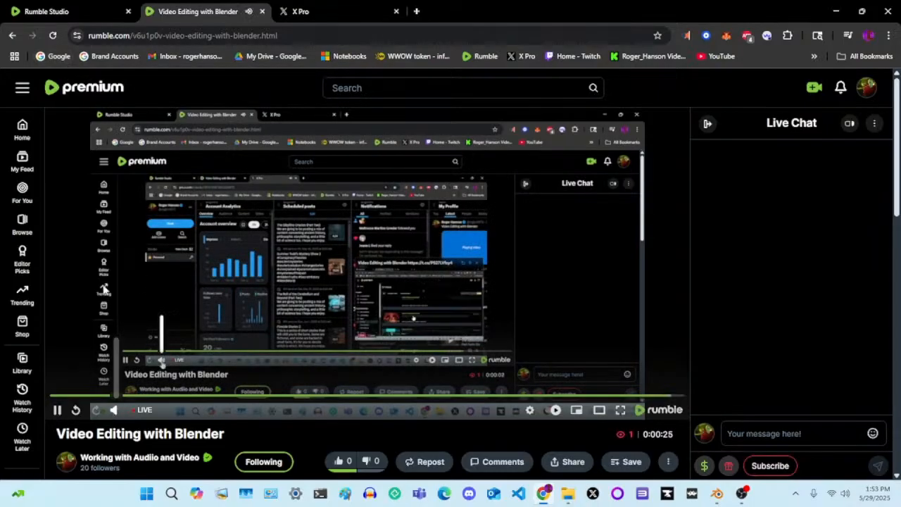
left_click(324, 9)
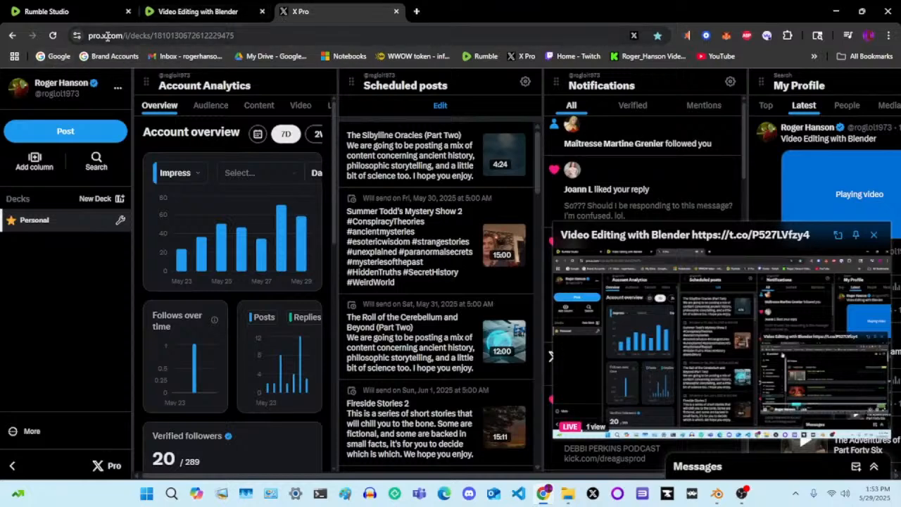
left_click(188, 10)
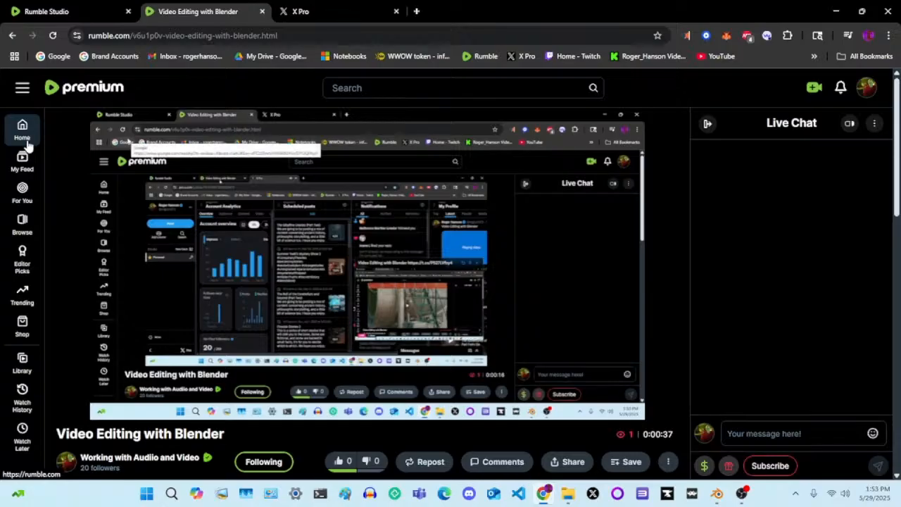
left_click(326, 6)
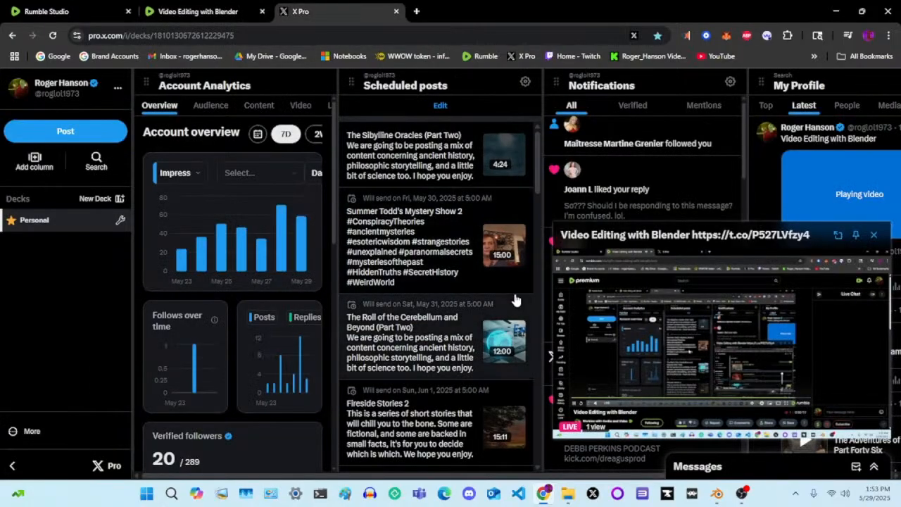
Switch to OBS Studio and stop the recording
left_click(742, 493)
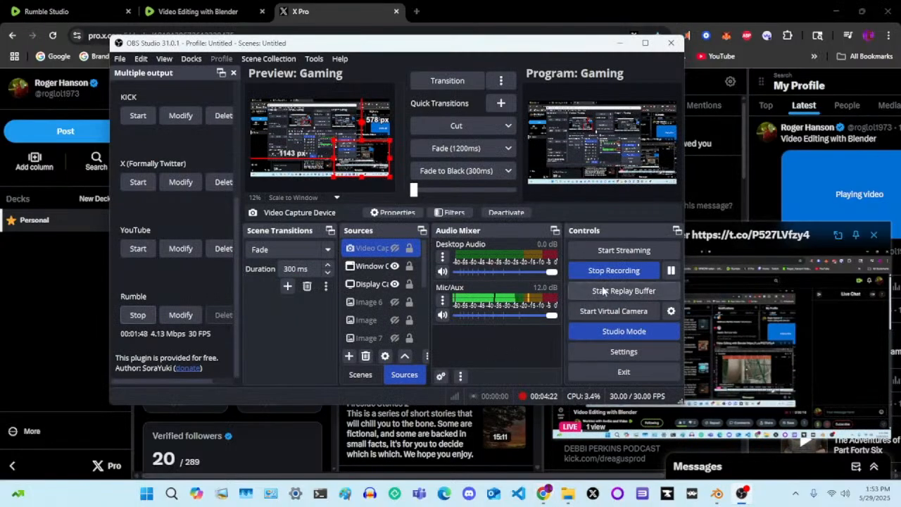
left_click(610, 271)
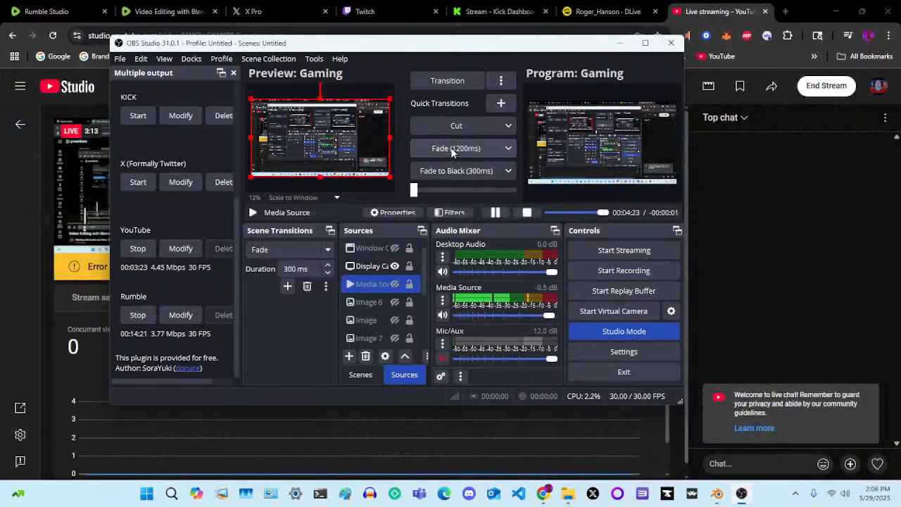
Hide the Media Source and Display Capture sources in the Gaming scene preview and unmute Mic/Aux
left_click(395, 284)
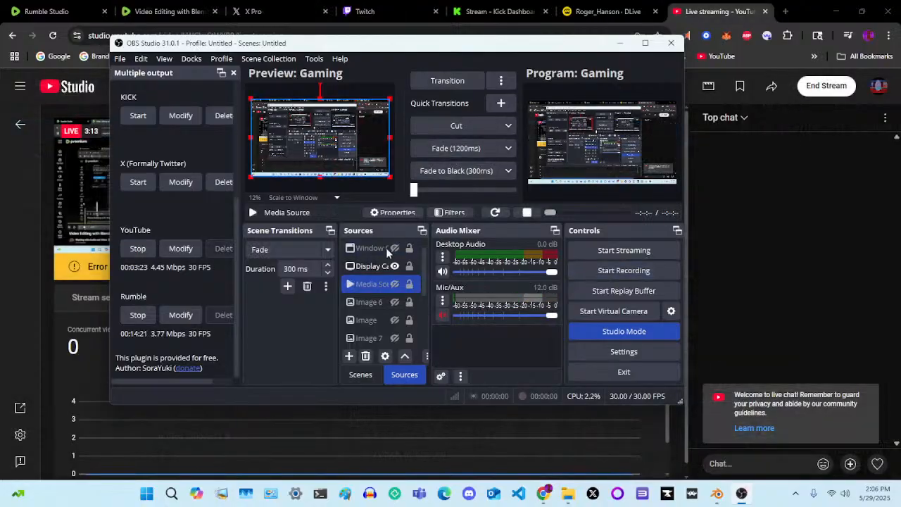
left_click(444, 316)
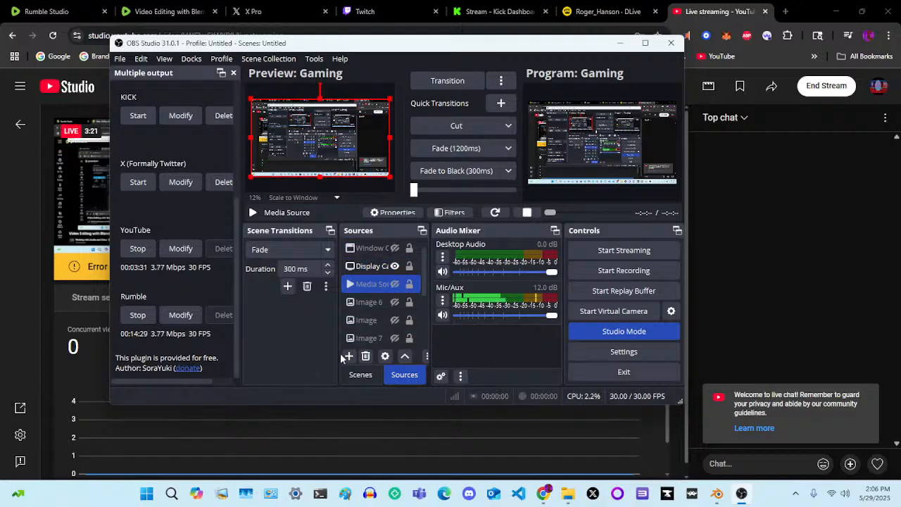
left_click(394, 265)
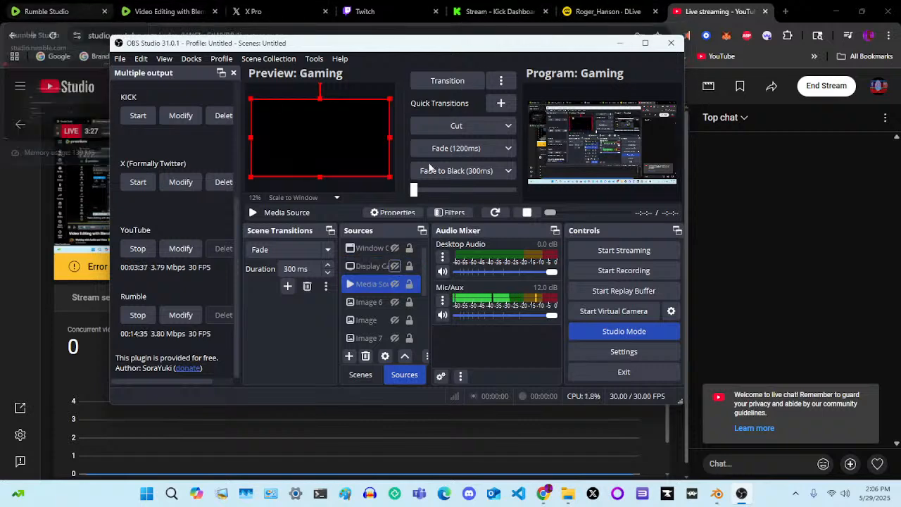
Return to the browser, check the target connections in Rumble Studio and listen to the live audio on the Rumble stream page
left_click(3, 255)
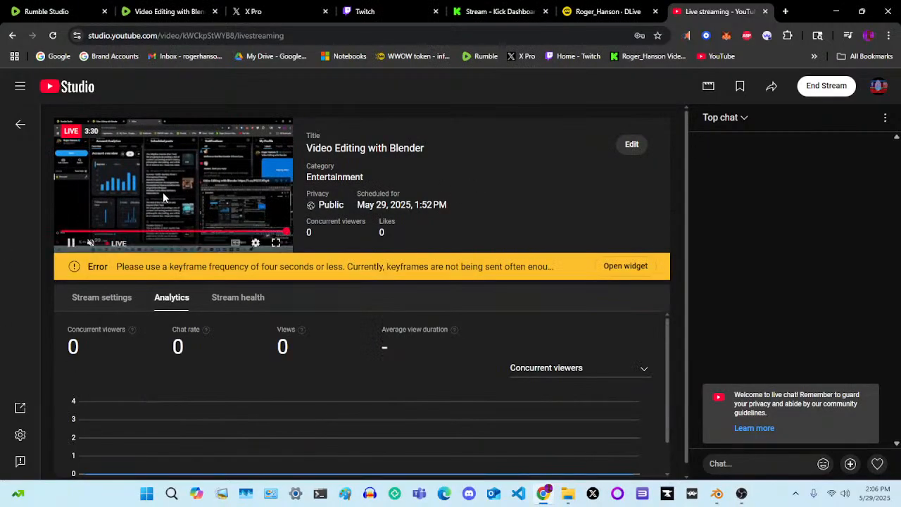
left_click(95, 11)
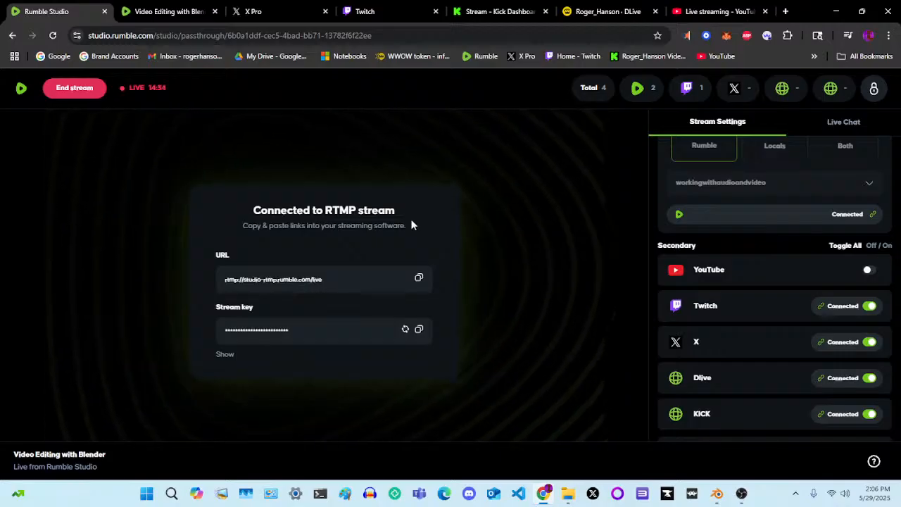
left_click(185, 10)
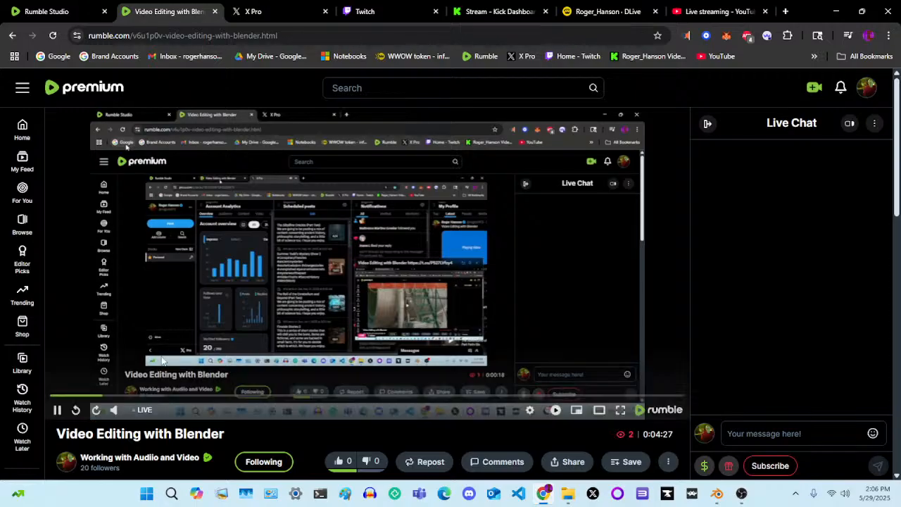
left_click(113, 412)
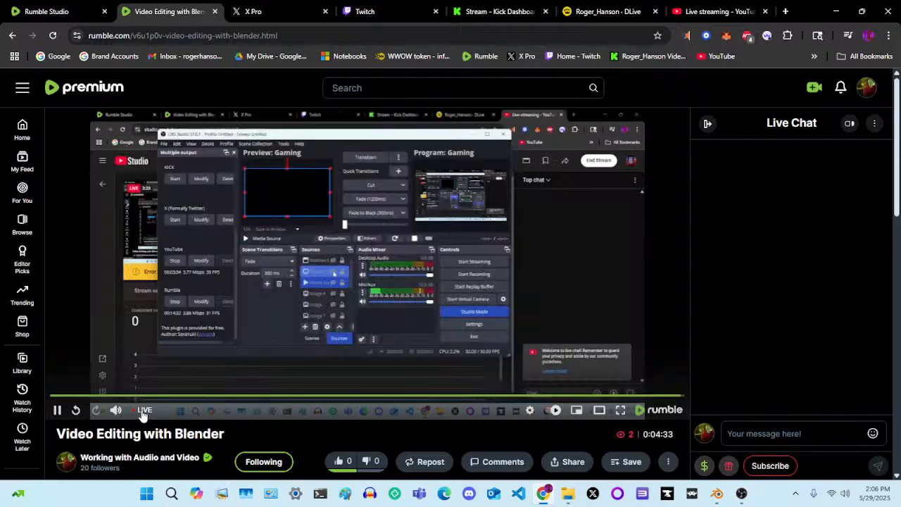
mouse_move(117, 413)
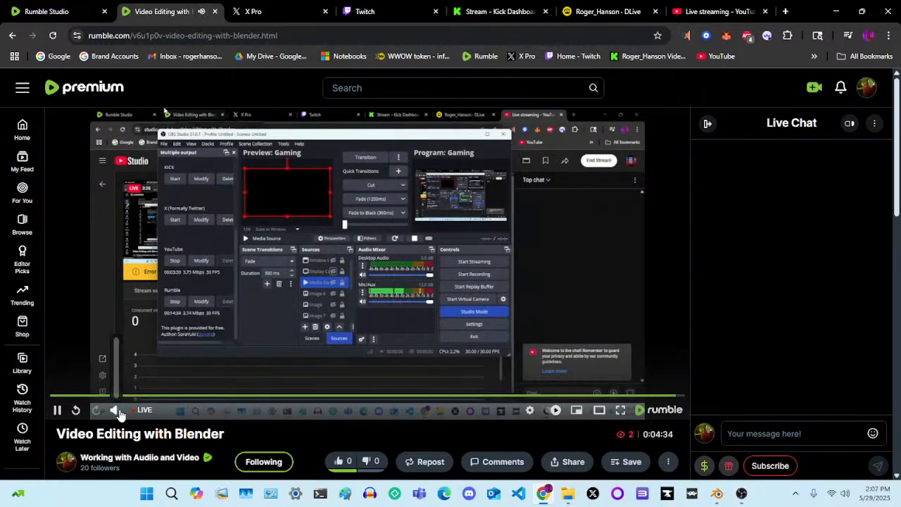
Check the live feed's audio in the X Pro player and in the Twitch Stream Manager preview
left_click(276, 12)
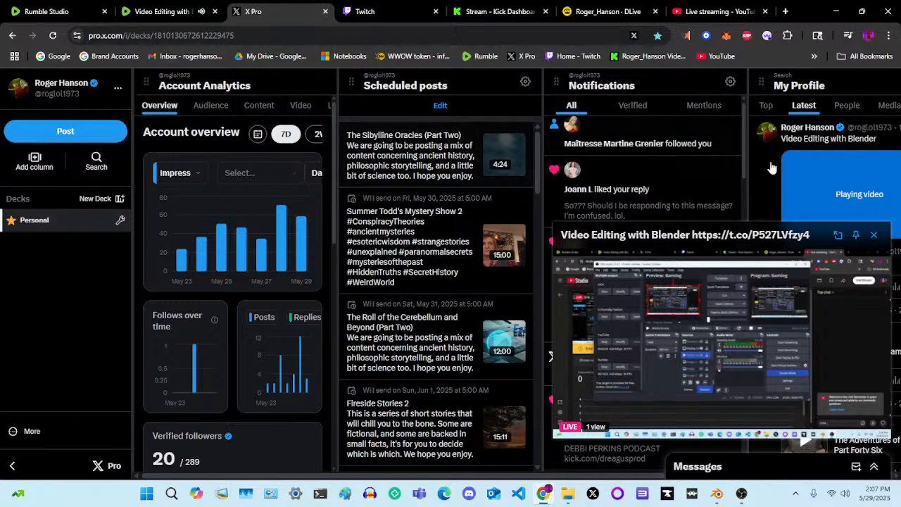
mouse_move(824, 420)
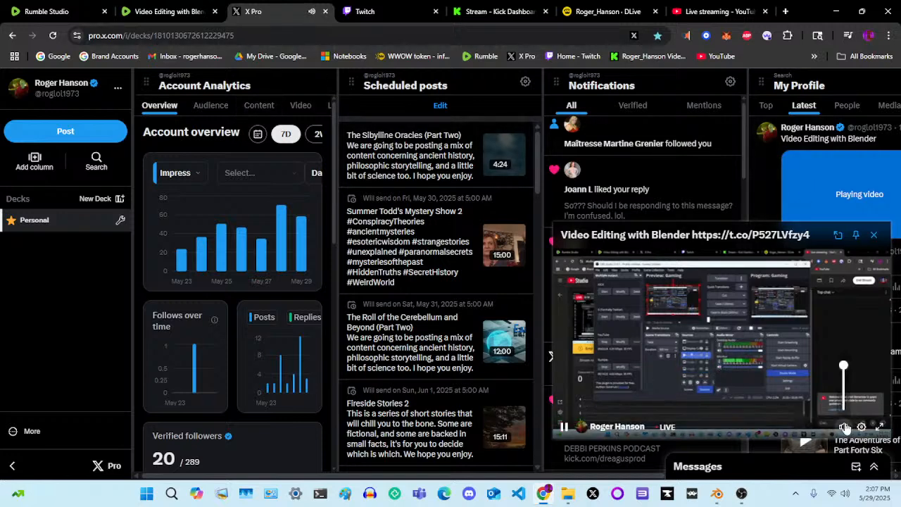
left_click(389, 9)
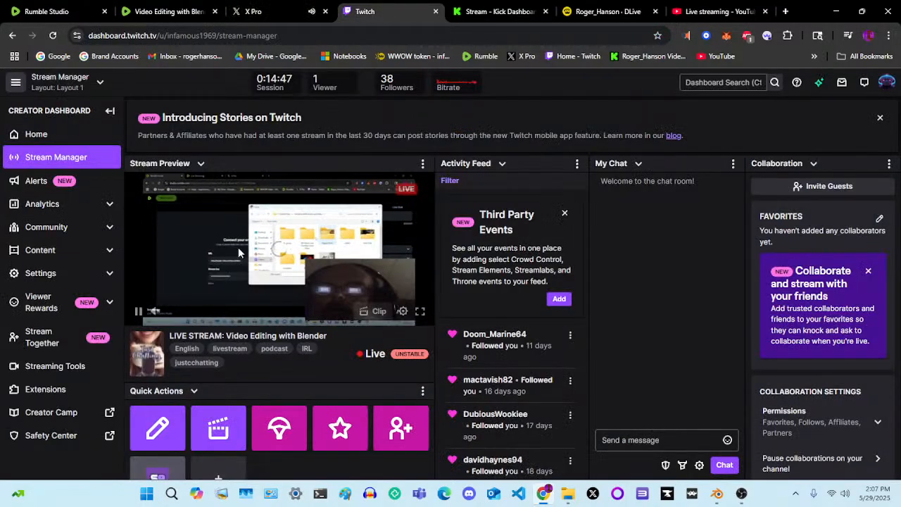
left_click(154, 311)
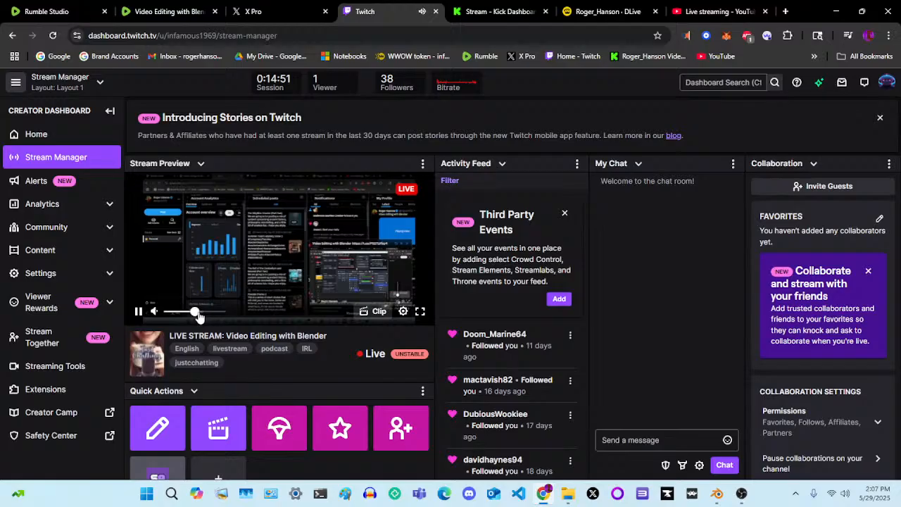
left_click(155, 312)
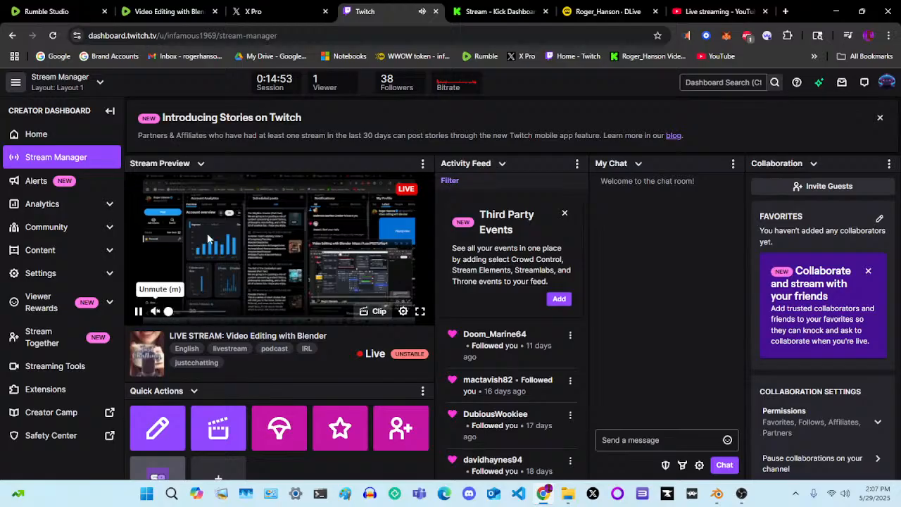
Check the live feed's audio in the Kick dashboard, on the DLive channel page and in YouTube Studio
left_click(500, 11)
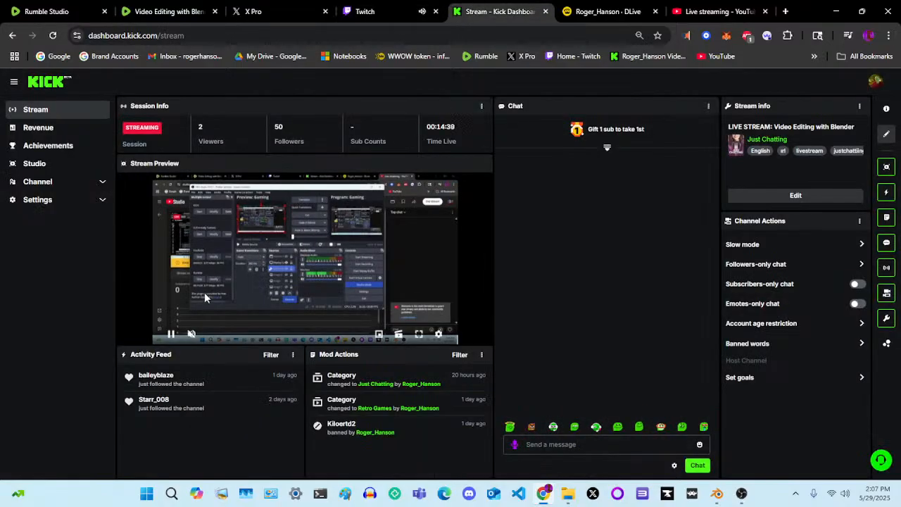
left_click(191, 334)
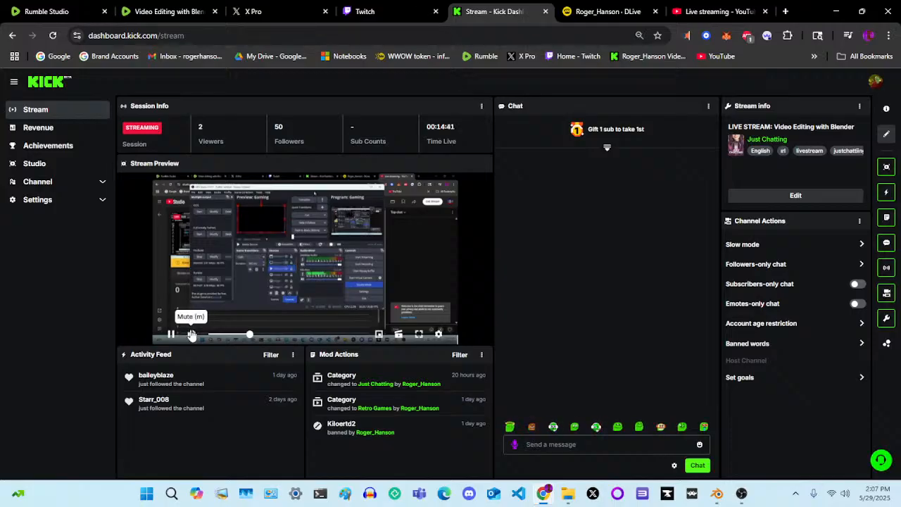
left_click(595, 12)
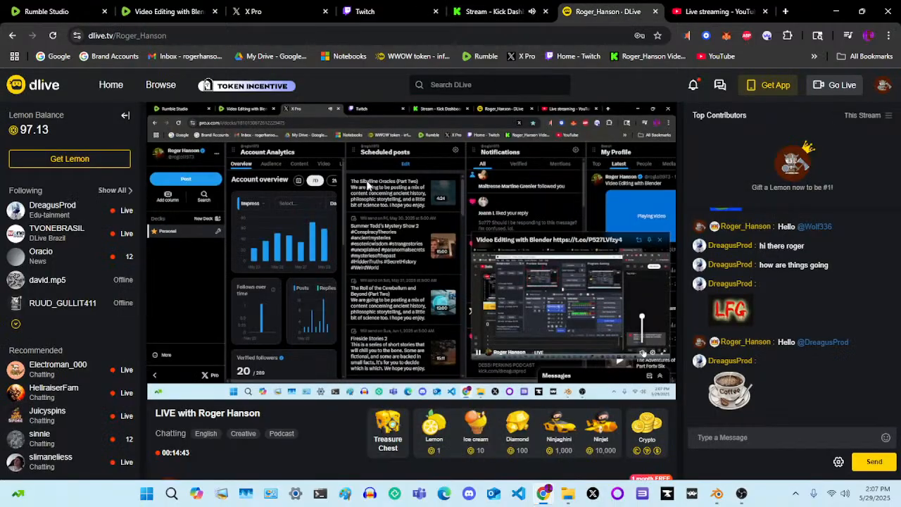
mouse_move(190, 397)
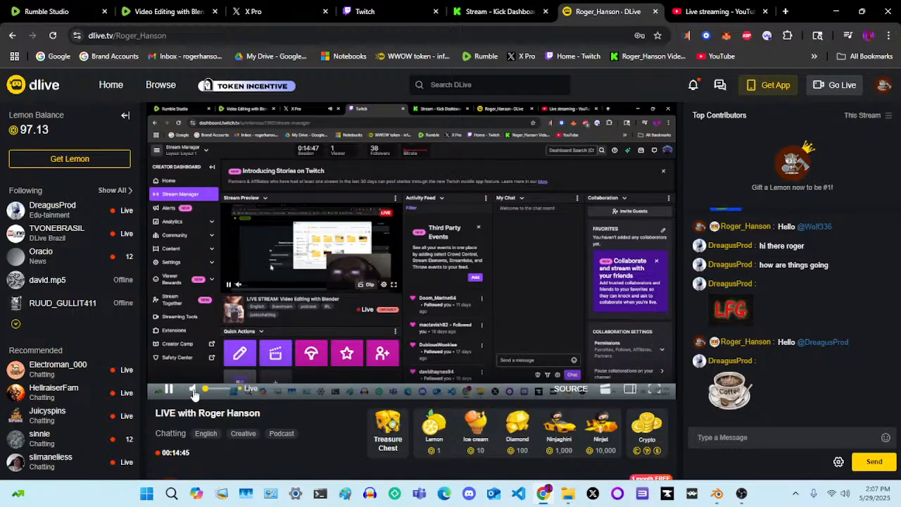
left_click(714, 11)
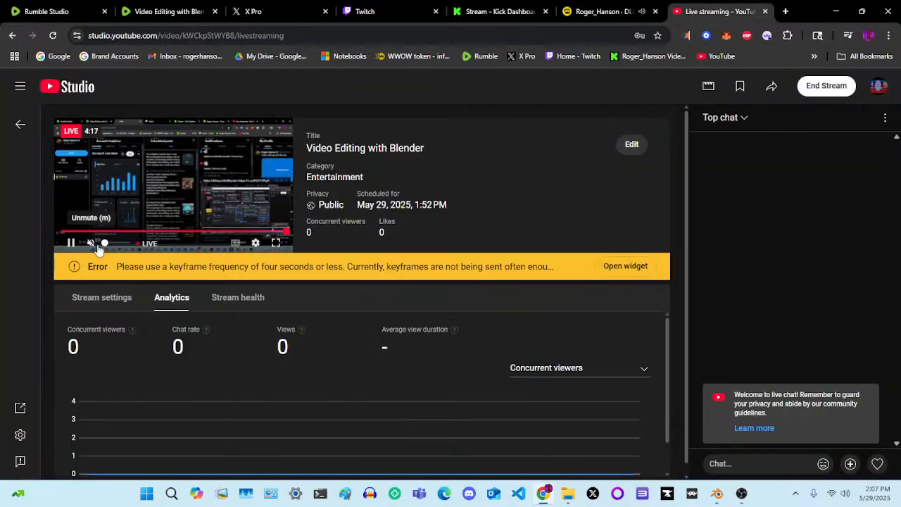
left_click(90, 243)
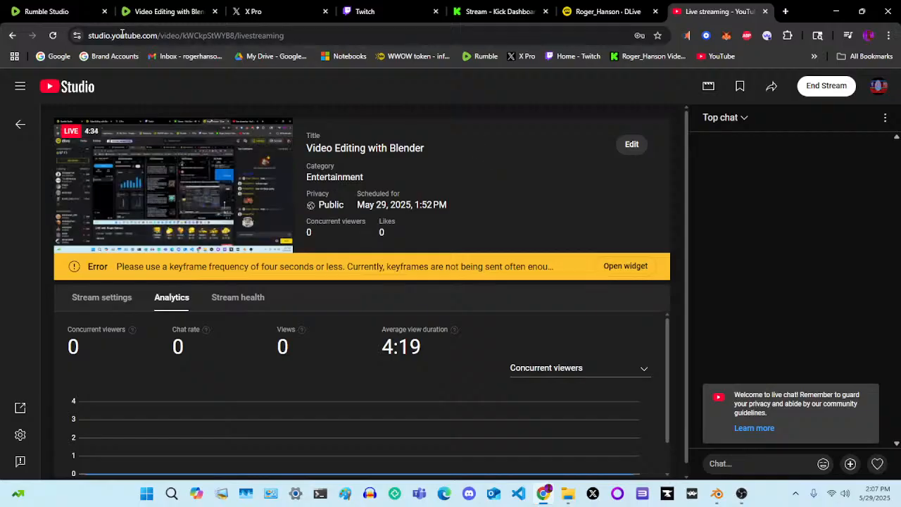
Review the stream status in Rumble Studio, the OBS Studio outputs and the live feed on the Rumble stream page
left_click(39, 7)
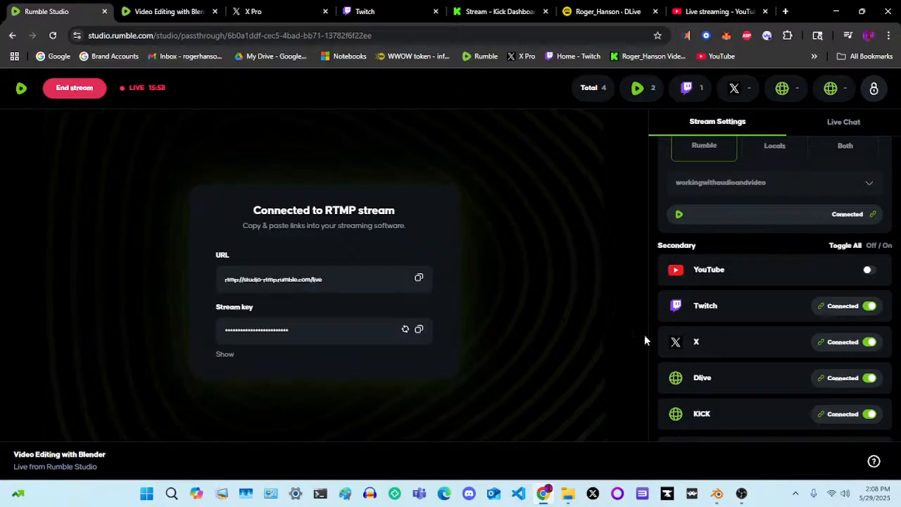
left_click(741, 494)
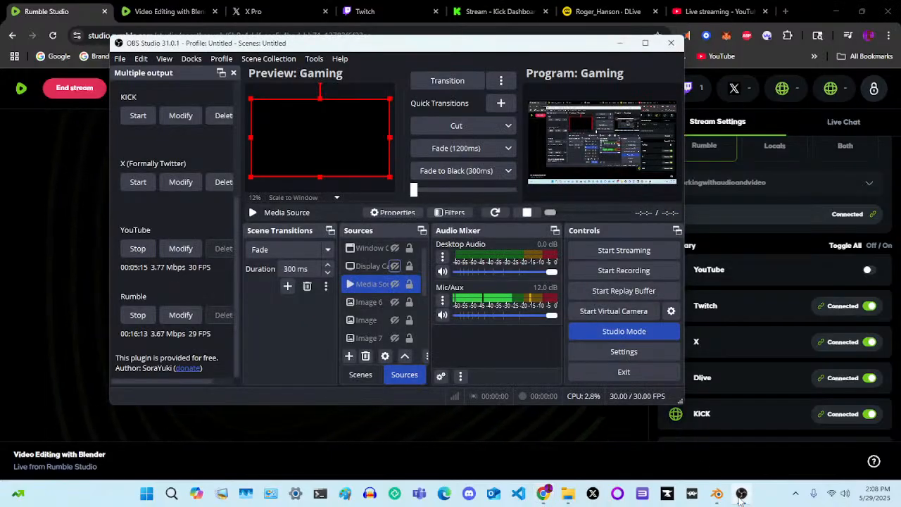
left_click(742, 493)
left_click(170, 10)
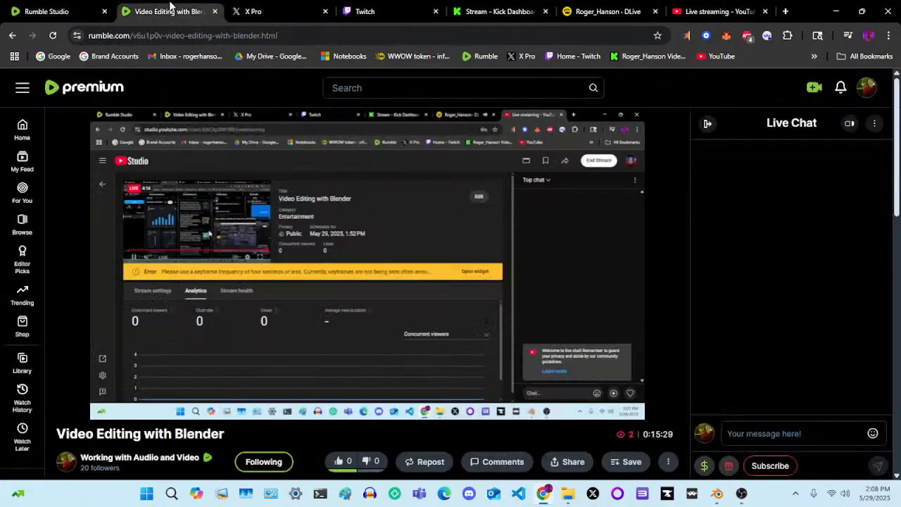
left_click(75, 8)
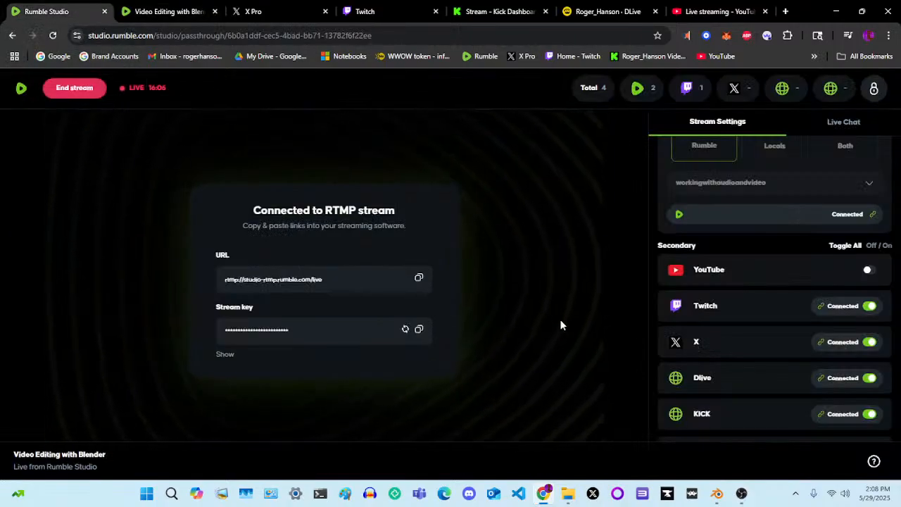
Switch to Blender and undo the last slide of the long Elder Scrolls Arena video and audio strips in the Sequencer
left_click(719, 493)
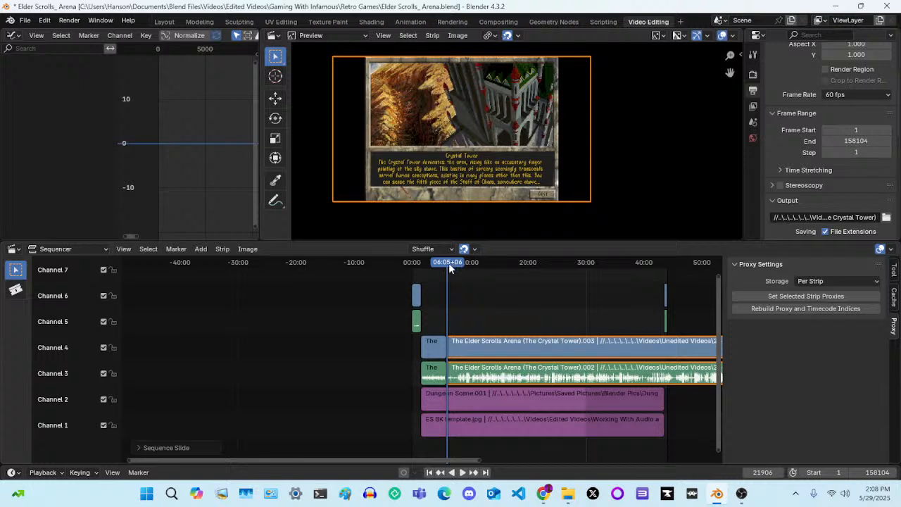
key("ctrl+z")
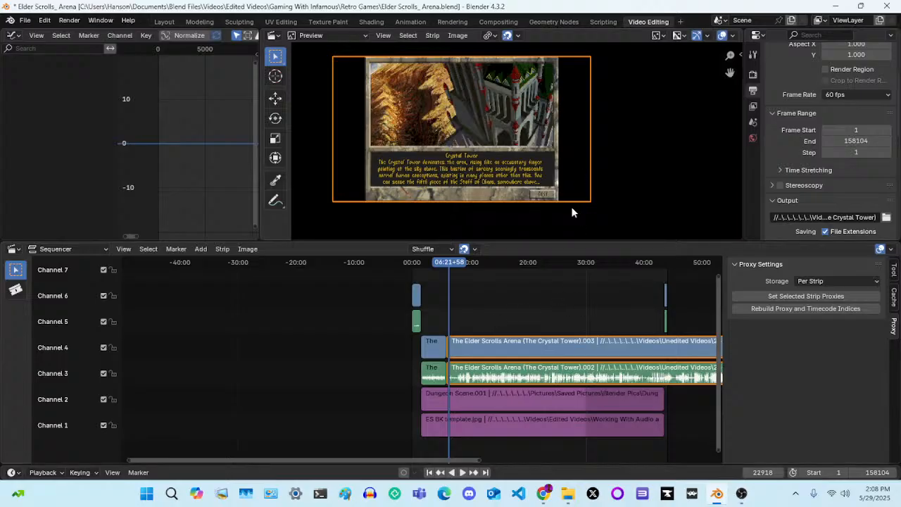
scroll(552, 330, "down", 6)
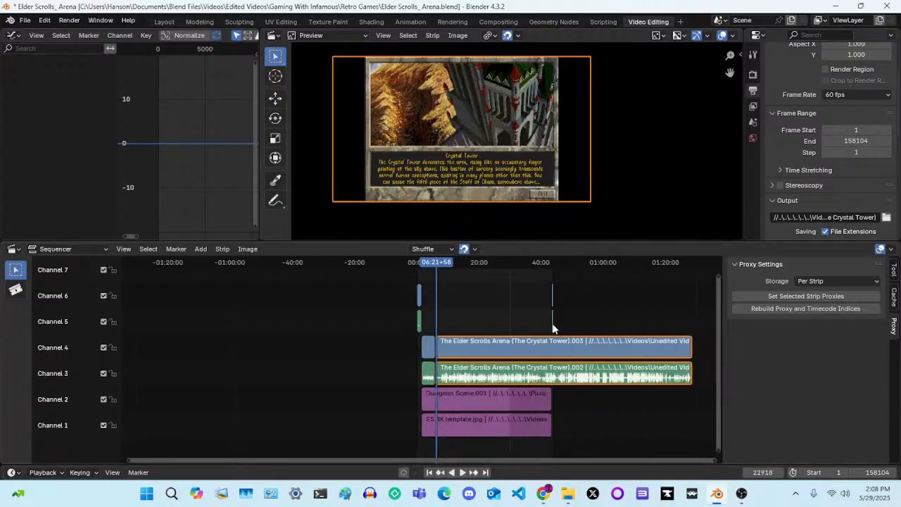
scroll(552, 329, "up", 4)
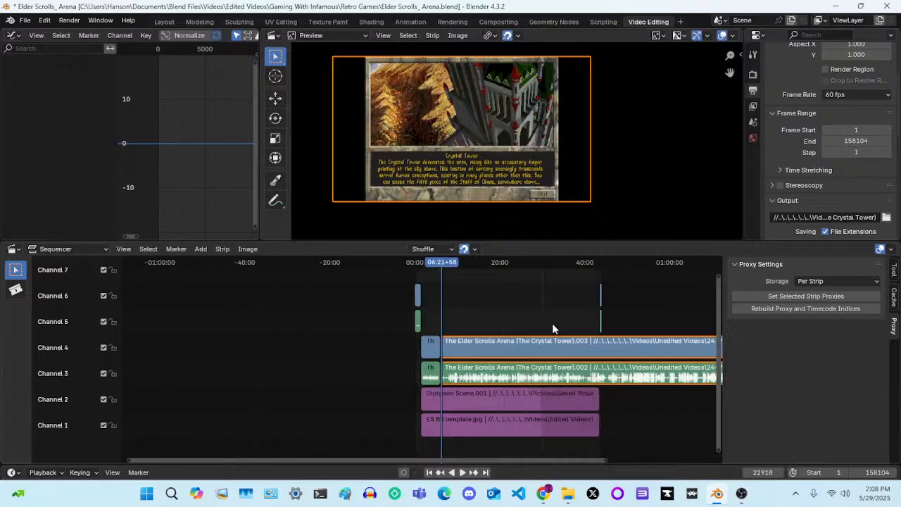
scroll(552, 329, "up", 1)
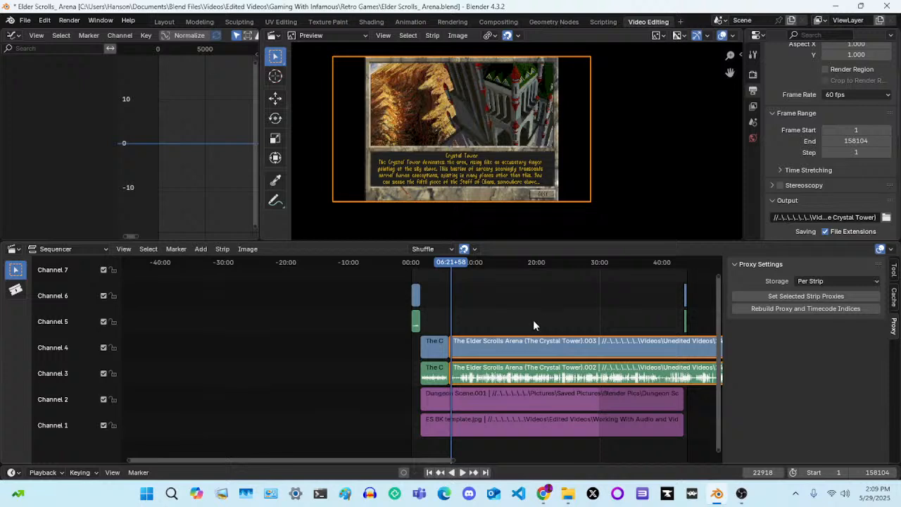
Try to shift the long Elder Scrolls Arena video strip on Channel 4 to Position X -19 px and undo it
left_click(522, 345)
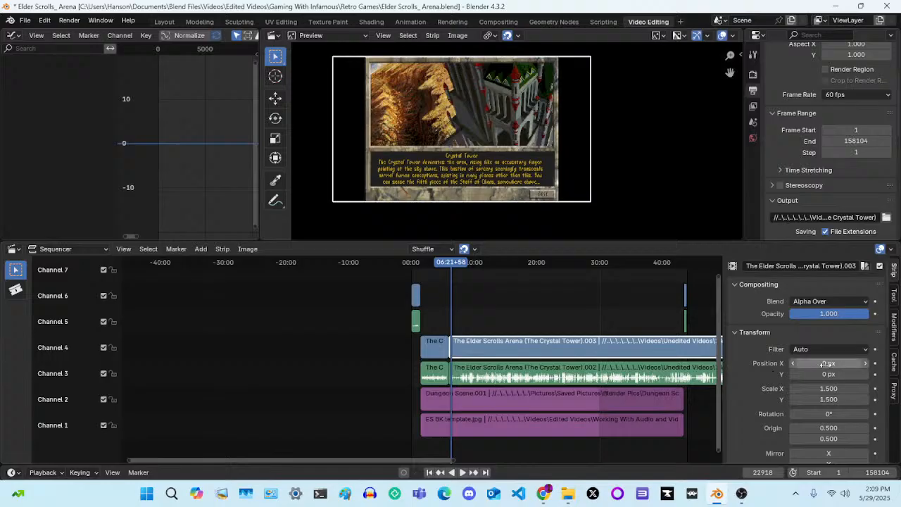
left_click_drag(829, 363, 815, 364)
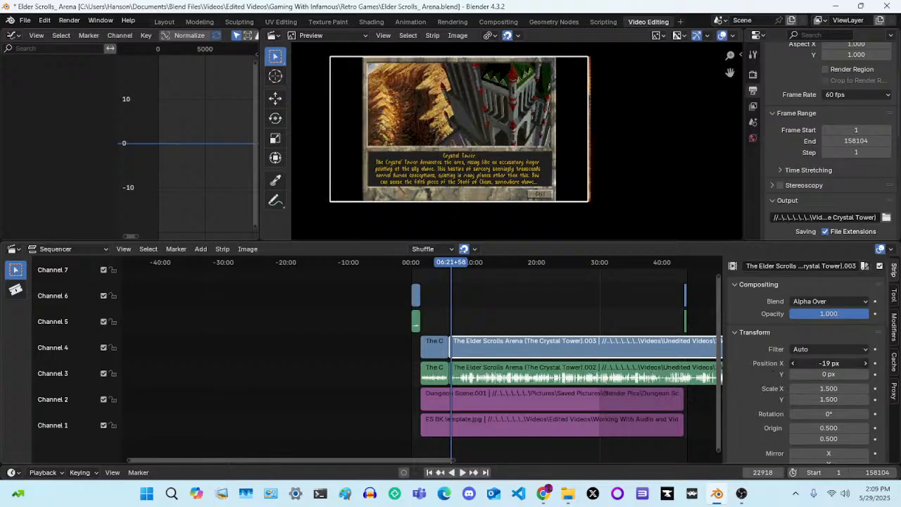
key("ctrl+z")
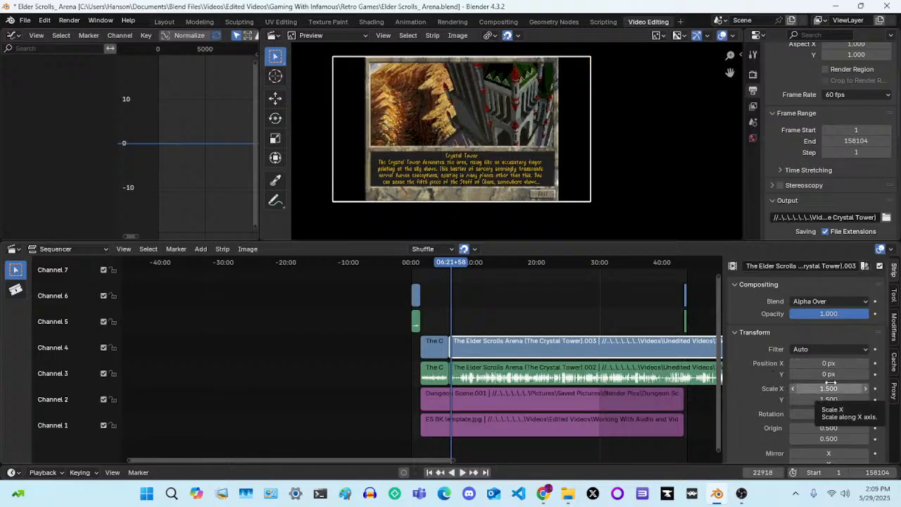
Select the short Crystal Tower LIVE video strip on Channel 4 and examine its position and scale settings
left_click(831, 385)
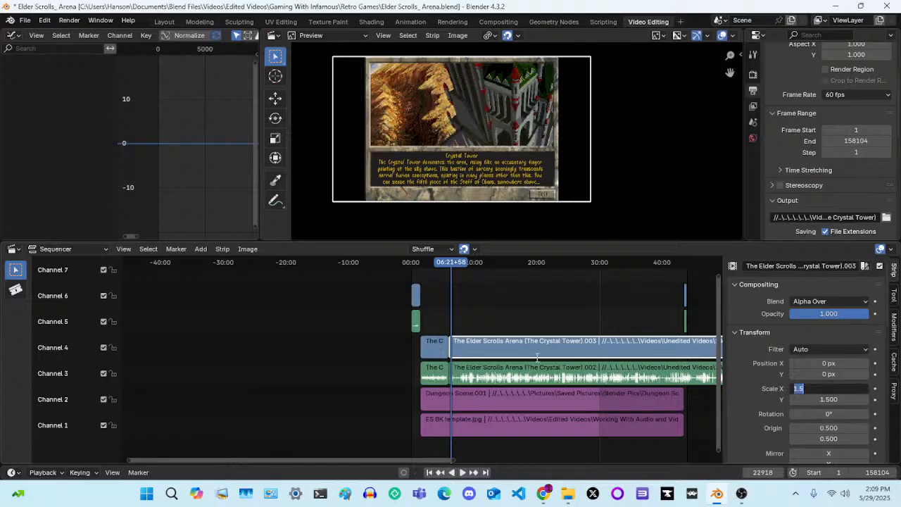
left_click(435, 345)
left_click(435, 345)
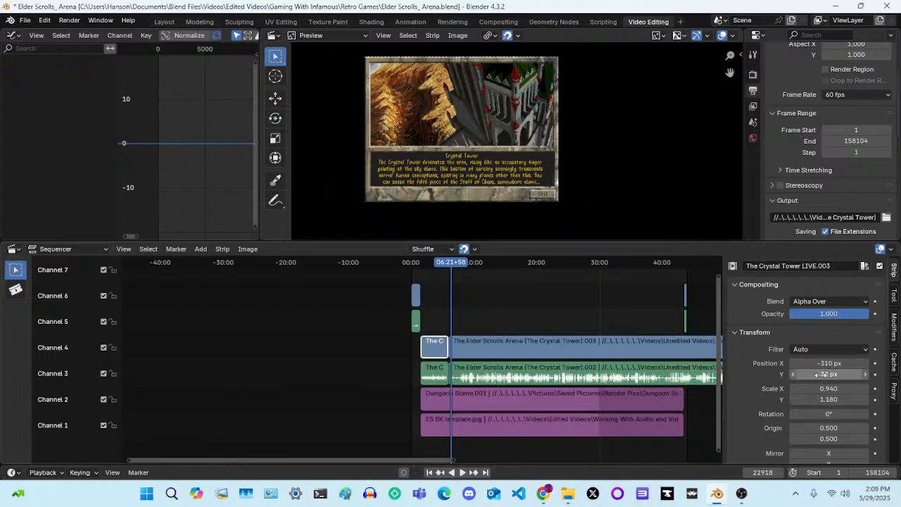
Set the long Elder Scrolls Arena video strip on Channel 4 to Scale X 0.510, Scale Y 0.780 and Position X -391 px
left_click(586, 357)
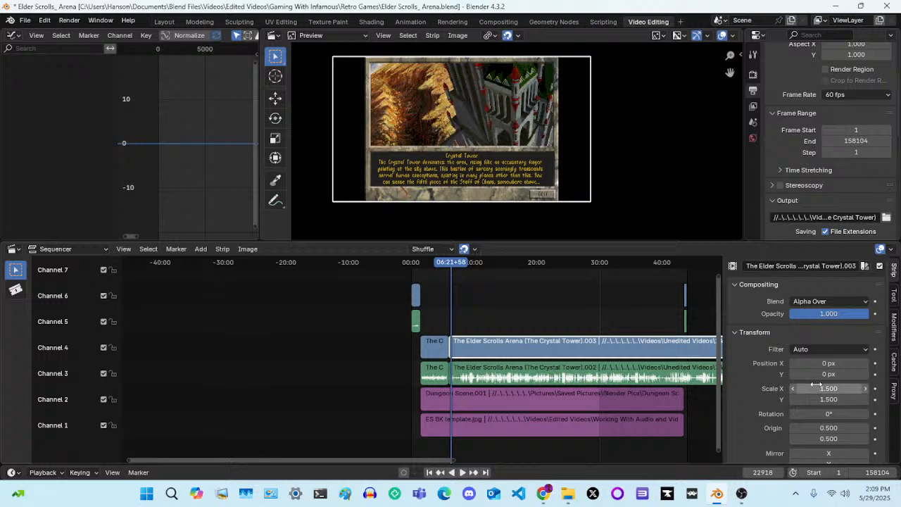
left_click_drag(813, 388, 732, 388)
left_click_drag(815, 399, 774, 400)
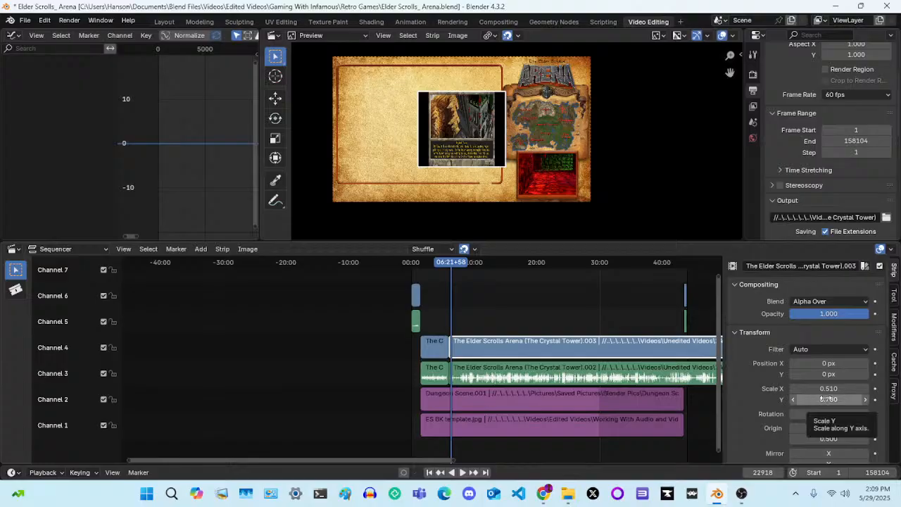
left_click_drag(829, 364, 761, 363)
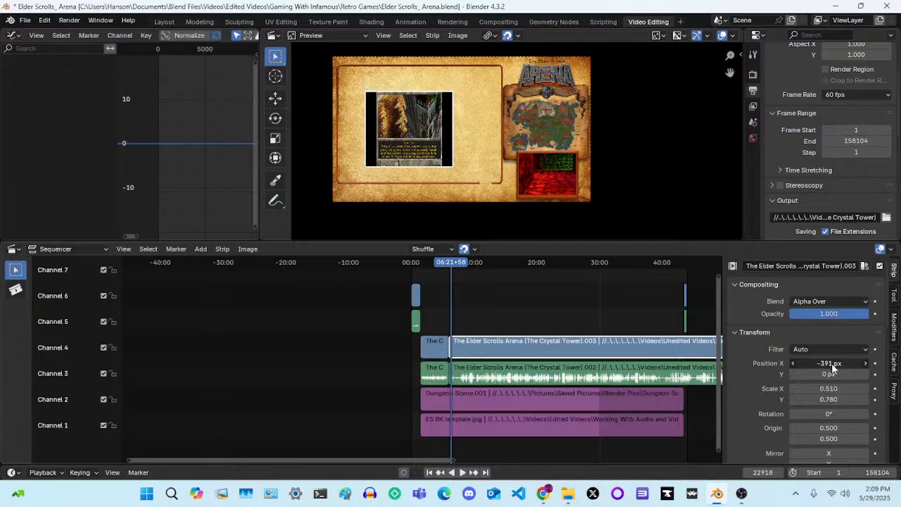
Examine the full strip layout in the Sequencer, including the ES BK template and Dungeon Scene image strips on Channels 1 and 2
scroll(844, 400, "down", 3)
scroll(843, 396, "down", 6)
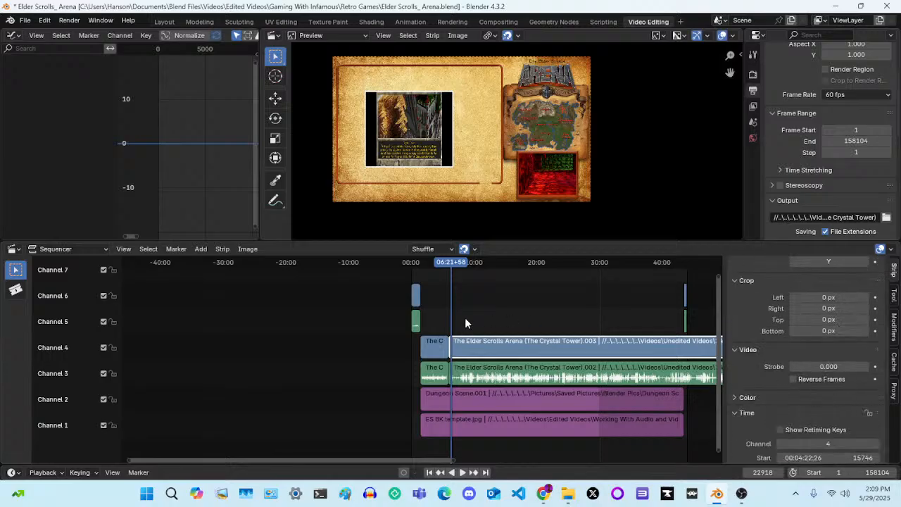
scroll(504, 324, "down", 6)
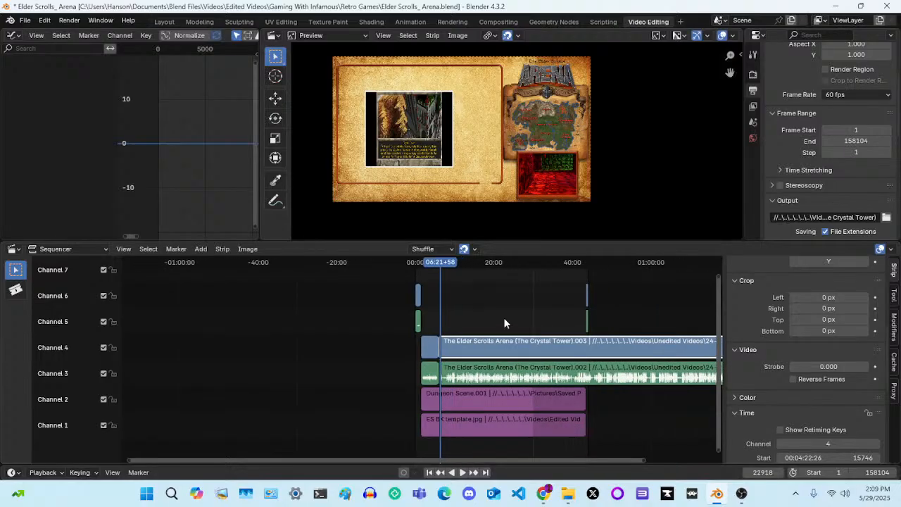
left_click(478, 405)
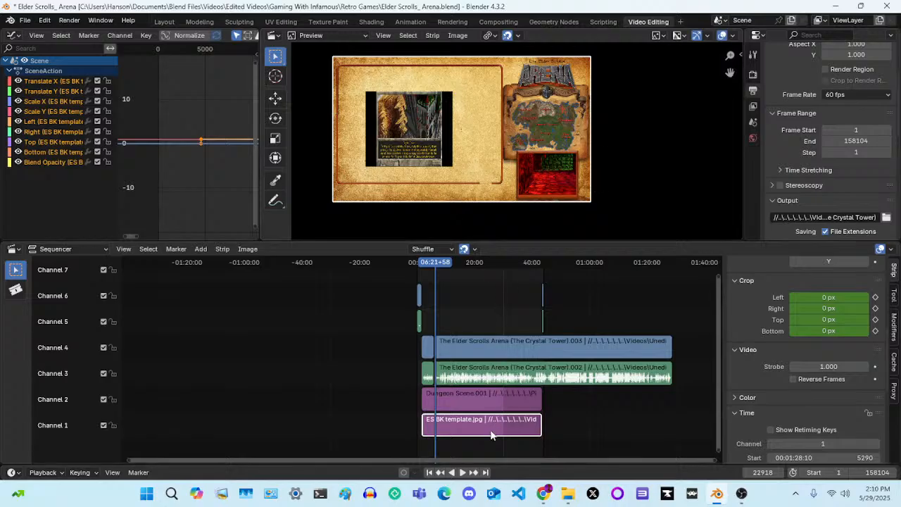
left_click(200, 249)
left_click(202, 250)
left_click(473, 397)
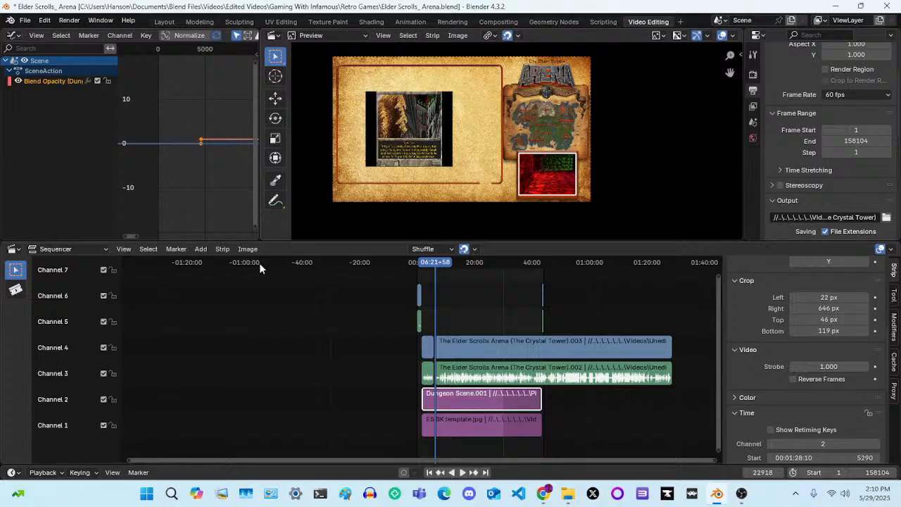
Browse the Blender Pics folder as thumbnails with file filtering off while adding an image strip, and cancel without adding one
left_click(201, 248)
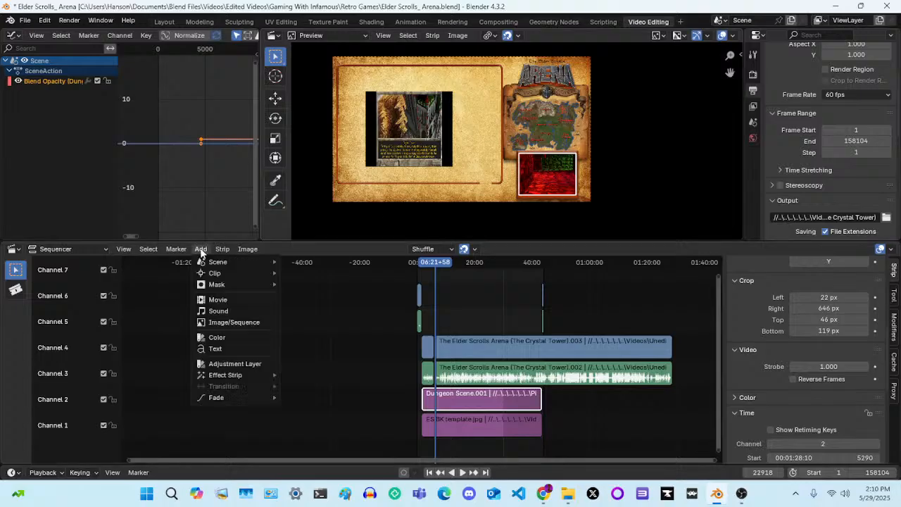
left_click(224, 324)
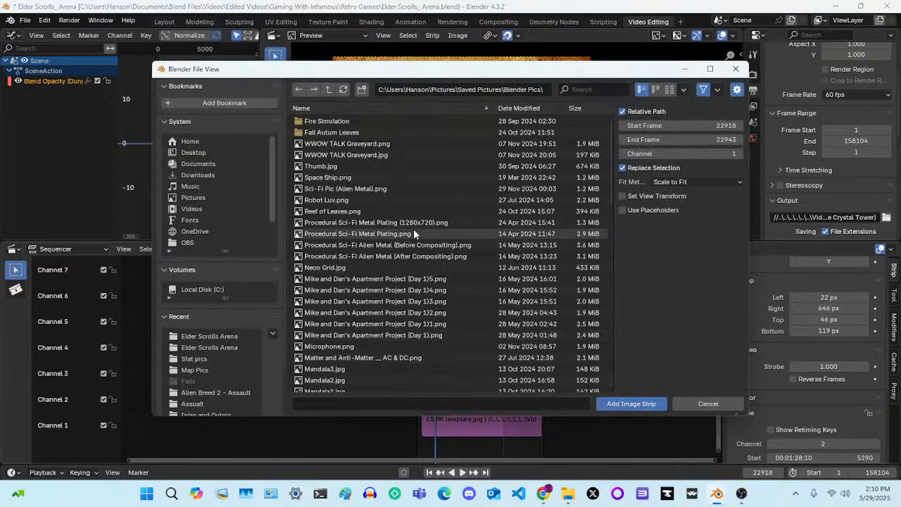
left_click(706, 93)
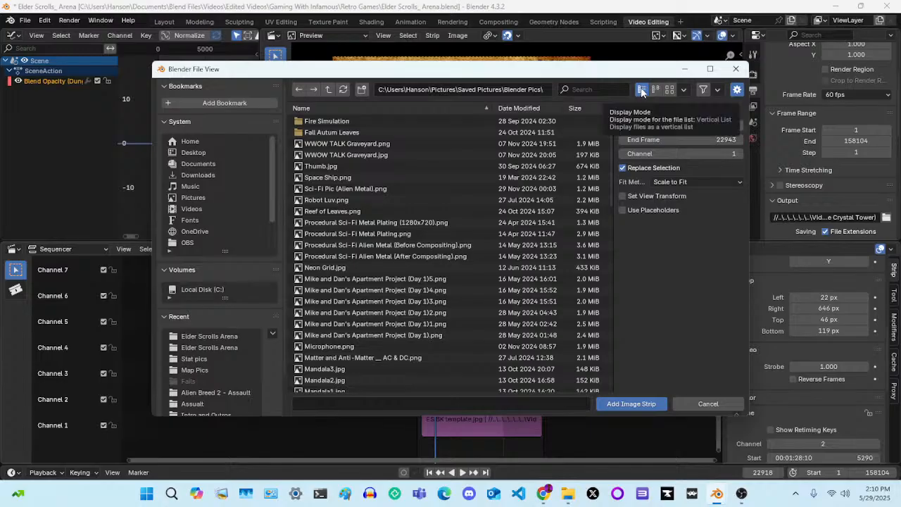
left_click(670, 90)
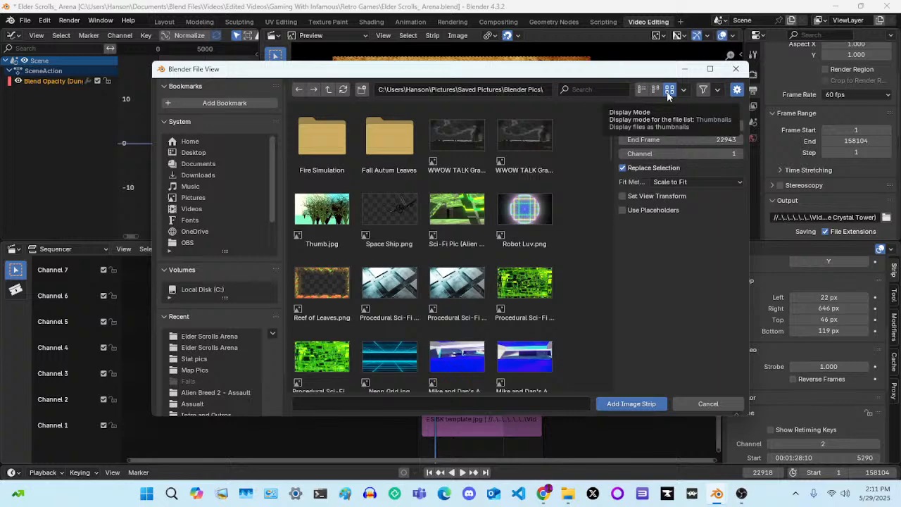
scroll(446, 205, "down", 1)
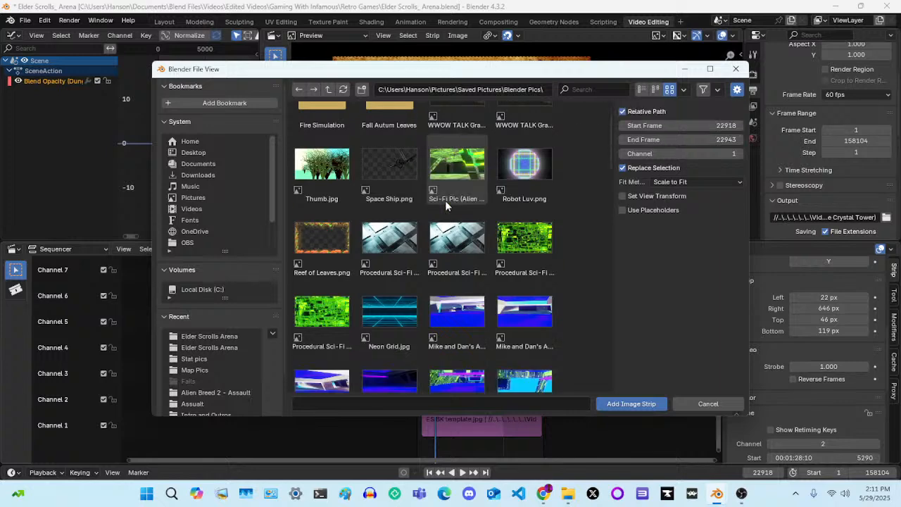
scroll(445, 205, "down", 3)
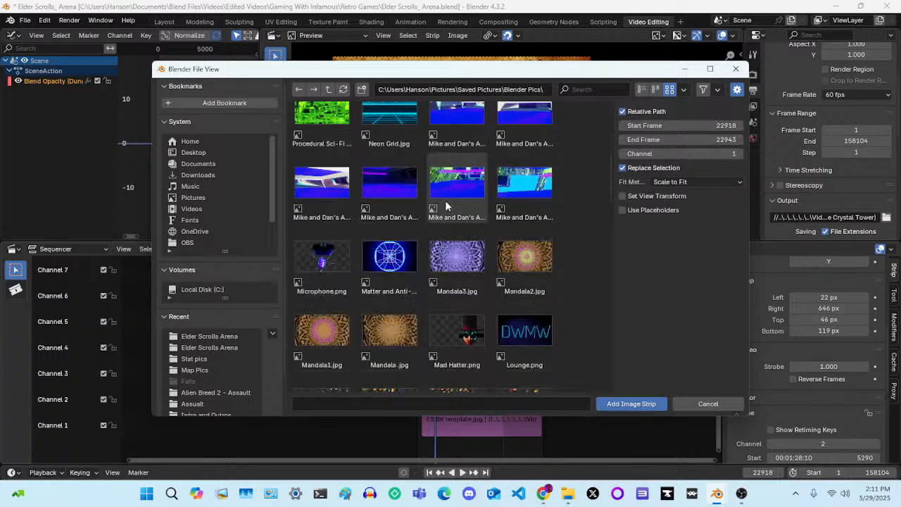
scroll(445, 205, "down", 1)
scroll(494, 231, "up", 1)
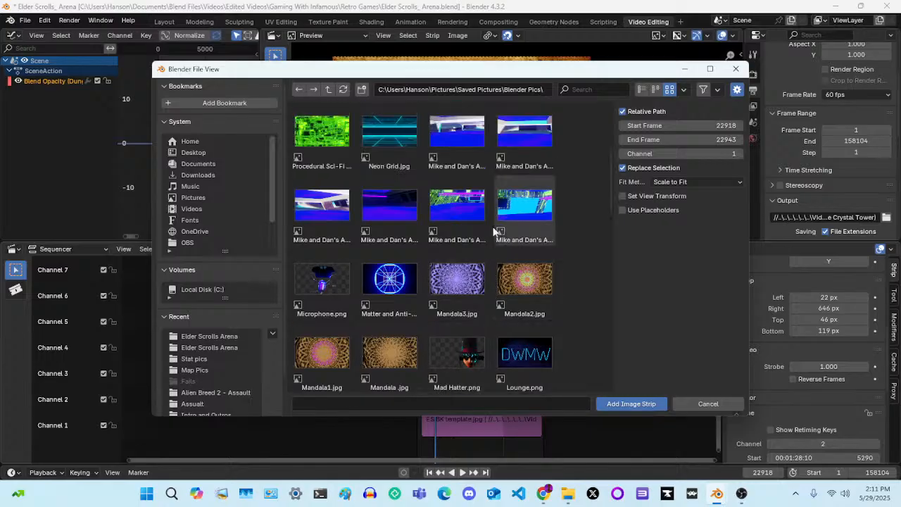
scroll(494, 231, "up", 3)
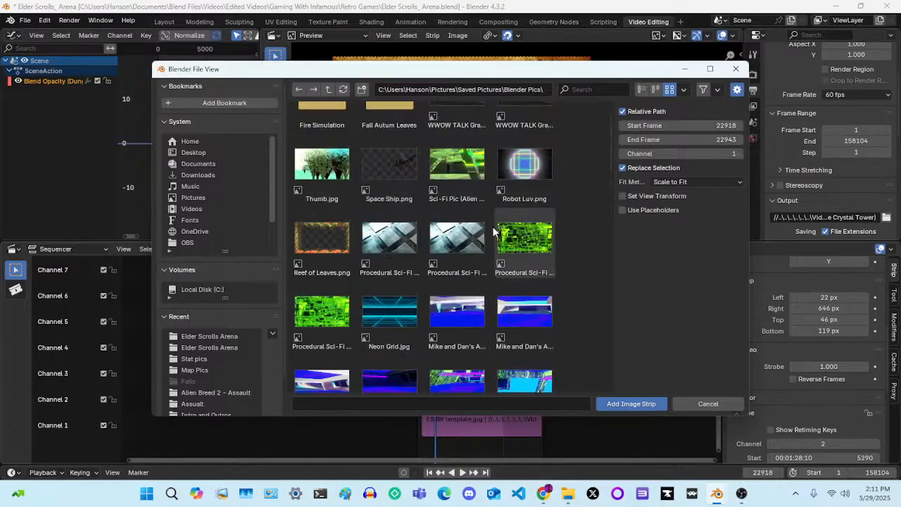
scroll(494, 231, "up", 1)
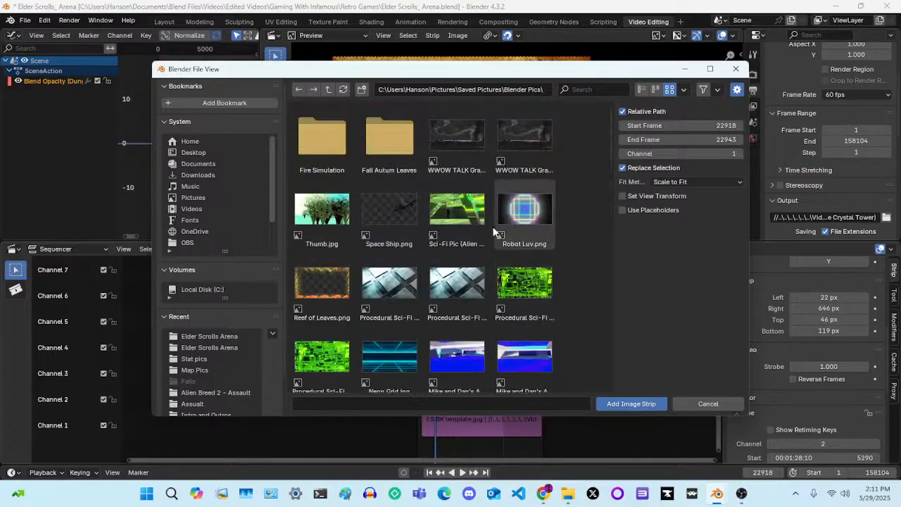
left_click(708, 403)
Compare the preview within the Crystal Tower LIVE strip with the preview within the long Elder Scrolls Arena gameplay strip
scroll(441, 334, "up", 8)
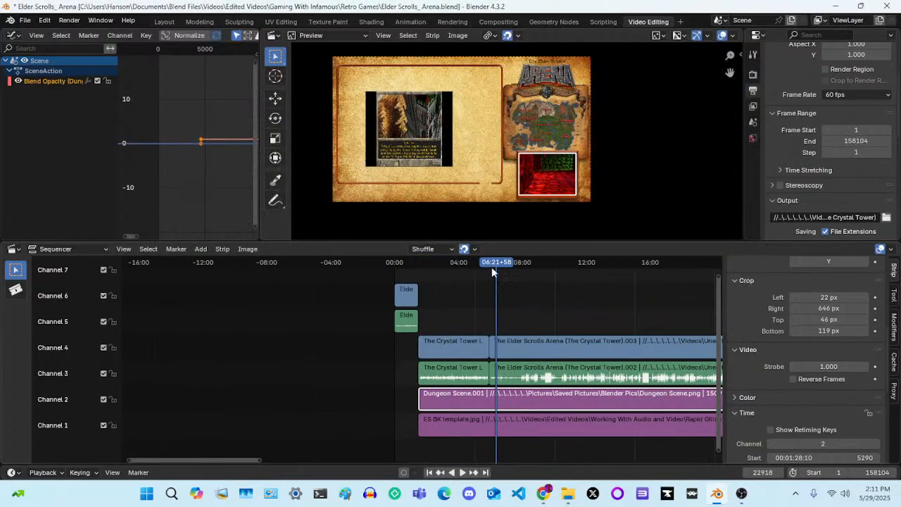
left_click(454, 263)
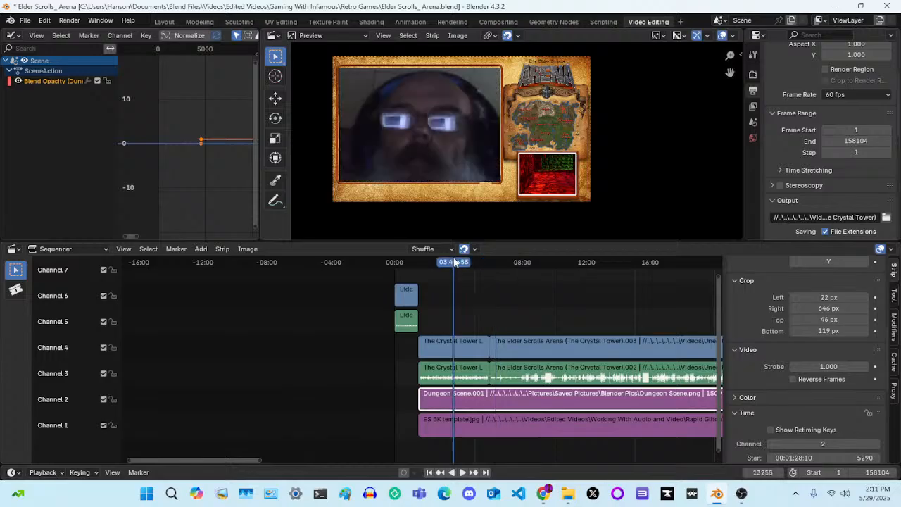
left_click(504, 264)
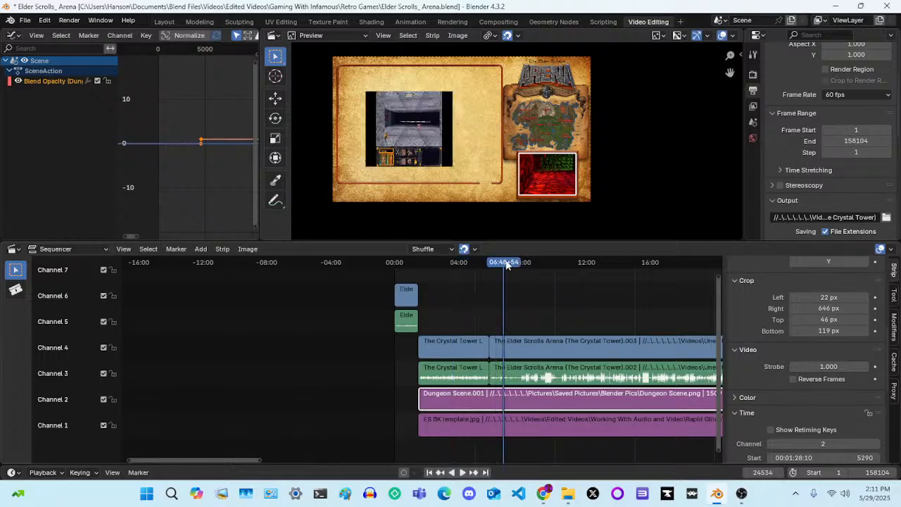
scroll(507, 264, "up", 3)
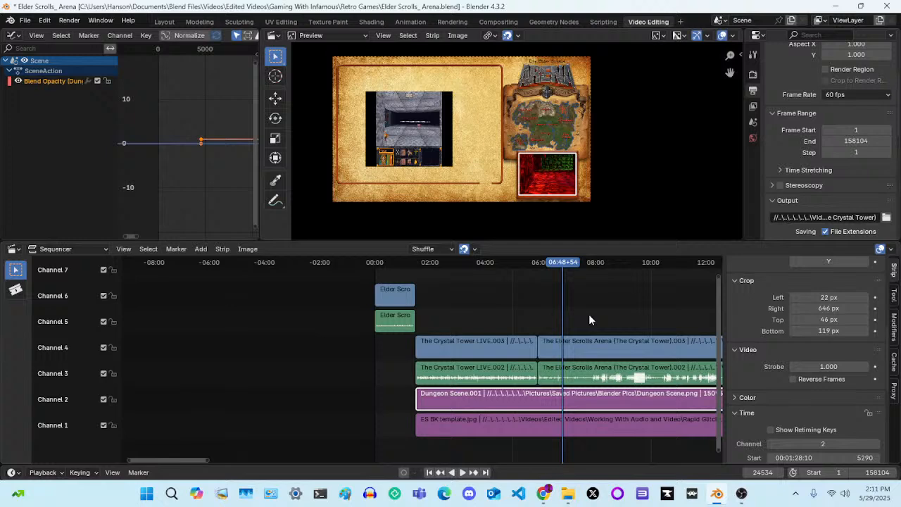
Return to frame 1, select the intro video strip on Channel 6 and preview it through to its end
key("shift+Left")
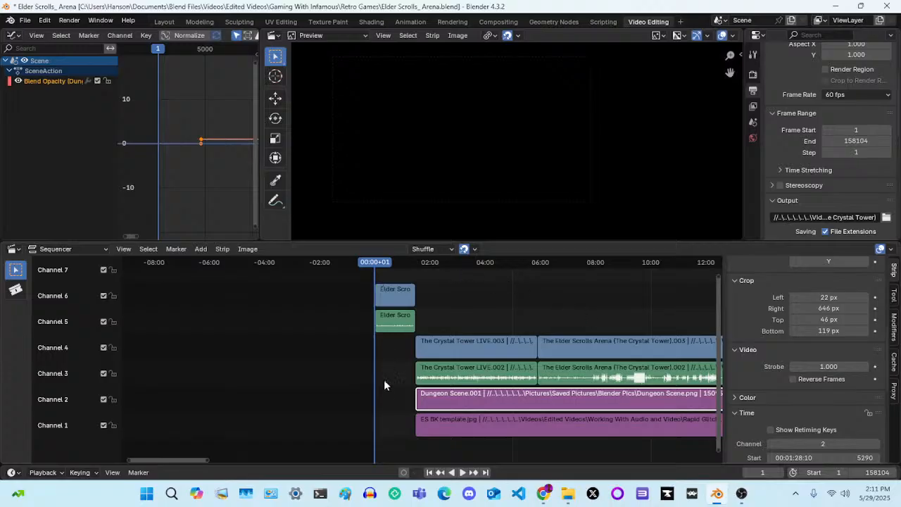
left_click(393, 301)
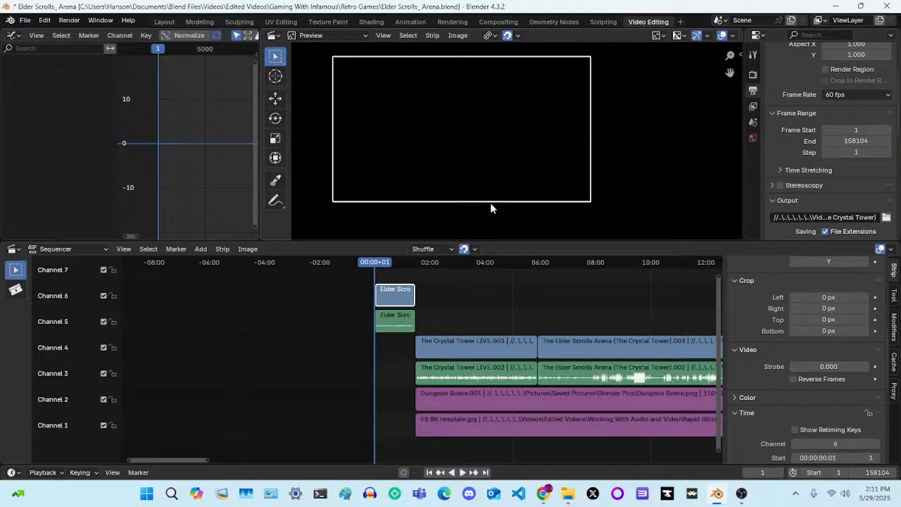
left_click(387, 263)
key("space")
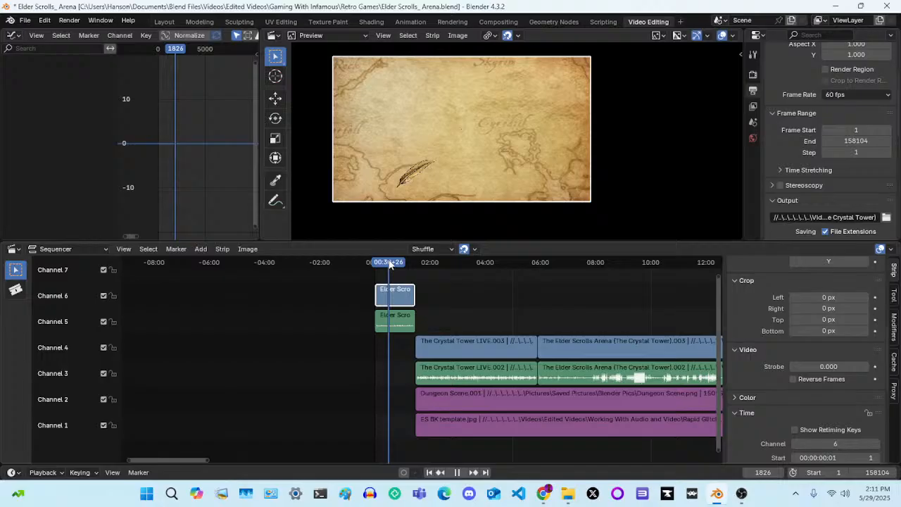
left_click_drag(390, 263, 415, 263)
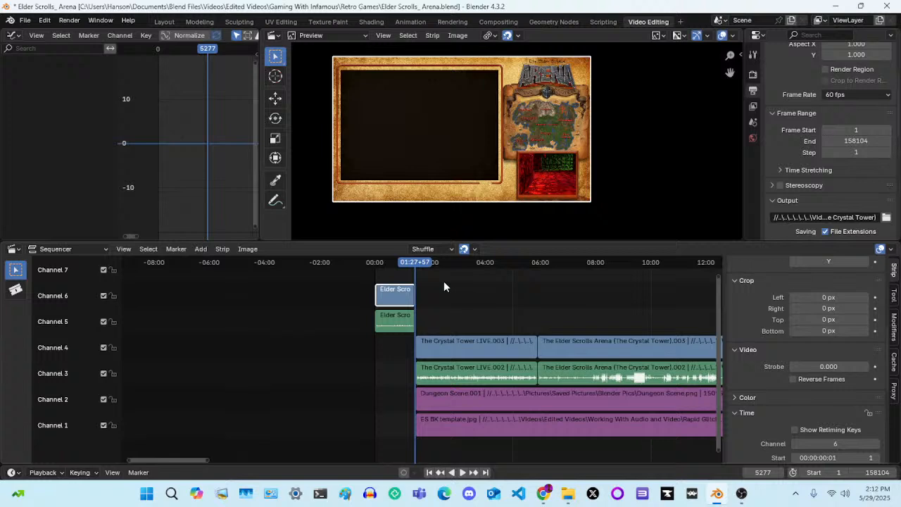
Step frame by frame around the intro's end to locate the cut to the Crystal Tower LIVE strip, stopping at frame 5290
key("Right")
key("Left")
key("Left")
key("Left")
key("Left")
key("Left")
key("Left")
key("Left")
key("Left")
key("Left")
key("Left")
key("Left")
key("Left")
key("Left")
key("Left")
key("Left")
key("Left")
key("Left")
key("Left")
key("Left")
key("Left")
key("Left")
key("Left")
key("Left")
key("Left")
key("Left")
key("Left")
key("Left")
key("Left")
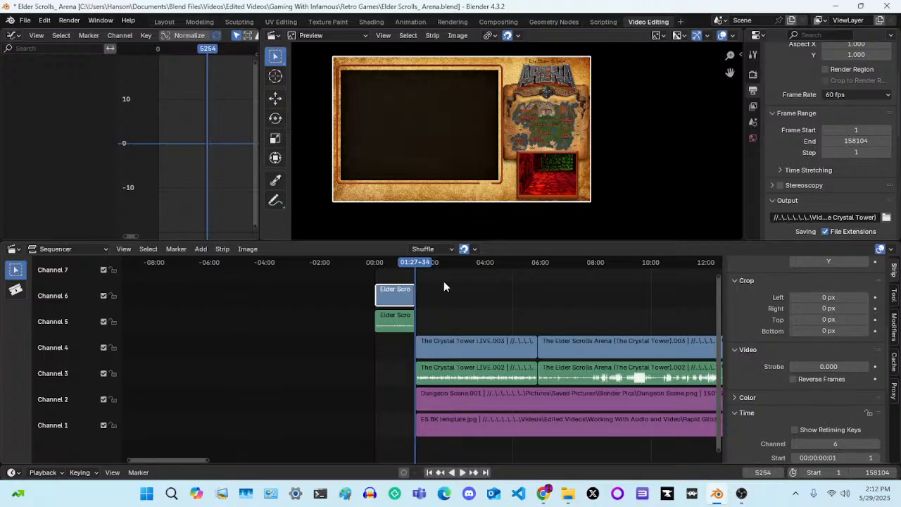
key("Right")
key("Right")
key("Right")
key("Right")
key("Right")
key("Right")
key("Right")
key("Right")
key("Right")
key("Right")
key("Right")
key("Right")
key("Right")
key("Right")
key("Right")
key("Right")
key("Right")
key("Right")
key("Right")
key("Right")
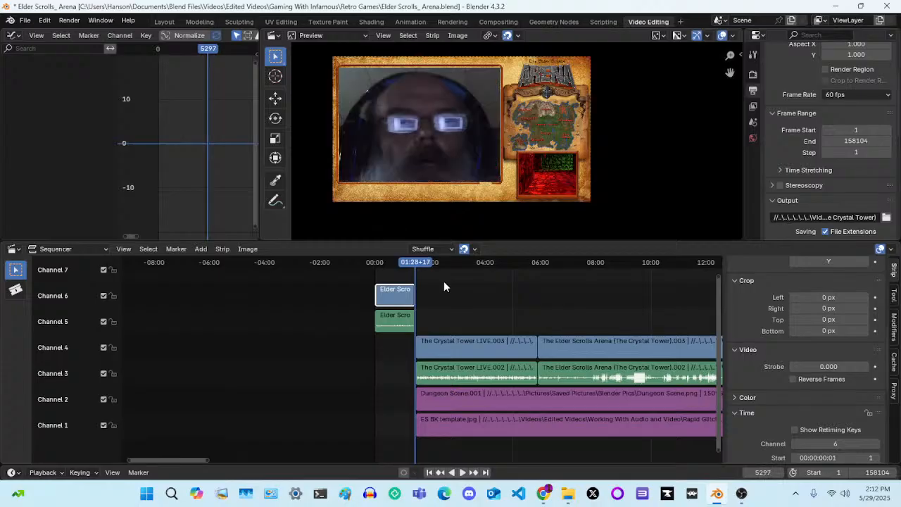
key("Left")
key("Left")
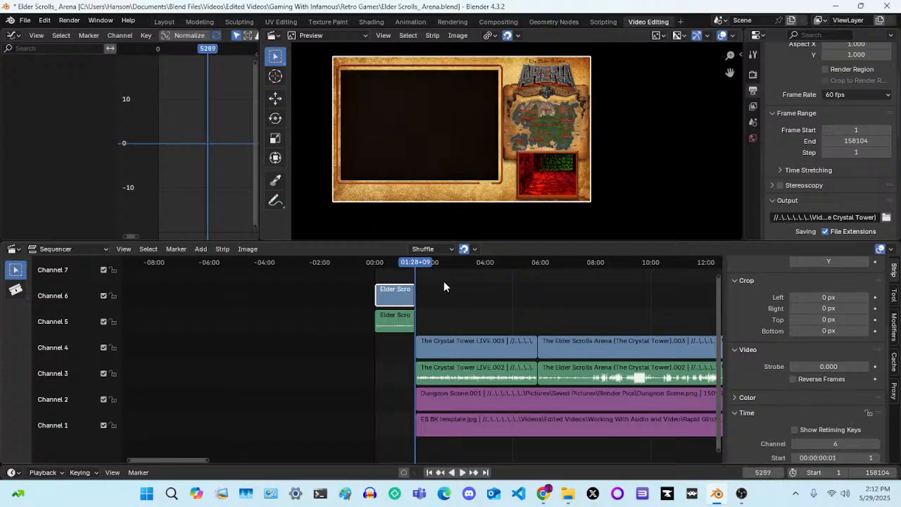
key("Right")
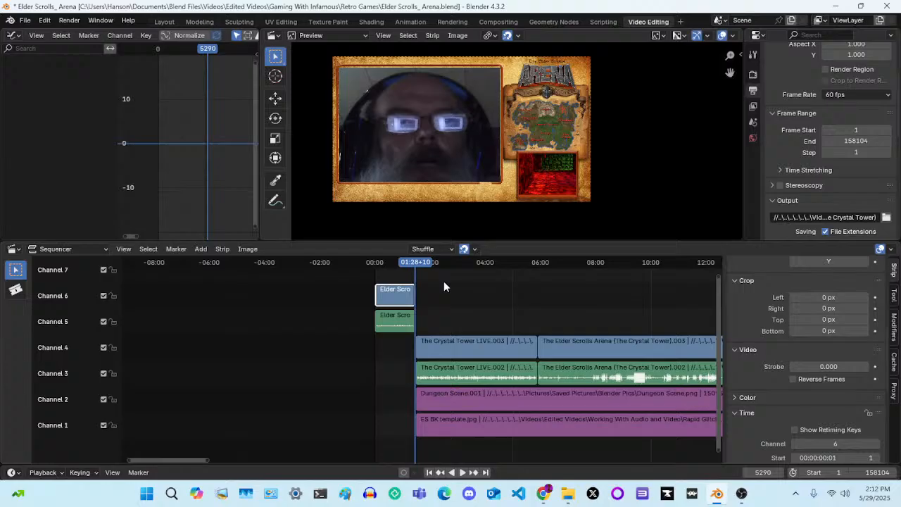
left_click(201, 249)
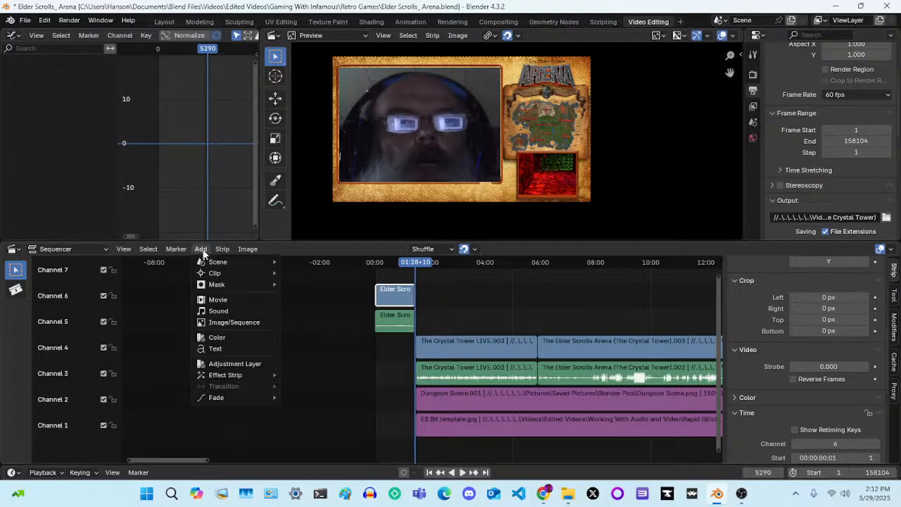
left_click(236, 322)
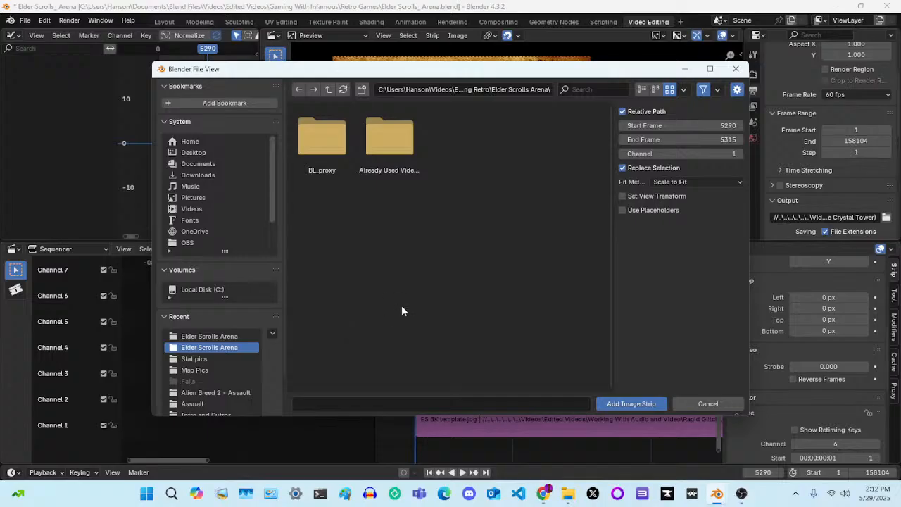
left_click(736, 68)
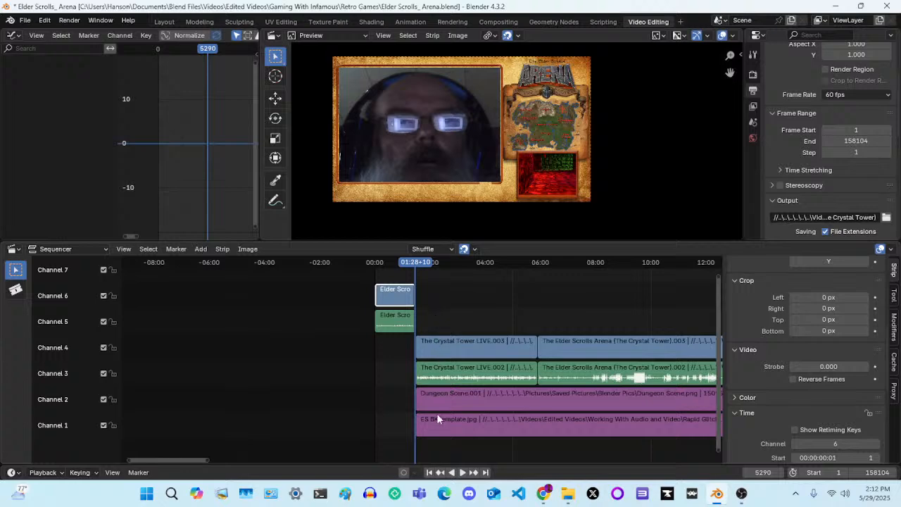
Review the ES BK template, Dungeon Scene and Crystal Tower LIVE strips in turn, examining the LIVE strip's transform settings
left_click(445, 427)
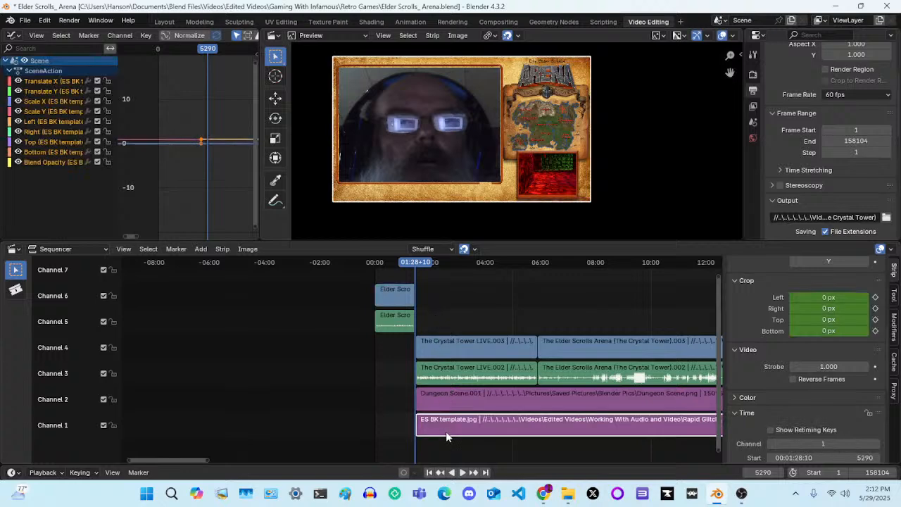
left_click(455, 400)
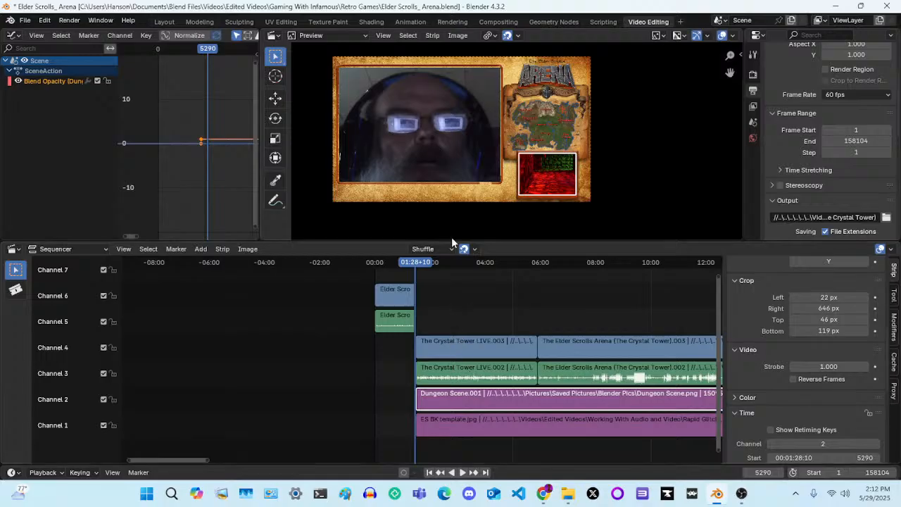
left_click(468, 341)
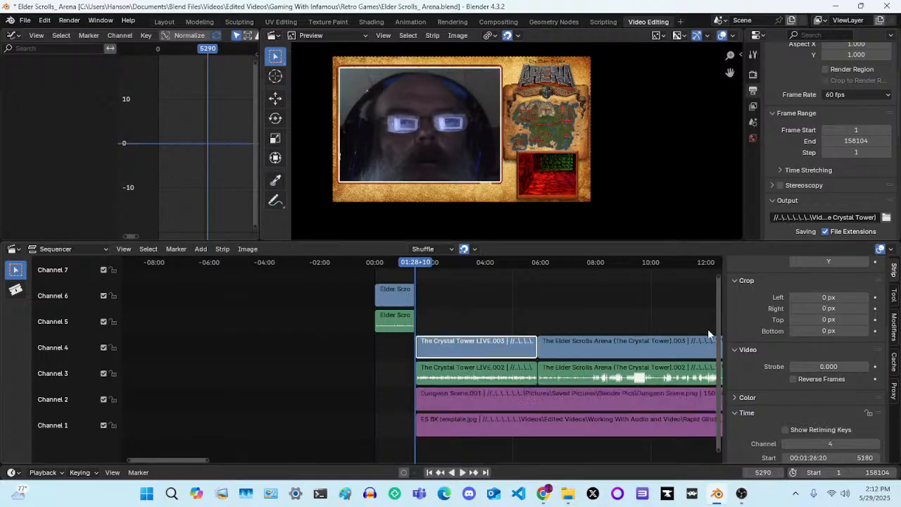
scroll(759, 345, "up", 5)
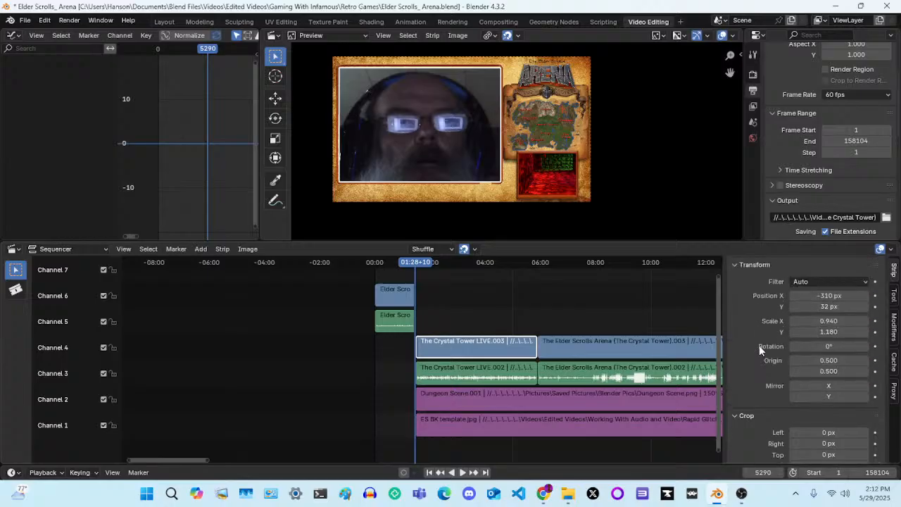
Examine the Crystal Tower LIVE video strip's time and source settings
scroll(759, 345, "down", 12)
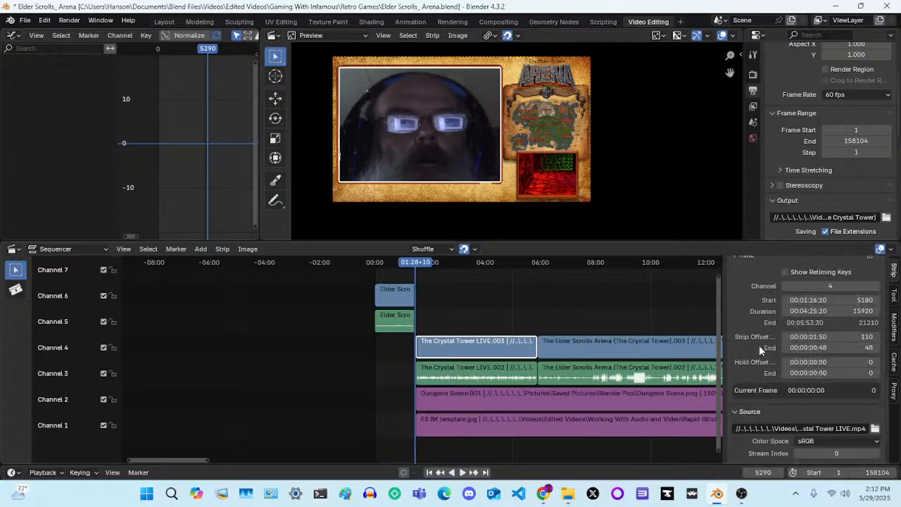
scroll(759, 350, "down", 3)
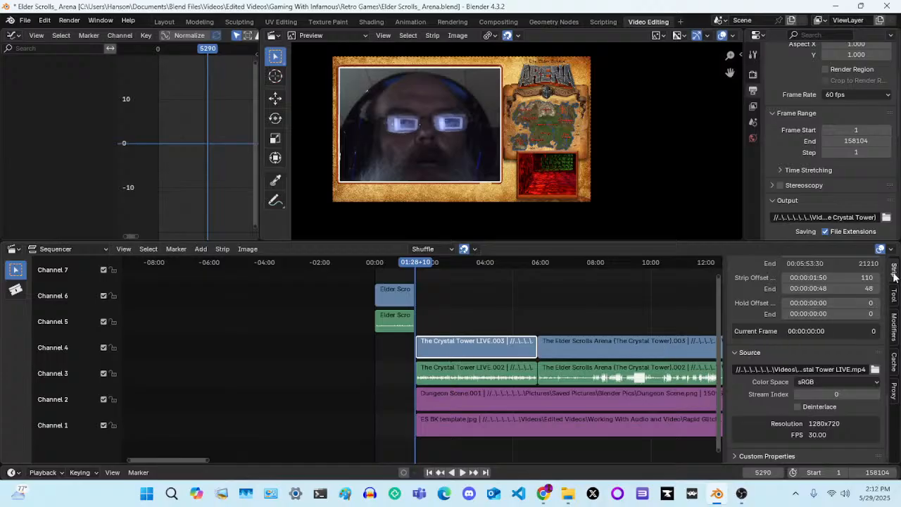
scroll(765, 317, "up", 15)
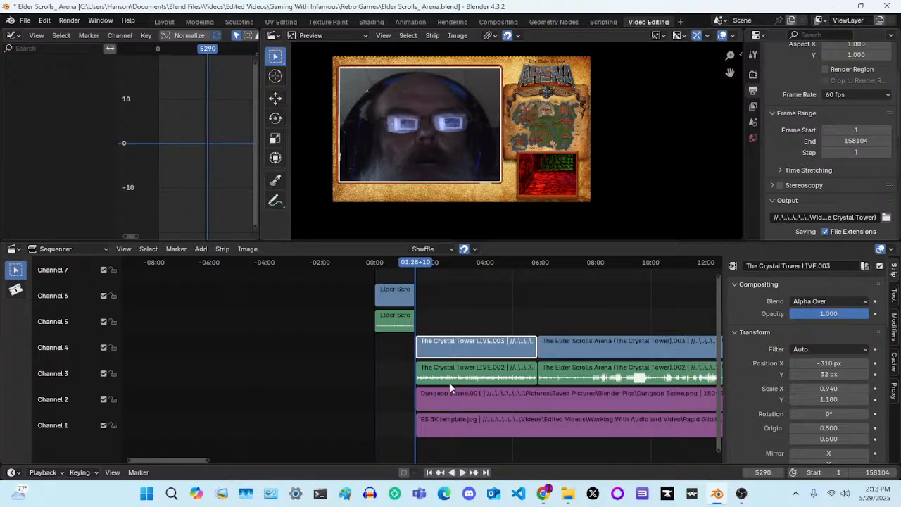
Inspect the ES BK template and Dungeon Scene image strips, ending with the Crystal Tower LIVE video strip selected
left_click(455, 404)
left_click(508, 427)
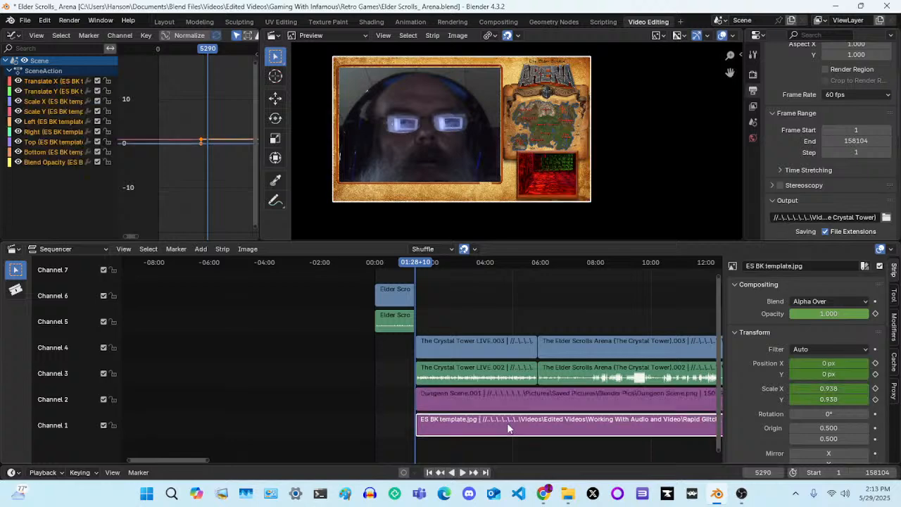
left_click(514, 402)
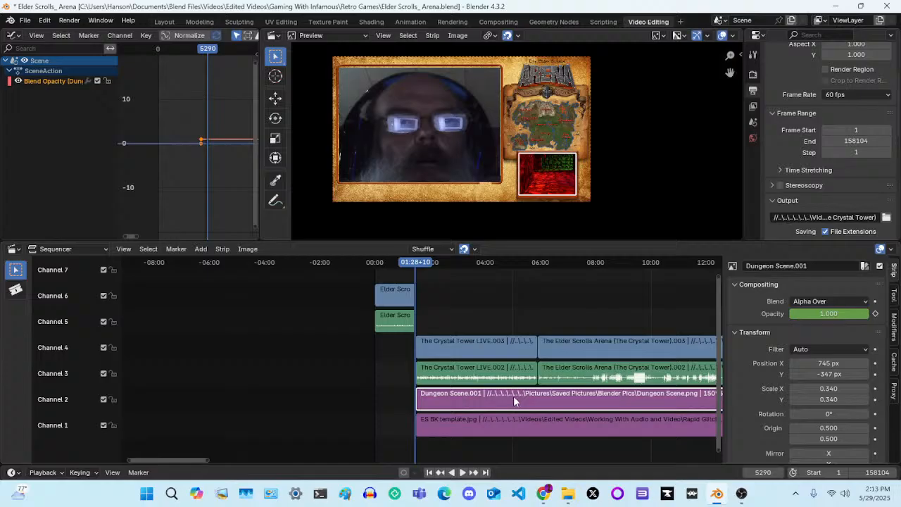
left_click(473, 345)
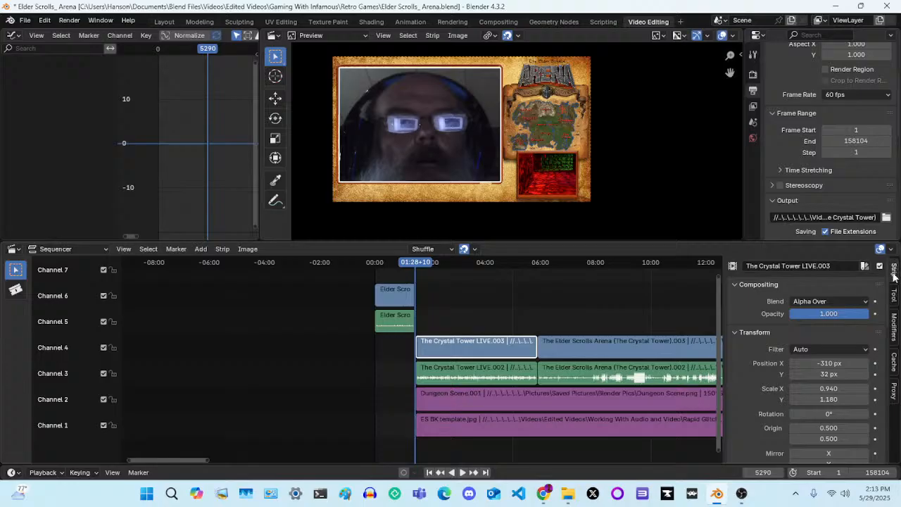
Look through the tool, modifier, cache and proxy settings for the Crystal Tower LIVE strip, returning to its strip properties
left_click(895, 295)
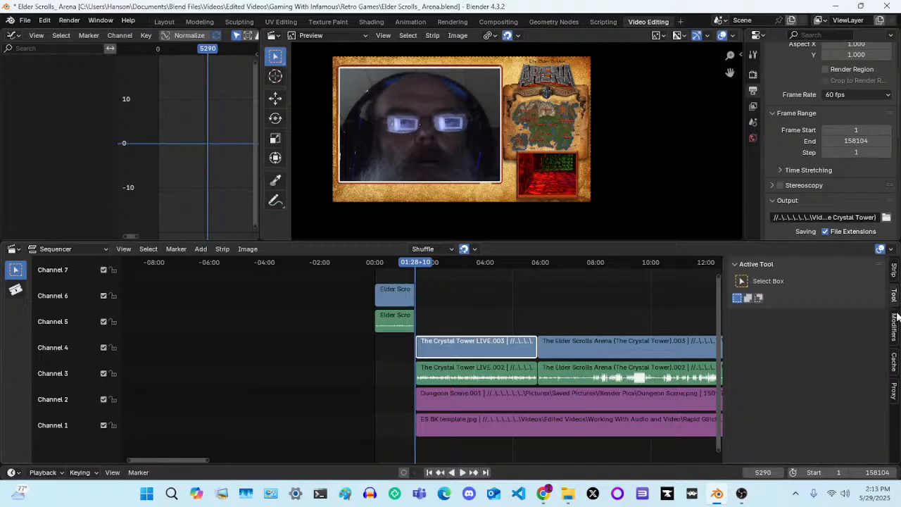
left_click(896, 331)
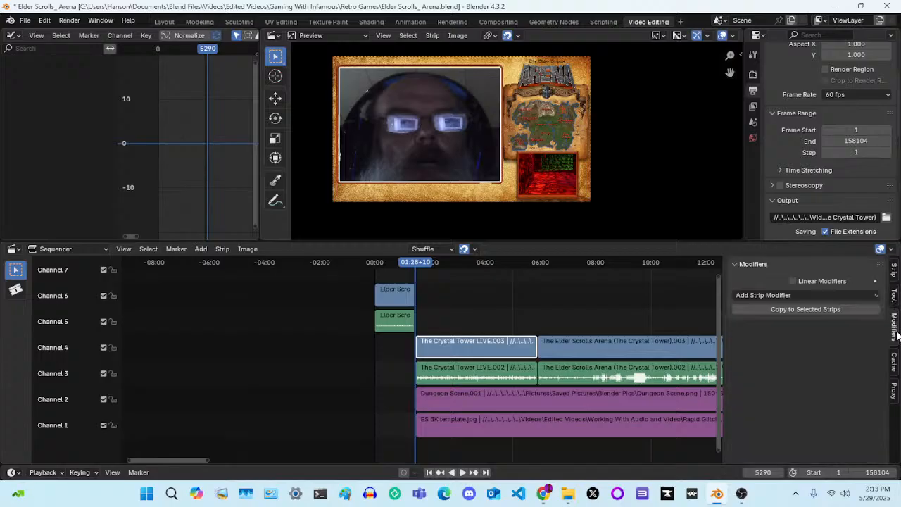
left_click(895, 361)
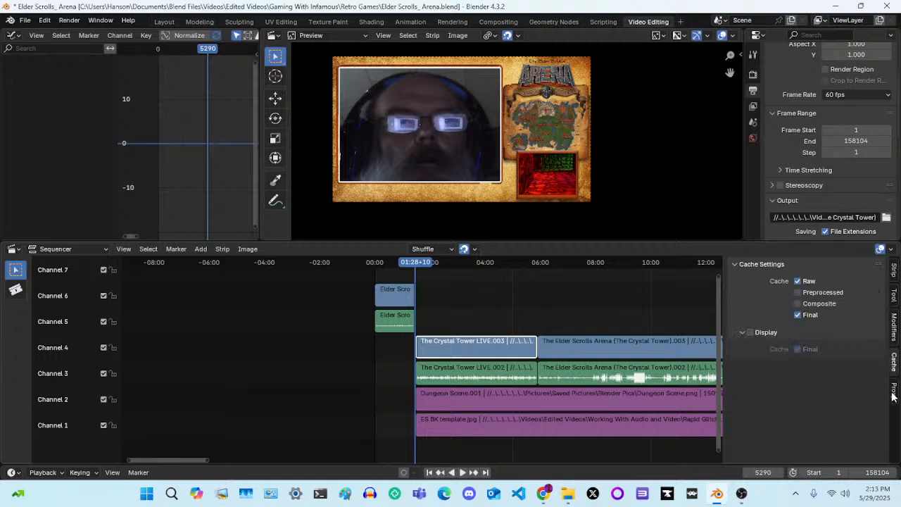
left_click(894, 392)
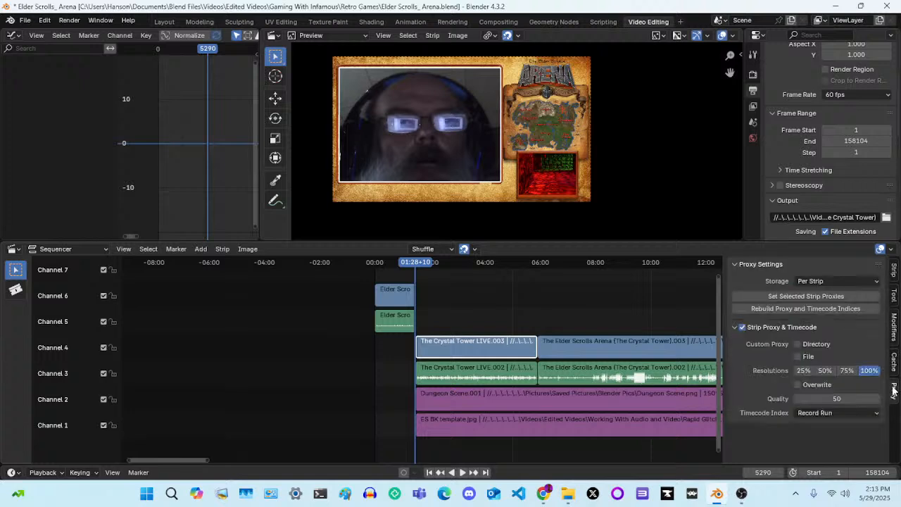
left_click(895, 269)
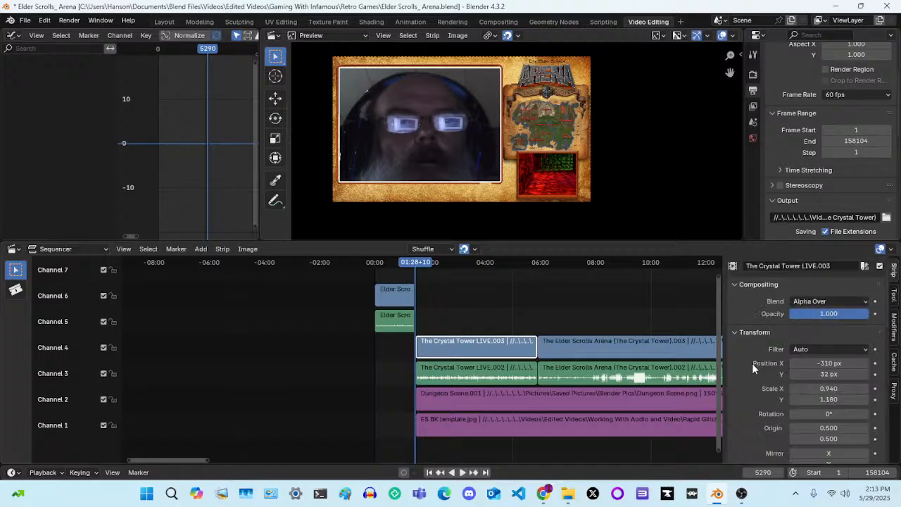
Examine the Crystal Tower LIVE strip's compositing, transform, crop, video and time properties
scroll(752, 363, "down", 4)
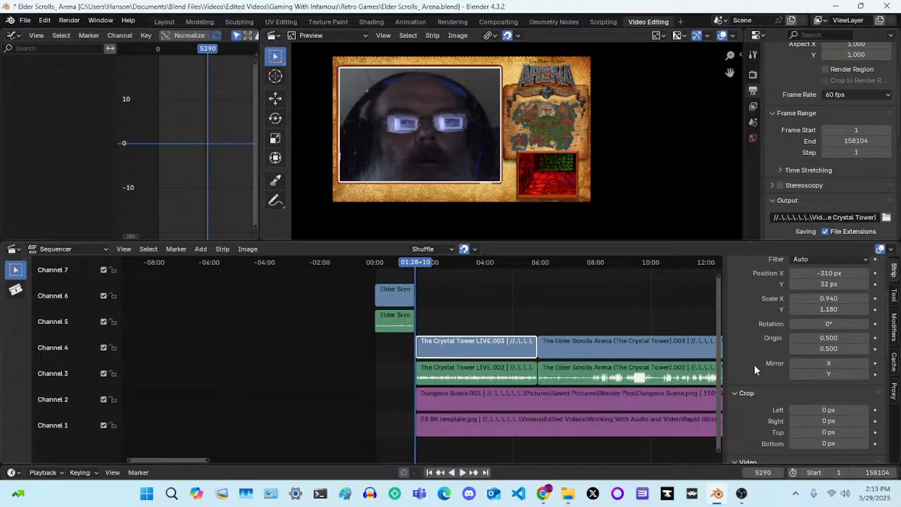
scroll(754, 364, "up", 3)
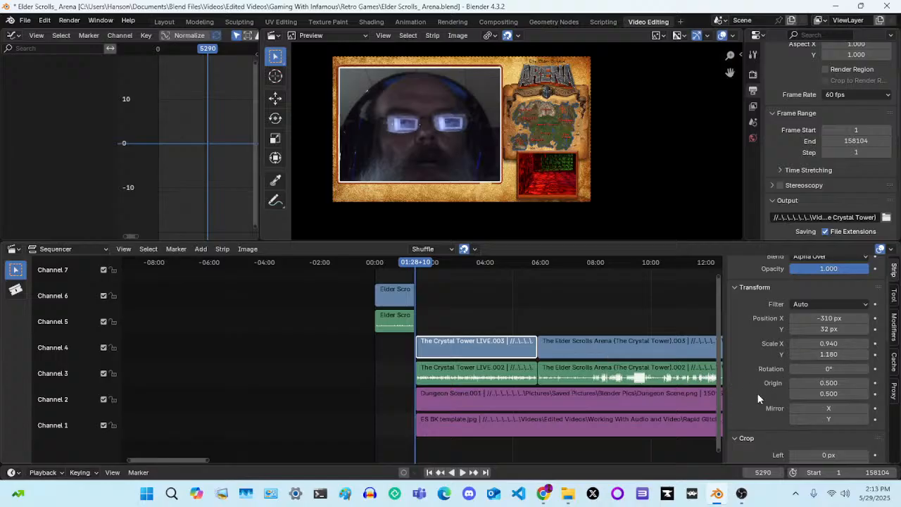
scroll(759, 399, "down", 4)
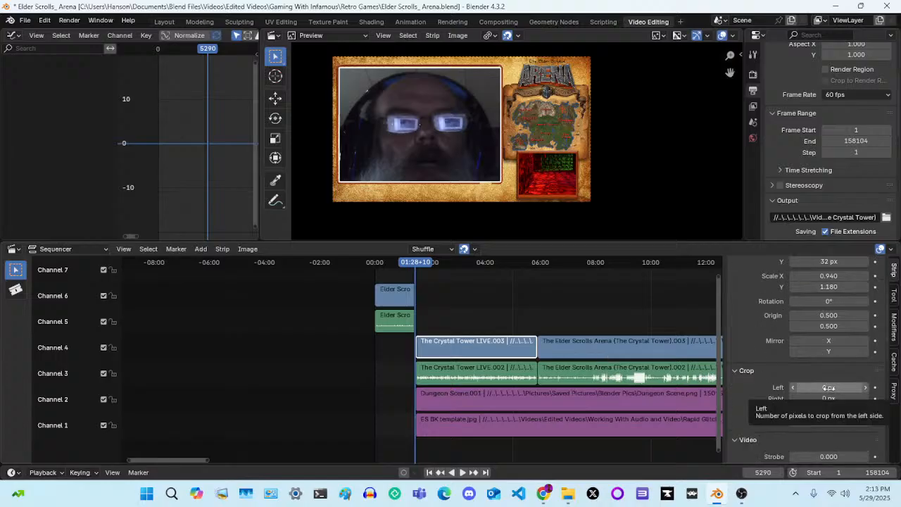
scroll(751, 410, "down", 2)
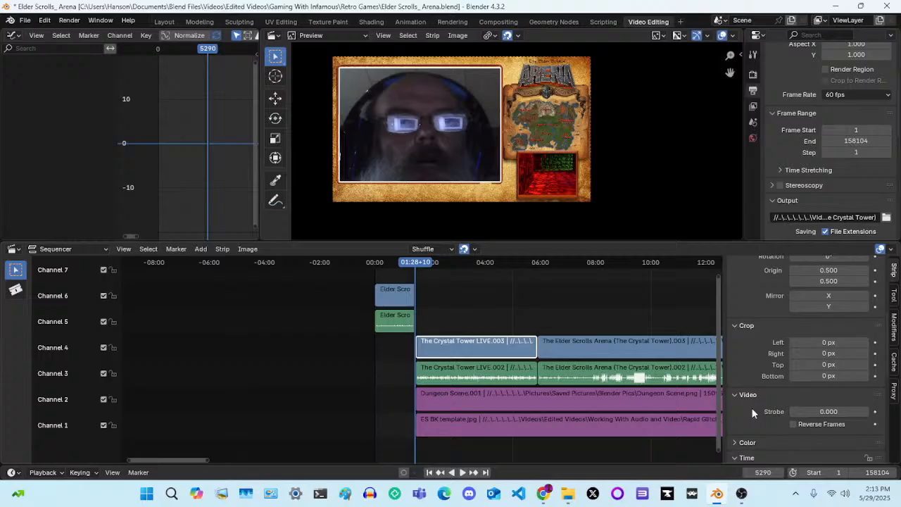
scroll(752, 413, "up", 8)
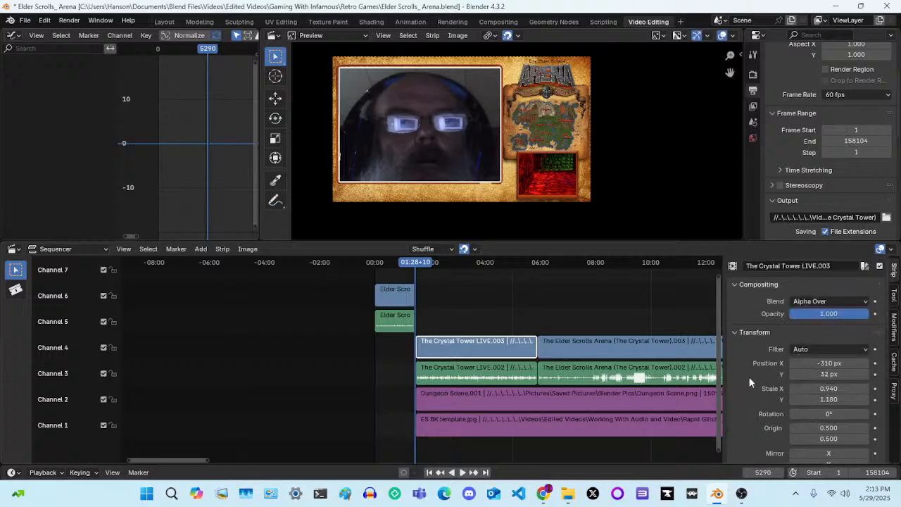
scroll(749, 380, "down", 3)
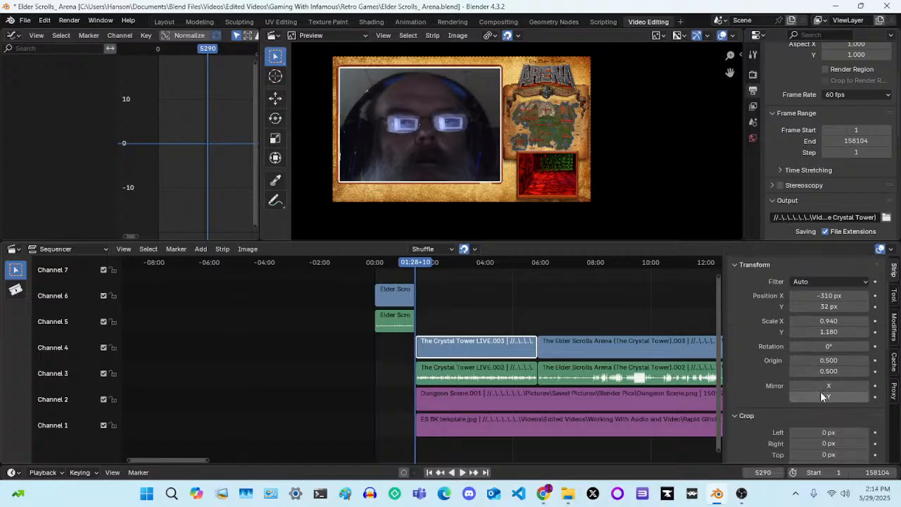
scroll(769, 386, "up", 3)
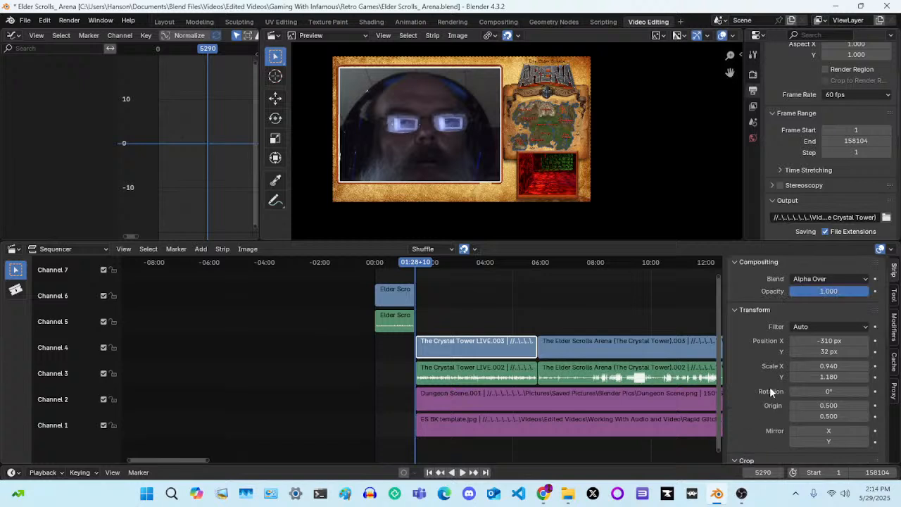
scroll(770, 387, "down", 10)
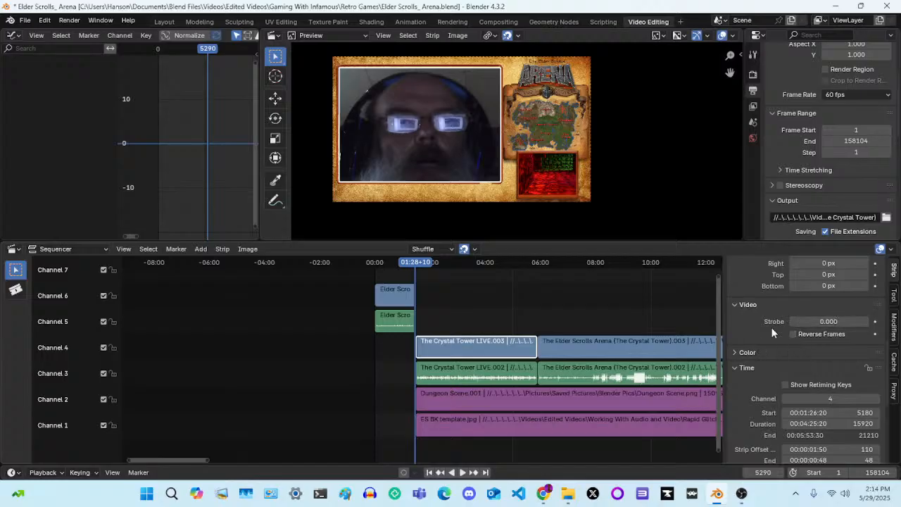
scroll(771, 327, "down", 3)
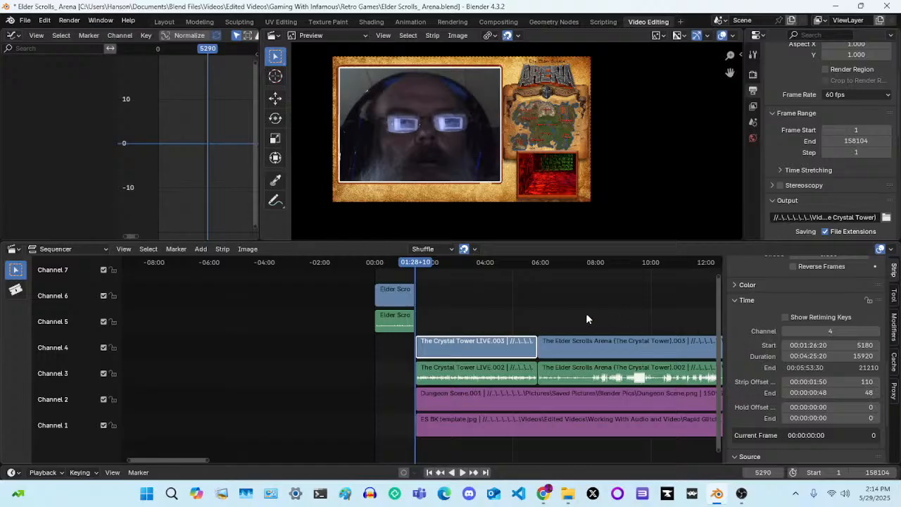
Try a Speed Control effect strip on the Crystal Tower LIVE video strip, and delete it again
left_click(200, 250)
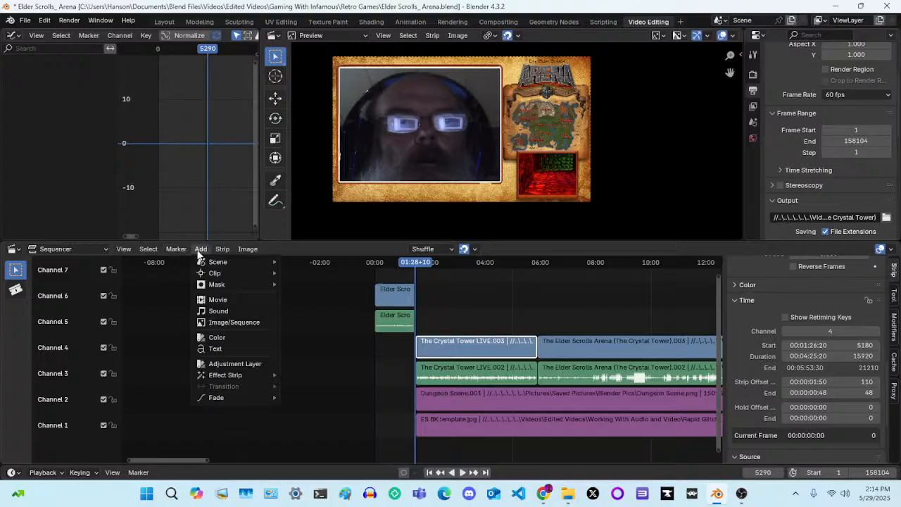
mouse_move(223, 379)
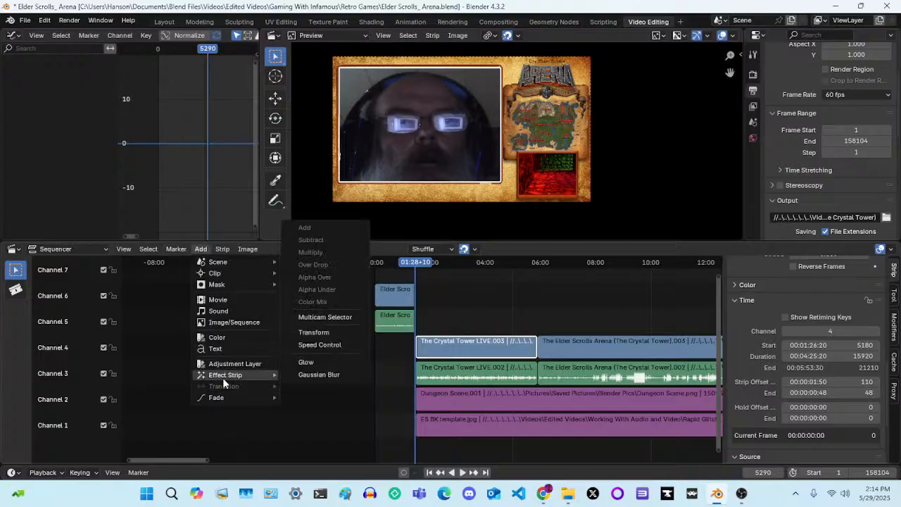
left_click(326, 345)
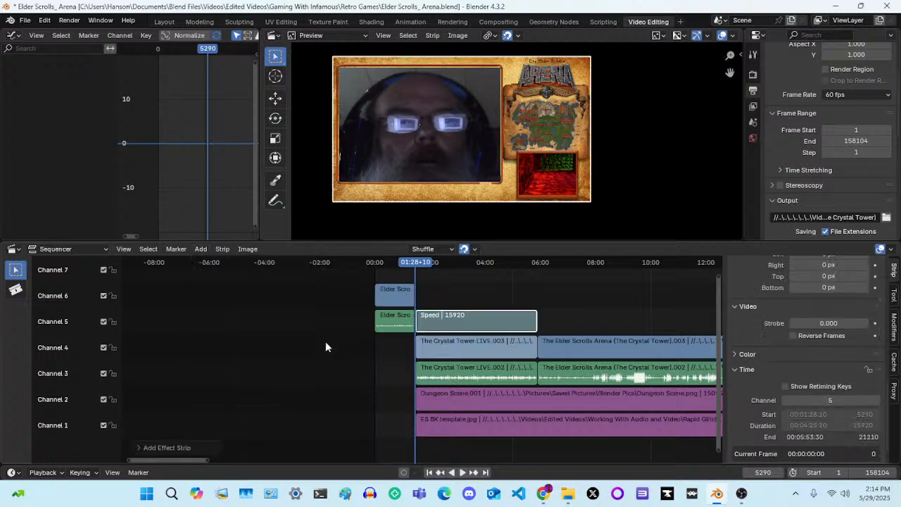
left_click(500, 330)
left_click(200, 249)
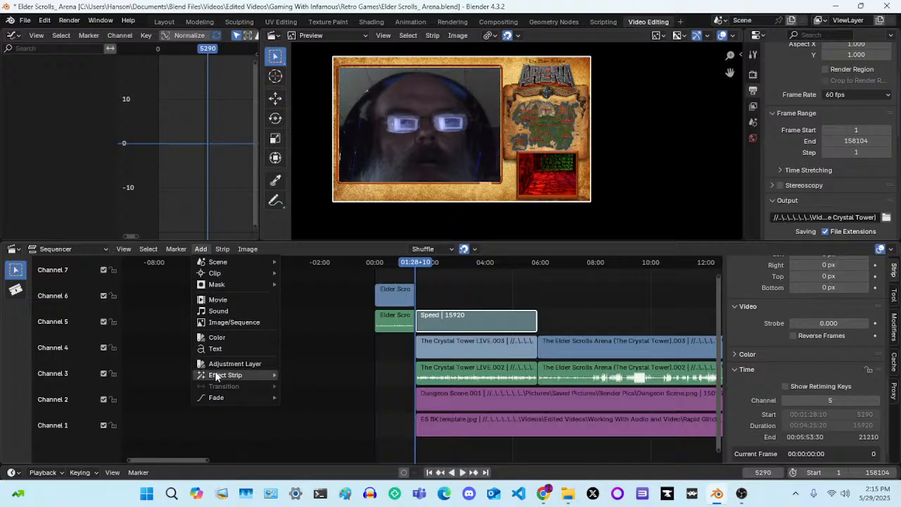
mouse_move(215, 374)
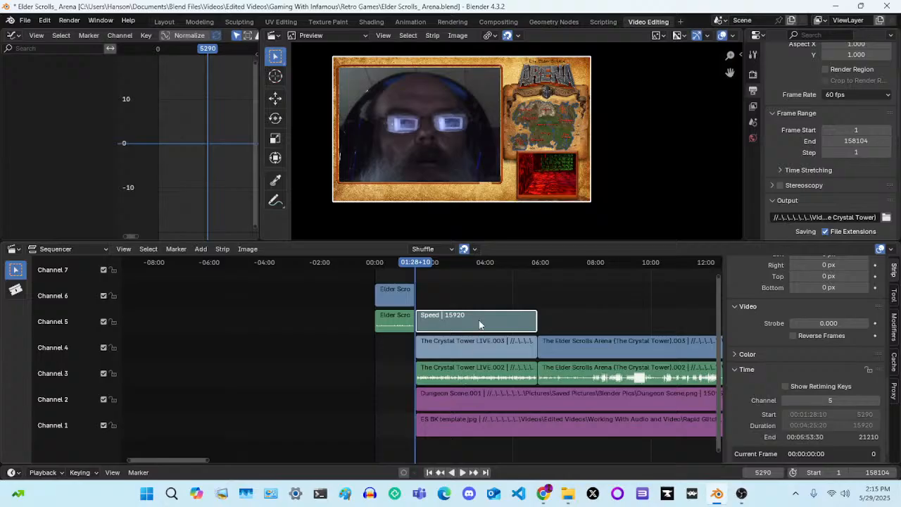
key("Delete")
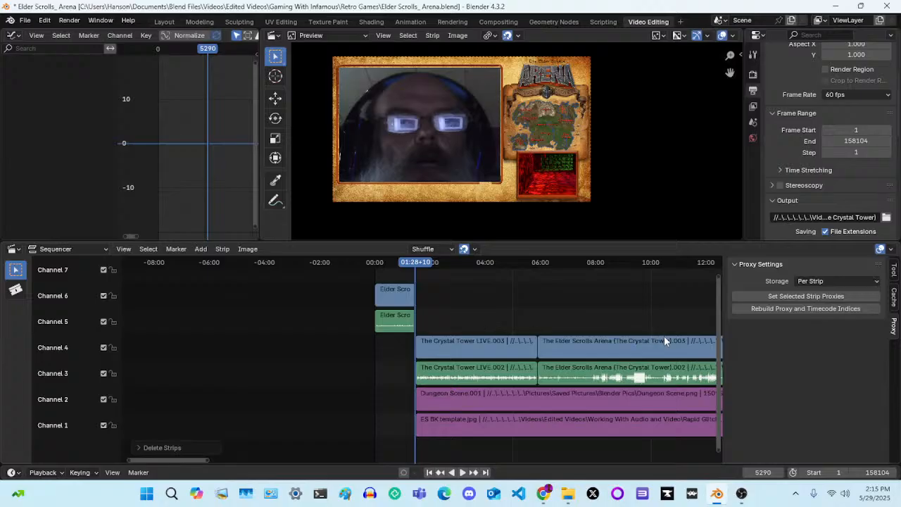
Select the Crystal Tower LIVE video strip and check its properties from timing back up to compositing
left_click(474, 345)
scroll(767, 399, "down", 8)
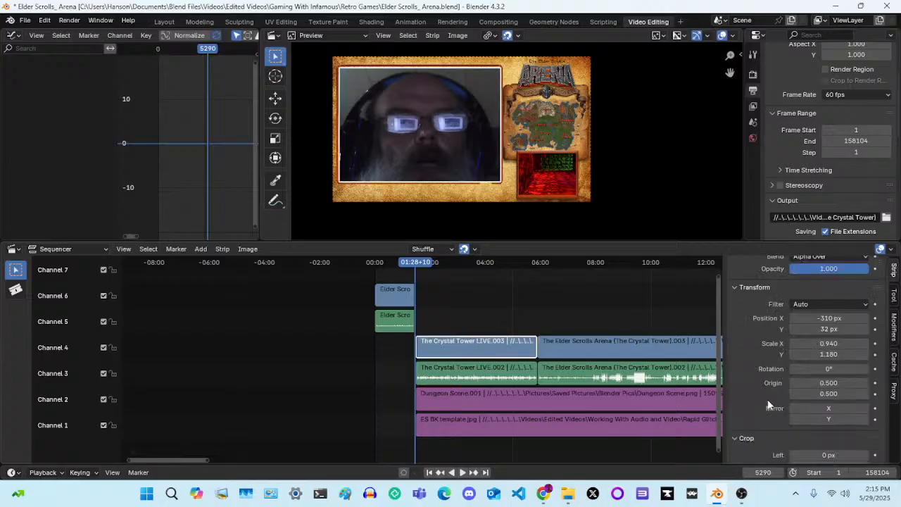
scroll(767, 399, "down", 4)
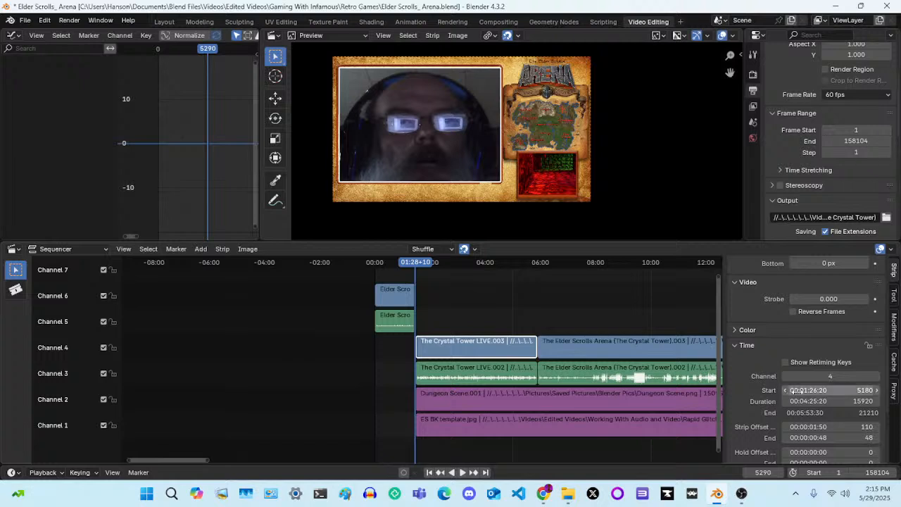
scroll(743, 389, "down", 1)
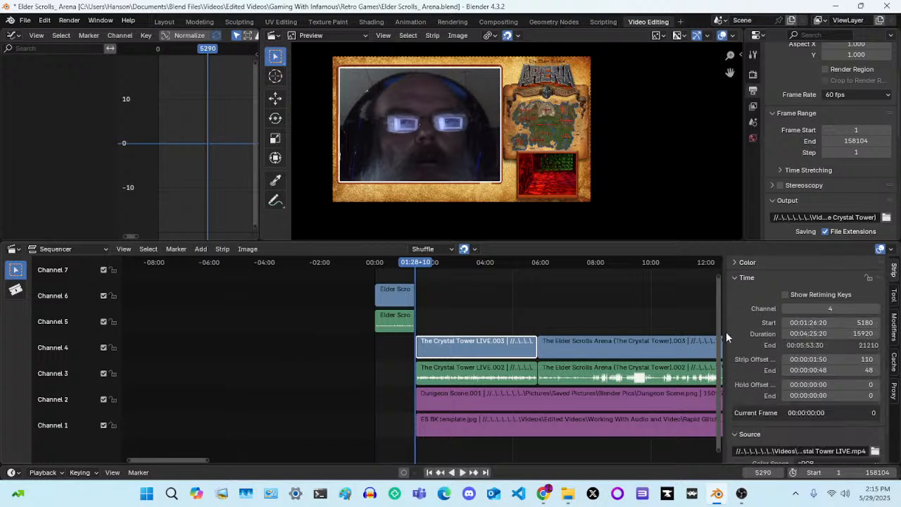
scroll(744, 338, "down", 2)
scroll(744, 338, "up", 2)
scroll(744, 338, "up", 10)
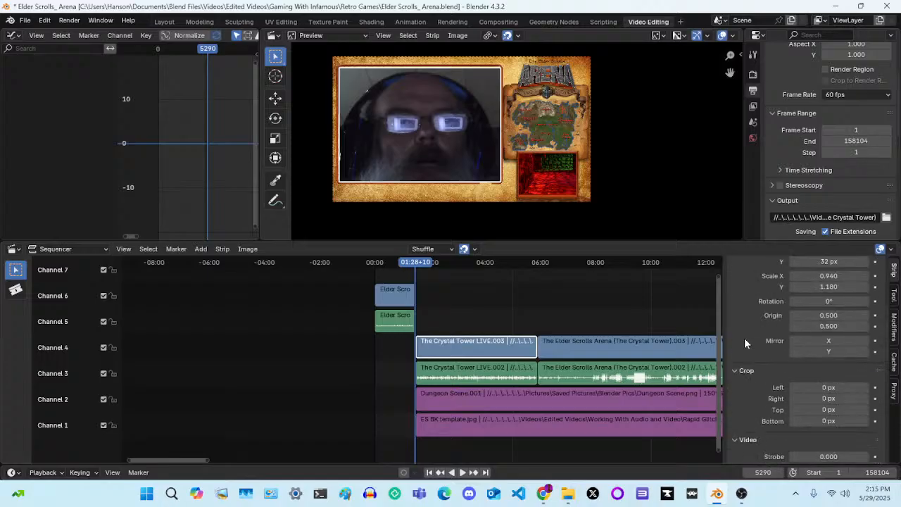
scroll(744, 341, "up", 5)
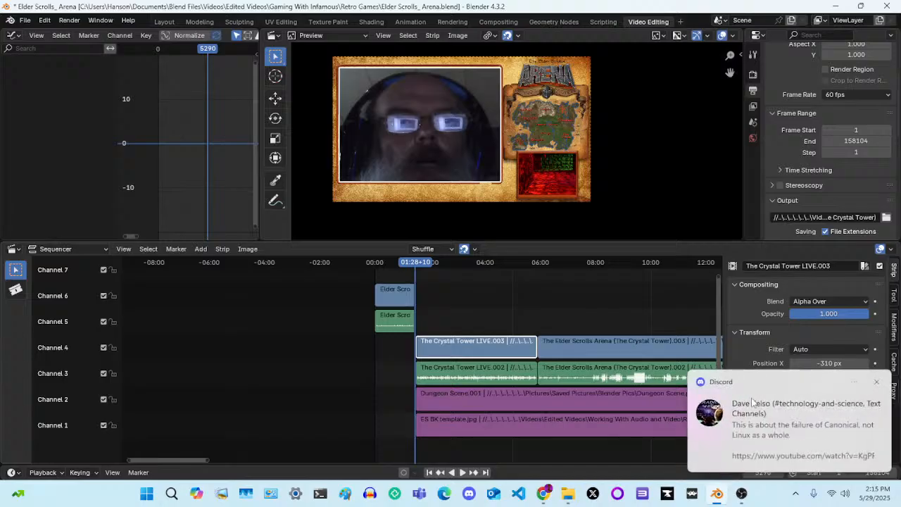
Play briefly, scrub to frame 24680 within the Elder Scrolls Arena gameplay section, and select its video strip on Channel 4
scroll(590, 377, "down", 1)
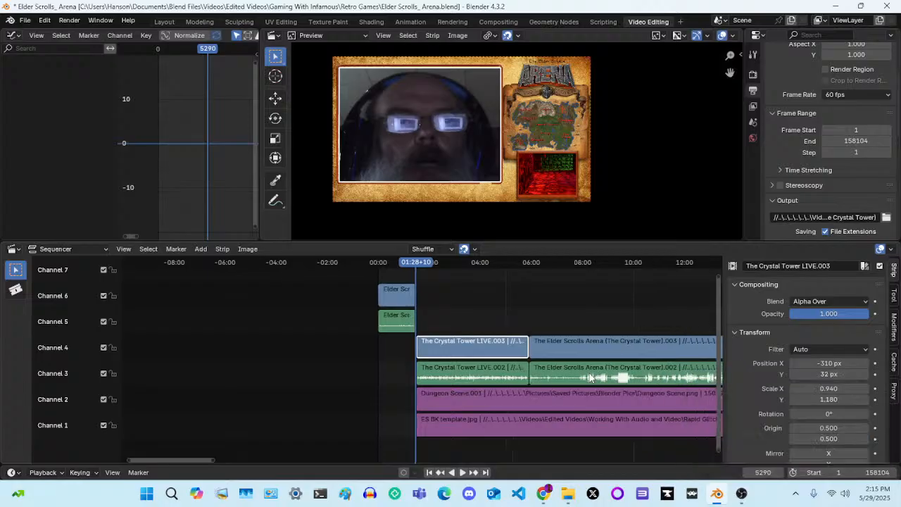
scroll(590, 376, "down", 4)
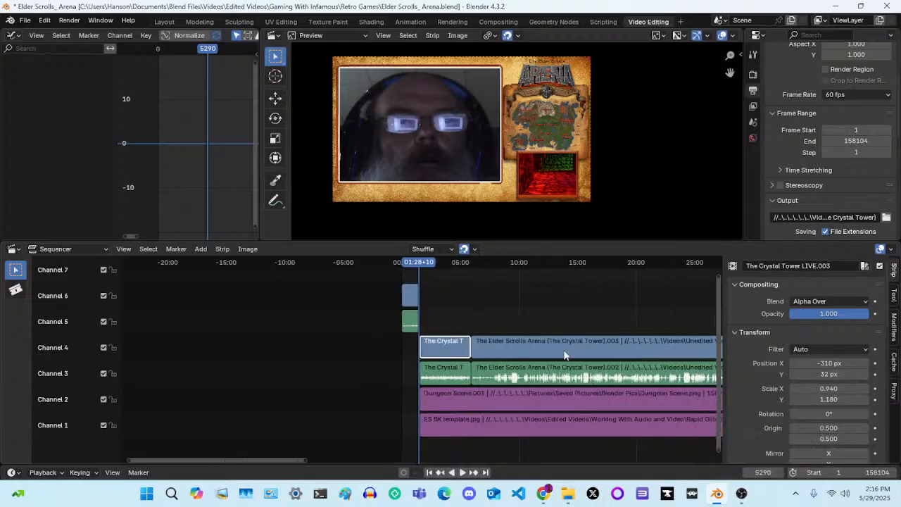
left_click(421, 262)
key("space")
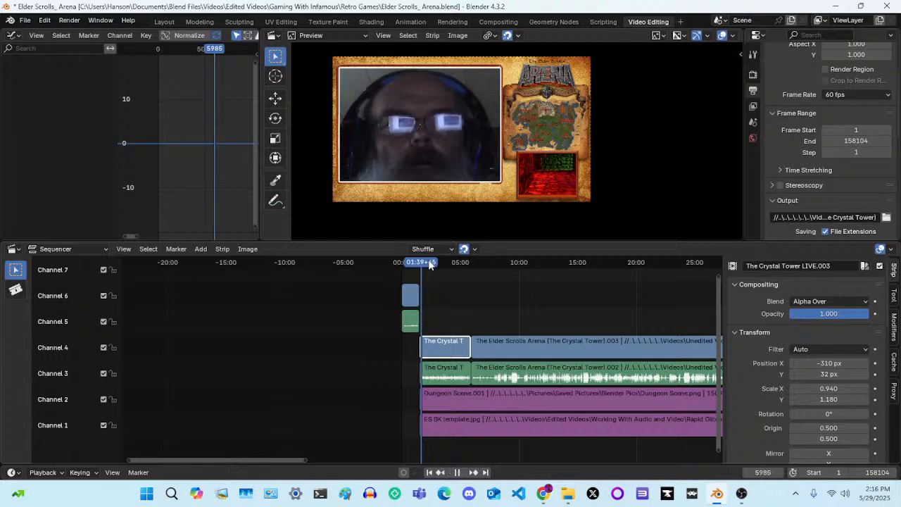
left_click_drag(430, 265, 484, 265)
left_click(513, 346)
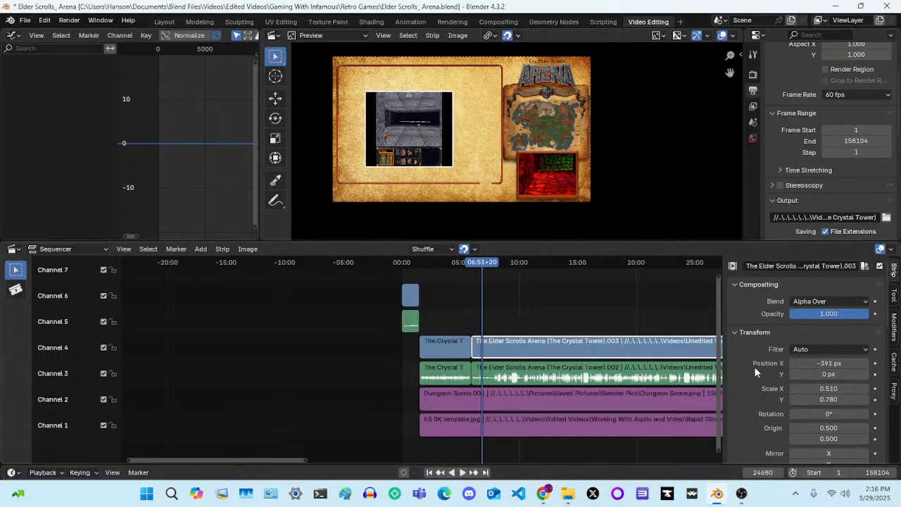
Crop 156 px off the left side of the Elder Scrolls Arena gameplay video strip on Channel 4
scroll(473, 167, "up", 2)
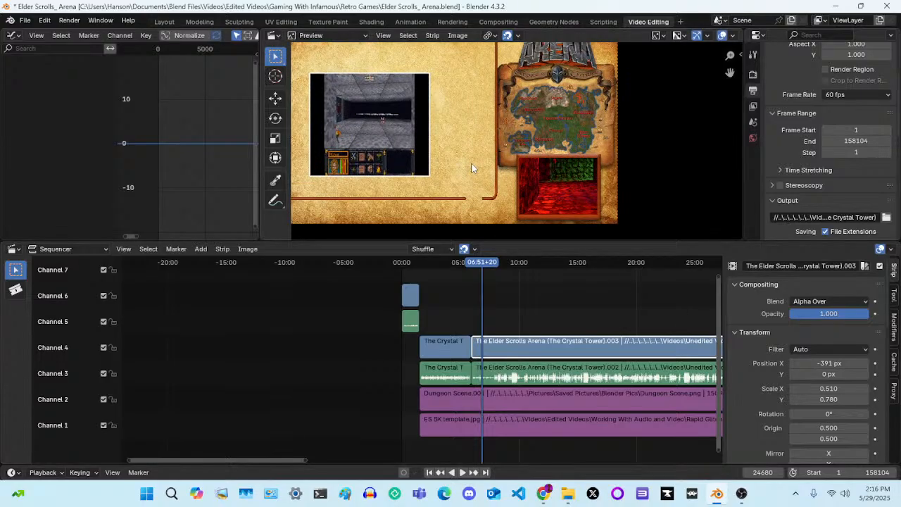
middle_click_drag(472, 165, 565, 173)
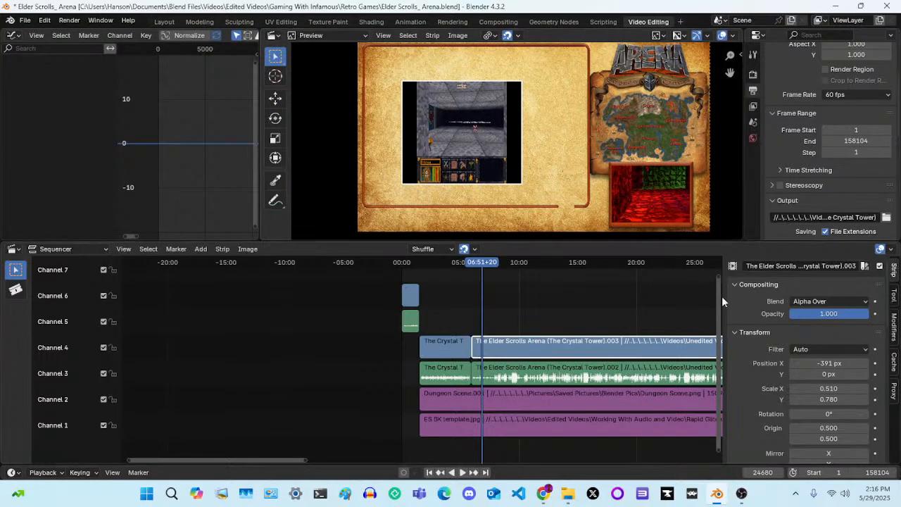
scroll(785, 397, "down", 5)
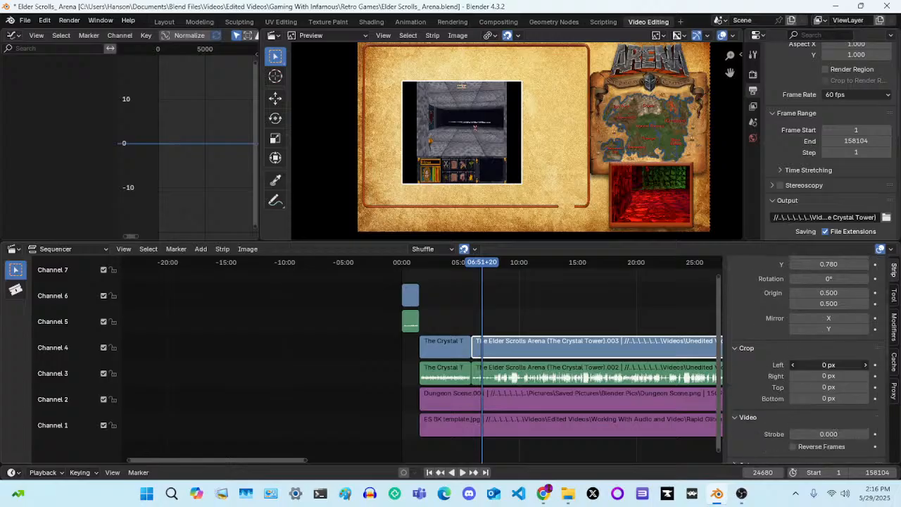
left_click_drag(828, 365, 895, 365)
left_click_drag(829, 365, 838, 365)
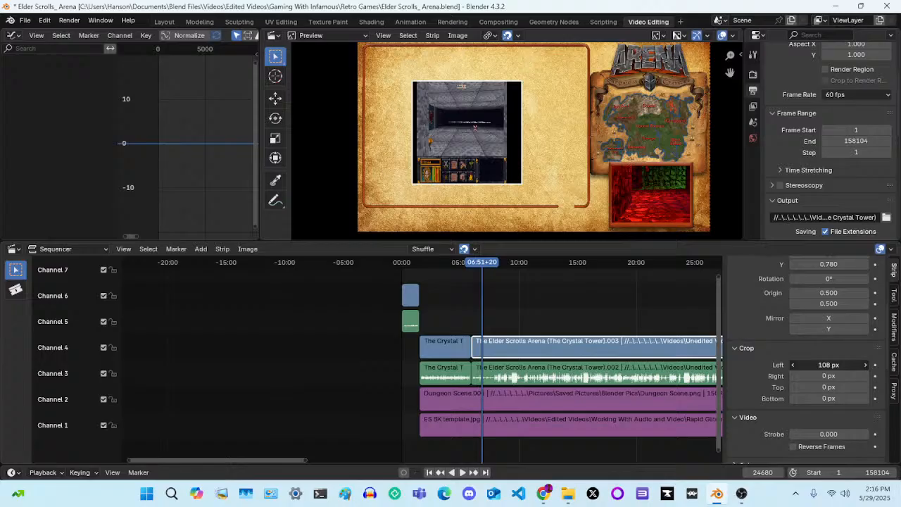
left_click_drag(829, 365, 857, 365)
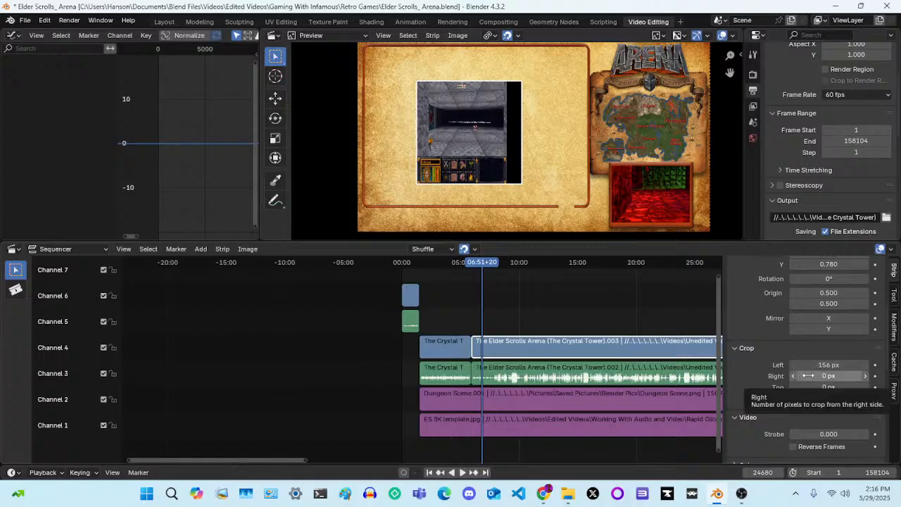
Crop 146 px off the right side of the gameplay video strip
left_click_drag(808, 375, 810, 376)
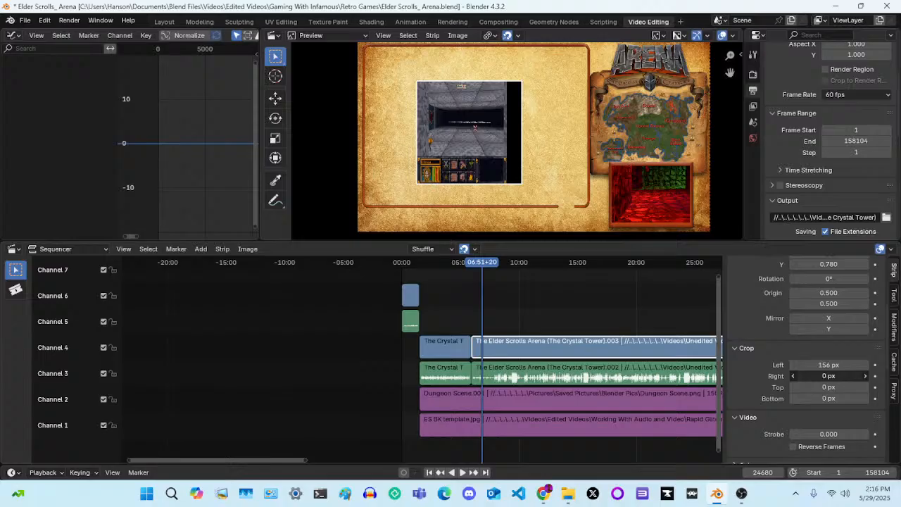
left_click_drag(810, 376, 900, 375)
scroll(528, 145, "down", 1)
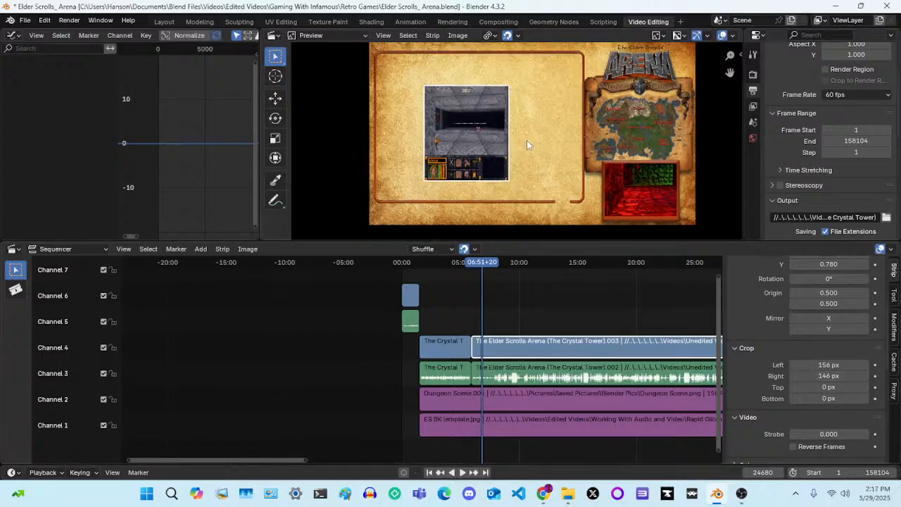
Move the gameplay video strip to Position X -315 px and Position Y 55 px
scroll(527, 141, "down", 1)
scroll(758, 350, "up", 3)
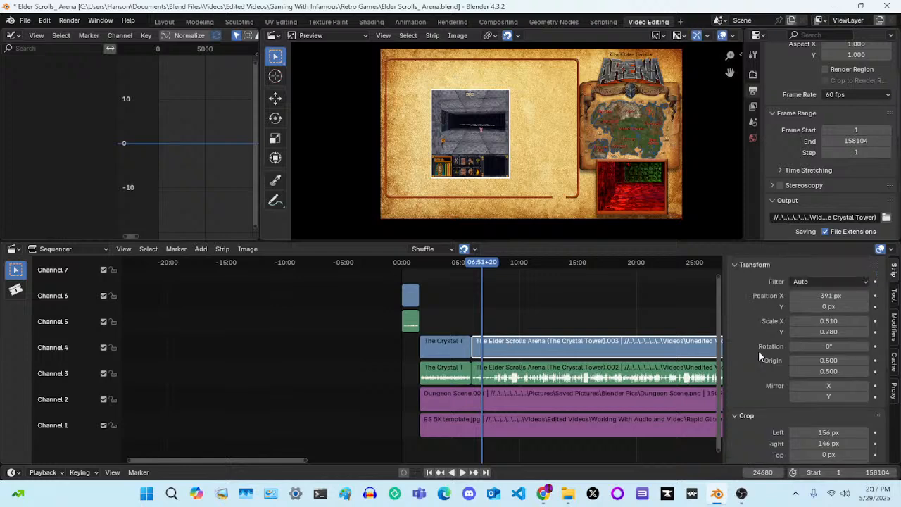
scroll(759, 350, "up", 1)
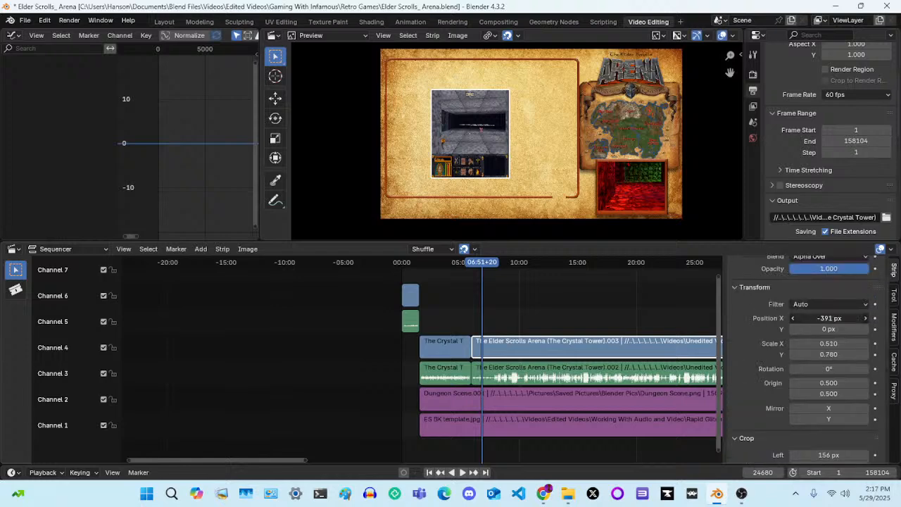
left_click_drag(829, 317, 848, 317)
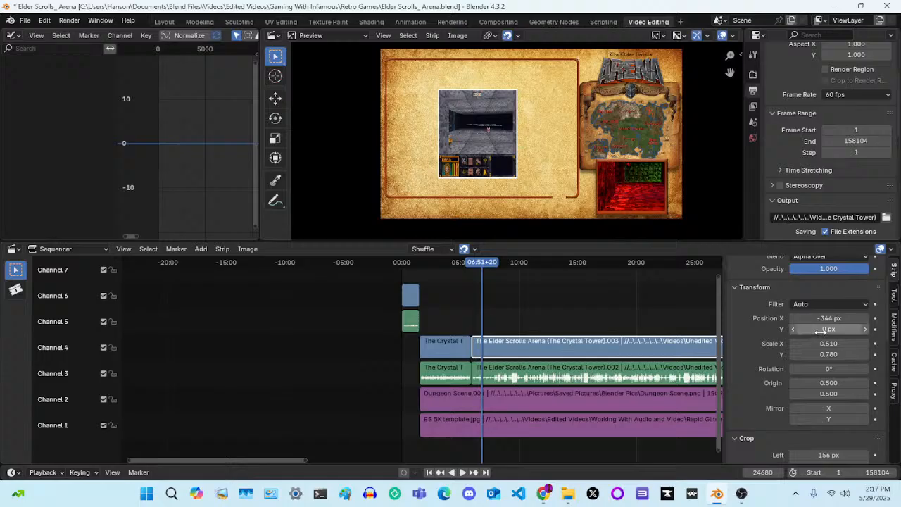
left_click_drag(821, 331, 847, 319)
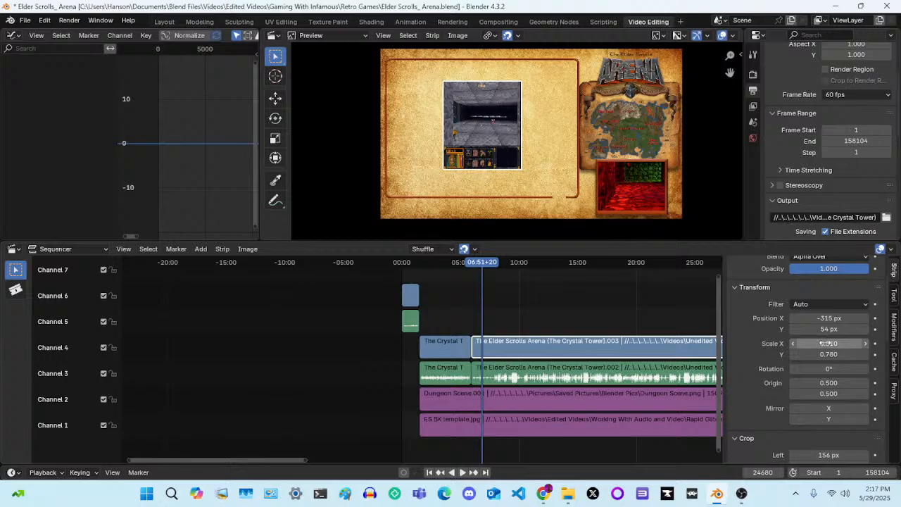
left_click(866, 329)
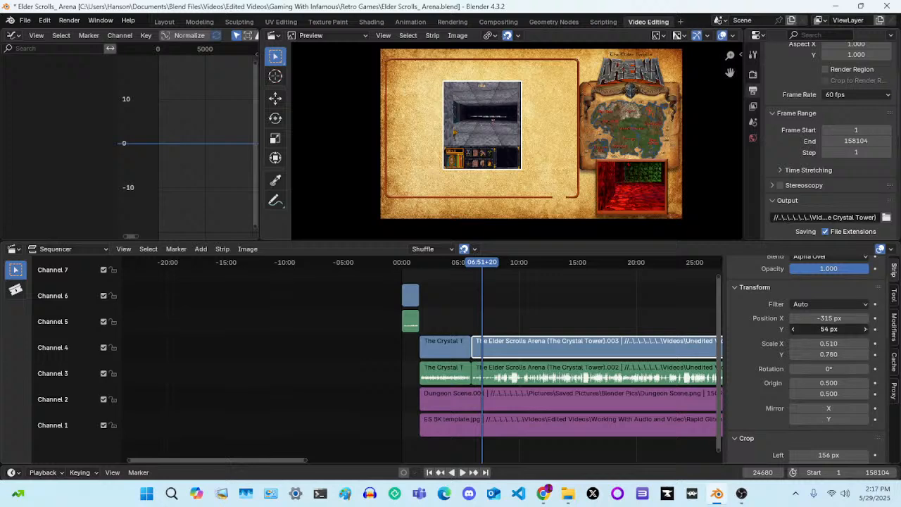
Widen the gameplay video inside the template frame by setting its Scale X to 1.230
left_click(866, 344)
left_click(865, 344)
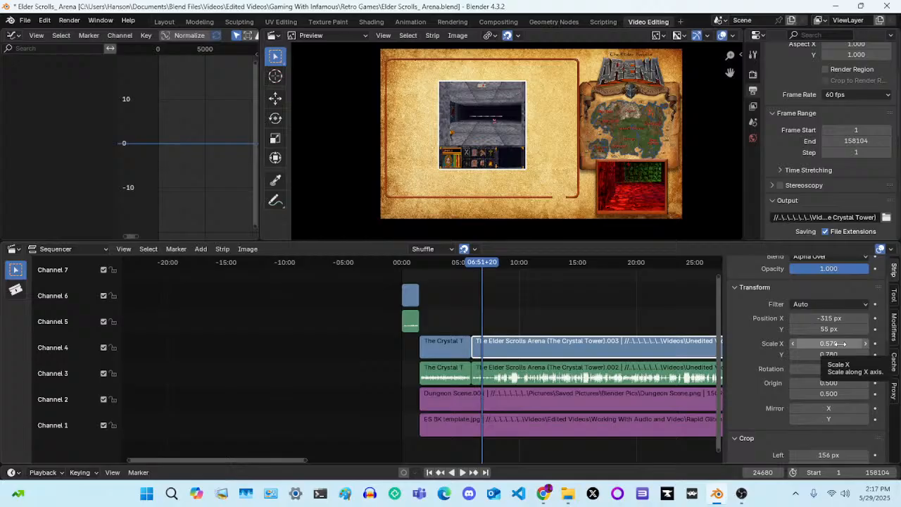
left_click(866, 344)
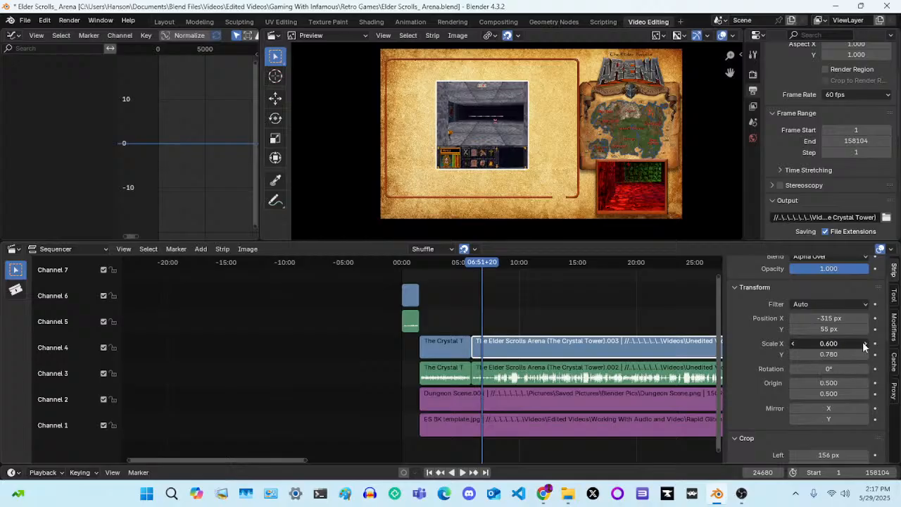
left_click(866, 343)
left_click(865, 344)
left_click(866, 344)
mouse_move(866, 344)
left_mouse_down()
mouse_move(879, 344)
mouse_move(866, 346)
left_mouse_up()
left_click(867, 345)
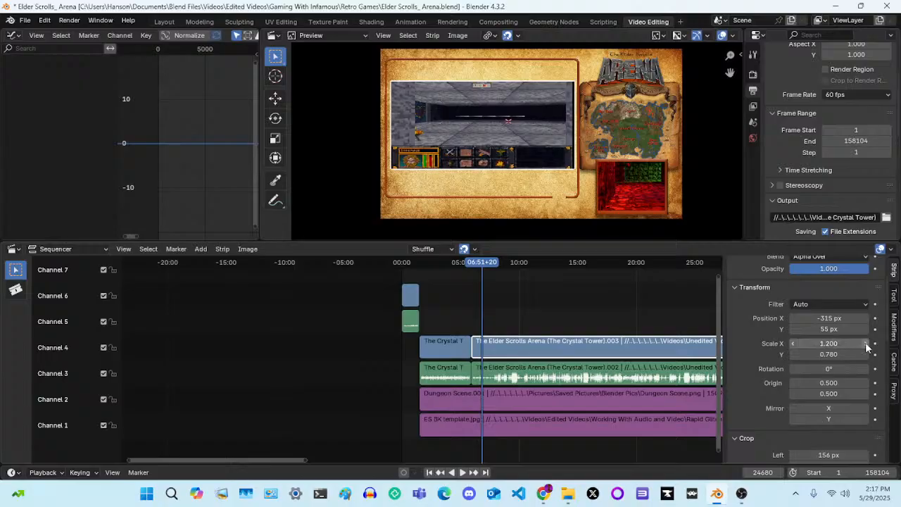
left_click(867, 344)
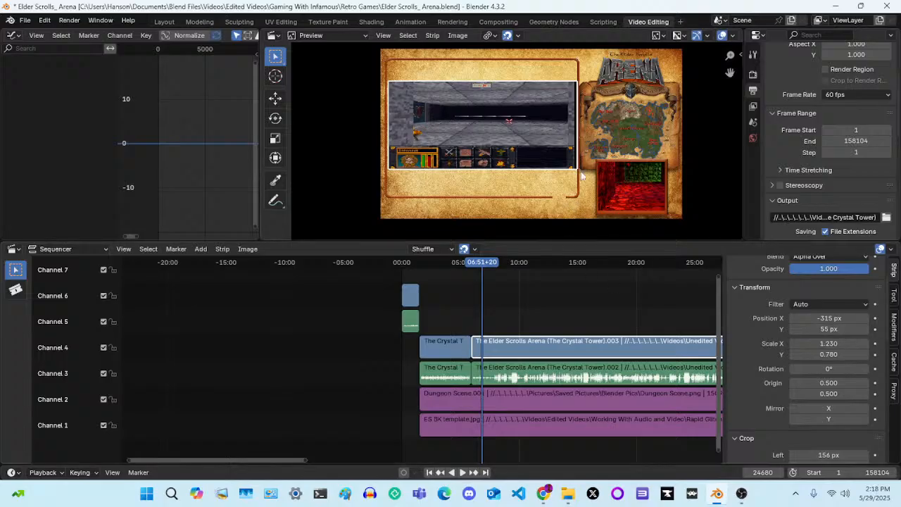
Increase the gameplay strip's right crop to 158 px
scroll(779, 370, "down", 1)
scroll(778, 369, "down", 10)
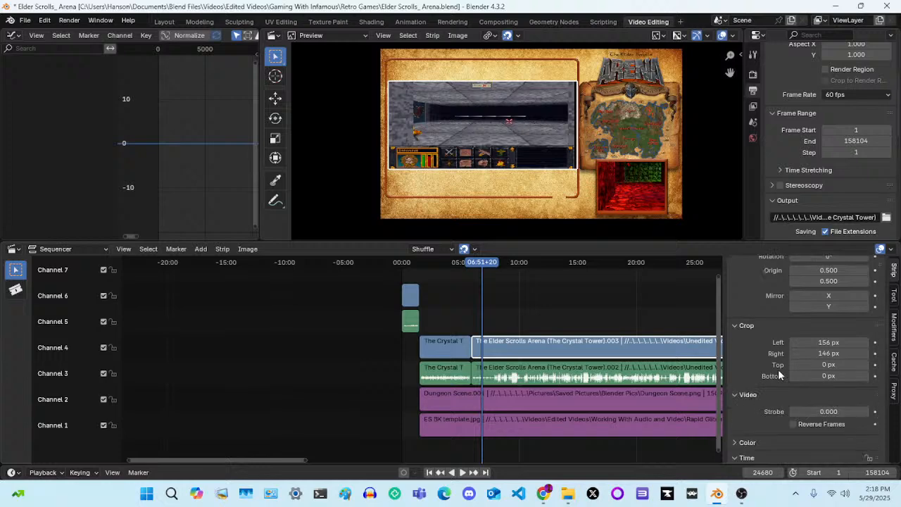
scroll(778, 369, "up", 6)
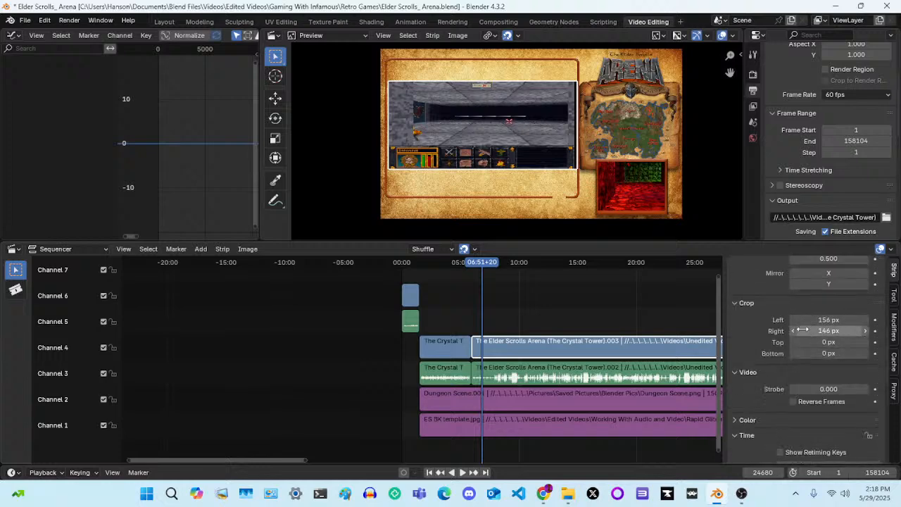
left_click(867, 332)
left_click(867, 331)
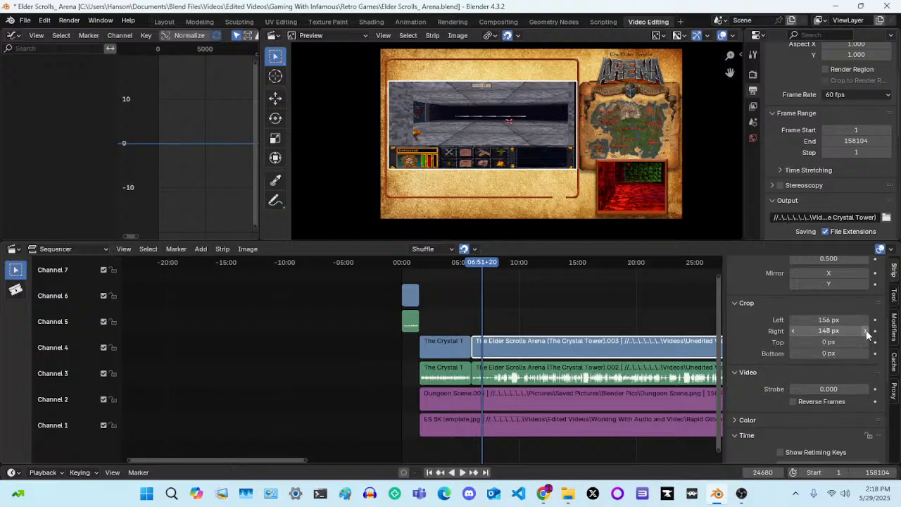
left_click(866, 331)
left_click(866, 332)
left_click(867, 332)
left_click(867, 331)
left_click(867, 331)
left_click(867, 331)
left_click(867, 332)
left_click(867, 332)
left_click(866, 331)
left_click(867, 332)
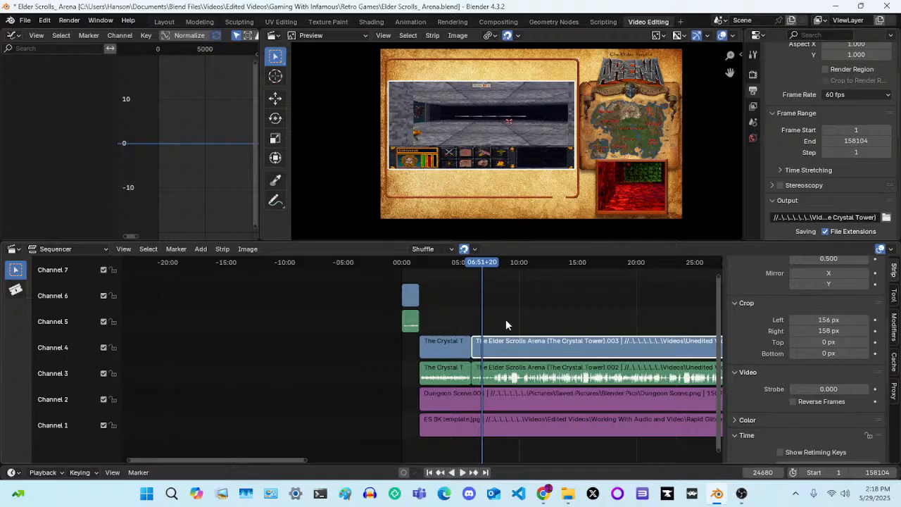
Check the Crystal Tower LIVE strip's crop values, and try a Scale X of 1.260 on the gameplay video strip
left_click(446, 354)
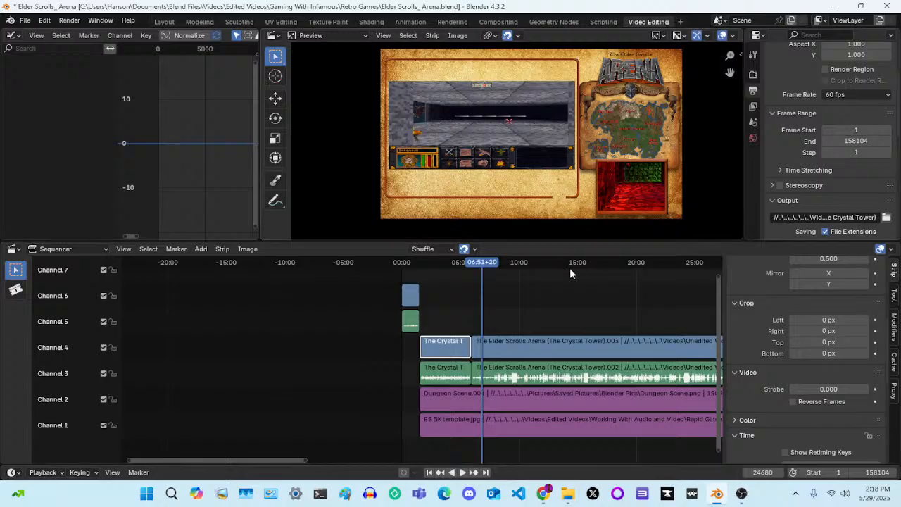
left_click(617, 339)
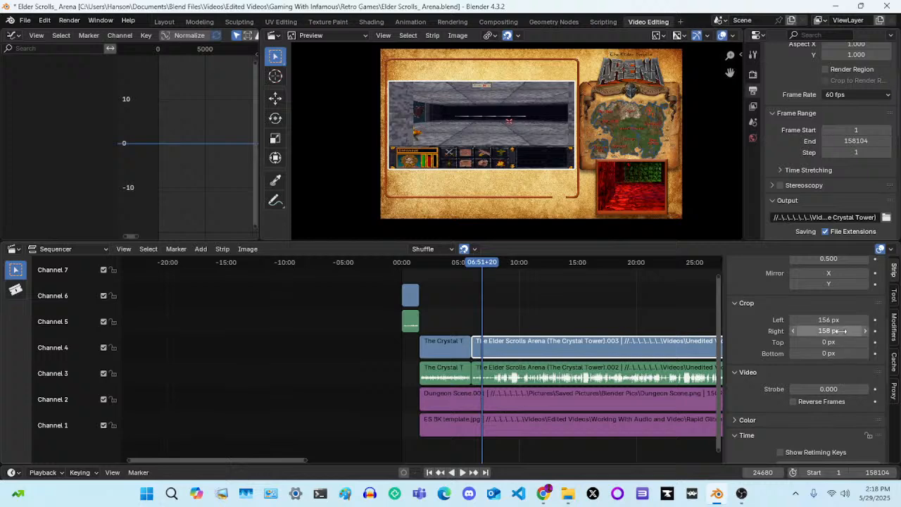
scroll(830, 310, "up", 4)
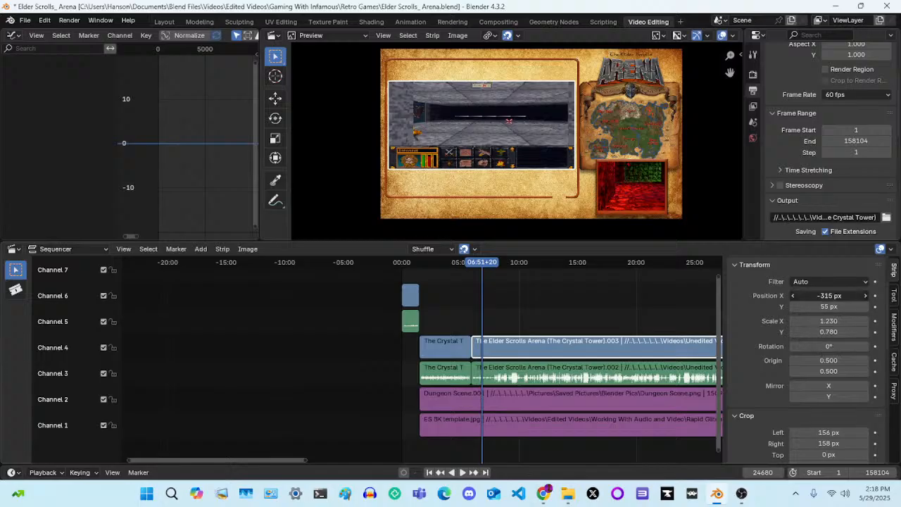
left_click_drag(829, 296, 831, 296)
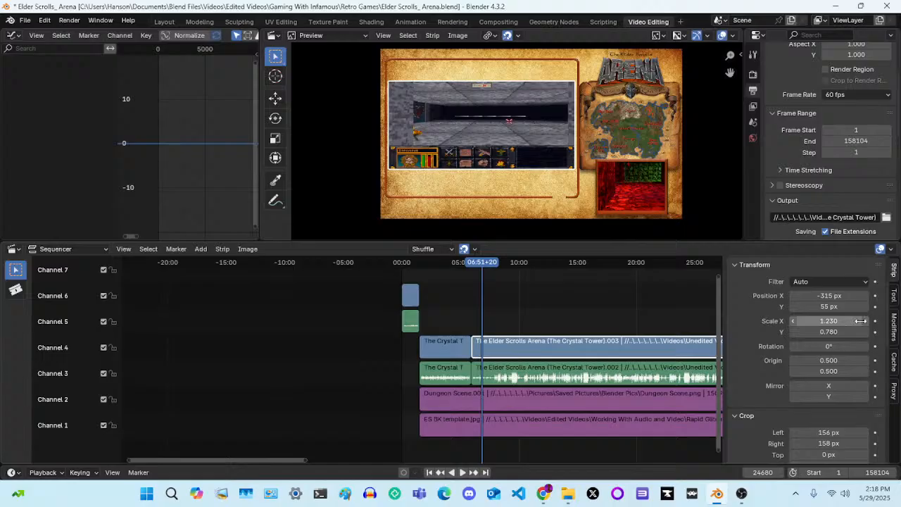
left_click(866, 321)
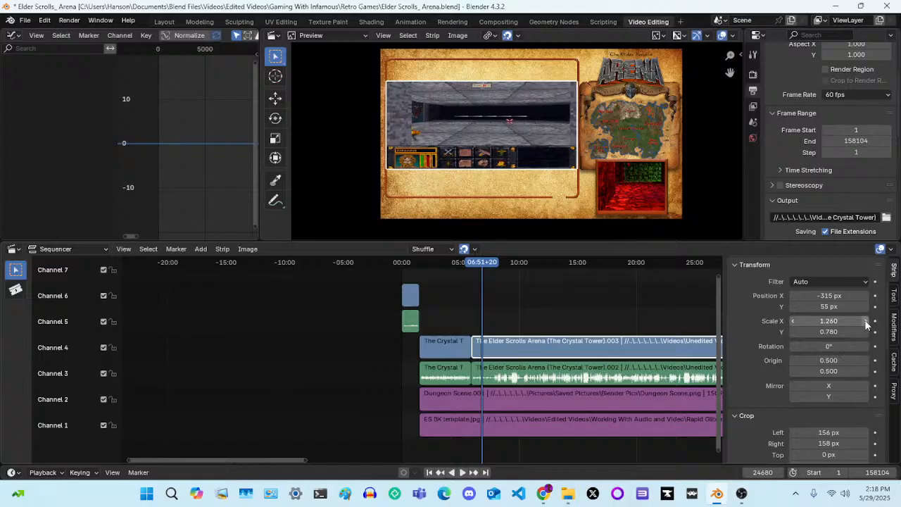
left_click(794, 322)
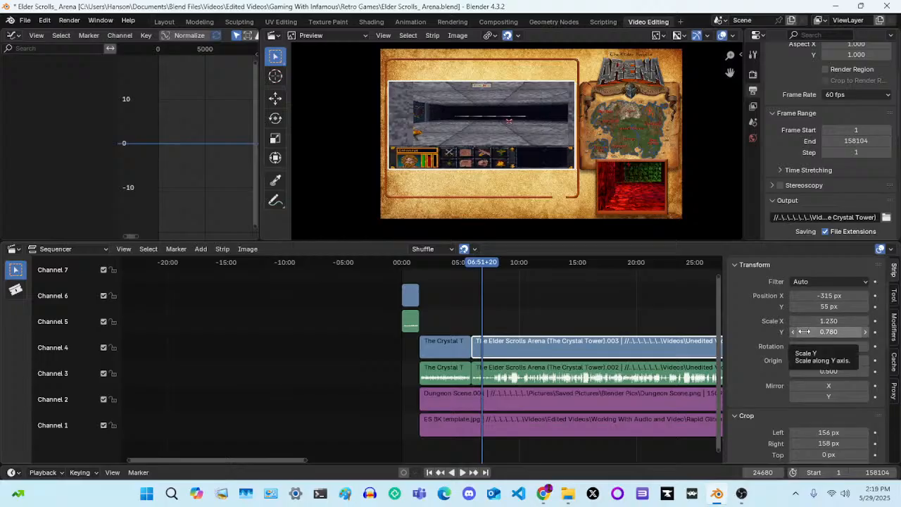
Stretch the gameplay video vertically by setting its Scale Y to 1.110
left_click(865, 335)
left_click(865, 335)
left_click(865, 335)
left_click(865, 335)
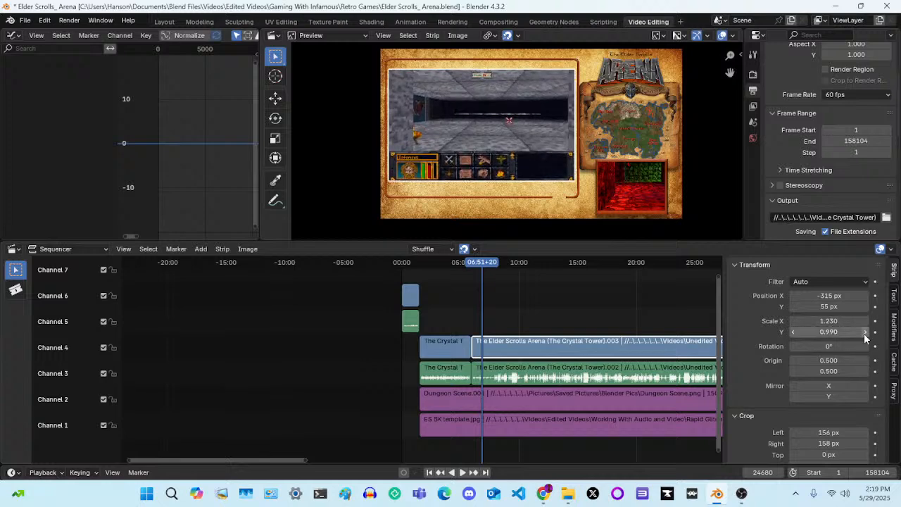
left_click(865, 335)
left_click(866, 335)
left_click(866, 335)
left_click(865, 336)
left_click(866, 335)
left_click(866, 335)
left_click(865, 335)
left_click(865, 336)
left_click(865, 335)
left_click(866, 335)
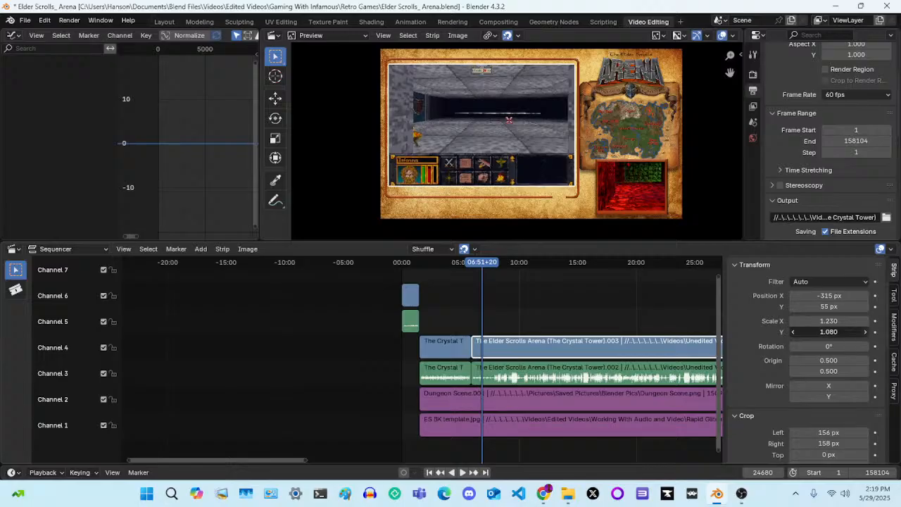
left_click(865, 336)
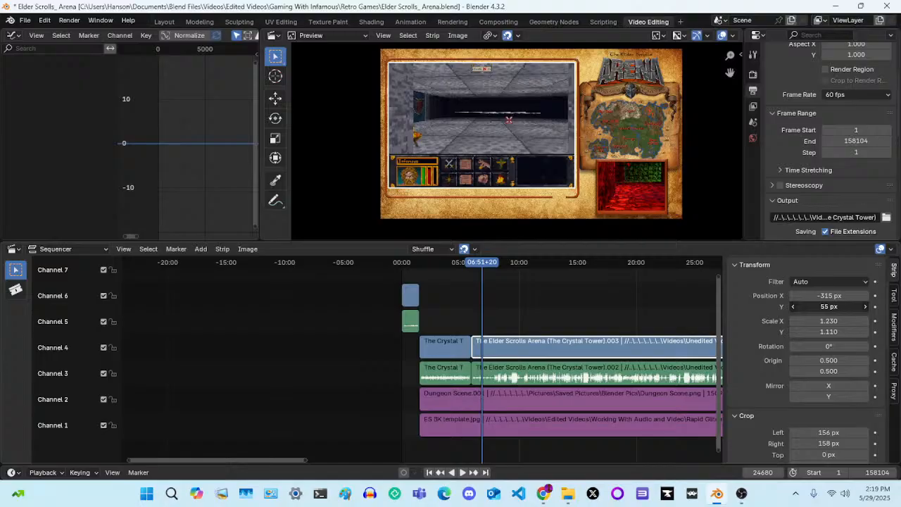
Fit the gameplay video to the template frame's height with Scale Y 1.170 and Position Y 35 px
left_click_drag(830, 306, 813, 306)
left_click(864, 335)
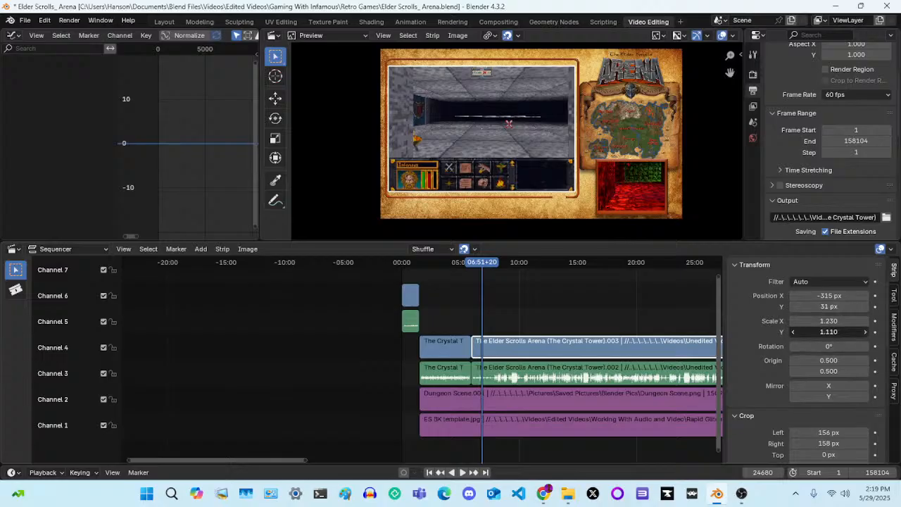
left_click(864, 335)
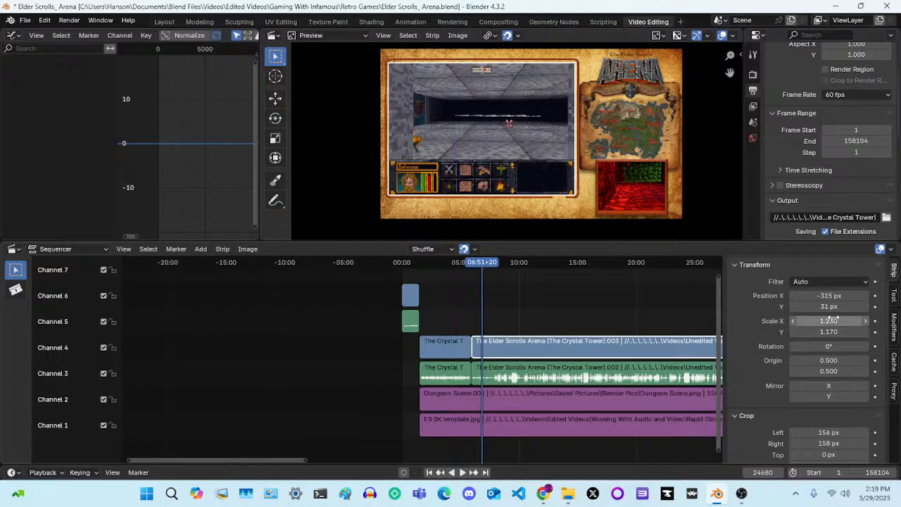
left_click_drag(836, 307, 838, 307)
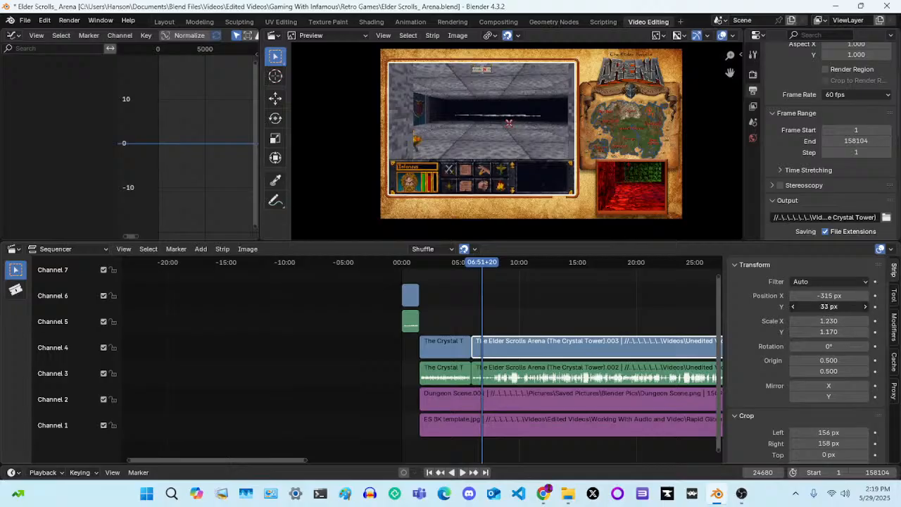
left_click_drag(839, 307, 840, 307)
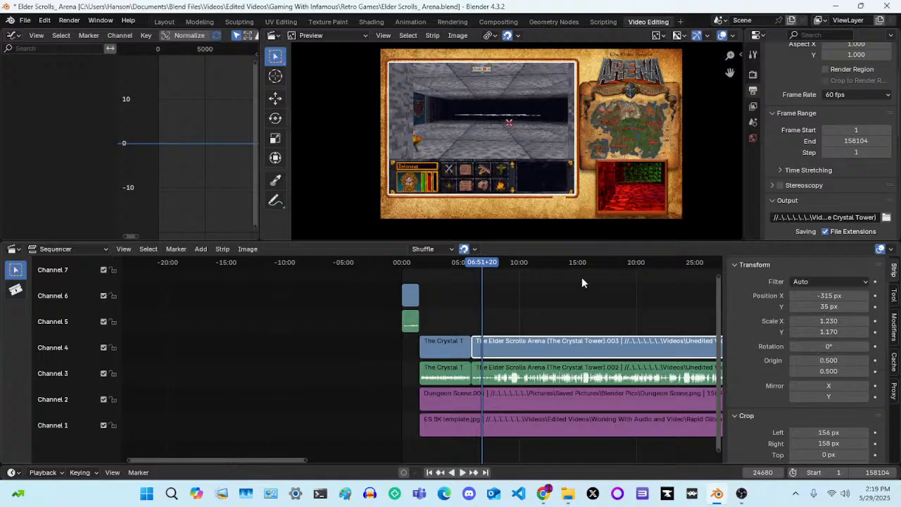
Select the Crystal Tower LIVE video strip, browse the Elder Scrolls Arena folder for a movie strip to add, and cancel the import
left_click(448, 349)
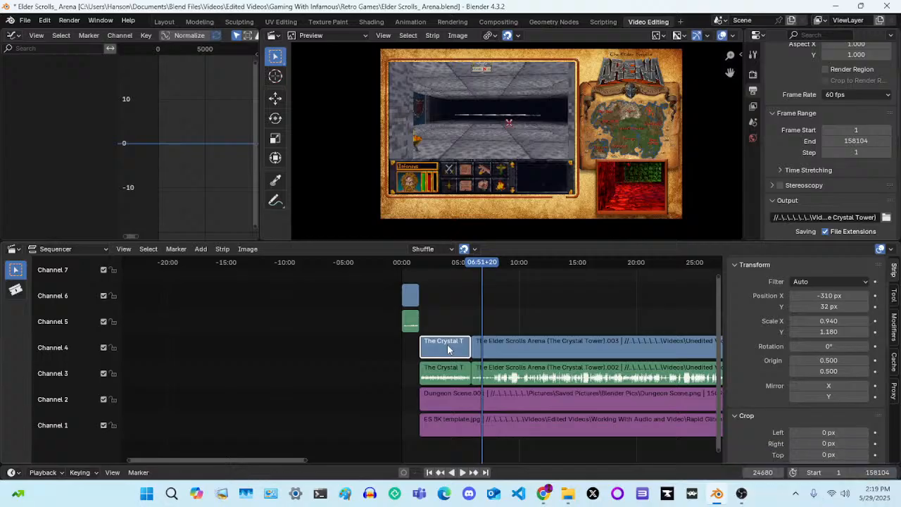
left_click(202, 250)
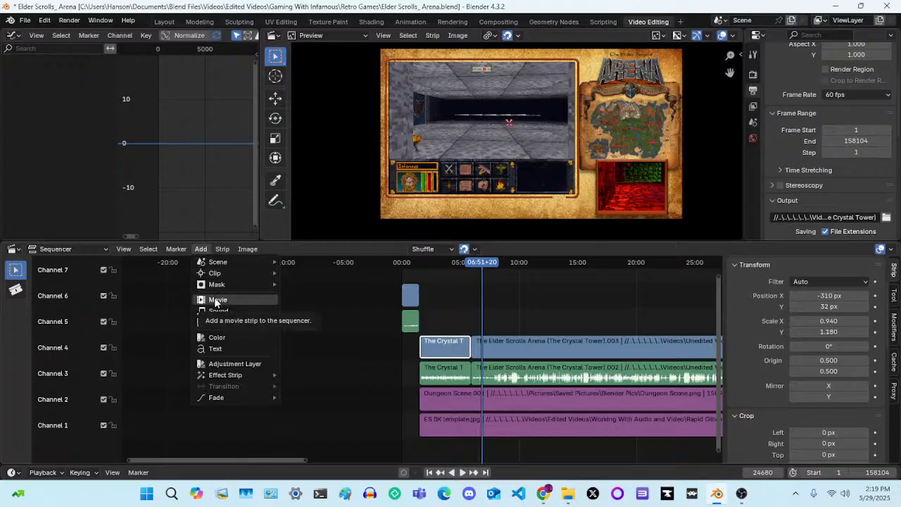
mouse_move(224, 261)
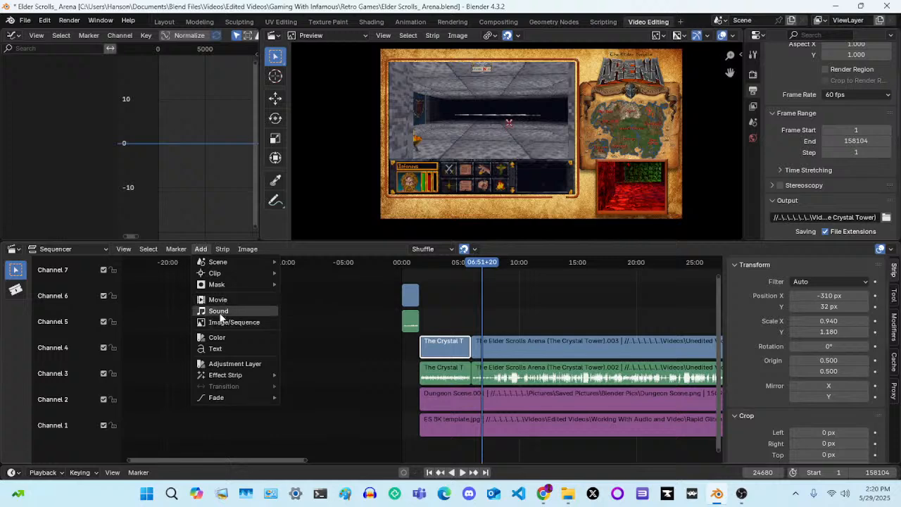
left_click(222, 300)
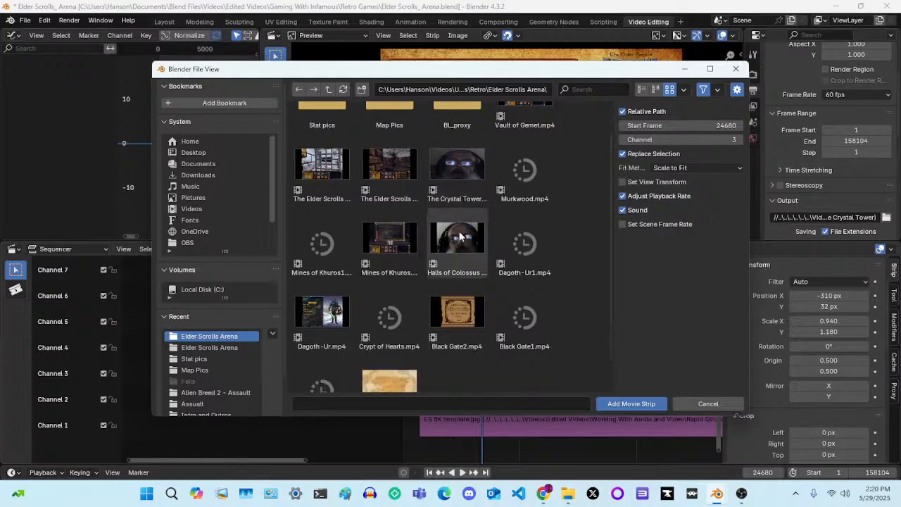
scroll(459, 233, "down", 3)
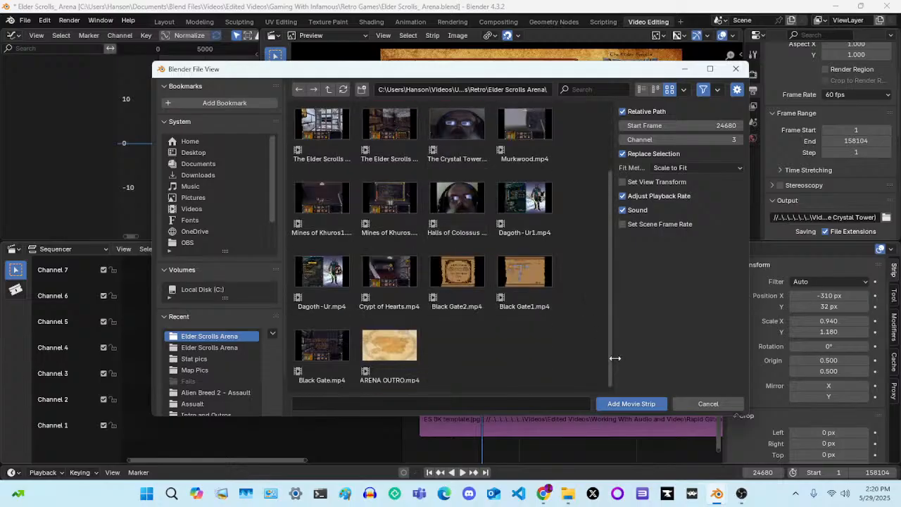
left_click(712, 403)
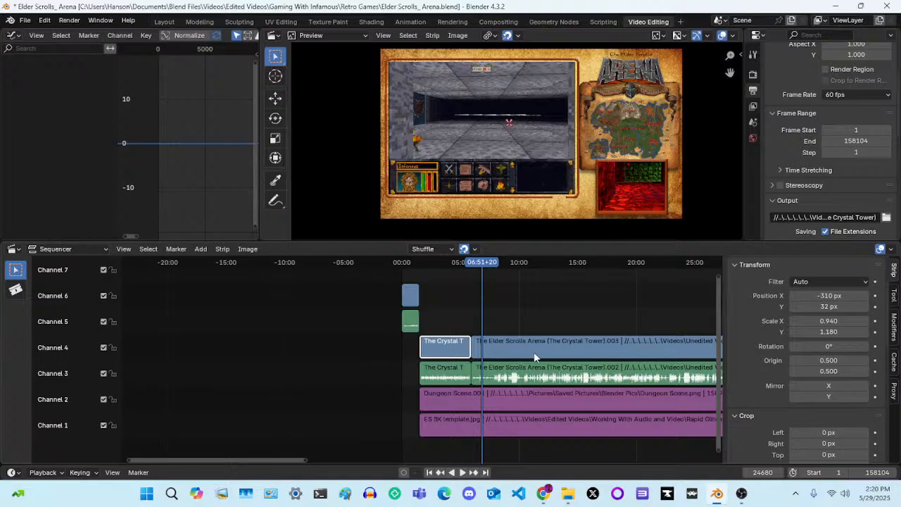
Select the gameplay video and audio strips and inspect their full length against the background image strips
left_click_drag(551, 374, 550, 374)
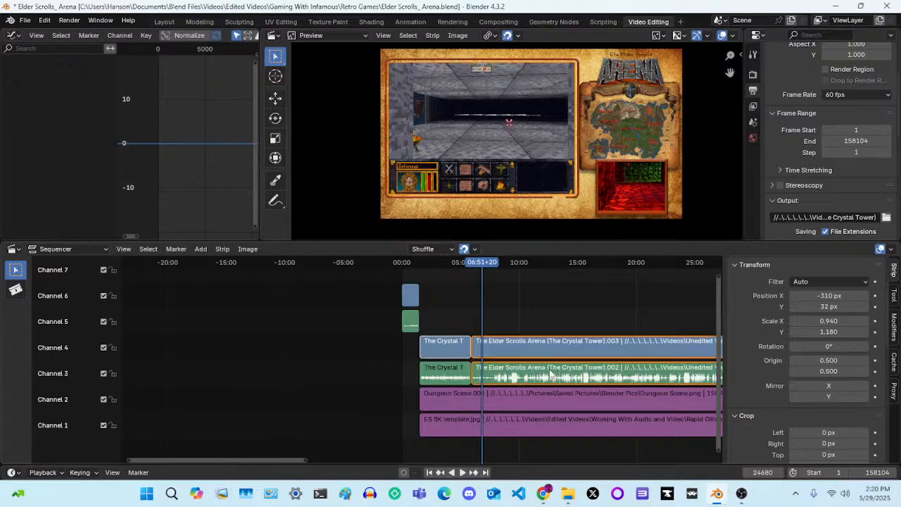
scroll(550, 374, "down", 5)
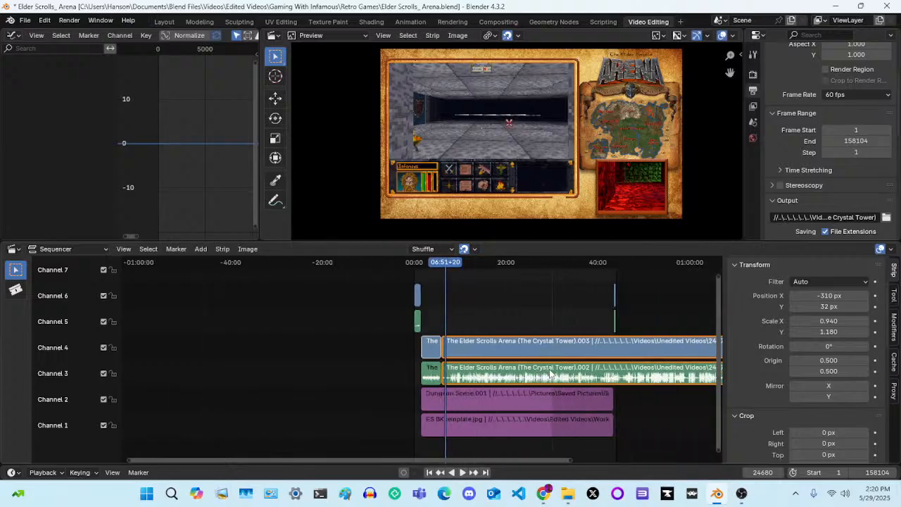
scroll(550, 374, "down", 4)
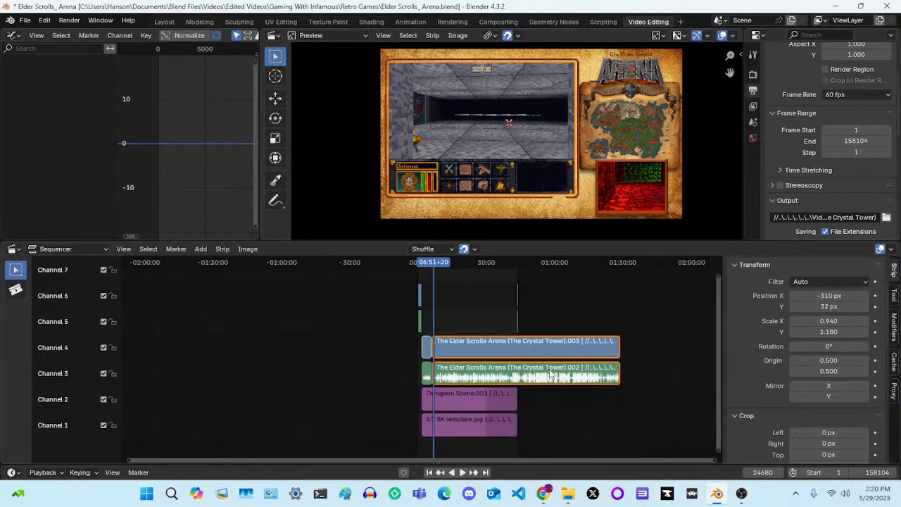
scroll(551, 374, "down", 1)
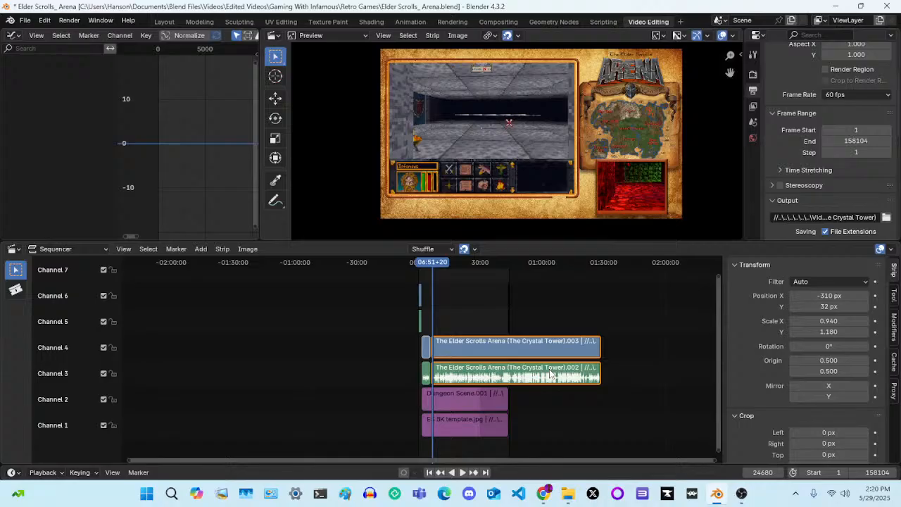
scroll(551, 374, "up", 1)
scroll(551, 374, "up", 8)
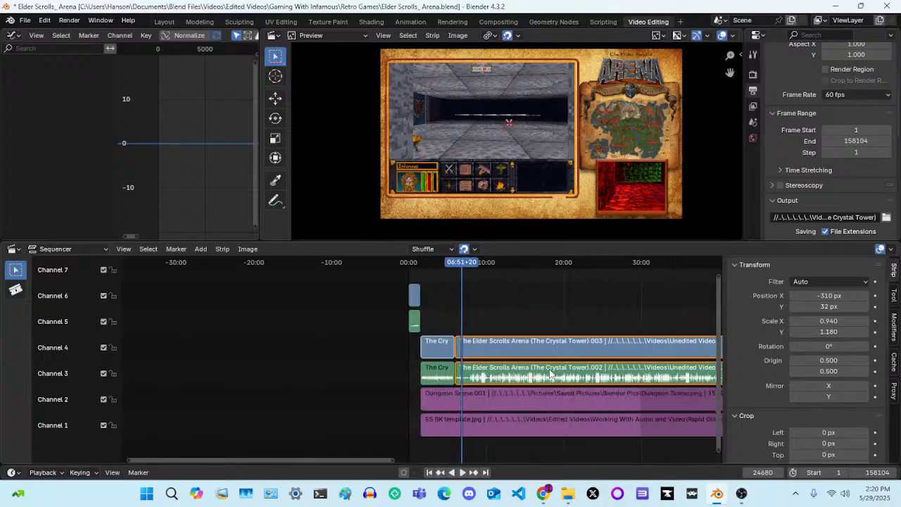
scroll(551, 374, "up", 3)
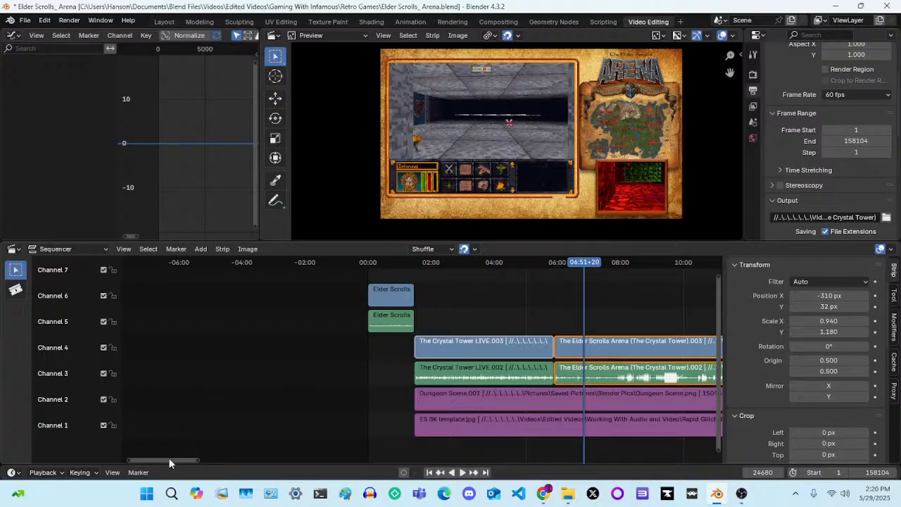
left_click_drag(169, 458, 216, 460)
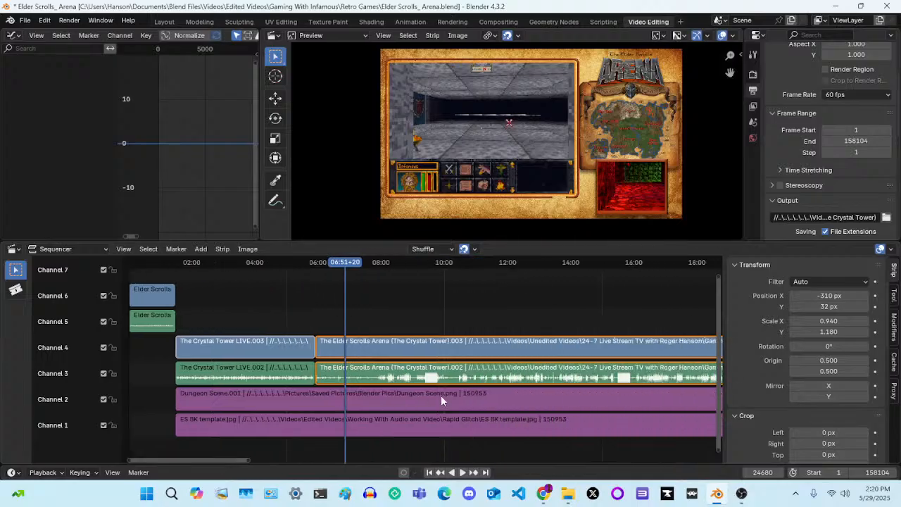
scroll(442, 396, "down", 4)
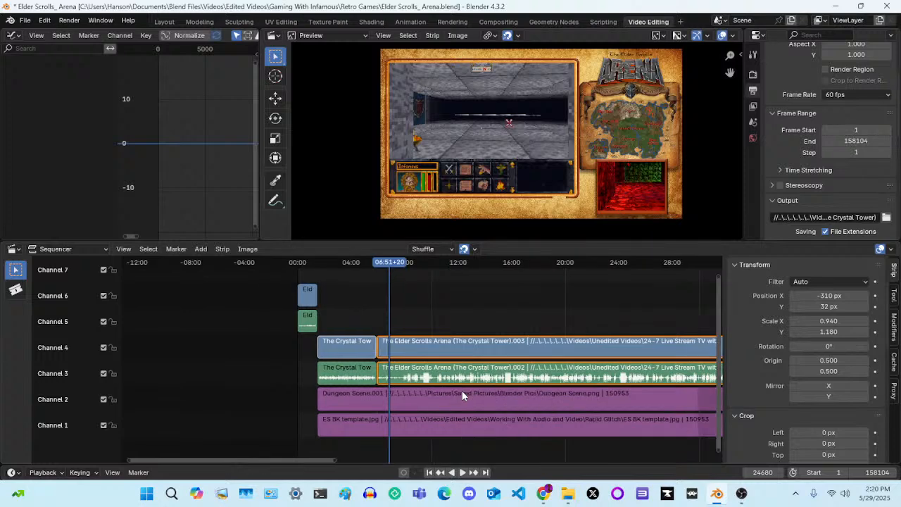
scroll(462, 395, "down", 5)
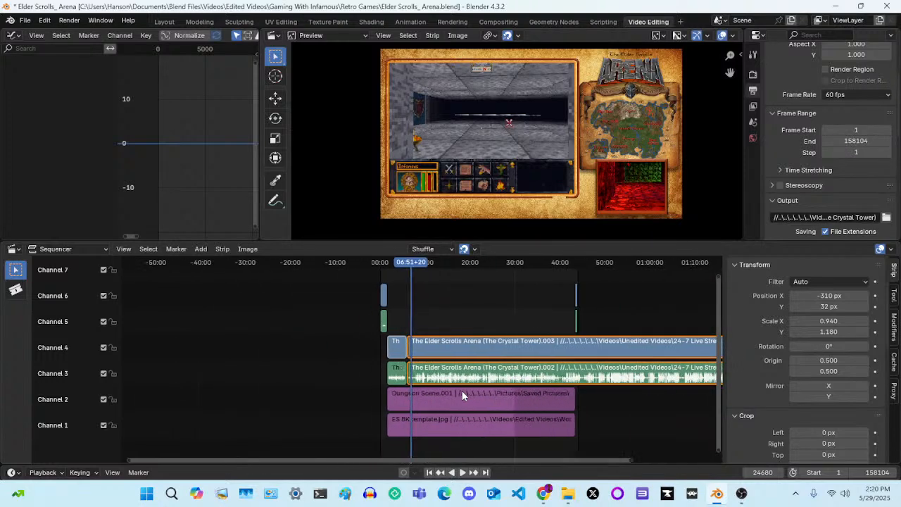
left_click_drag(366, 459, 452, 459)
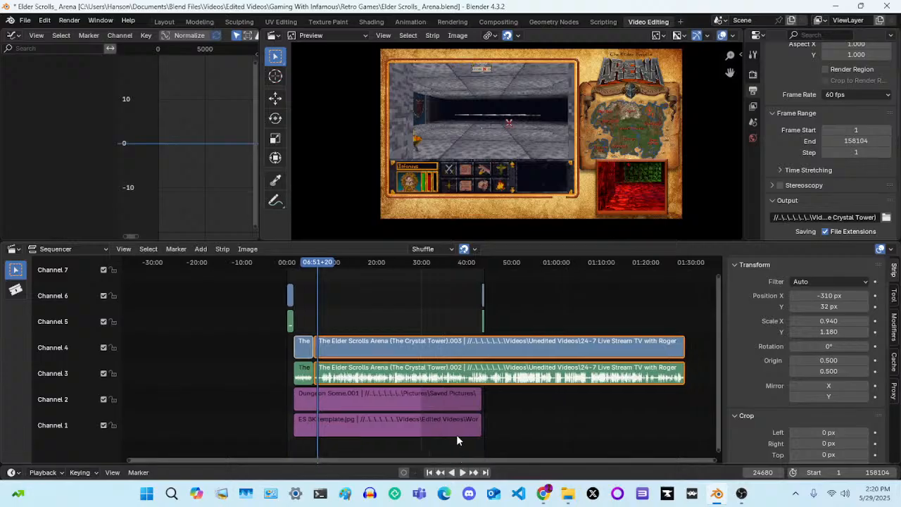
Examine the gameplay audio waveform up close and the strip arrangement around the start of the timeline
scroll(456, 435, "up", 3)
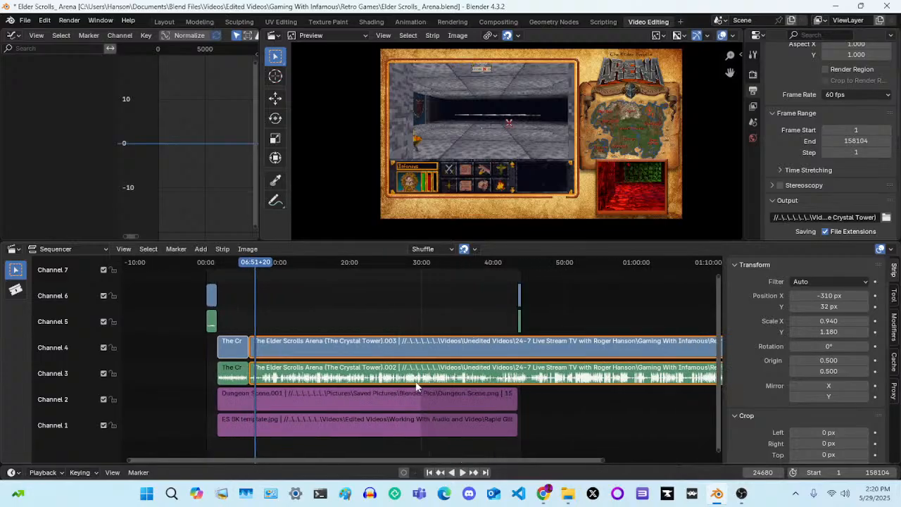
middle_click_drag(417, 380, 542, 381)
scroll(542, 384, "up", 6)
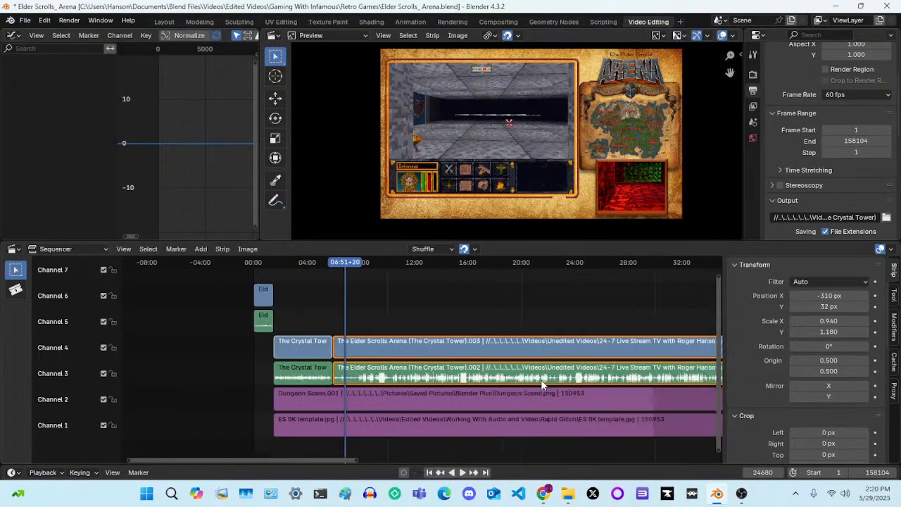
scroll(542, 385, "up", 5)
scroll(542, 385, "down", 5)
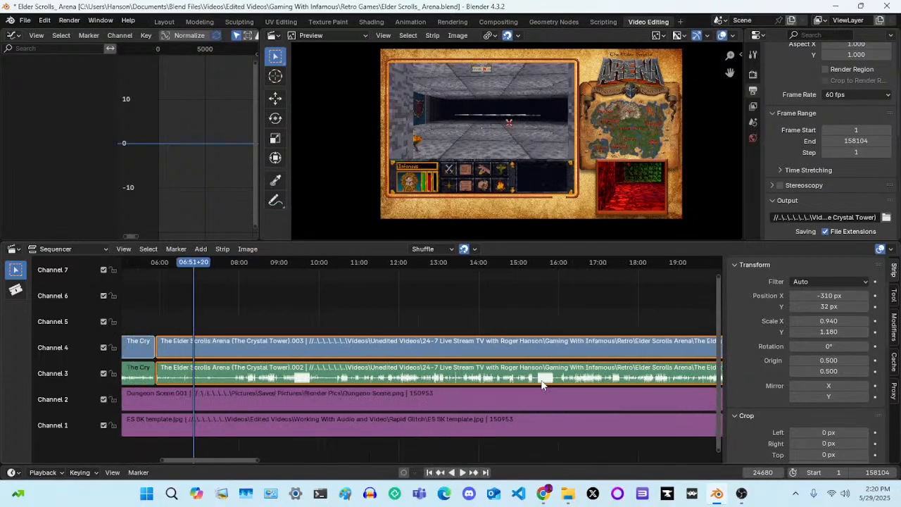
scroll(543, 384, "down", 3)
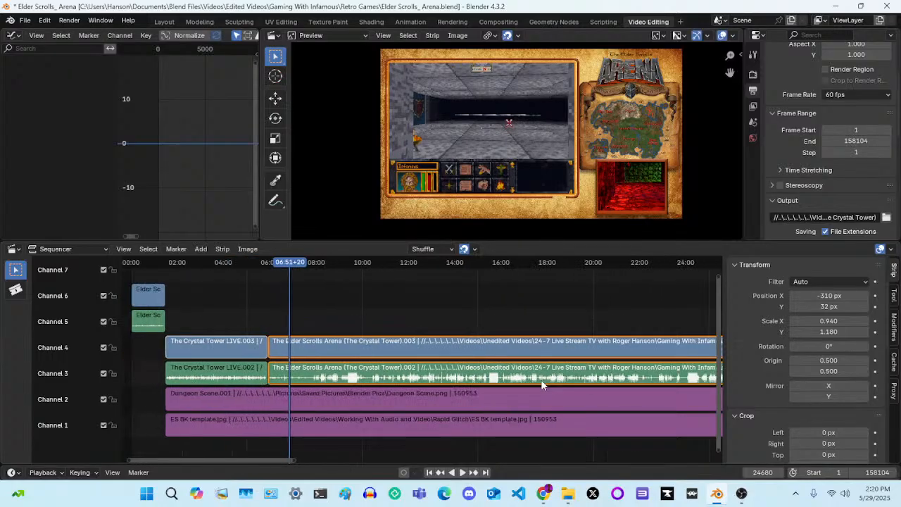
scroll(542, 383, "down", 4)
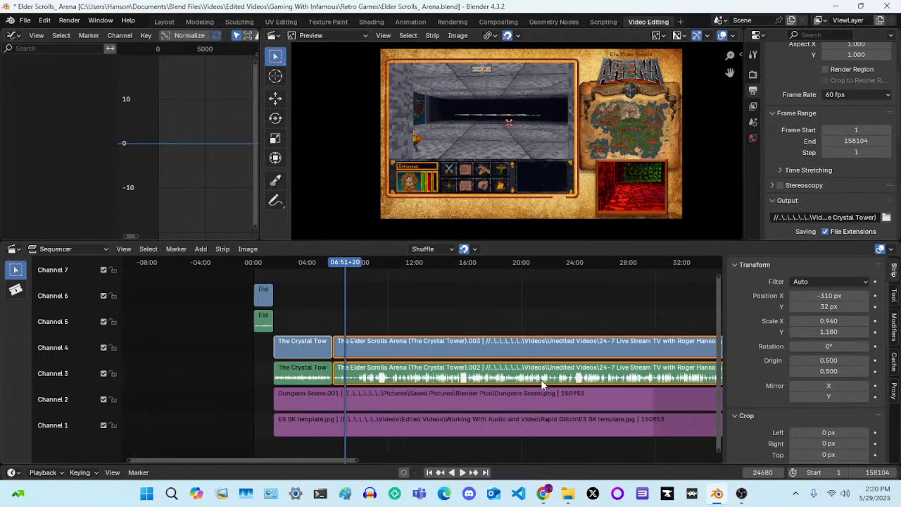
scroll(542, 386, "down", 1)
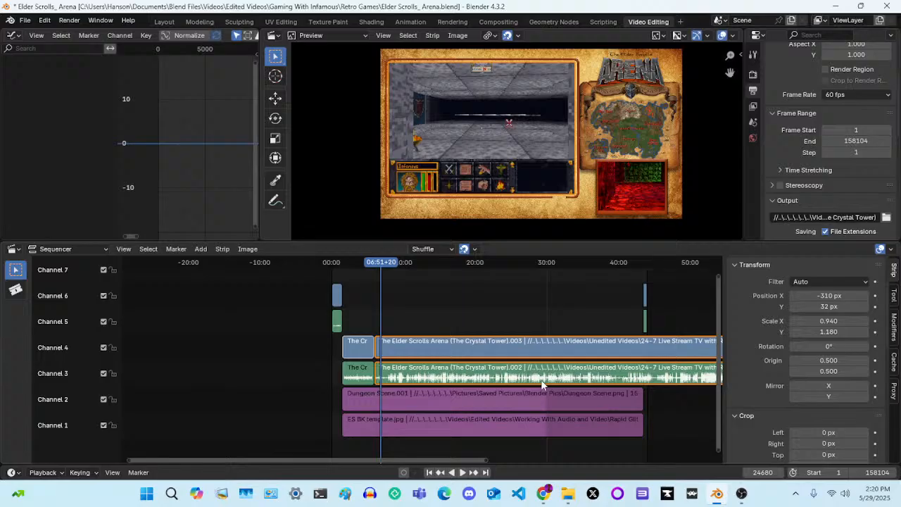
middle_click_drag(275, 348, 177, 310)
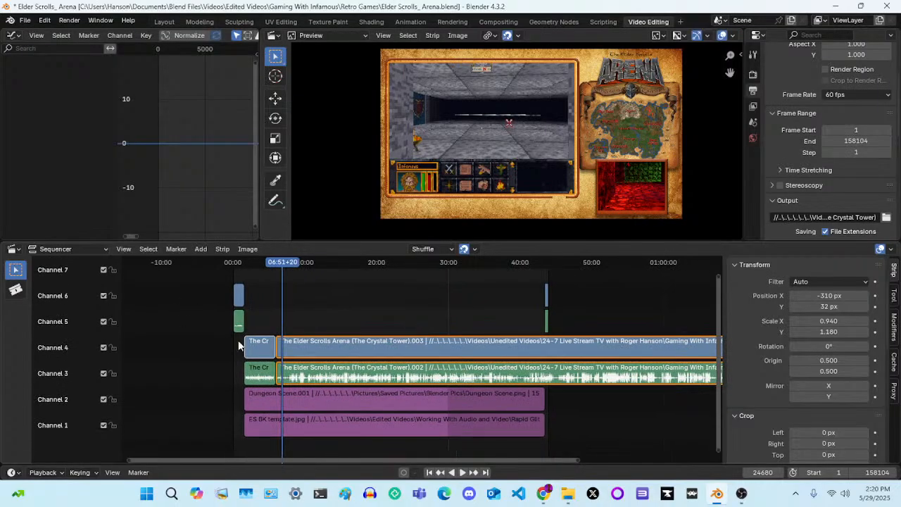
scroll(331, 377, "up", 3)
middle_click_drag(312, 321, 418, 308)
scroll(417, 312, "up", 1)
scroll(417, 312, "up", 1)
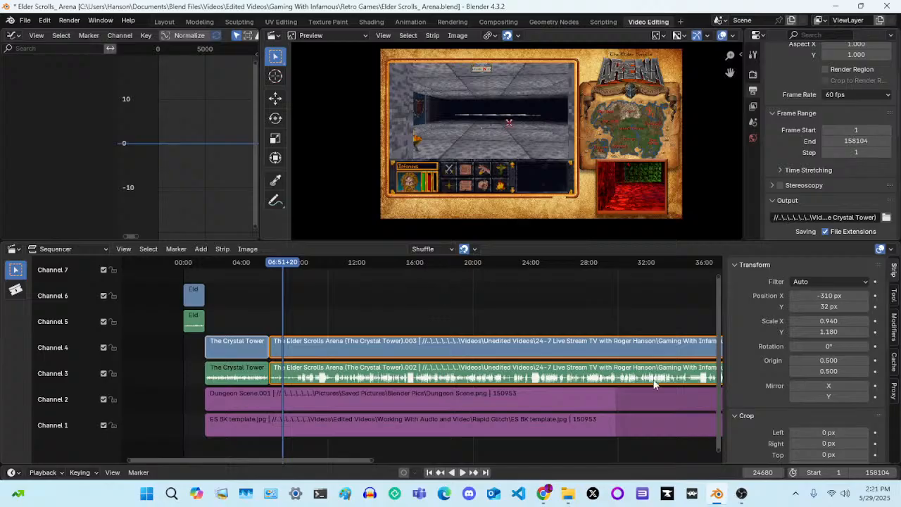
Check the multiple-output stream status in OBS Studio and switch to Rumble Studio in Chrome
left_click(743, 495)
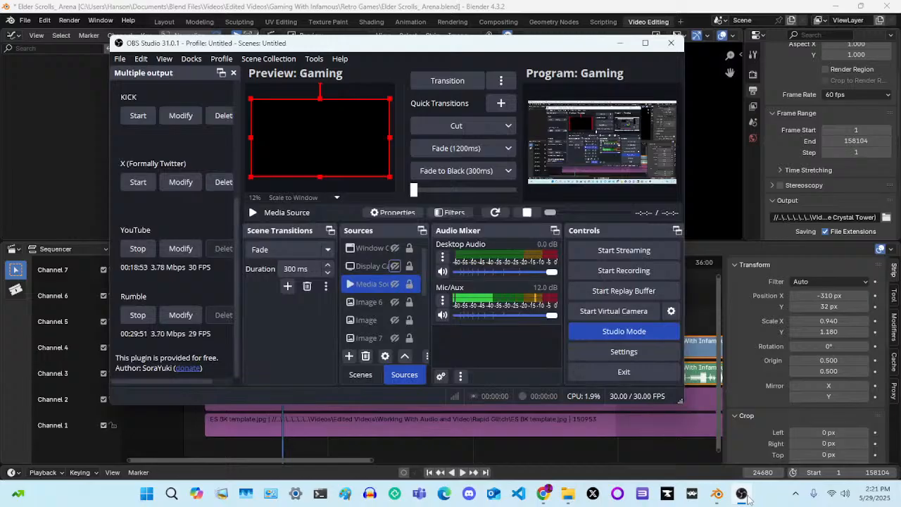
left_click(745, 497)
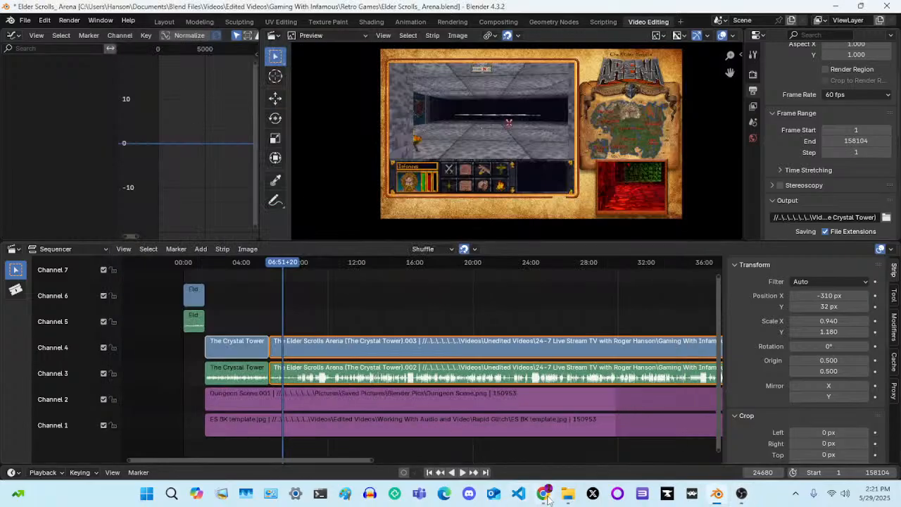
mouse_move(548, 495)
left_click(537, 440)
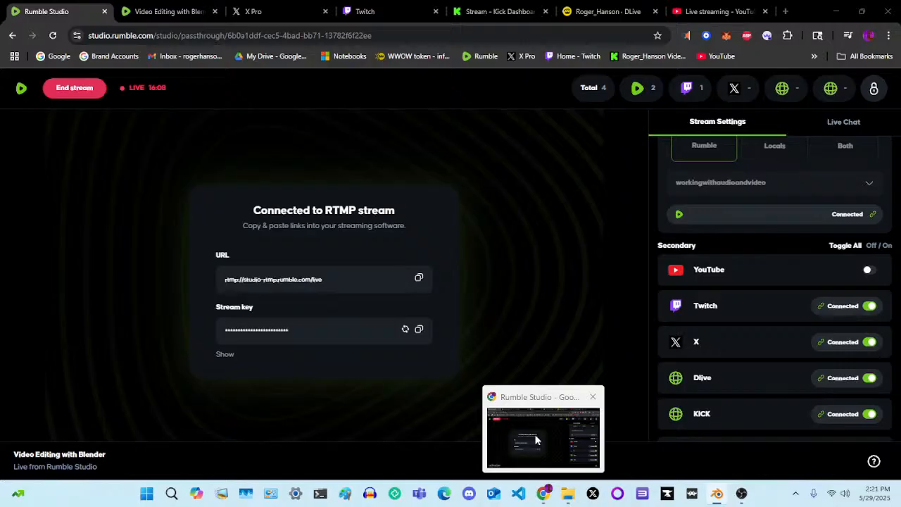
left_click(537, 437)
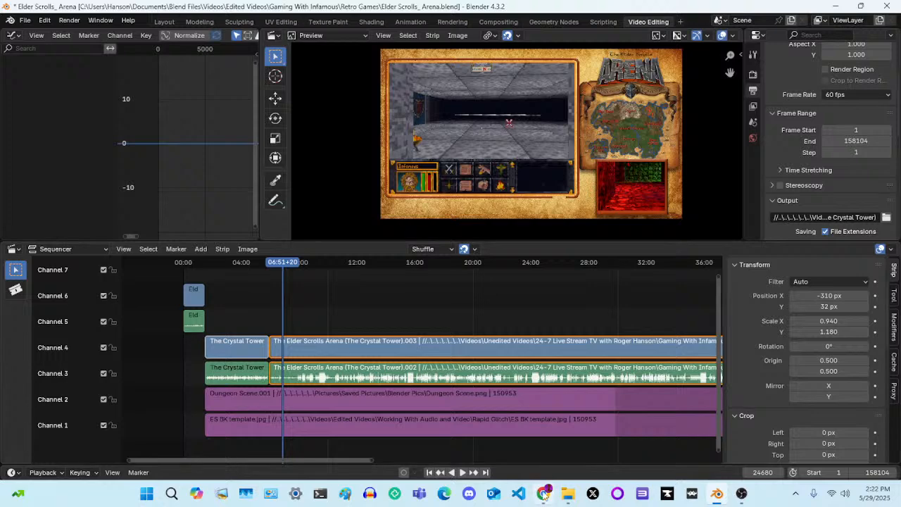
mouse_move(543, 493)
left_click(530, 431)
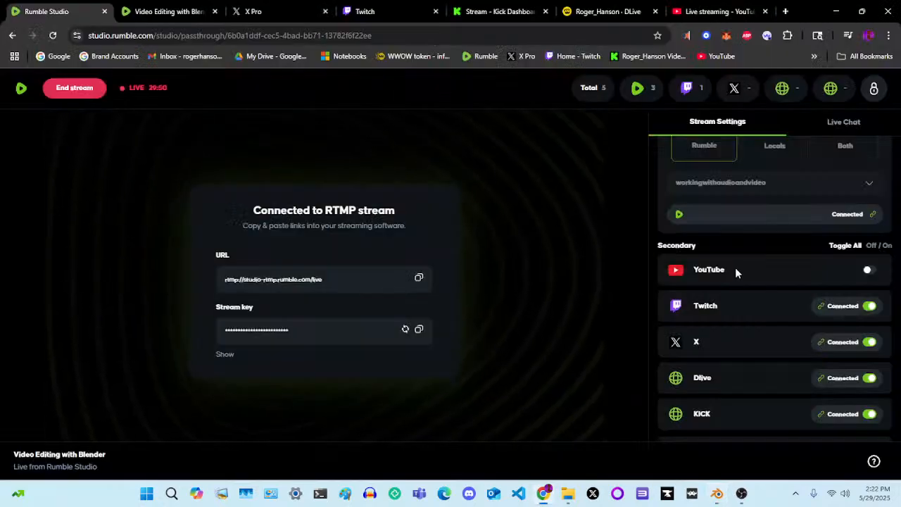
Review the stream details and connected streaming platforms in Rumble Studio's stream settings
scroll(735, 273, "up", 2)
scroll(735, 267, "up", 5)
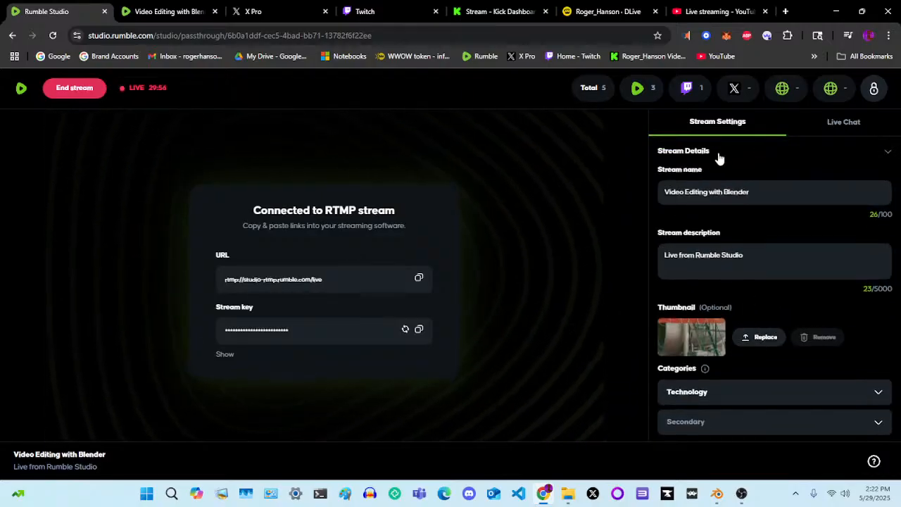
left_click(827, 154)
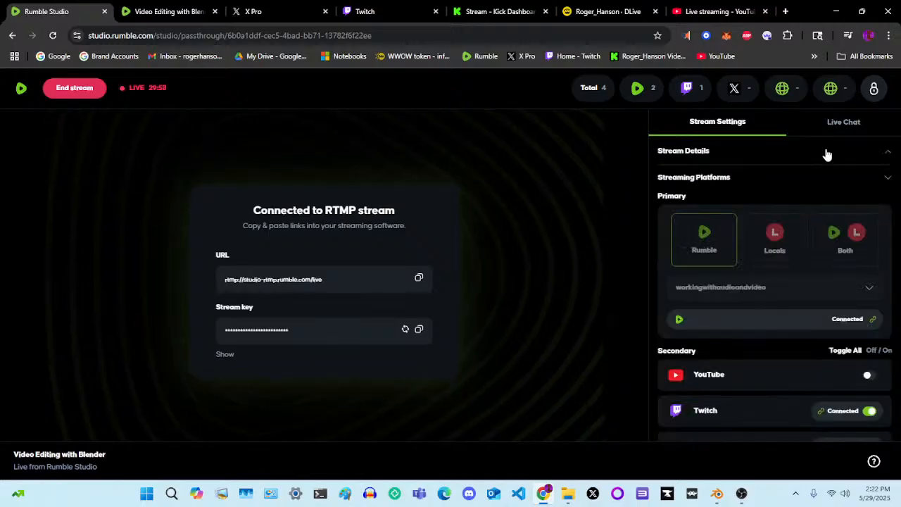
left_click(827, 154)
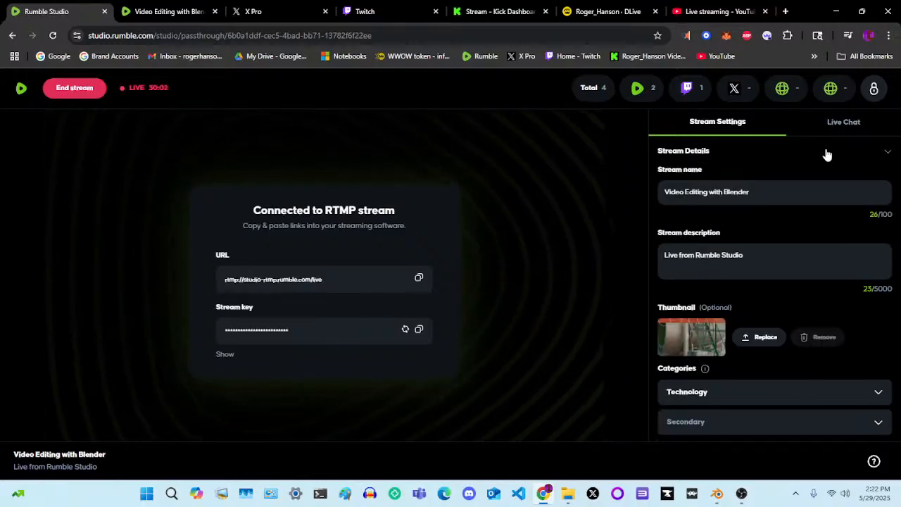
left_click(828, 154)
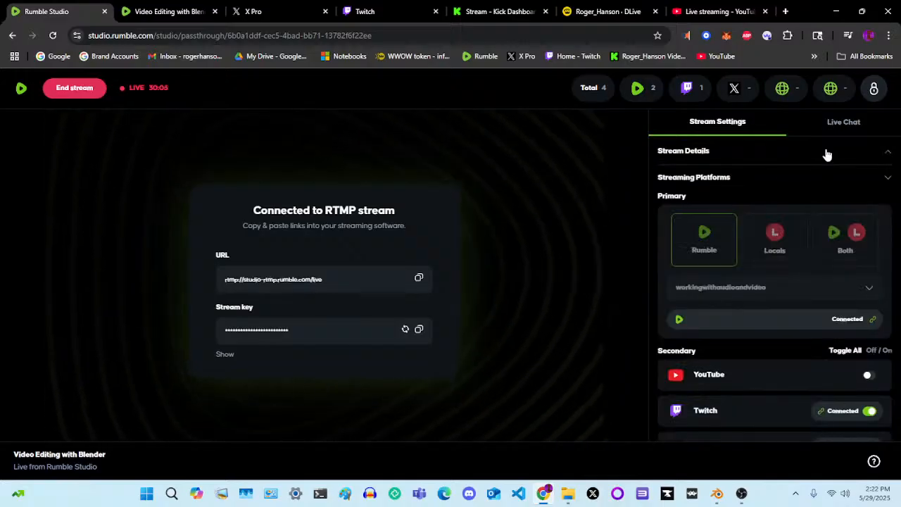
left_click(827, 155)
Check the live stream's playback and sound on the Rumble video page and in X Pro
left_click(170, 12)
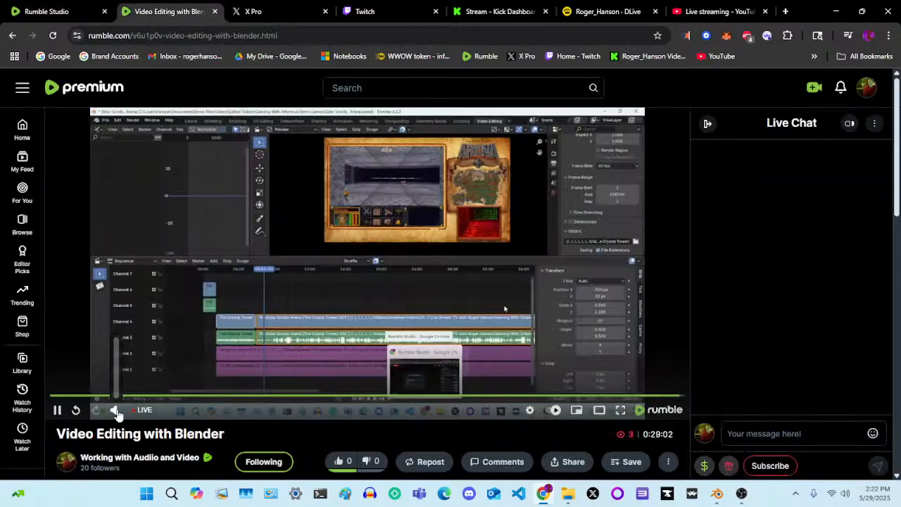
left_click(119, 413)
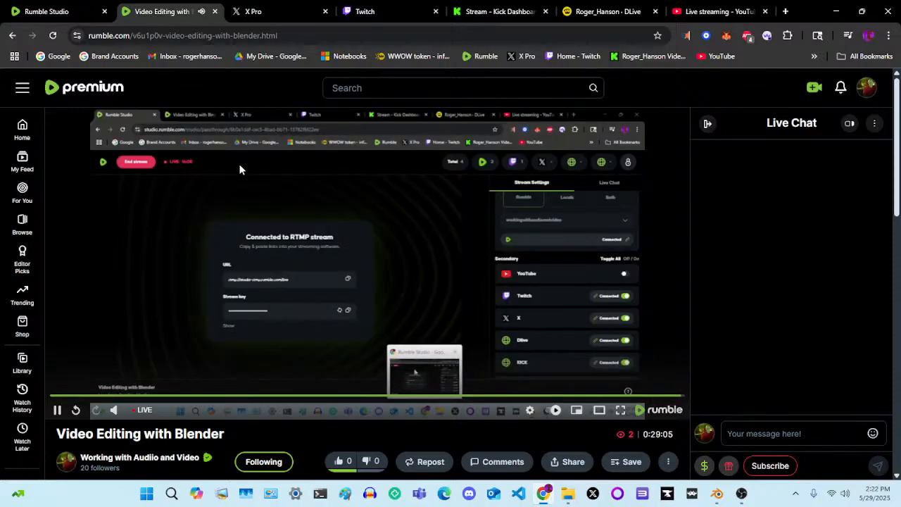
left_click(295, 11)
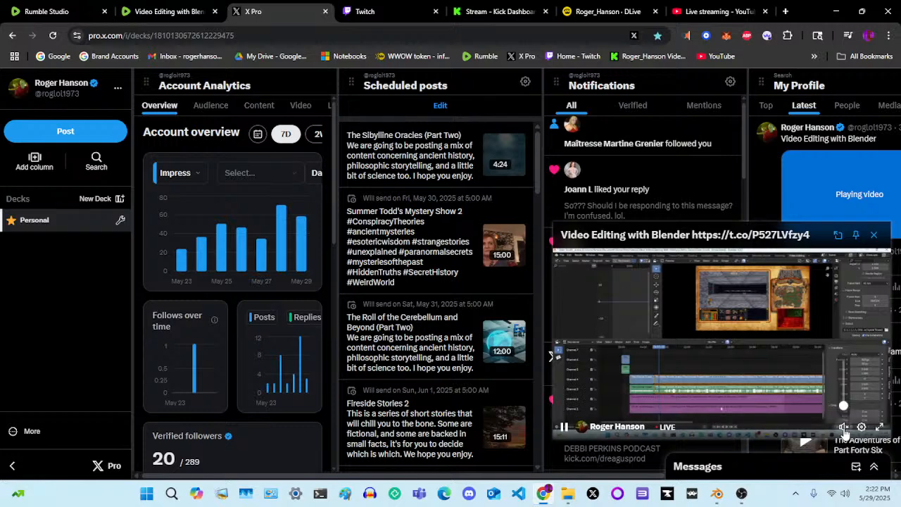
left_click(845, 428)
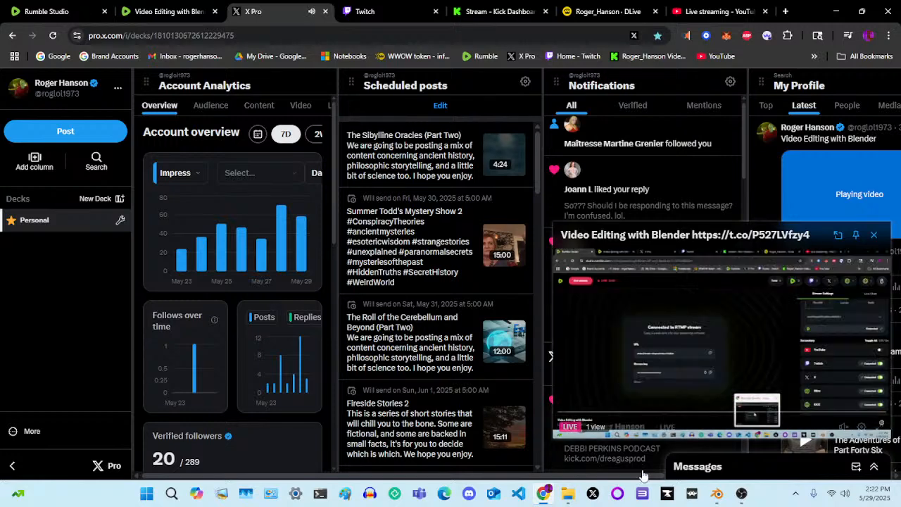
Switch to OBS Studio and browse to the Music folder for the Media Source's local file
left_click(741, 494)
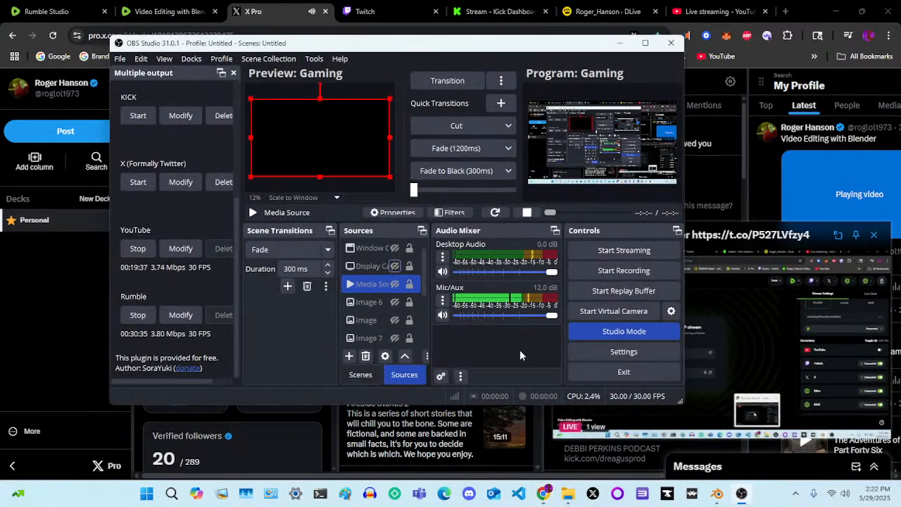
right_click(372, 283)
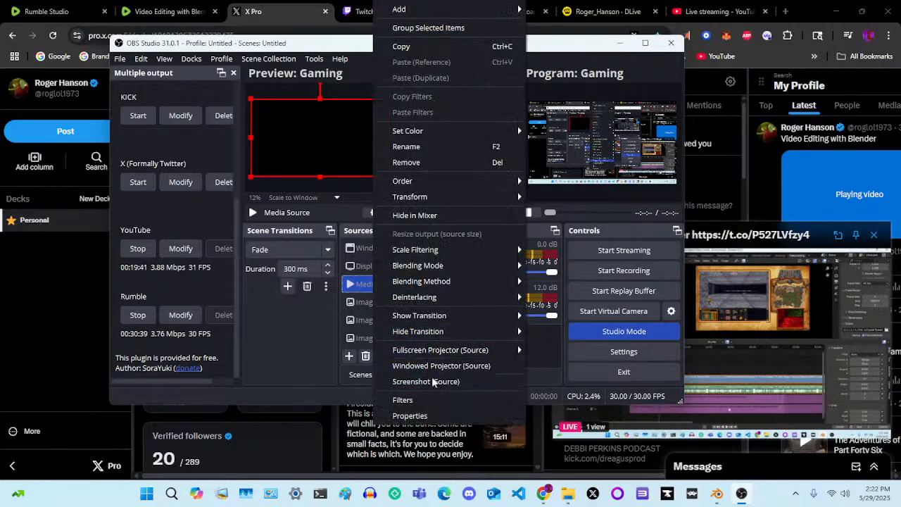
left_click(409, 416)
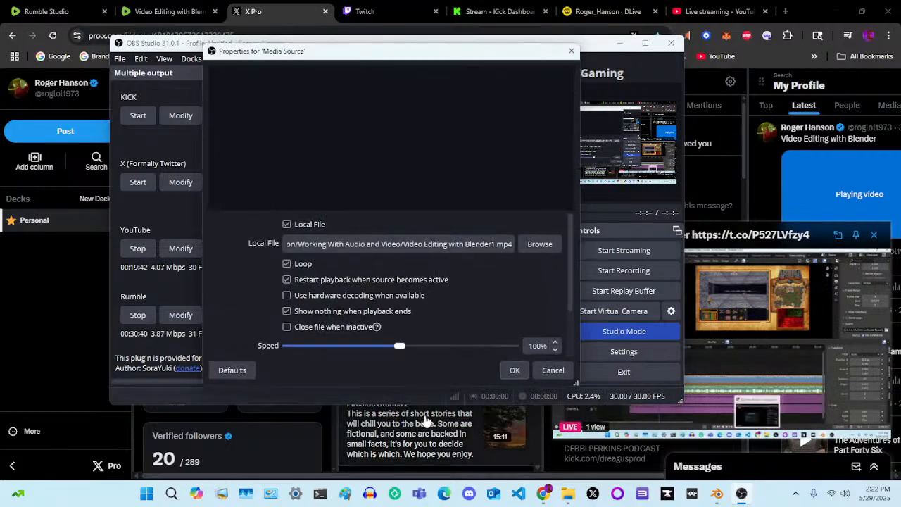
left_click(540, 245)
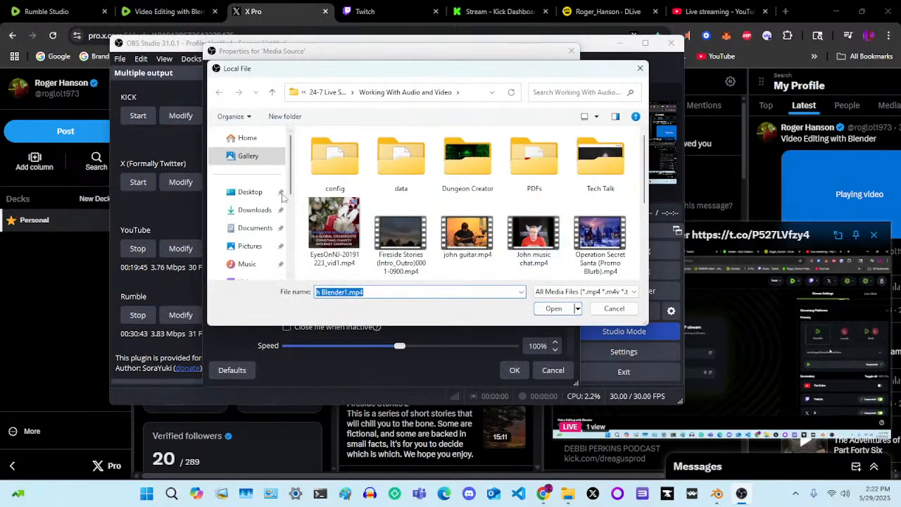
scroll(250, 208, "down", 2)
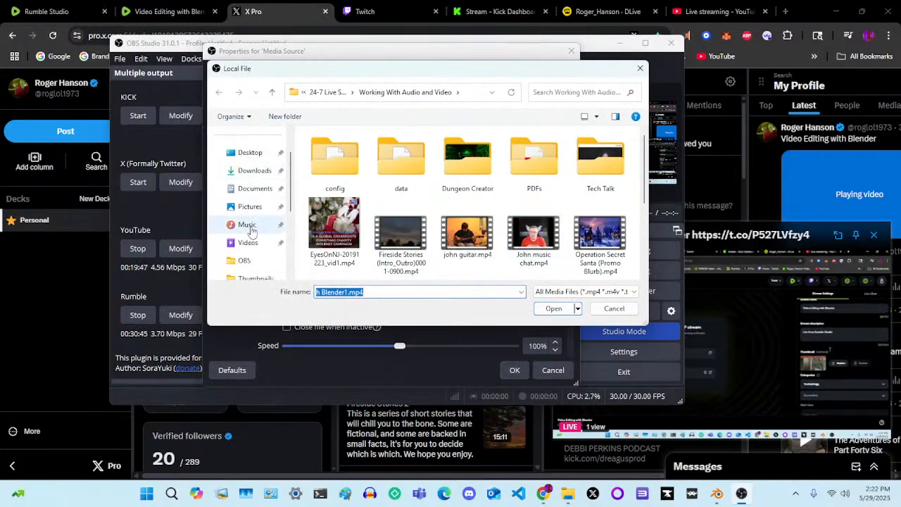
left_click(249, 226)
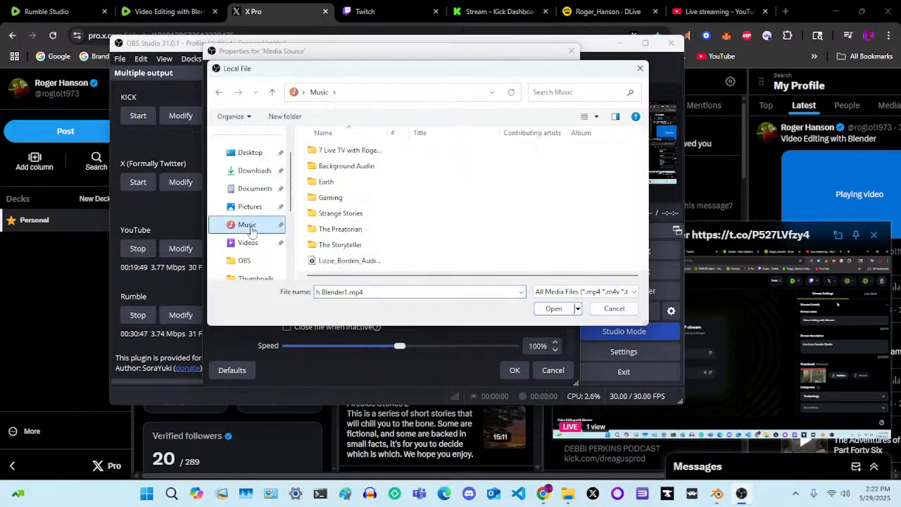
Look through the Background Audio folder and its AI Song subfolder for a music track
left_click(346, 169)
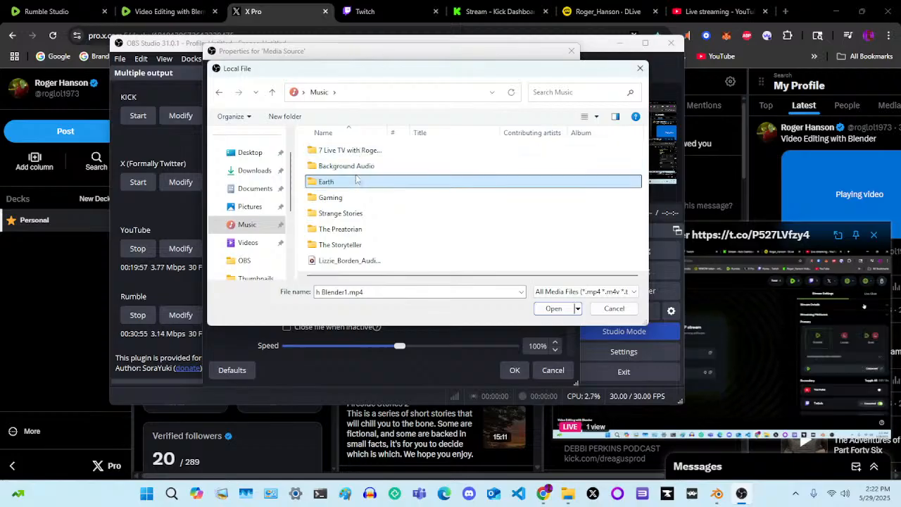
double_click(359, 170)
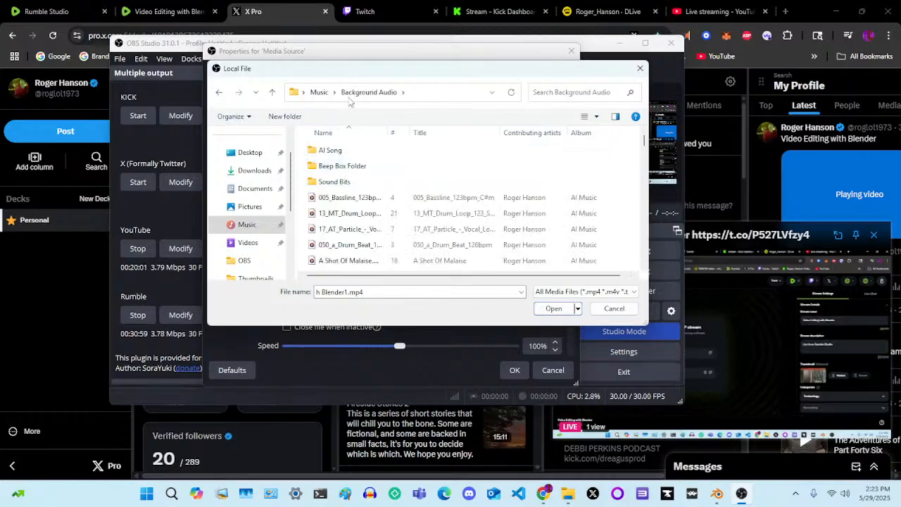
left_click(318, 92)
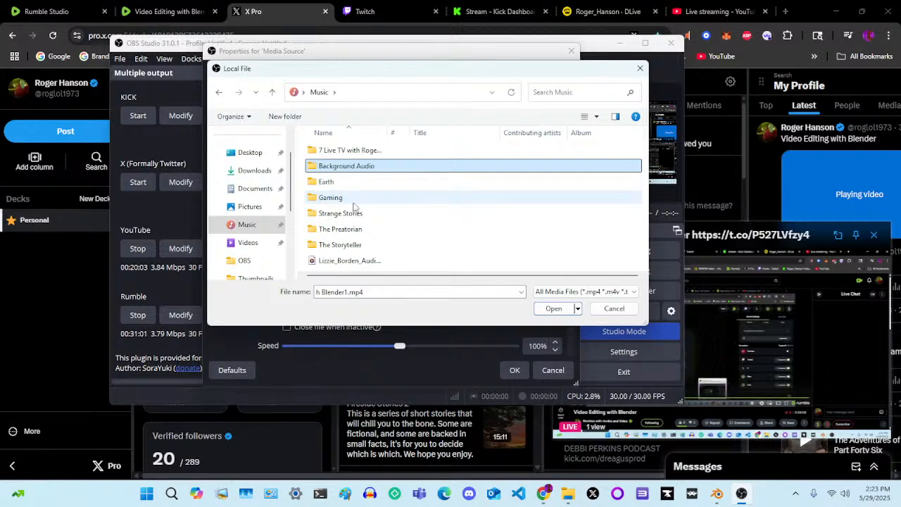
double_click(349, 169)
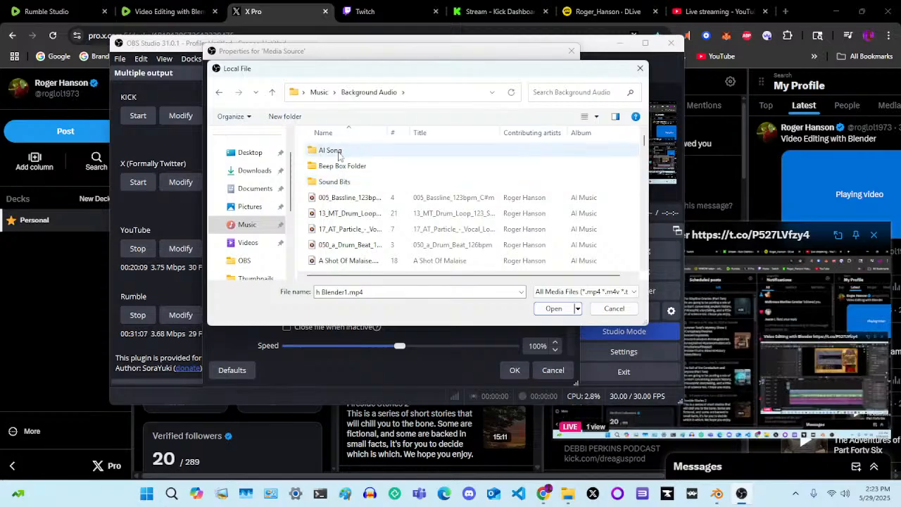
left_click(338, 153)
double_click(338, 153)
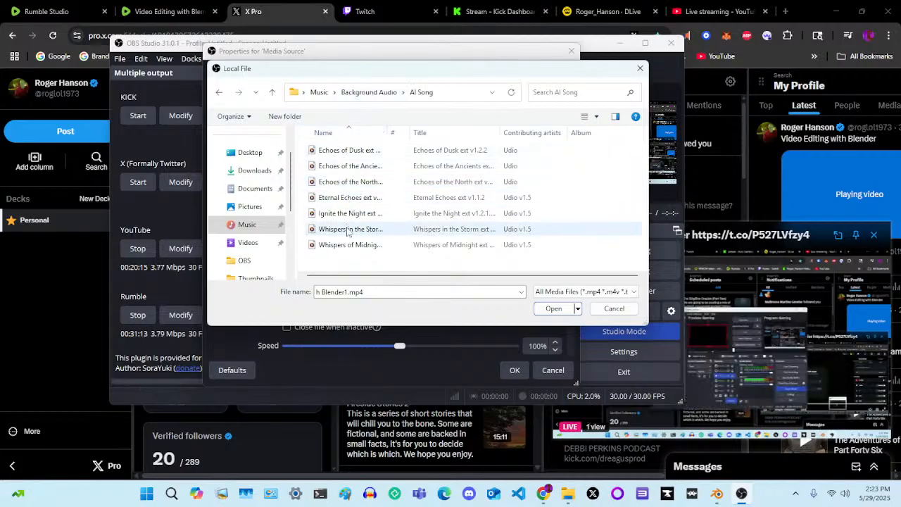
left_click(368, 92)
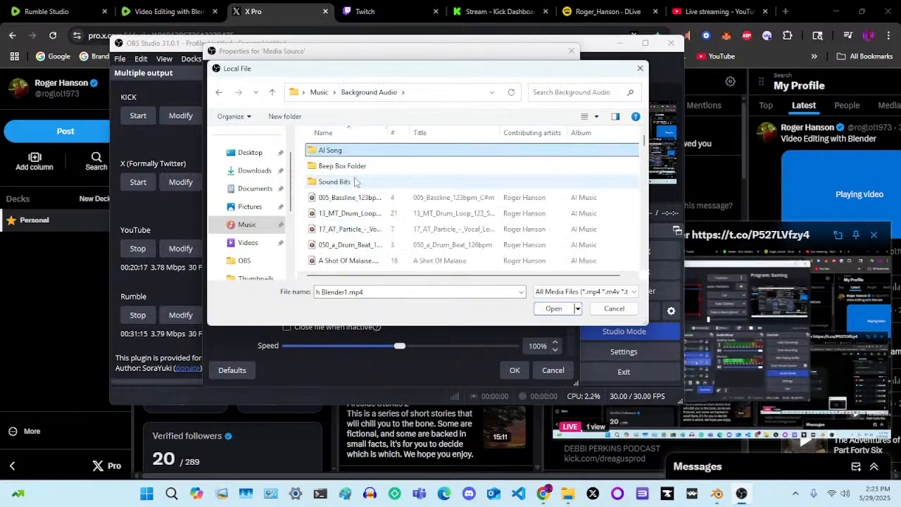
left_click(319, 92)
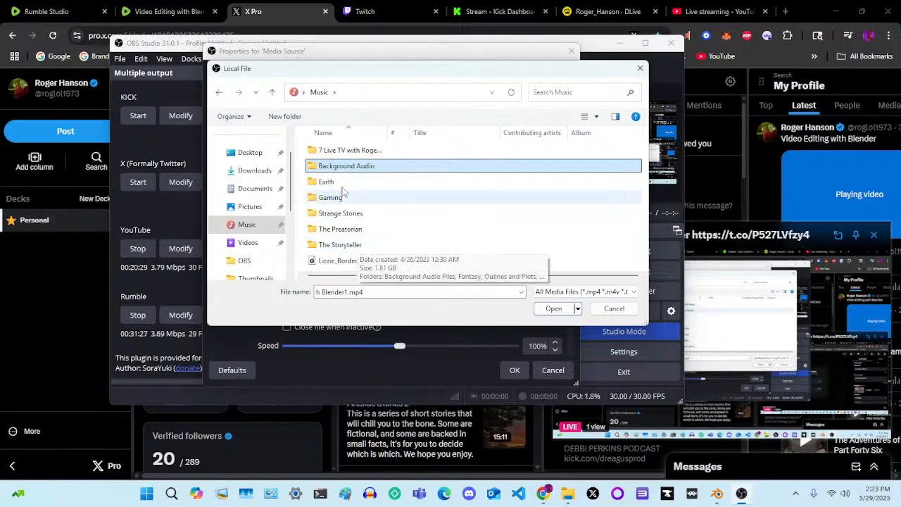
Open the Mr. Robot and the Men from Mars folder within the 7 Live TV folder, checking its Background Videos subfolder
double_click(349, 152)
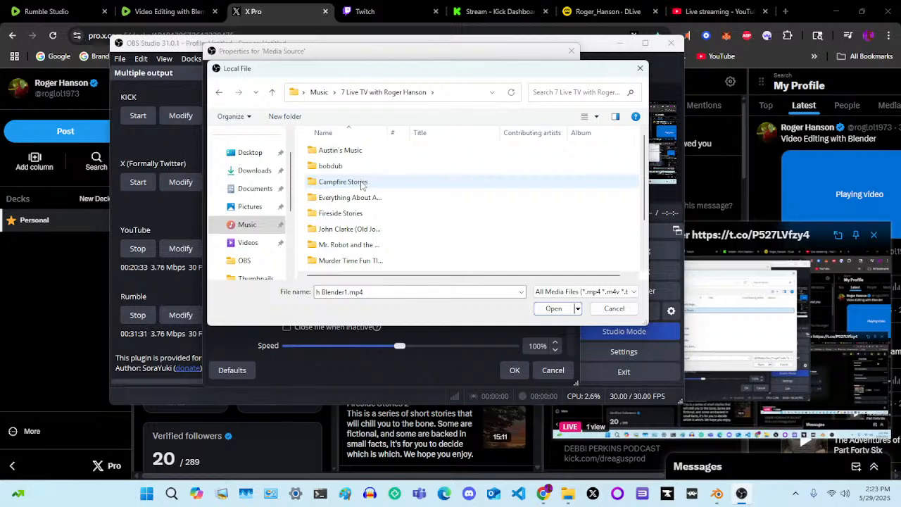
scroll(361, 184, "down", 1)
scroll(361, 184, "down", 1)
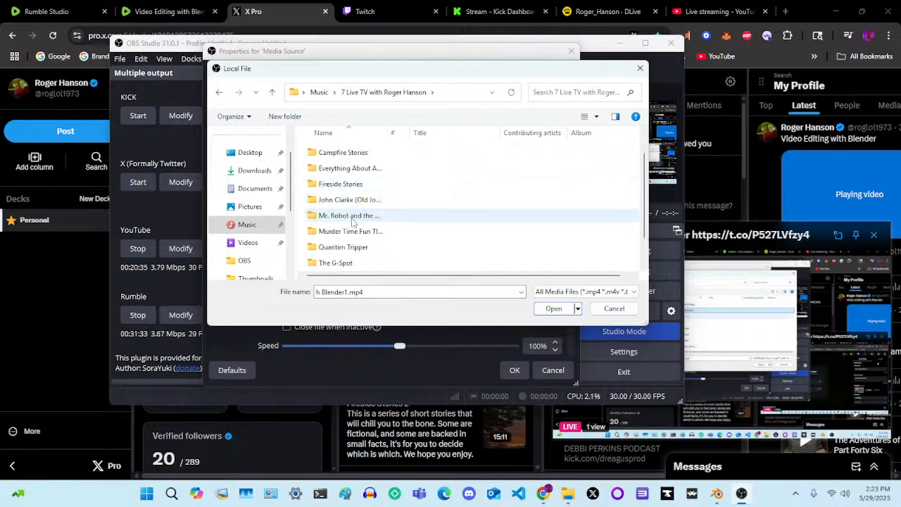
double_click(351, 216)
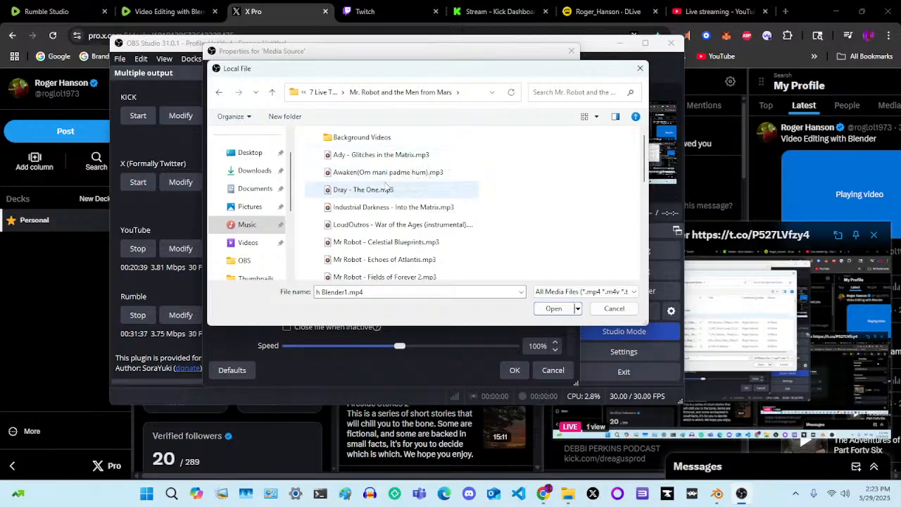
left_click(380, 141)
double_click(381, 140)
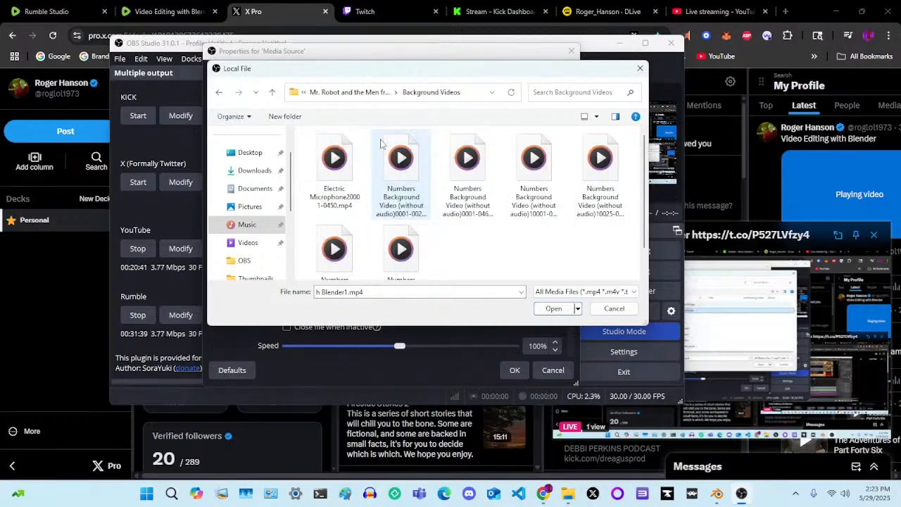
left_click(346, 92)
Set the Media Source's local file to Mr Robot - The Thisler.mp3 and mute the Mic/Aux audio
scroll(398, 203, "down", 2)
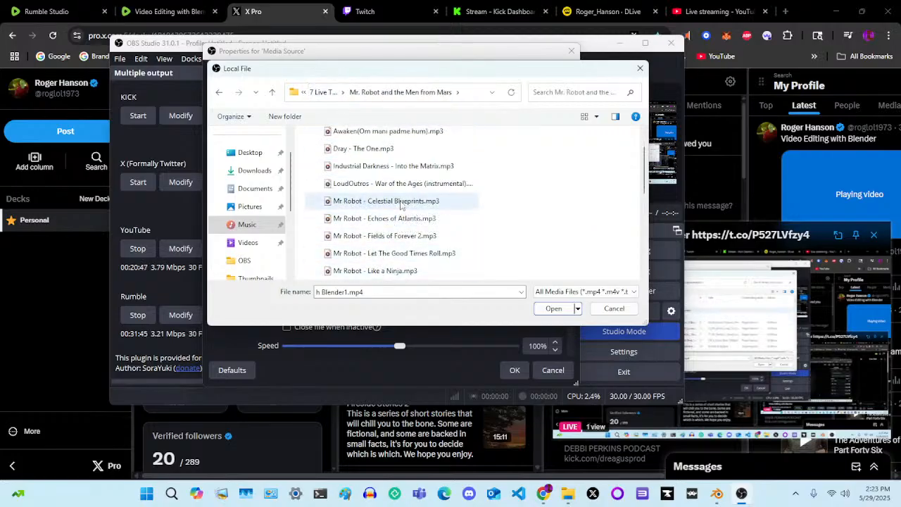
scroll(400, 205, "down", 3)
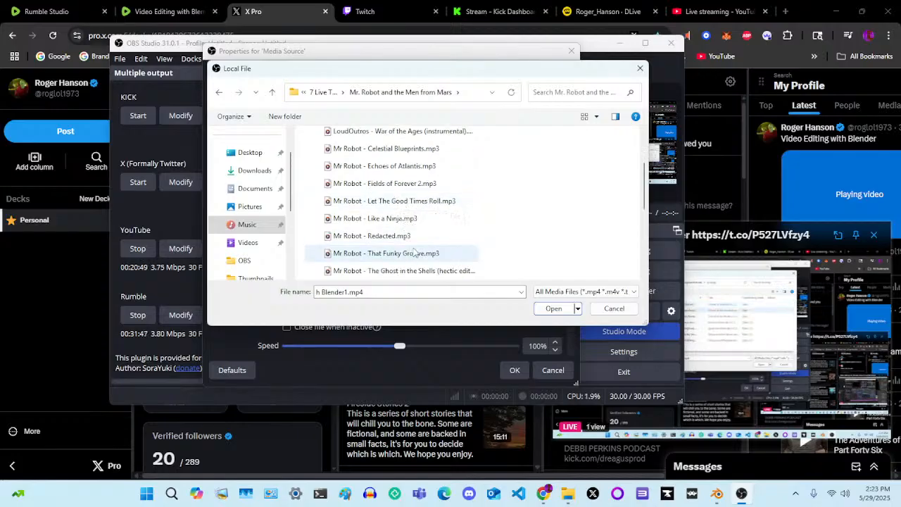
scroll(386, 222, "down", 2)
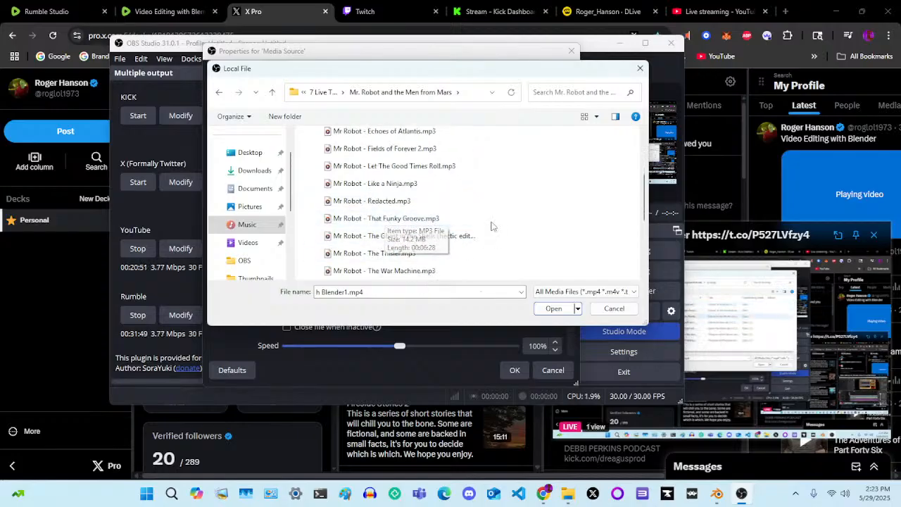
scroll(490, 225, "down", 2)
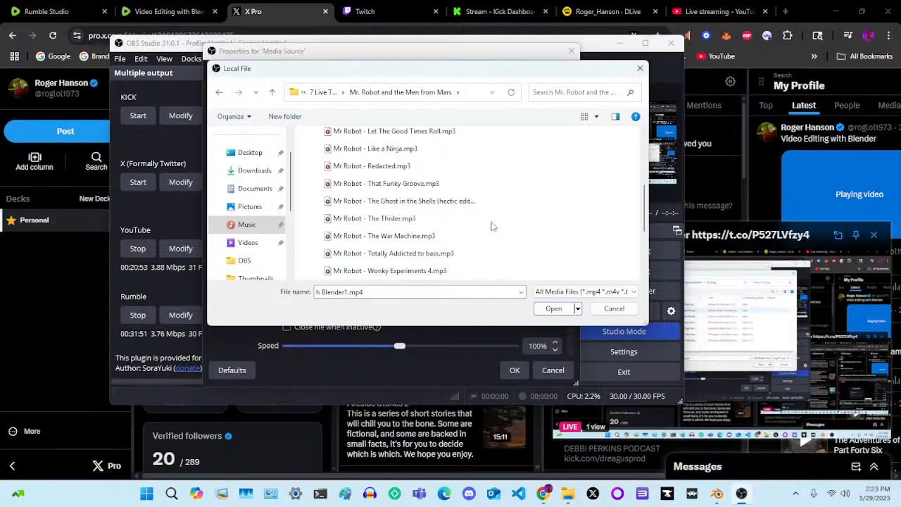
left_click(411, 219)
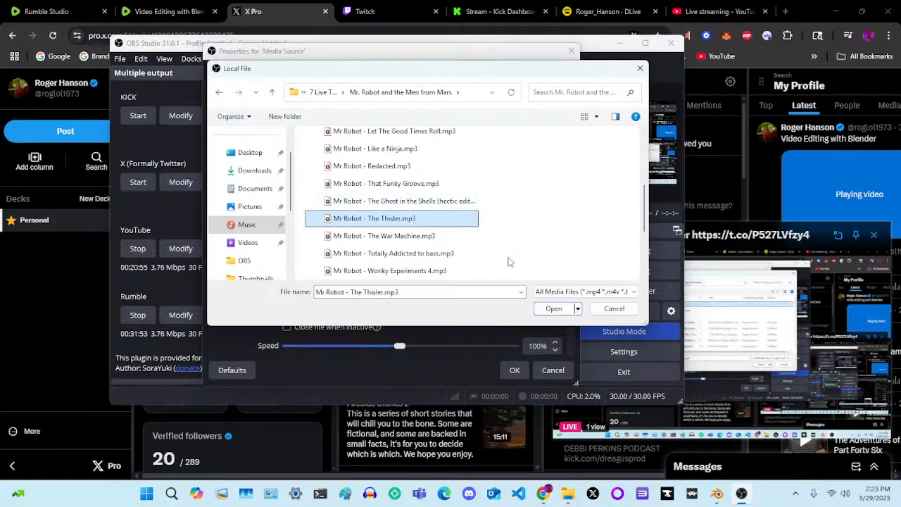
left_click(551, 312)
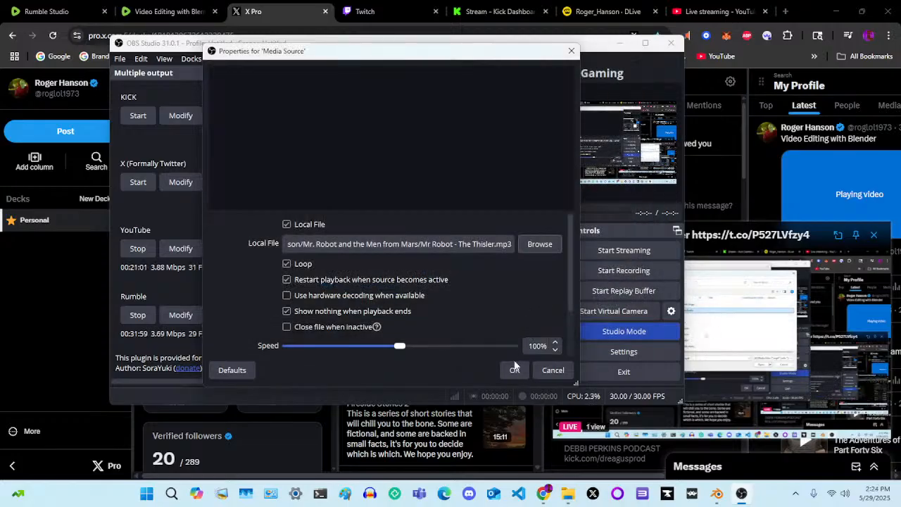
left_click(513, 370)
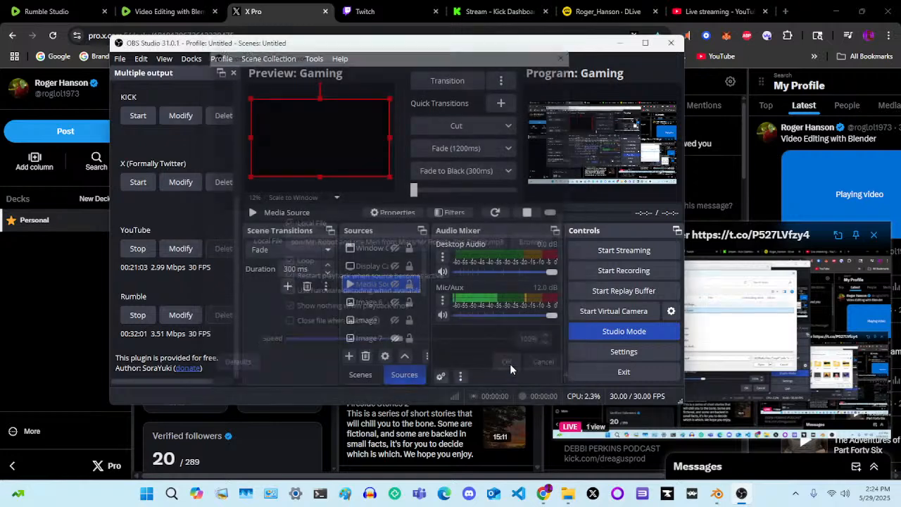
left_click(442, 315)
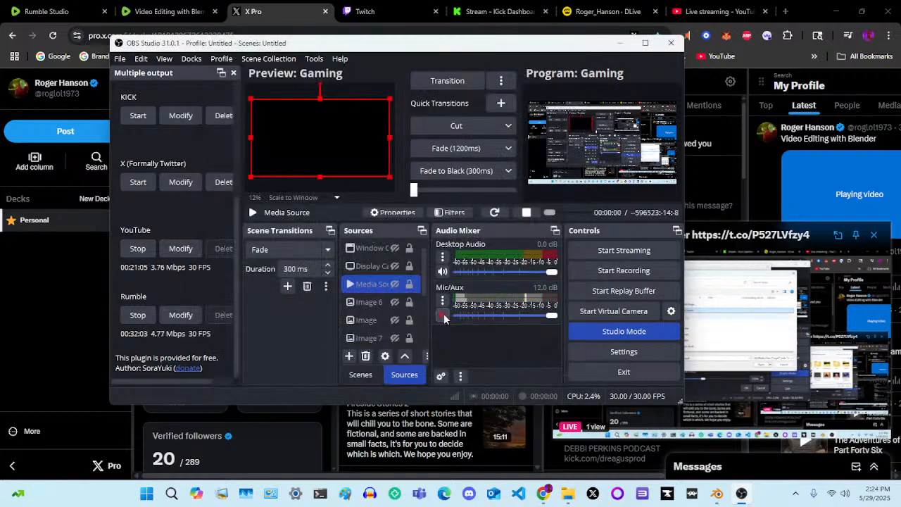
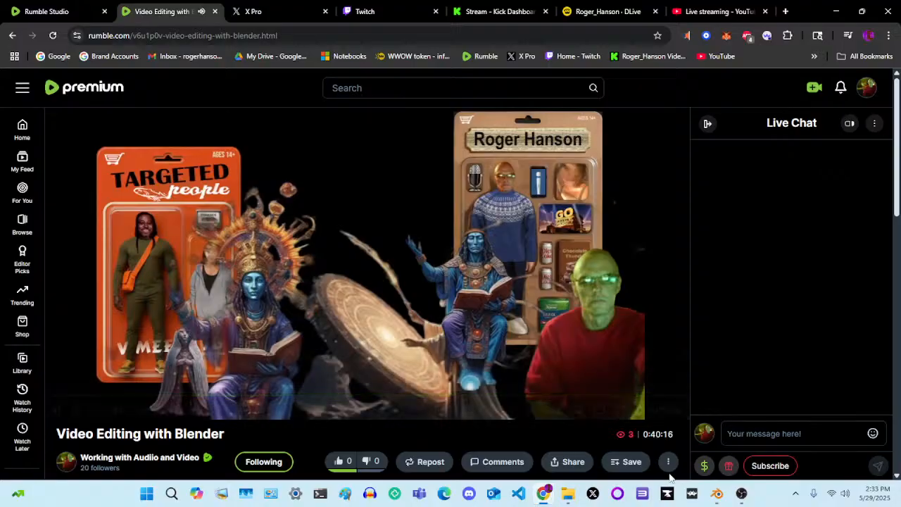
Switch to OBS Studio and unmute the Mic/Aux audio
left_click(741, 493)
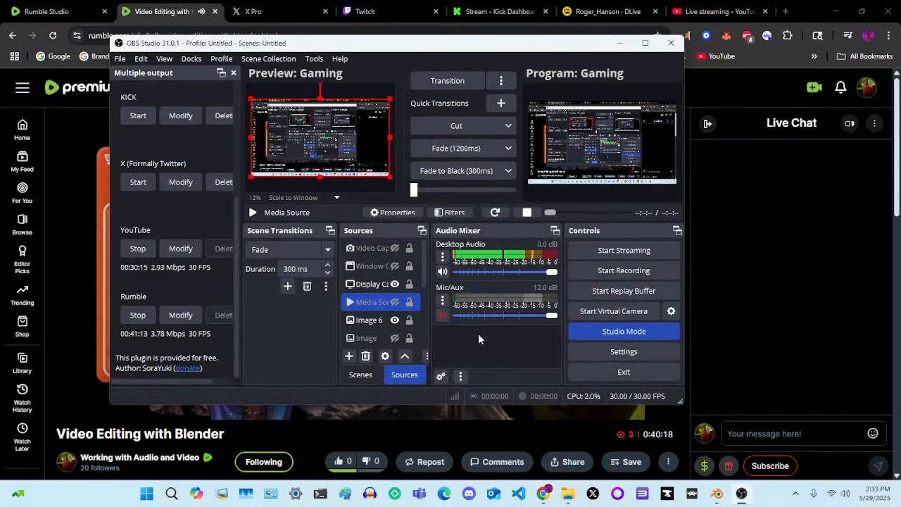
left_click(443, 316)
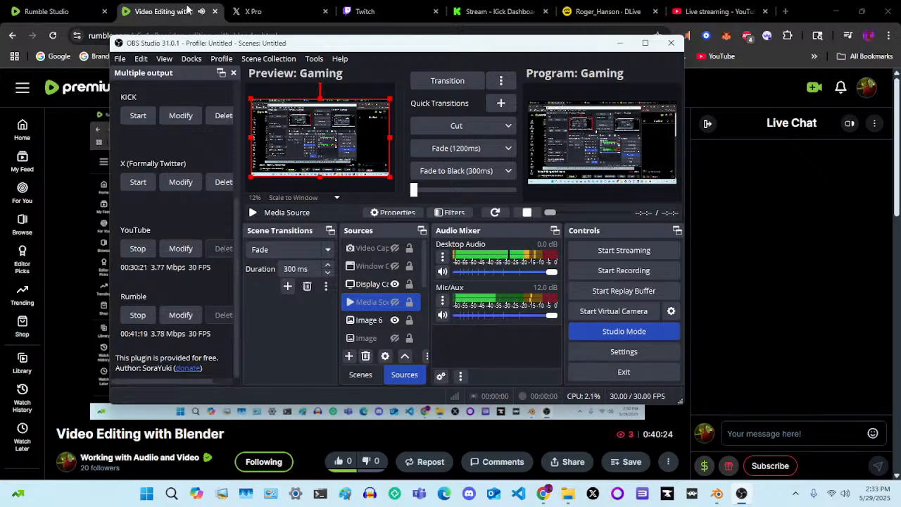
Switch to the browser, mute the Video Editing with Blender live player on Rumble, and check the audio levels in OBS Studio
left_click(51, 8)
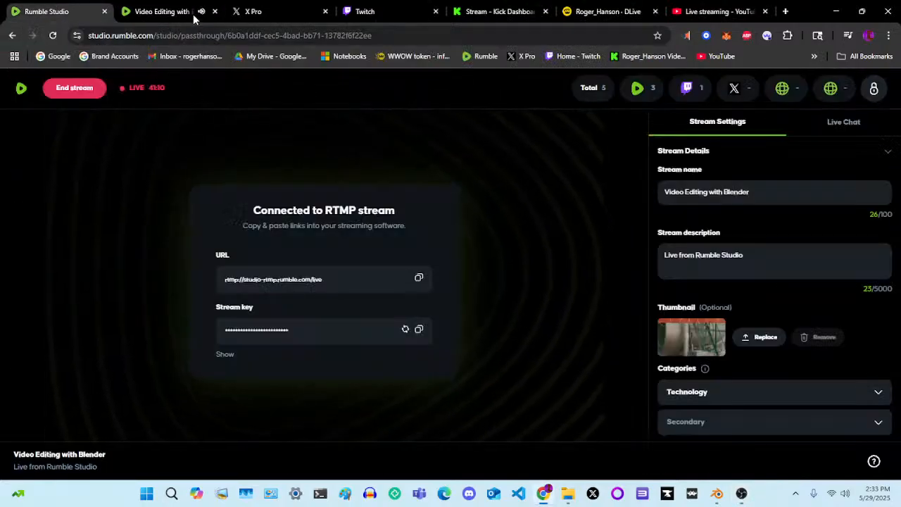
left_click(162, 11)
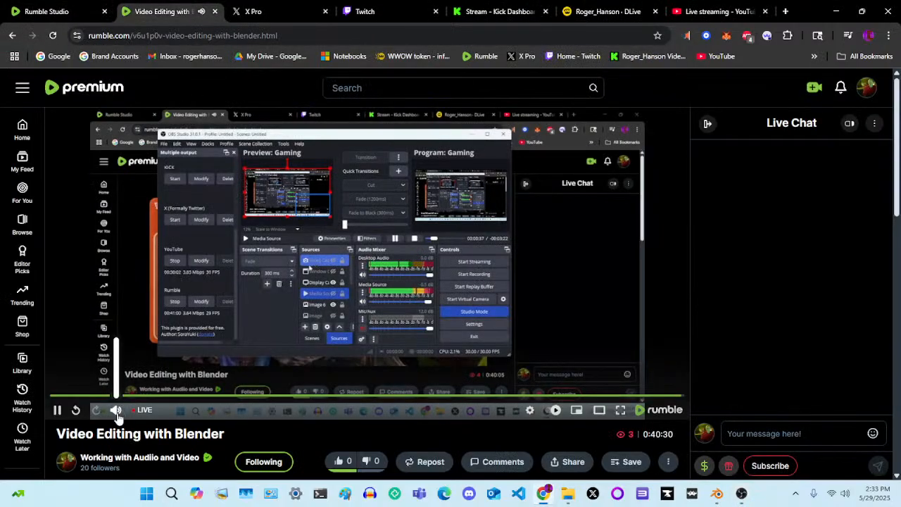
left_click(115, 410)
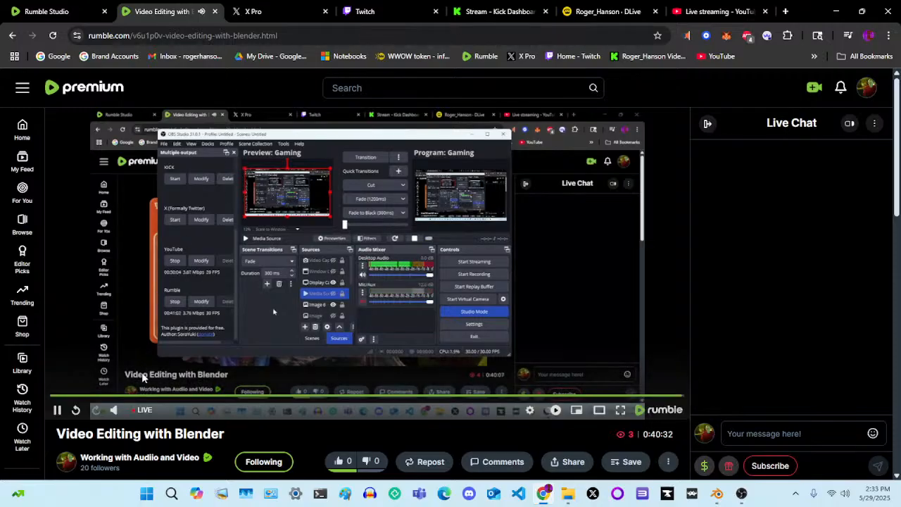
left_click(115, 412)
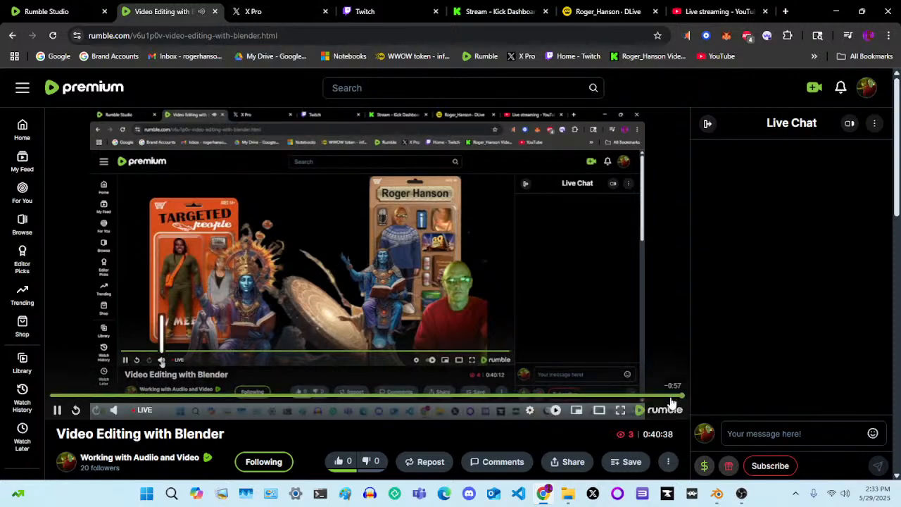
left_click(742, 494)
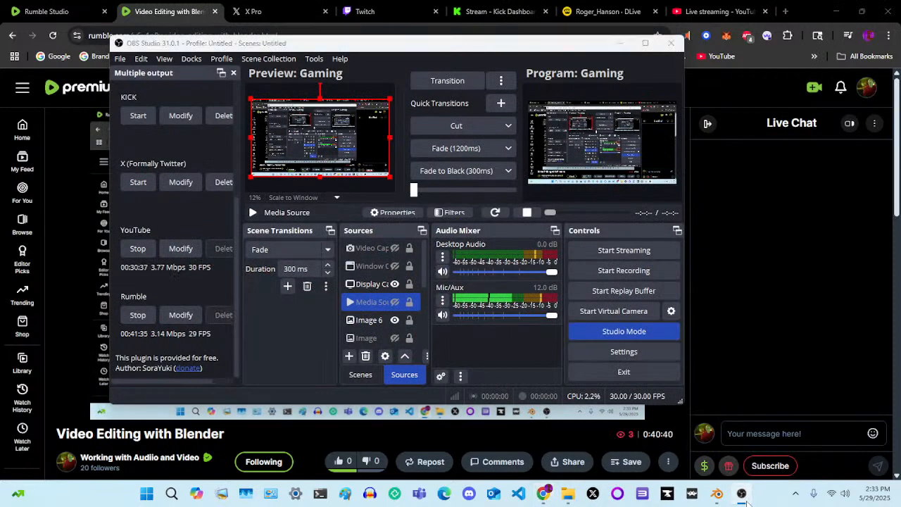
left_click(743, 494)
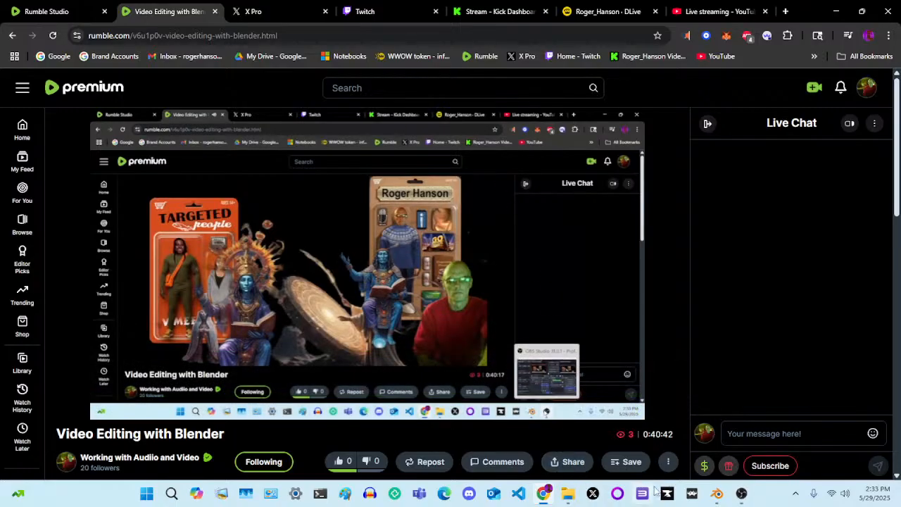
Switch to Blender and return the playhead to frame 1 of the Elder Scrolls Arena timeline
left_click(716, 494)
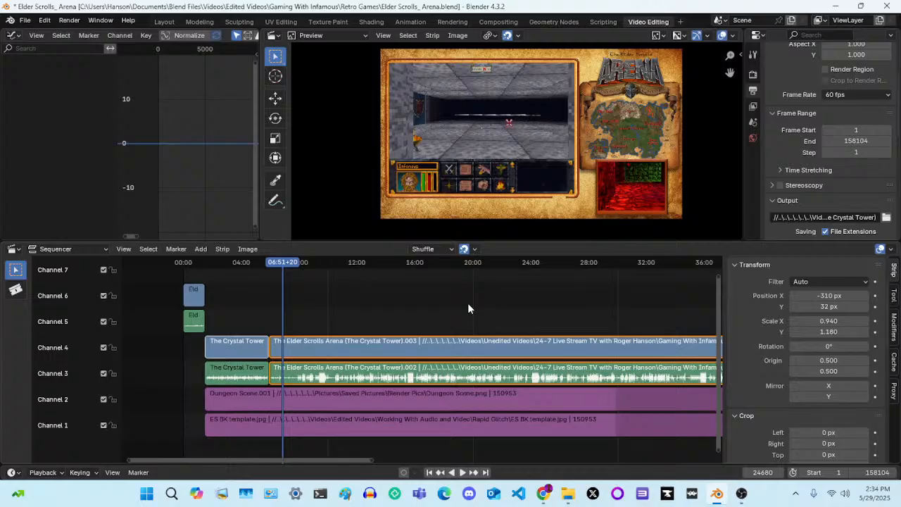
left_click(279, 264)
key("space")
left_click_drag(279, 264, 252, 268)
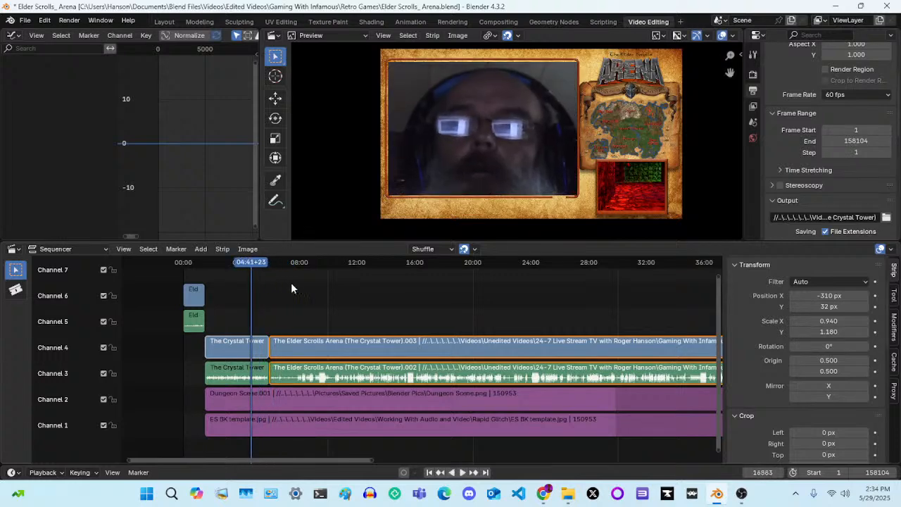
key("shift+Left")
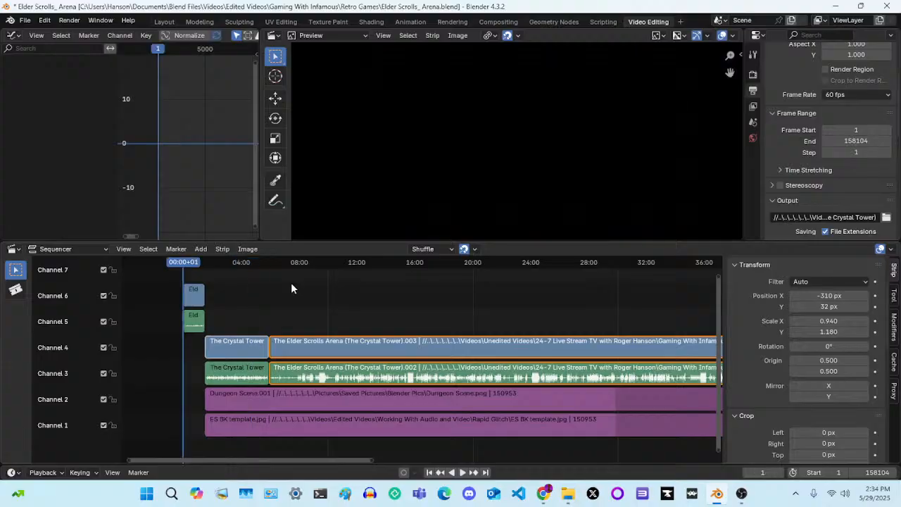
Play the Gaming With Infamous intro through to the opening of the Crystal Tower footage
key("space")
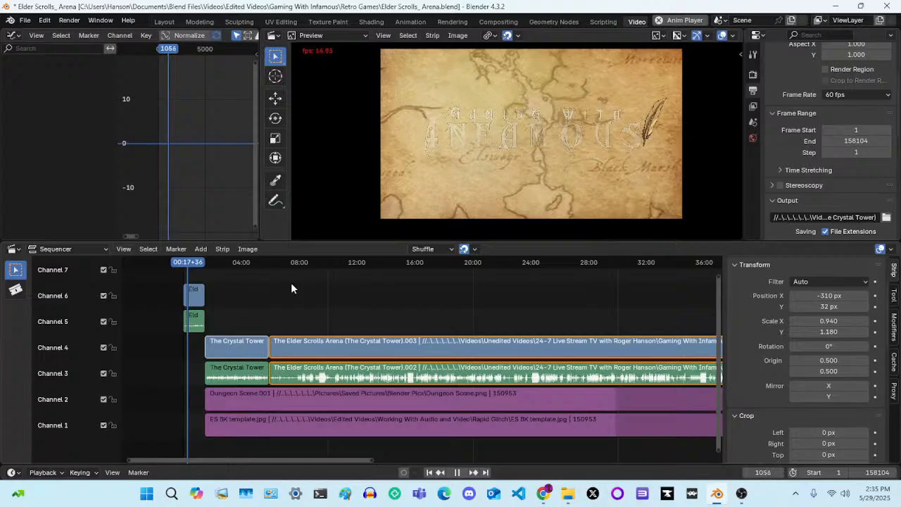
key("space")
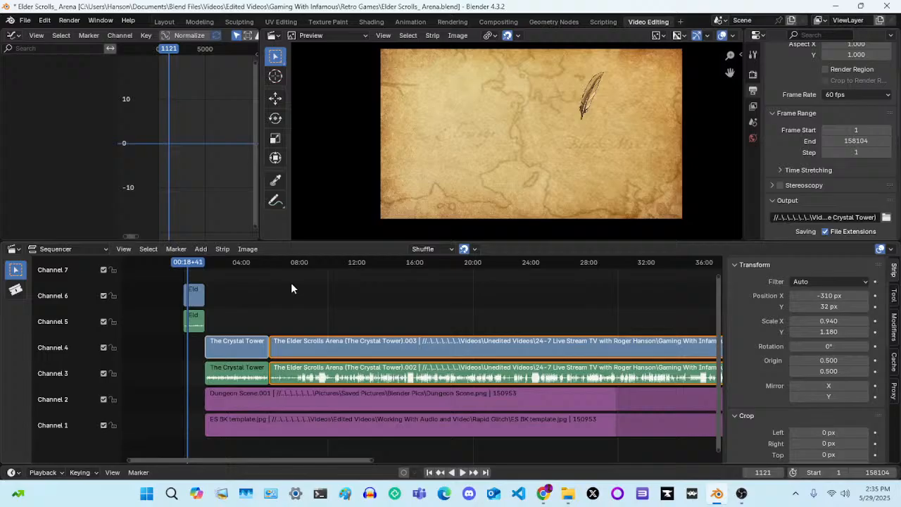
key("space")
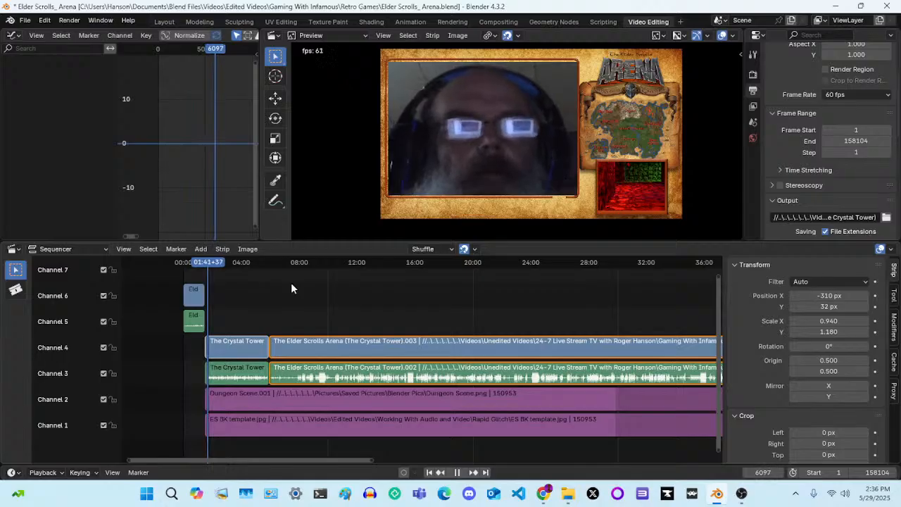
key("space")
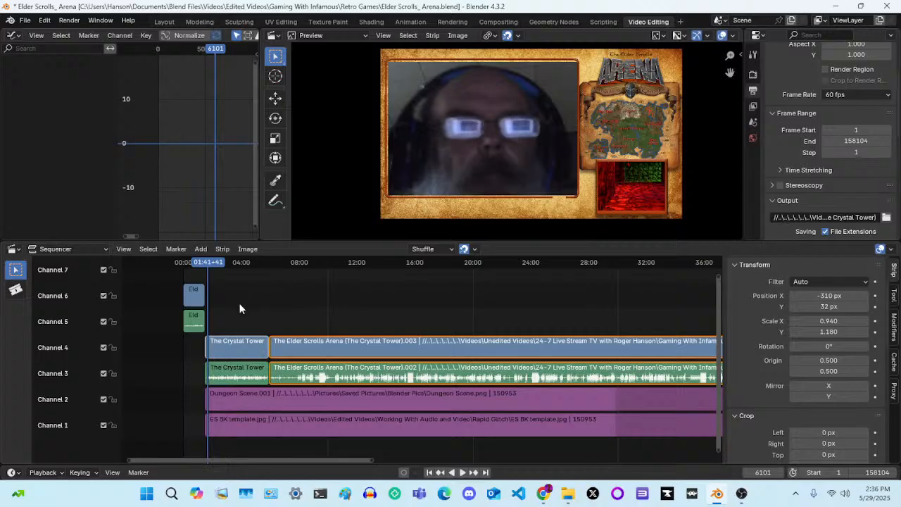
Select the Crystal Tower video strip on channel 4 and replay the transition from the intro into it
left_click(196, 299)
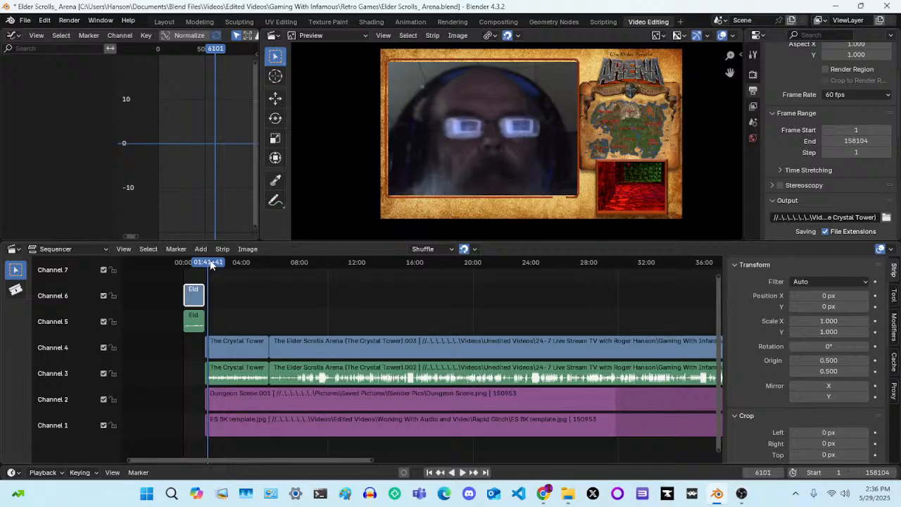
left_click_drag(212, 263, 205, 263)
key("space")
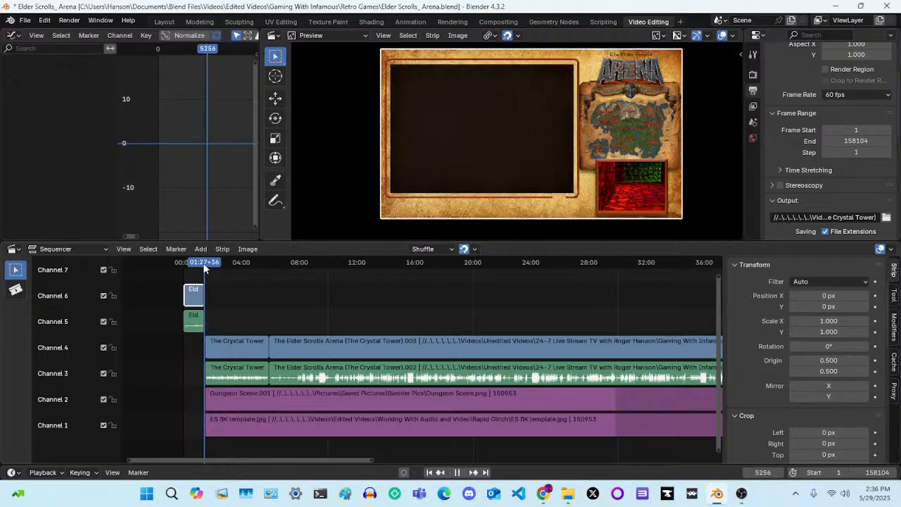
key("space")
left_click(231, 352)
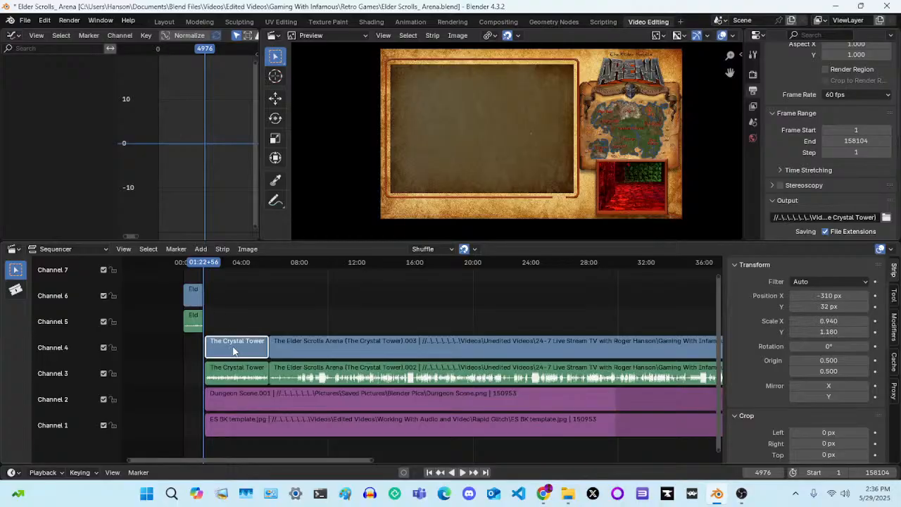
left_click_drag(208, 263, 204, 264)
key("space")
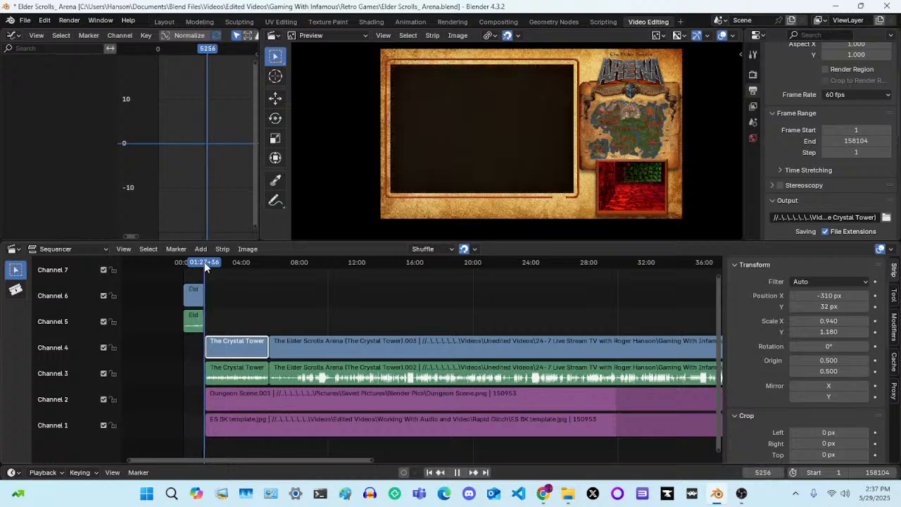
key("space")
Step frame by frame to frame 5289, the last dark frame before the webcam picture starts
key("Right")
key("Right")
key("Right")
key("Right")
key("Right")
key("Right")
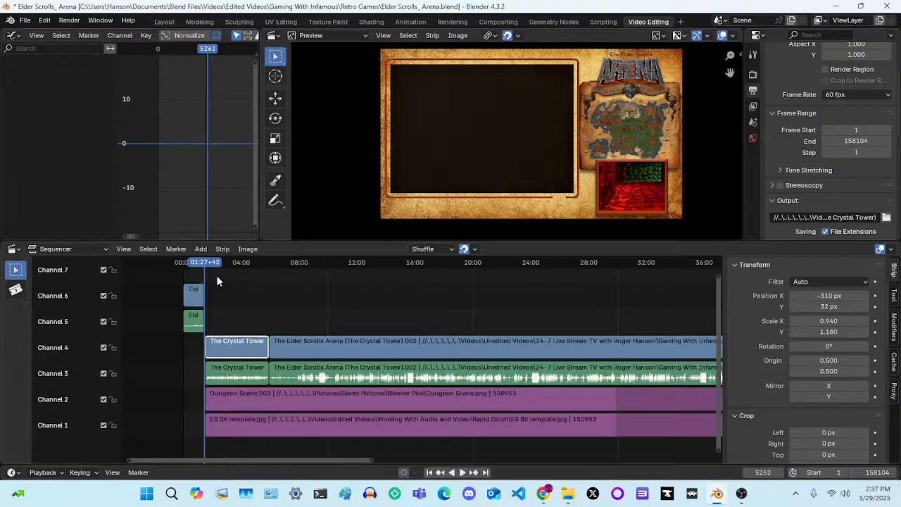
key("Right")
key("Right")
key("Right")
key("Right")
key("Right")
key("Right")
key("Right")
key("Right")
key("Right")
key("Right")
key("Right")
key("Right")
key("Right")
key("Right")
key("Right")
key("Right")
key("Right")
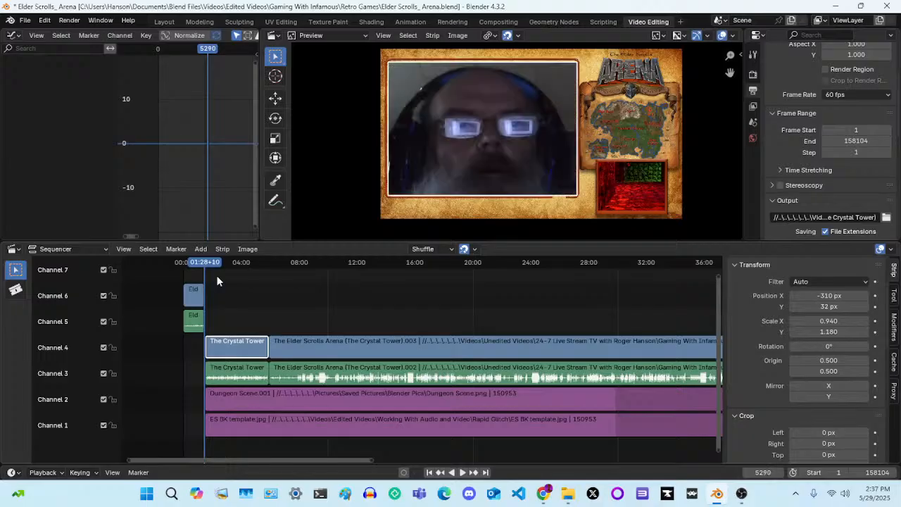
key("Left")
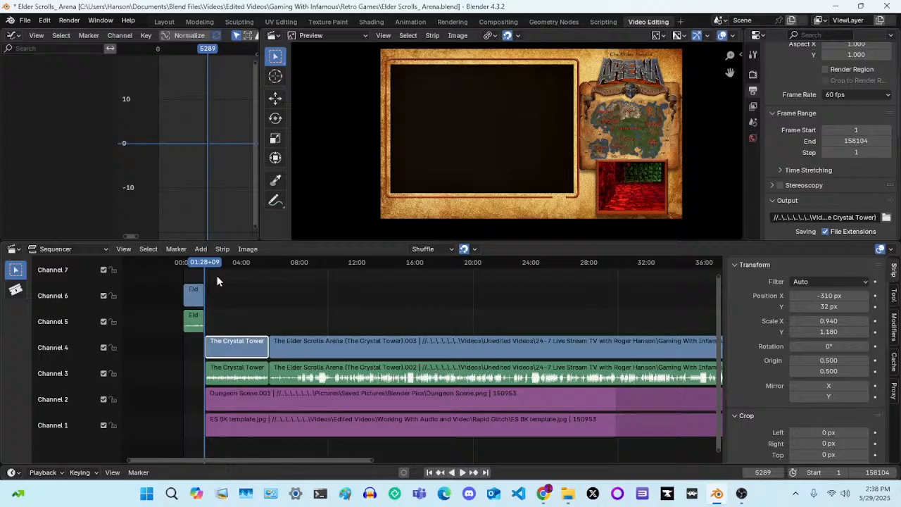
Scrub through the first Crystal Tower strip and play the cut into the following gameplay strip near 05:55
key("space")
key("space")
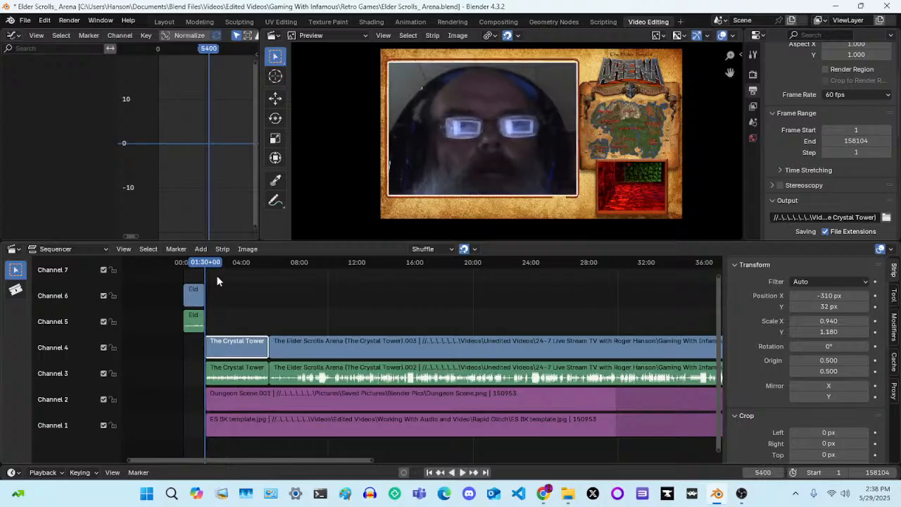
left_click(217, 263)
key("space")
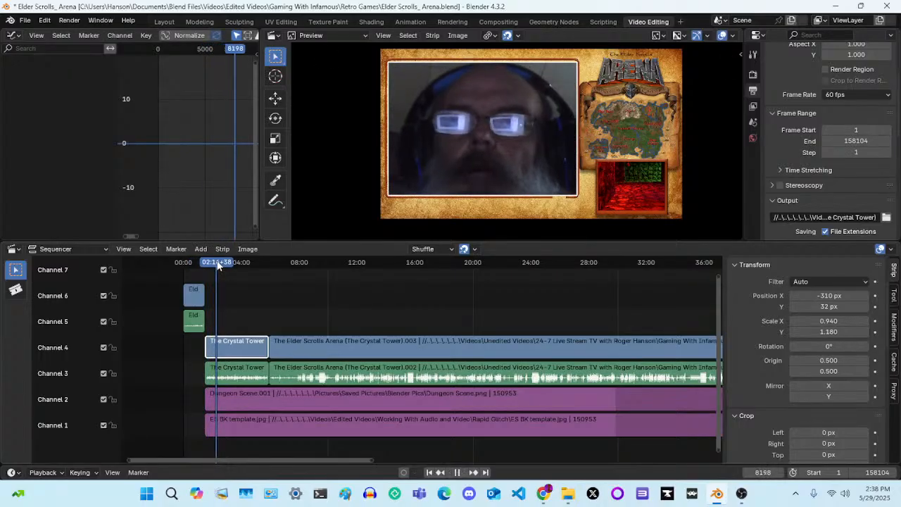
left_click_drag(217, 263, 267, 262)
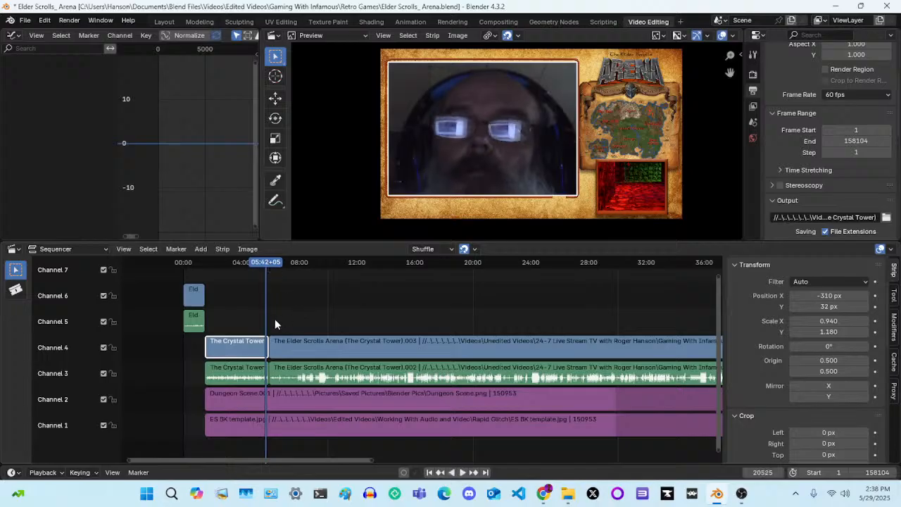
key("space")
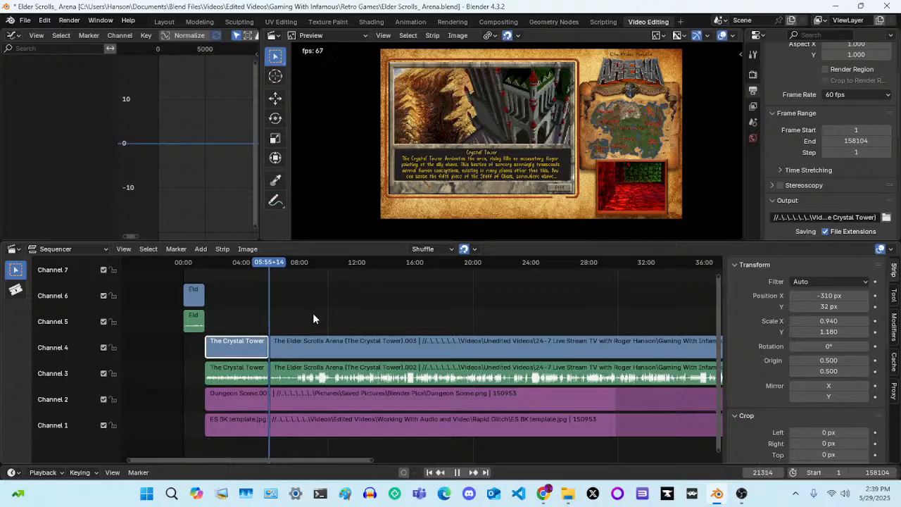
key("space")
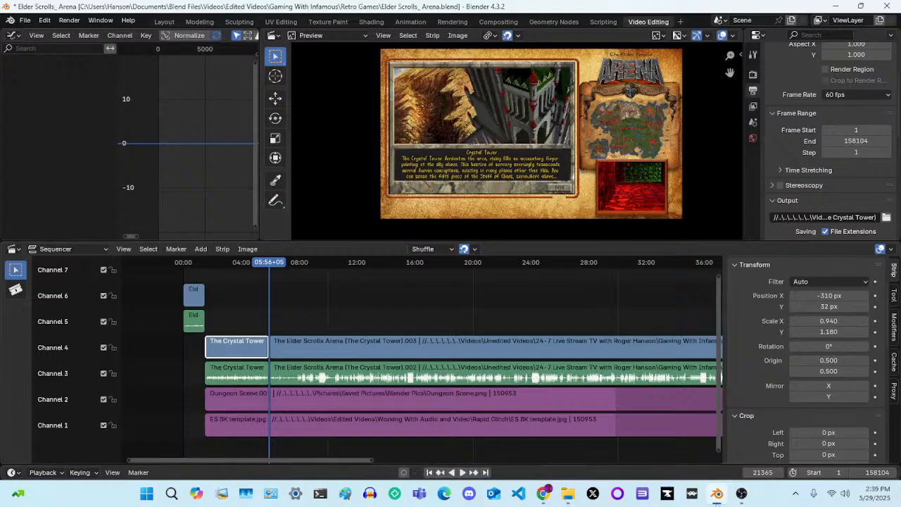
Switch to OBS Studio, review the Noise Suppression methods in the Mic/Aux filters, and return to Blender
left_click(741, 493)
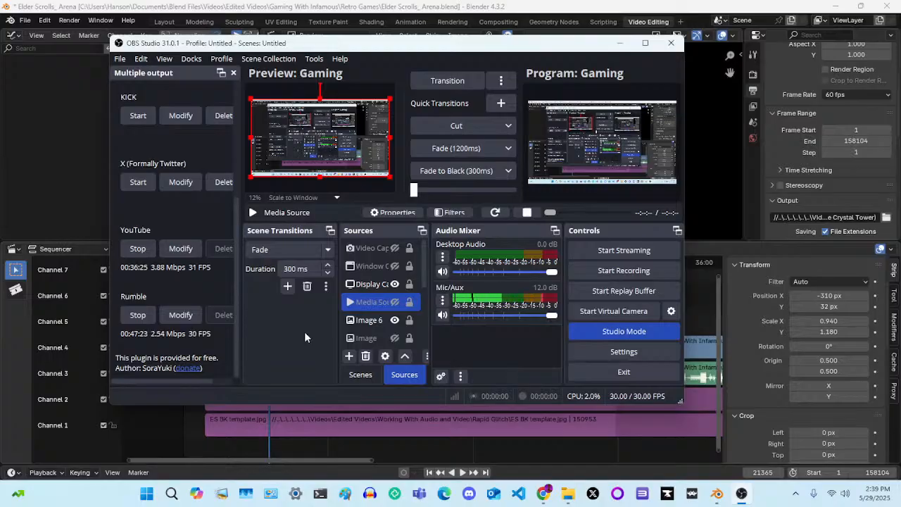
left_click(364, 285)
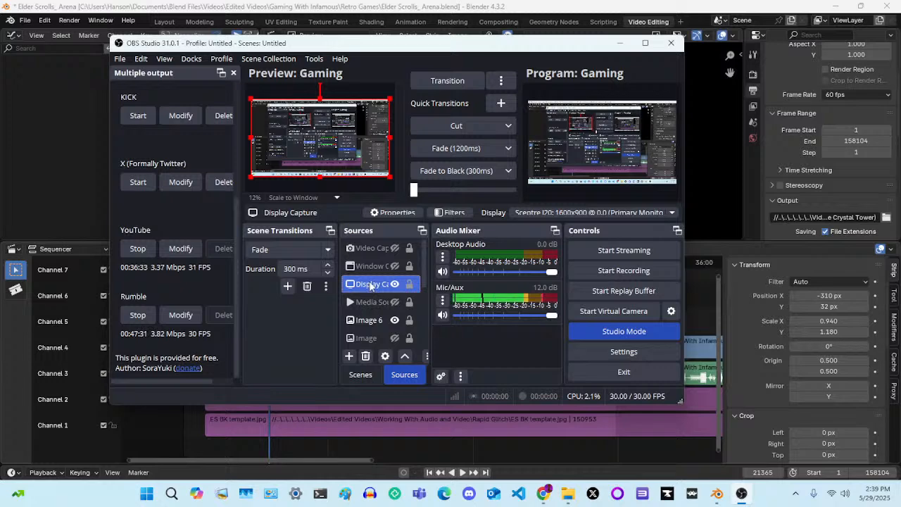
right_click(443, 303)
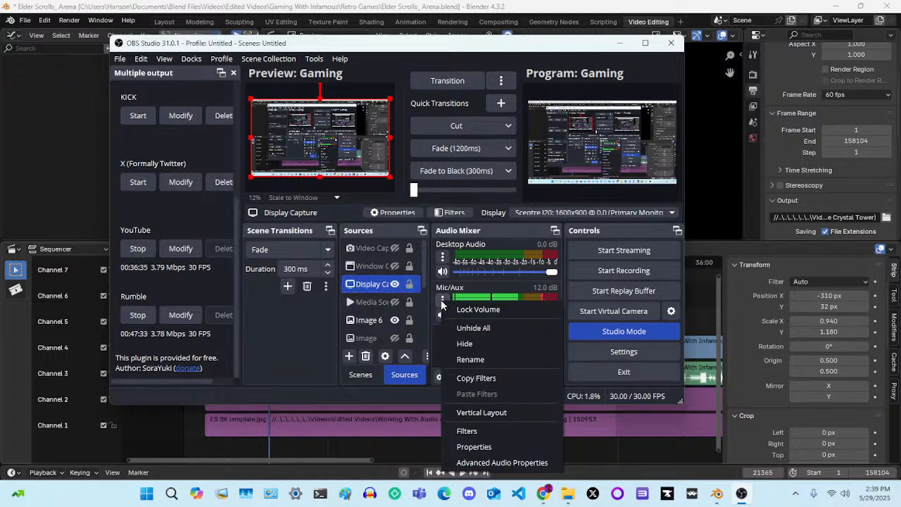
left_click(488, 431)
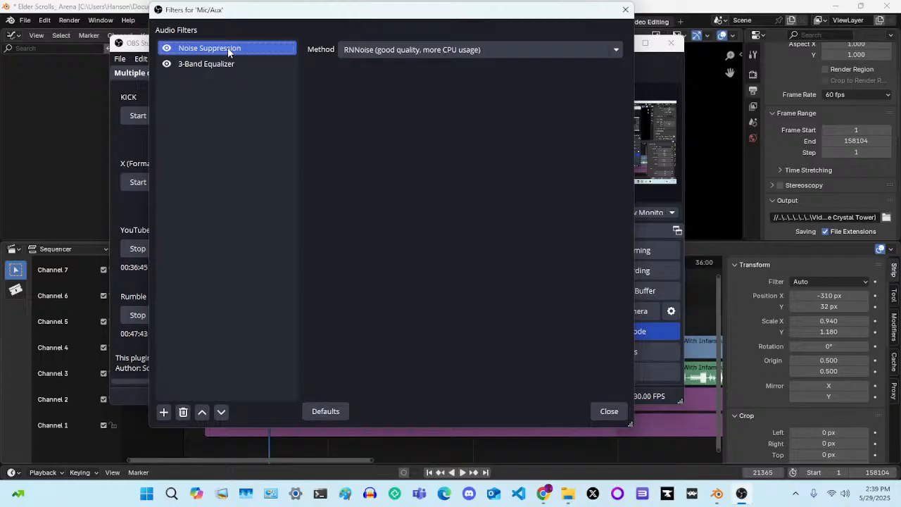
left_click(419, 47)
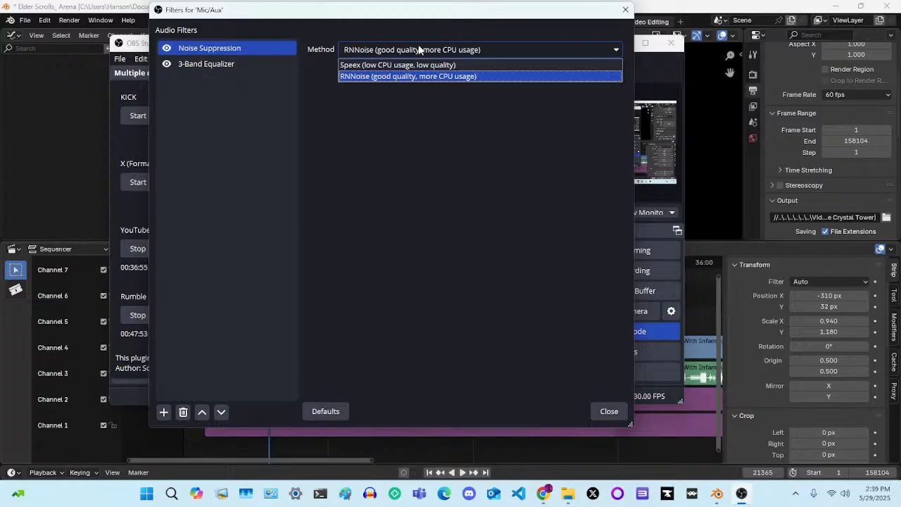
left_click(419, 49)
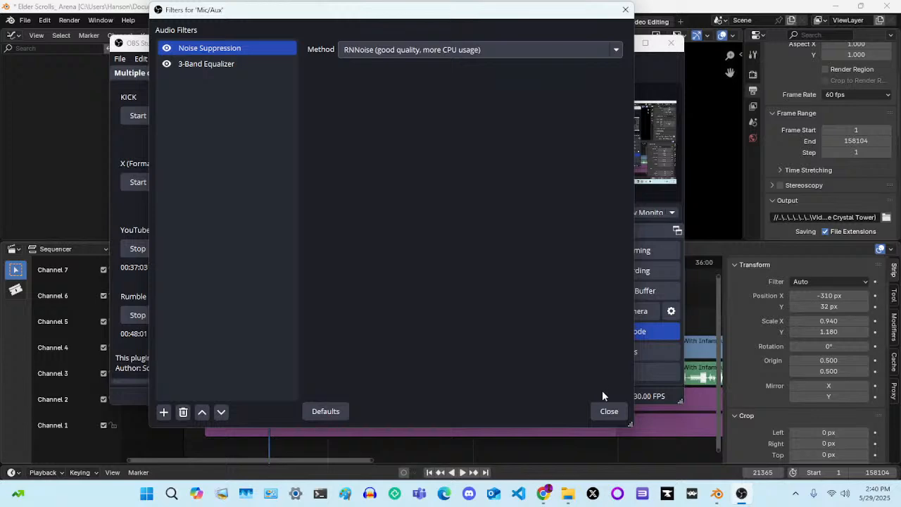
left_click(610, 412)
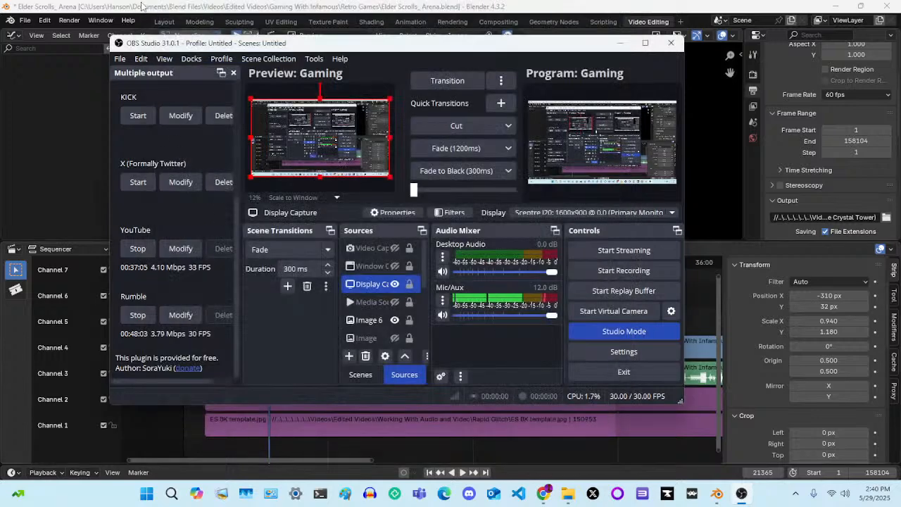
left_click(141, 6)
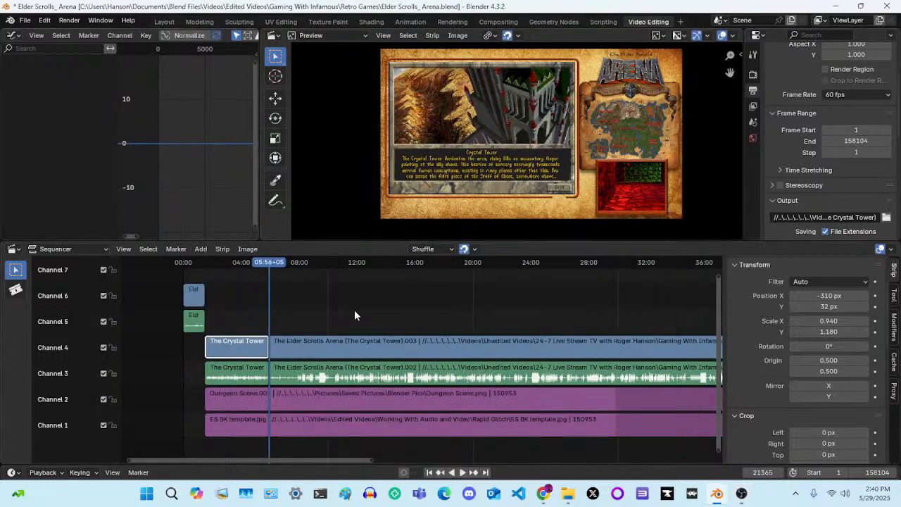
Play the opening of the second Crystal Tower gameplay strip in short bursts from 05:56 to about 05:59
key("space")
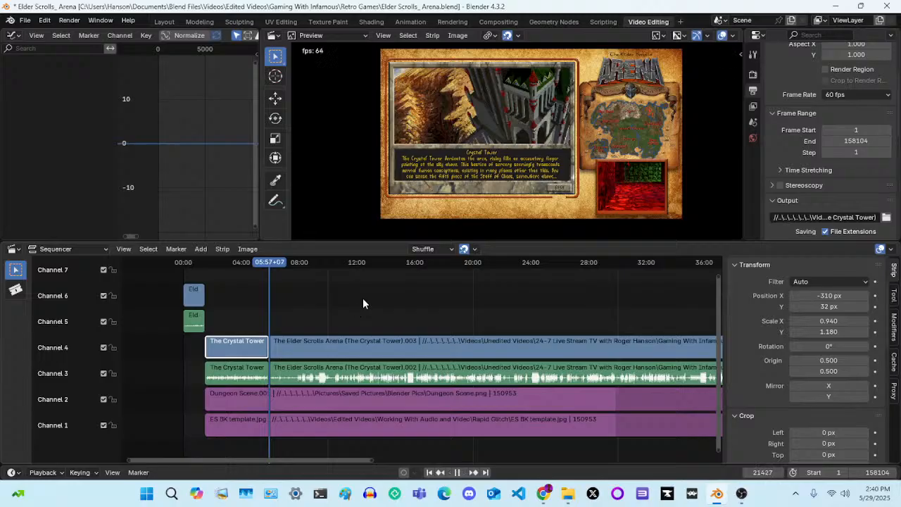
key("space")
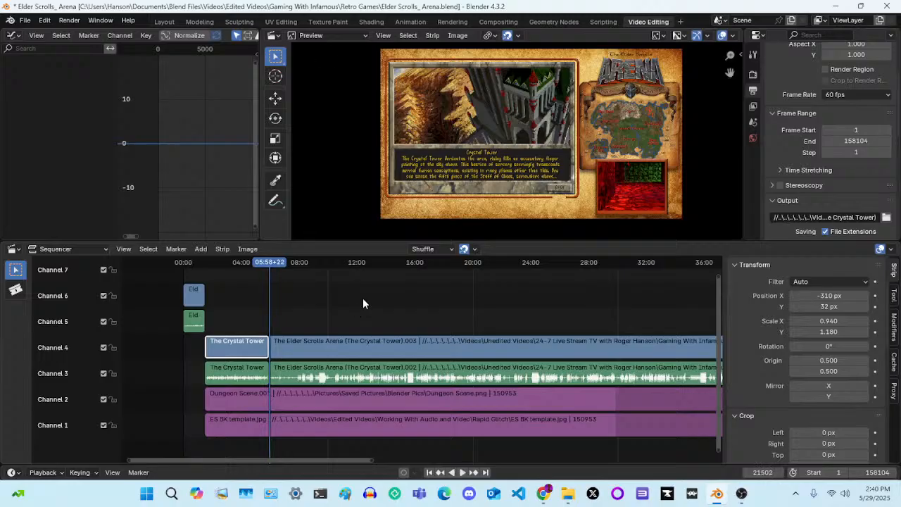
key("space")
key("space")
Switch to OBS Studio, review the Mic/Aux Noise Suppression methods and 3-Band Equalizer settings, and return to Blender
left_click(741, 493)
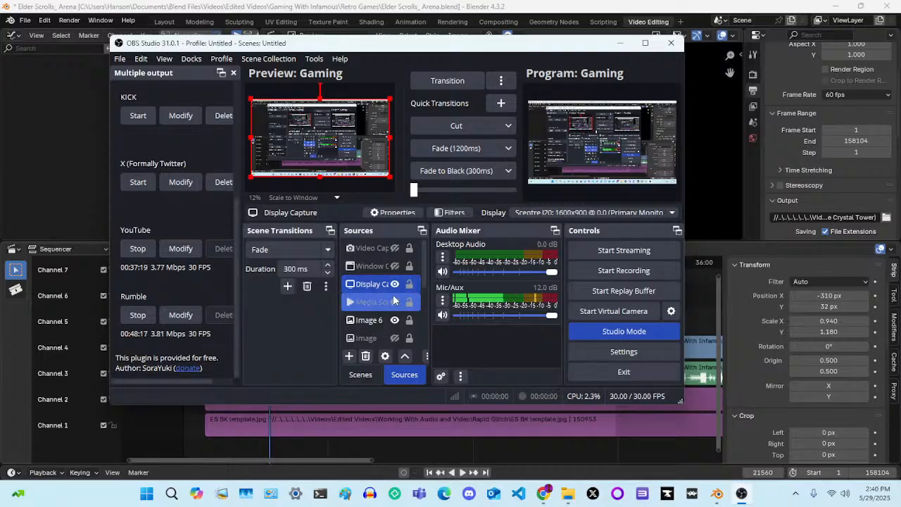
left_click(442, 299)
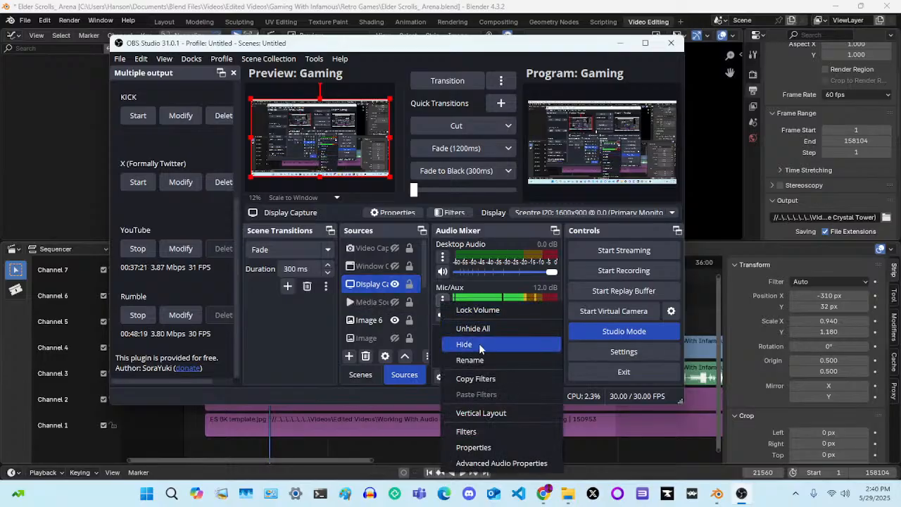
left_click(480, 431)
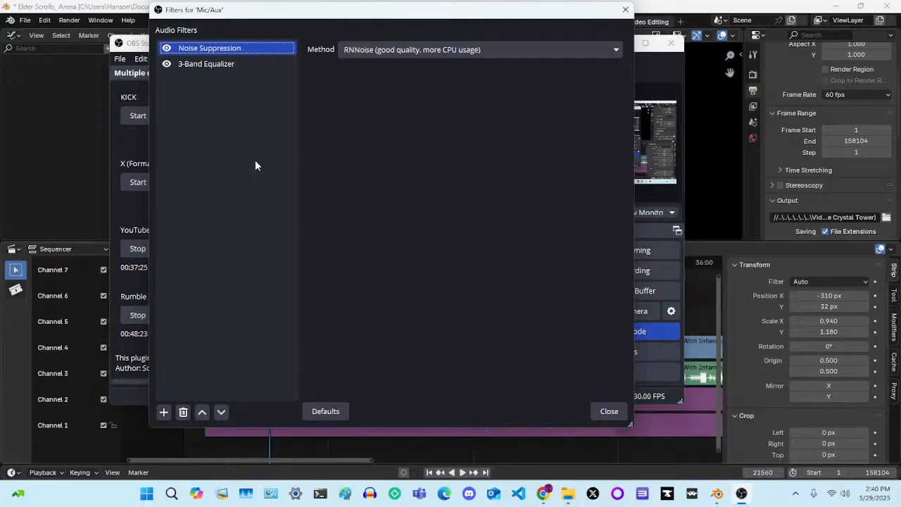
left_click(543, 52)
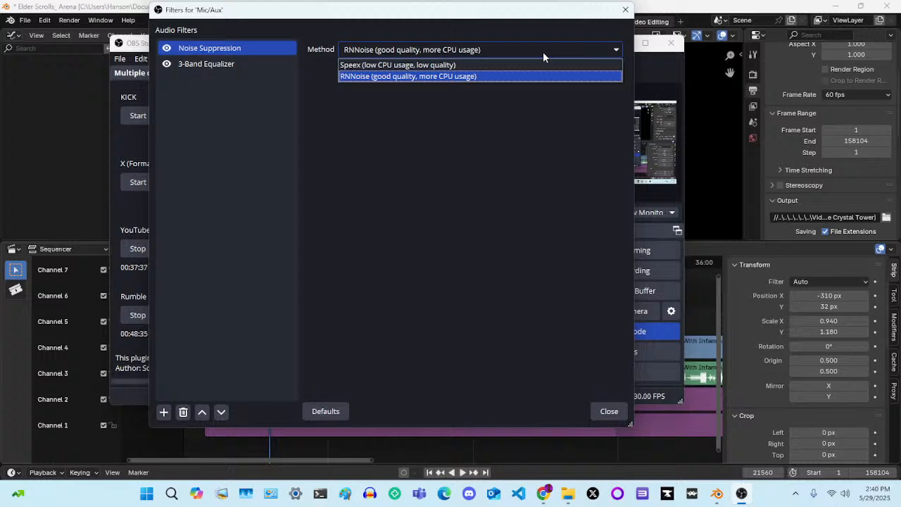
left_click(354, 147)
left_click(233, 63)
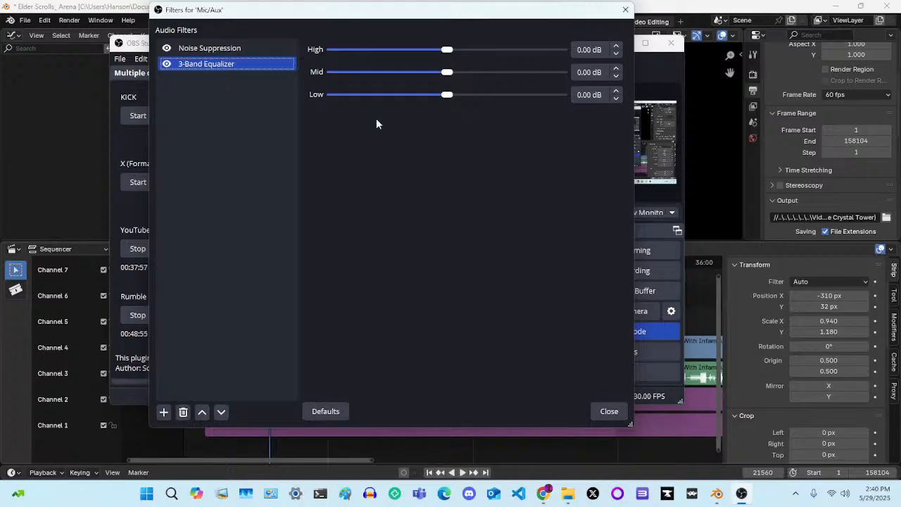
left_click(609, 411)
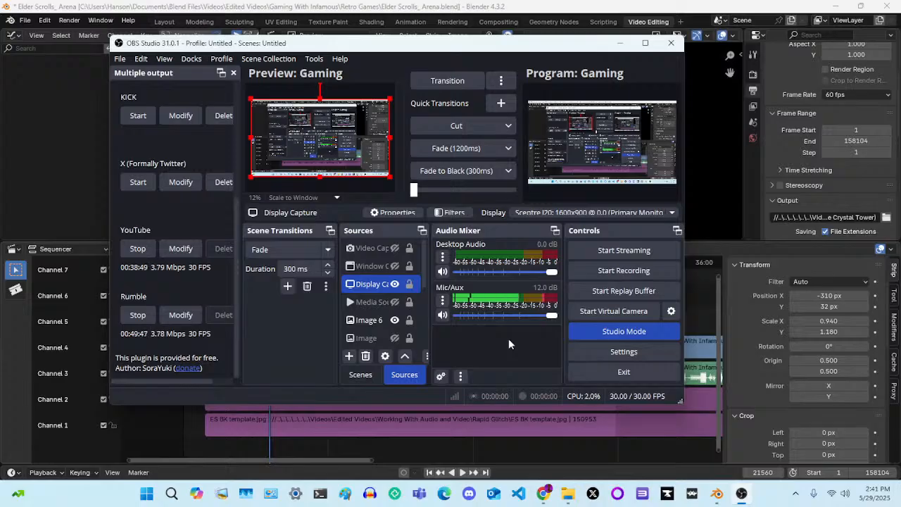
left_click(619, 43)
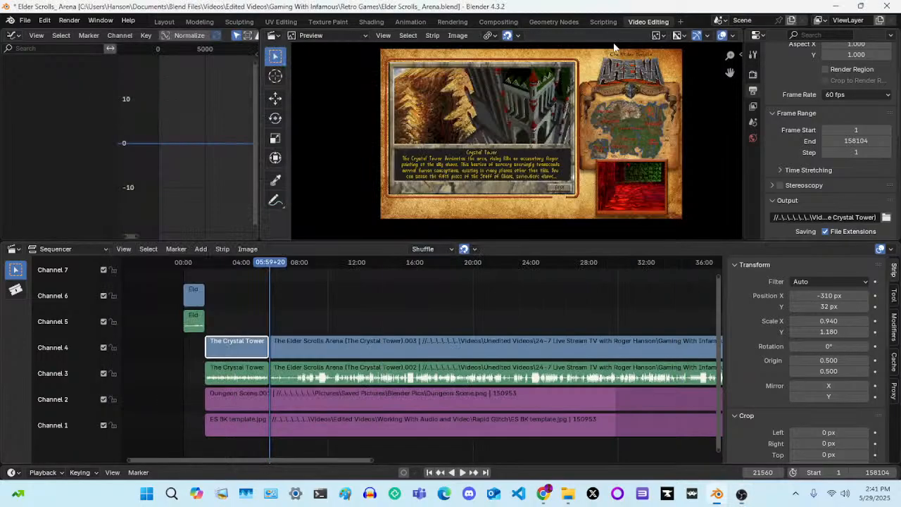
Select the second Crystal Tower audio strip on channel 3 and review its sound, time and source properties
left_click(331, 342)
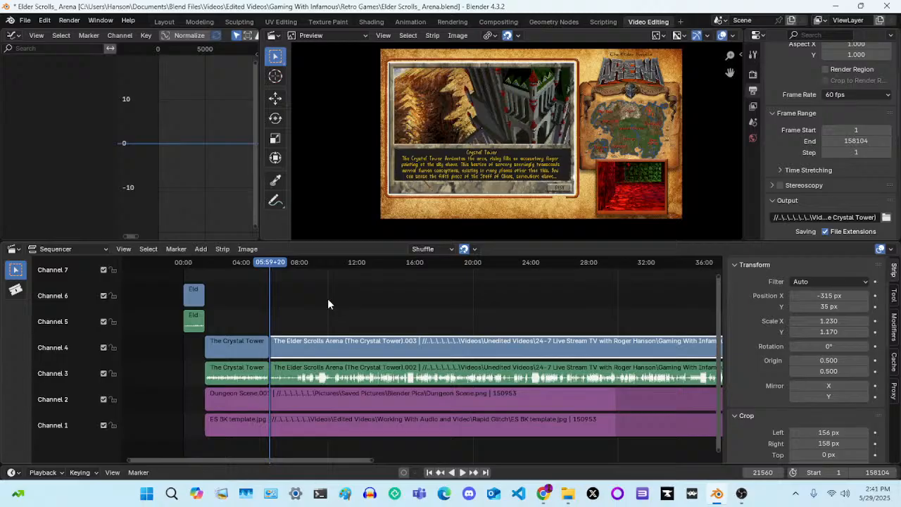
left_click(334, 375)
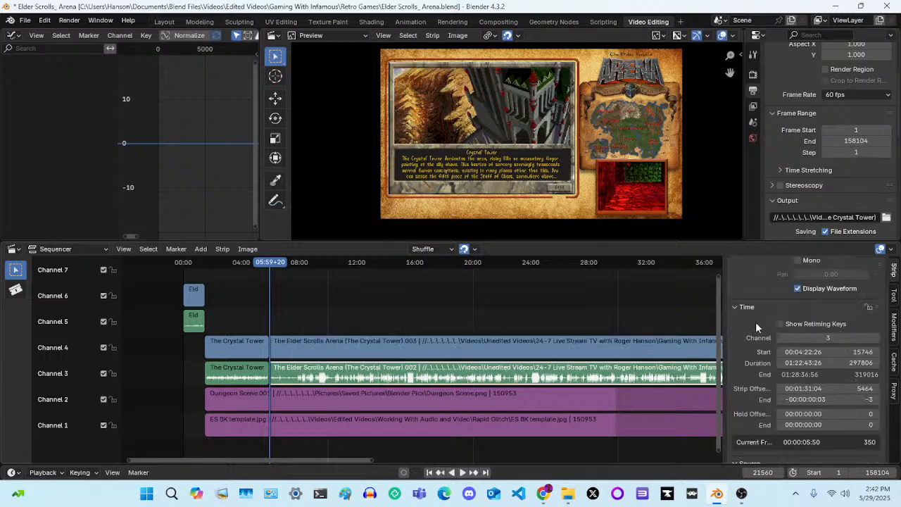
scroll(755, 322, "down", 5)
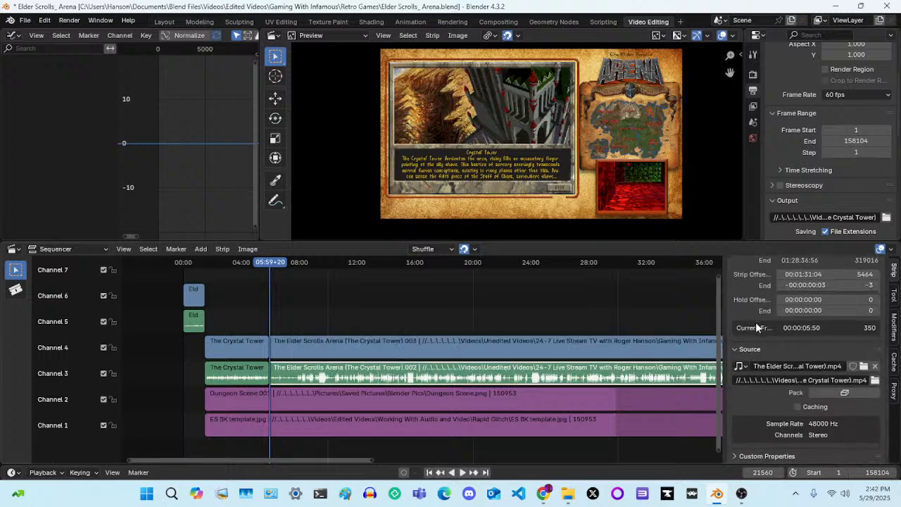
scroll(755, 321, "up", 5)
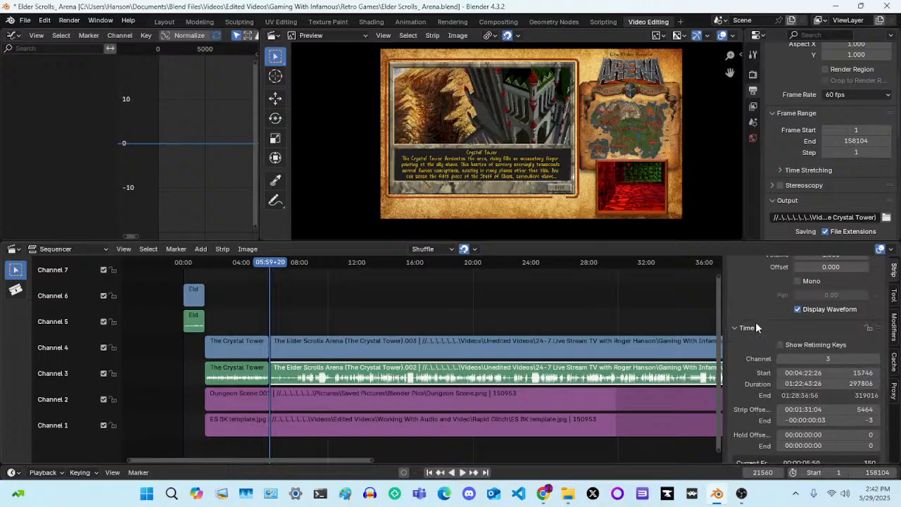
scroll(761, 329, "down", 3)
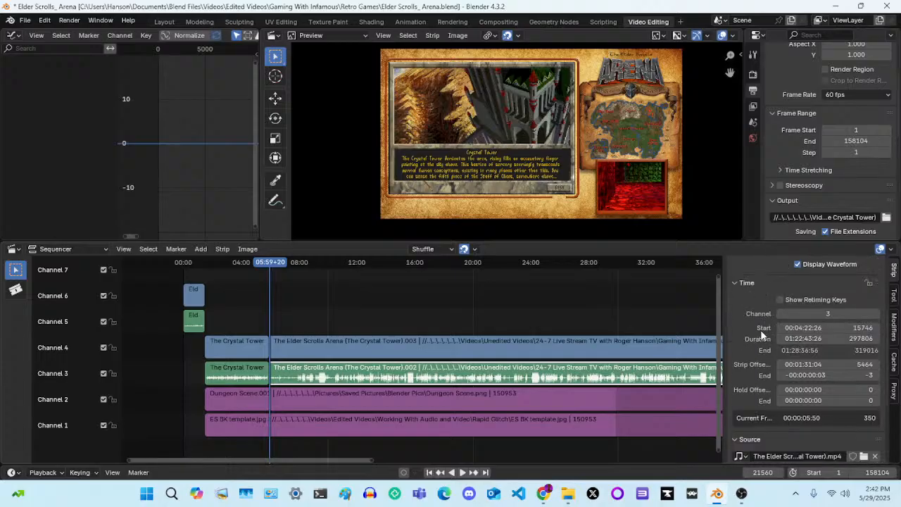
scroll(747, 360, "down", 3)
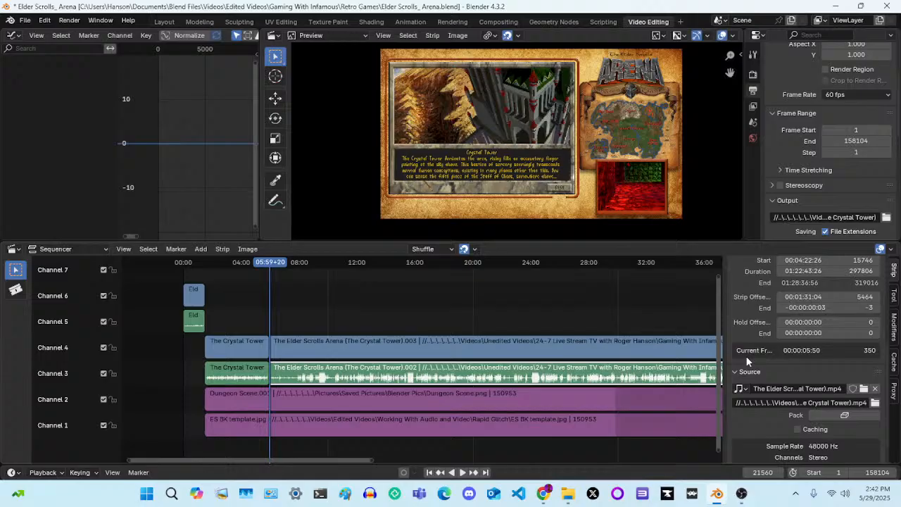
scroll(745, 355, "up", 4)
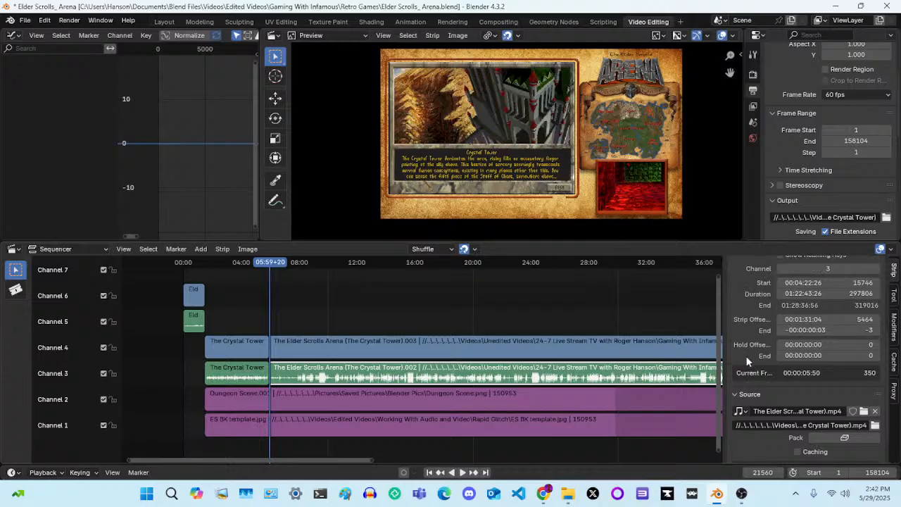
Add a Sound Equalizer modifier to the second Crystal Tower audio strip on channel 3
left_click(892, 329)
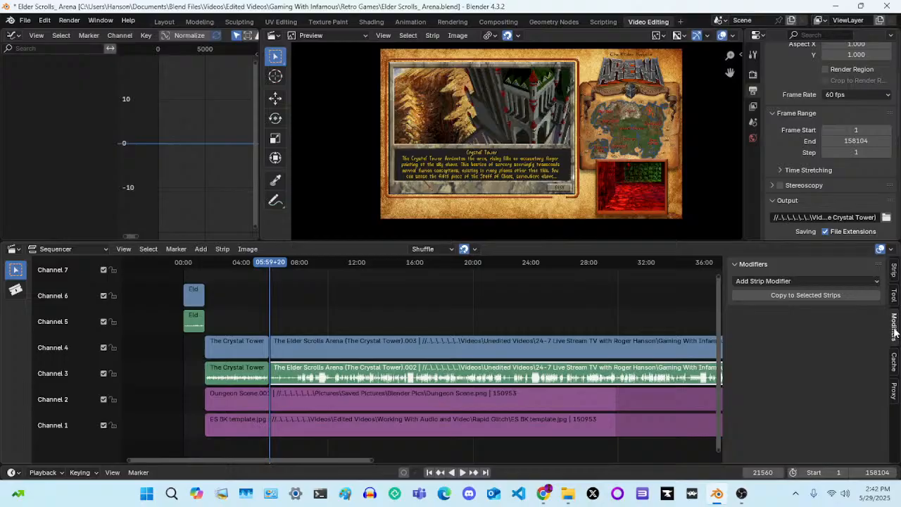
left_click(834, 284)
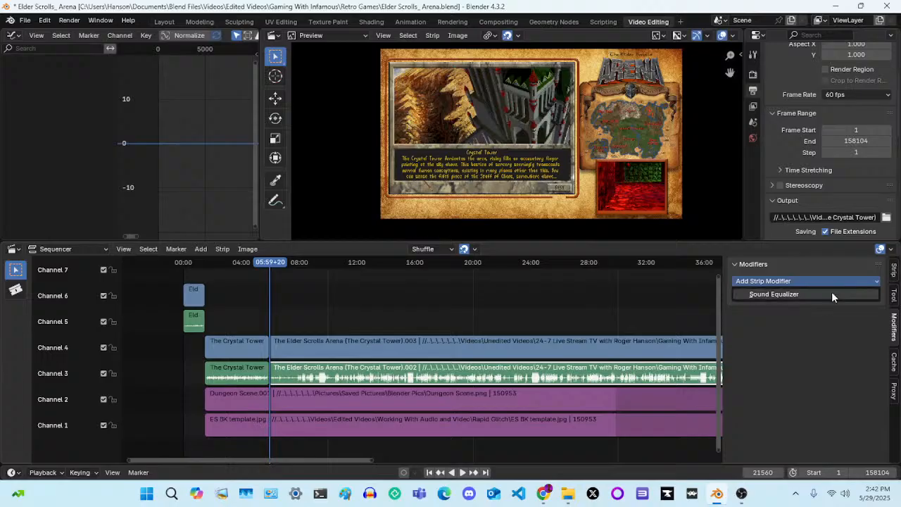
left_click(832, 294)
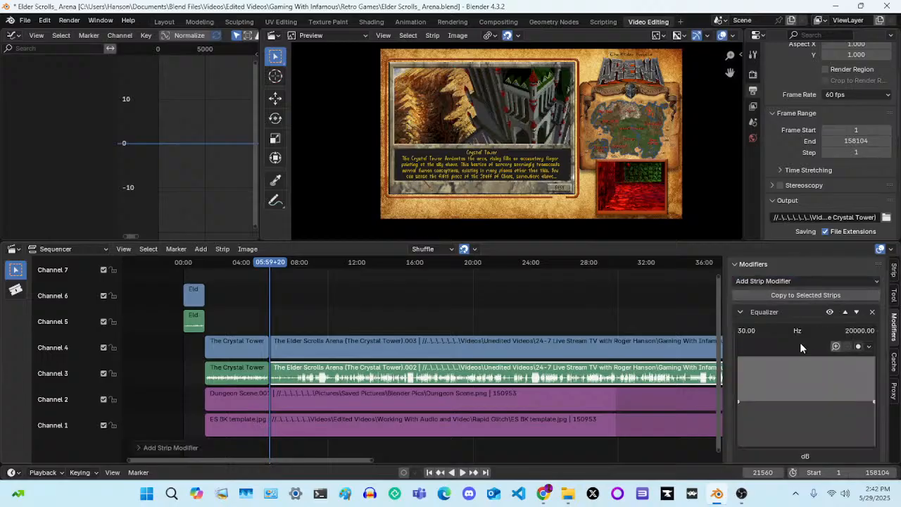
scroll(800, 341, "down", 1)
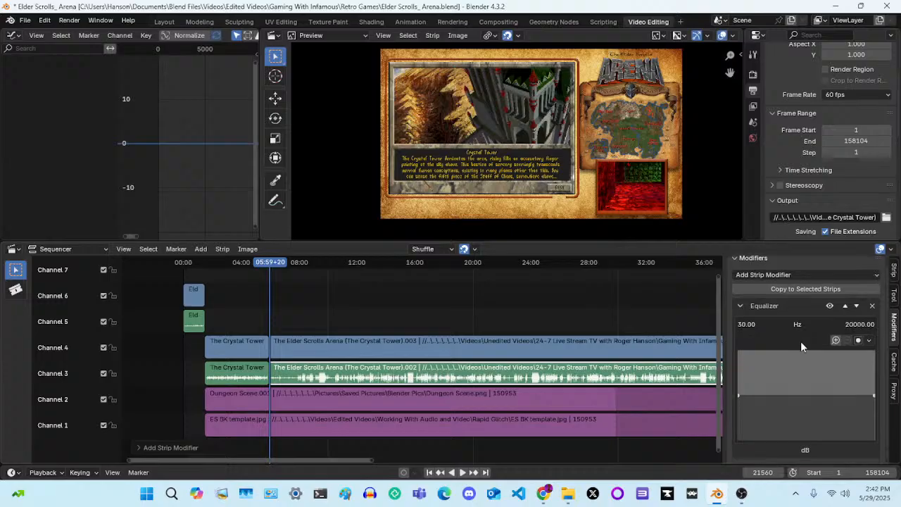
During playback, try the equalizer curve's high-frequency end at about 34.6 dB and at about -33.7 dB
key("space")
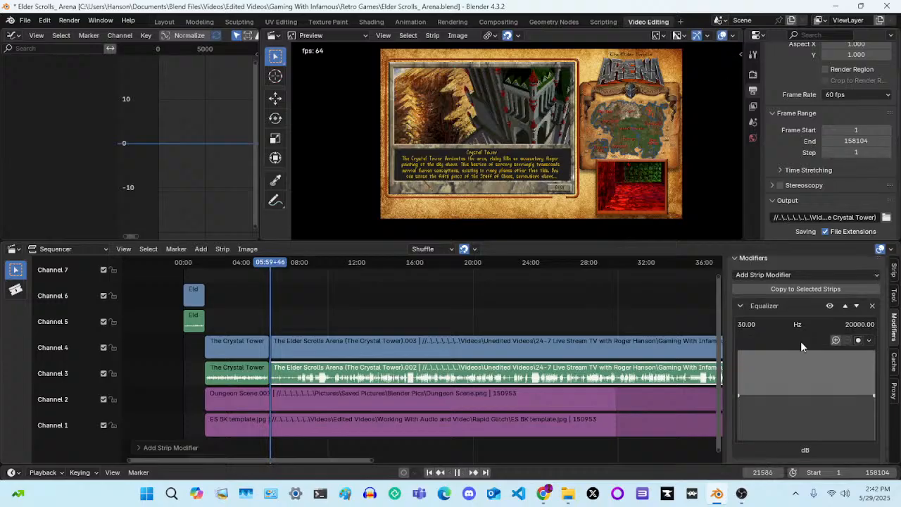
left_click(866, 341)
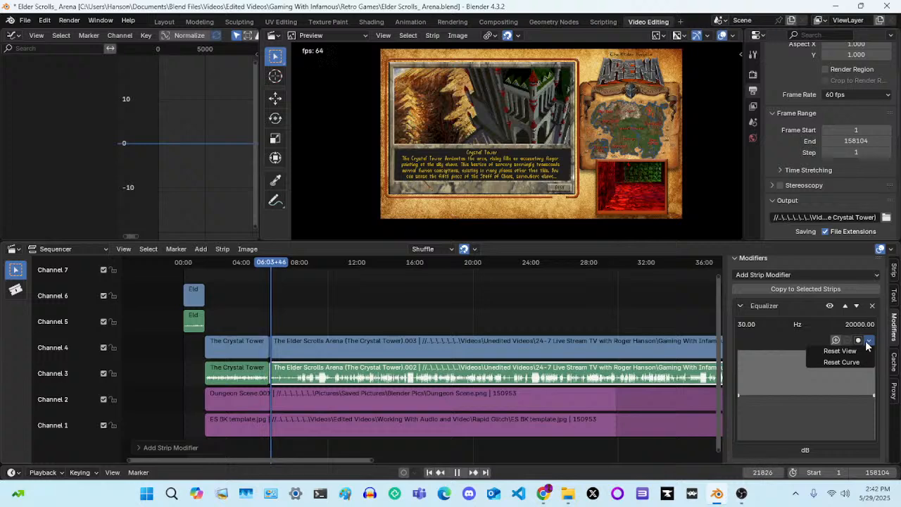
left_click(867, 342)
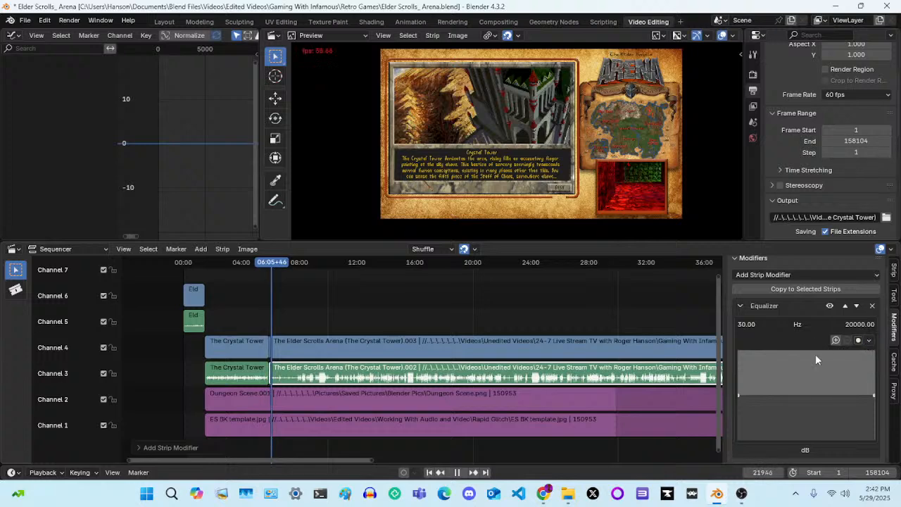
left_click_drag(870, 395, 873, 352)
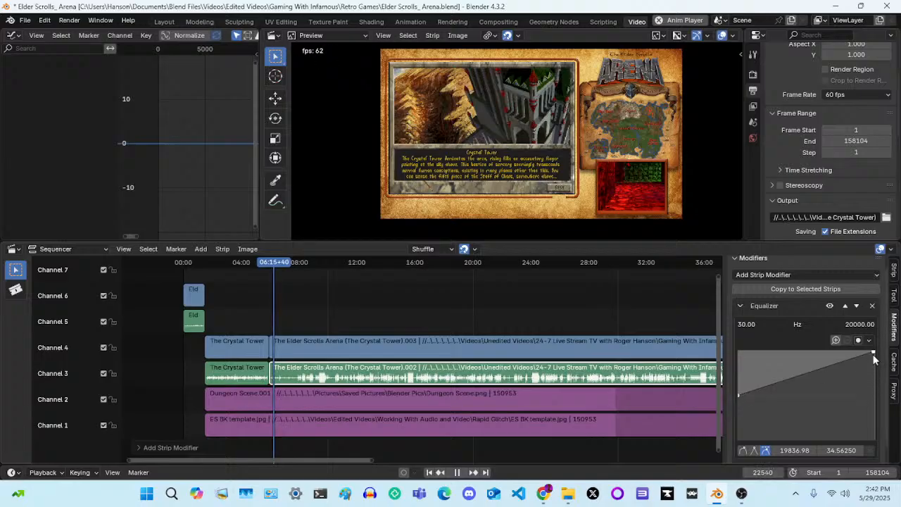
left_click_drag(873, 352, 873, 438)
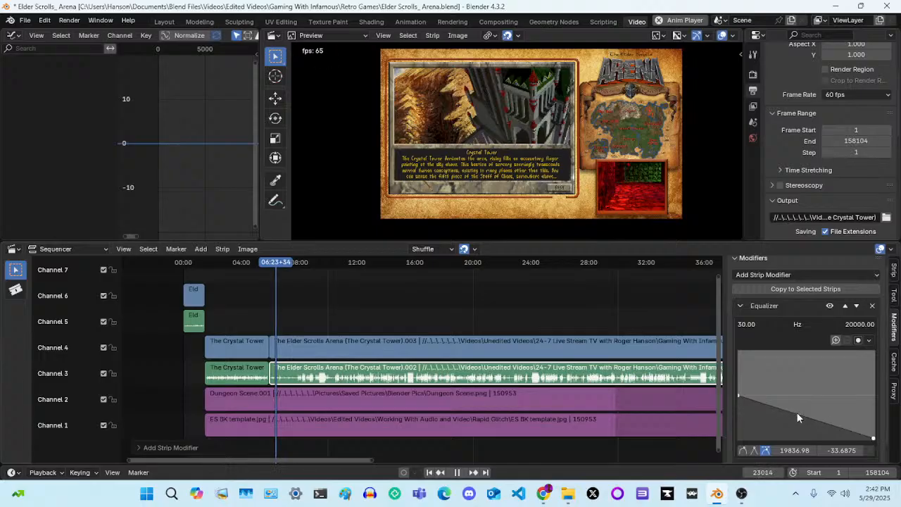
Add a middle equalizer point at about 8670 Hz and -29.3 dB, and try the 30 Hz end at 35 dB and -1.75 dB
mouse_move(797, 415)
left_mouse_down()
mouse_move(808, 404)
mouse_move(784, 428)
mouse_move(801, 412)
mouse_move(782, 419)
left_mouse_up()
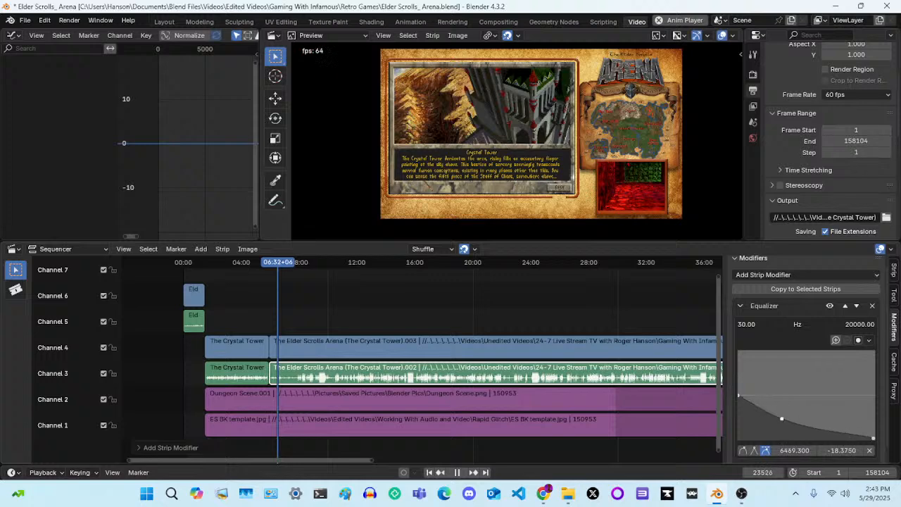
left_click(739, 397)
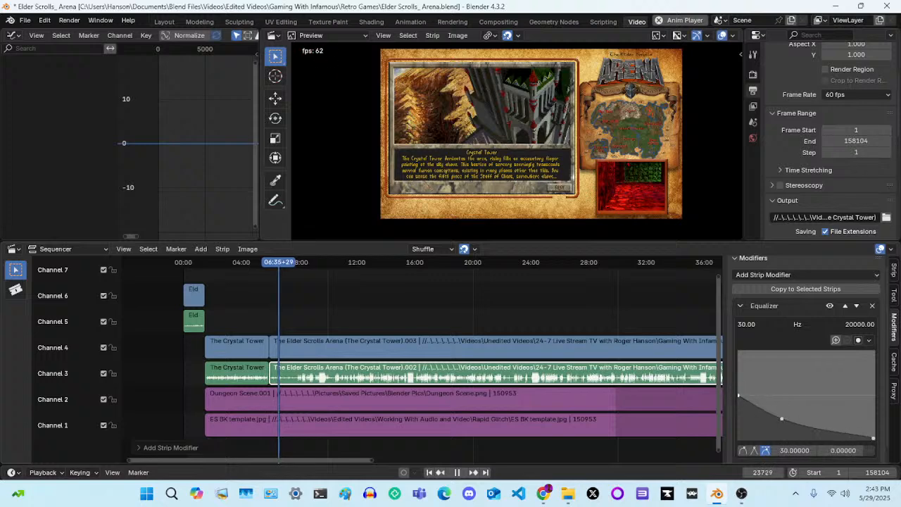
left_click_drag(738, 396, 738, 350)
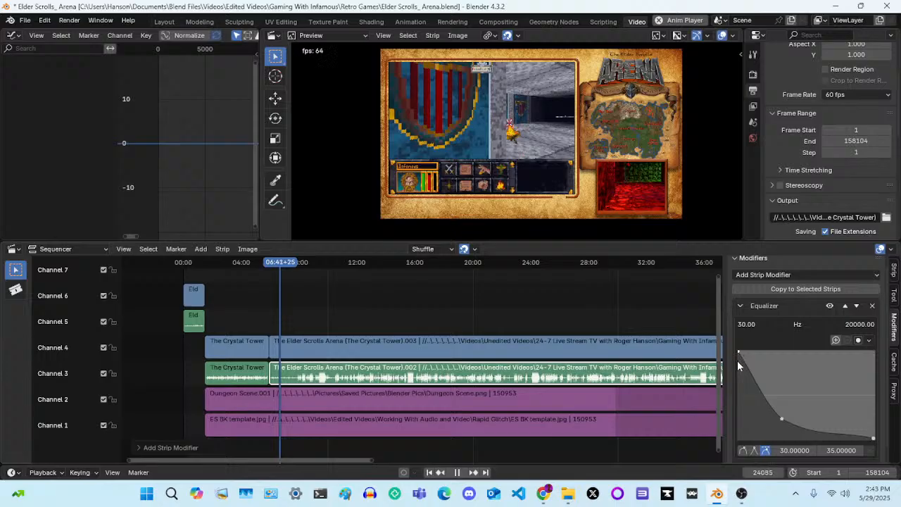
left_click_drag(739, 351, 738, 398)
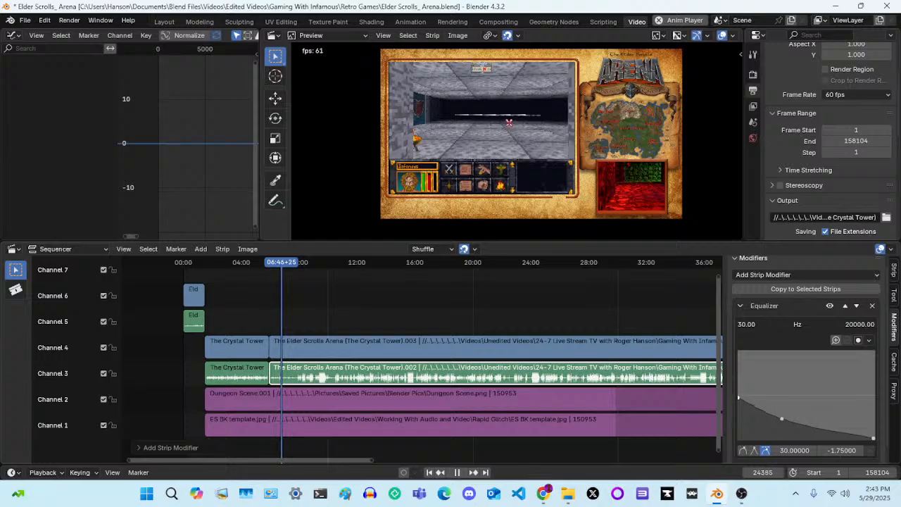
left_click(776, 423)
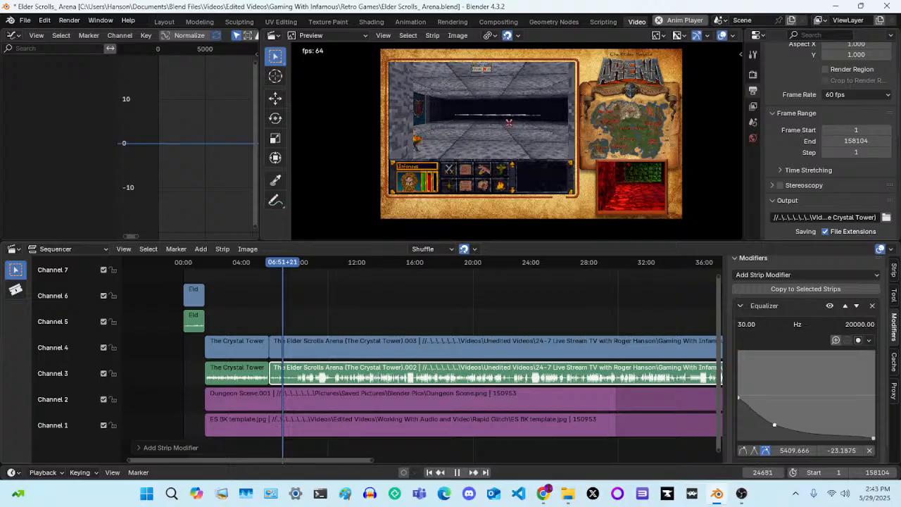
left_click_drag(776, 423, 796, 432)
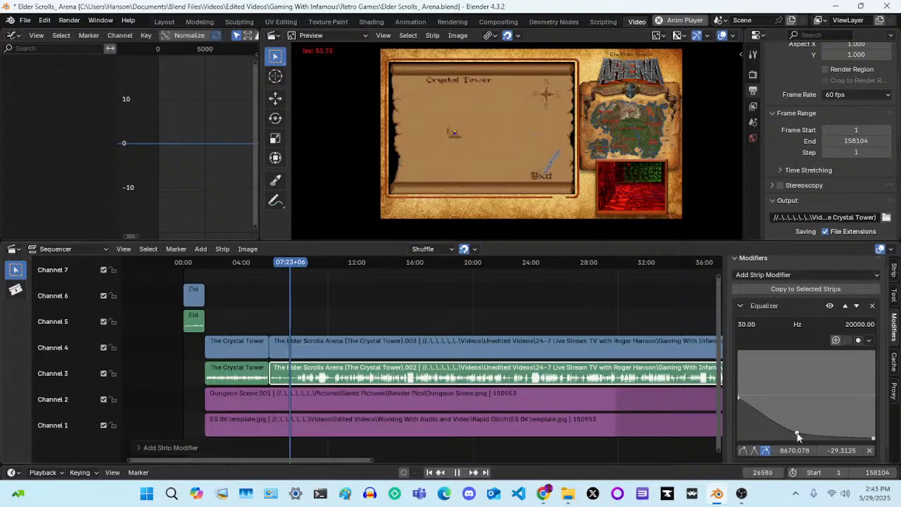
Try vector and auto handles on the middle equalizer point at about 2068 Hz and -31.5 dB, and remove the Equalizer modifier
left_click(754, 451)
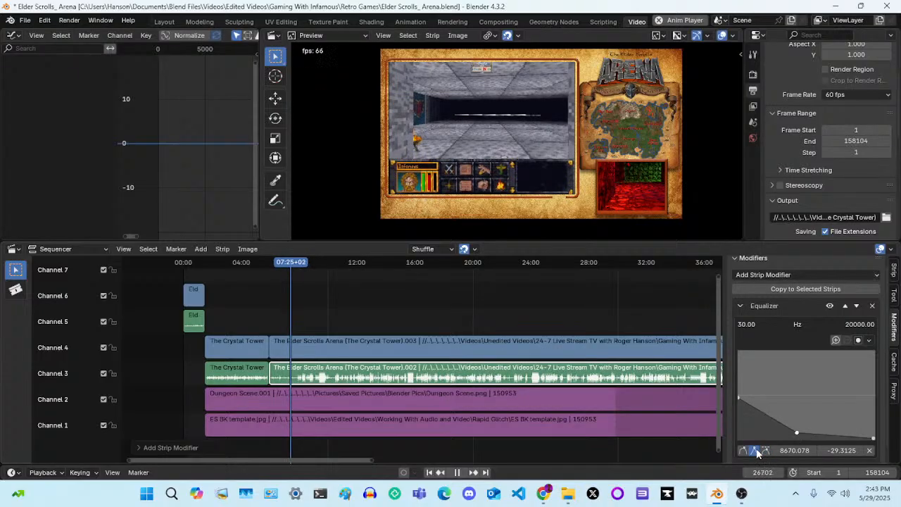
left_click_drag(798, 434, 751, 435)
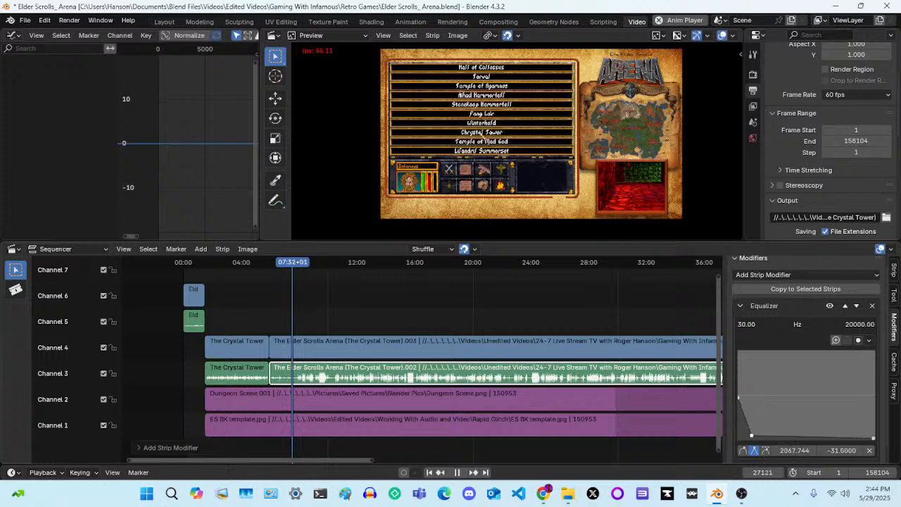
left_click(745, 450)
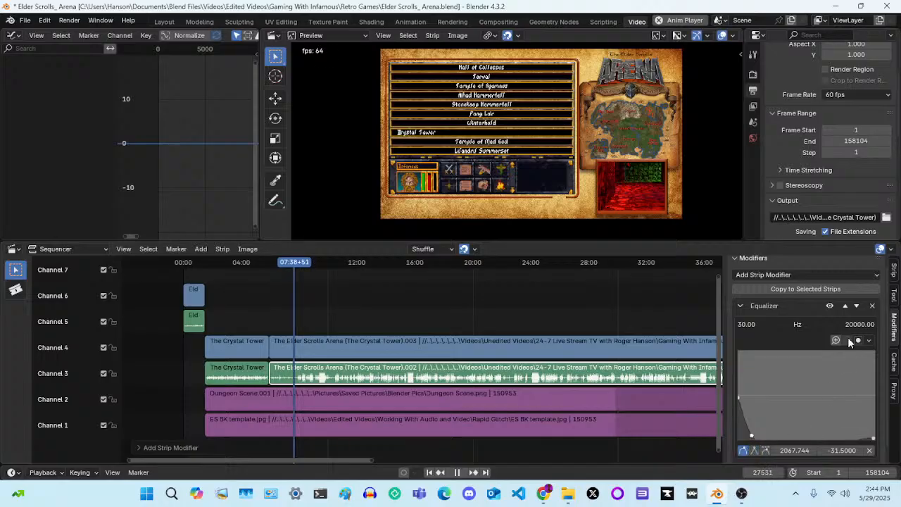
left_click(871, 306)
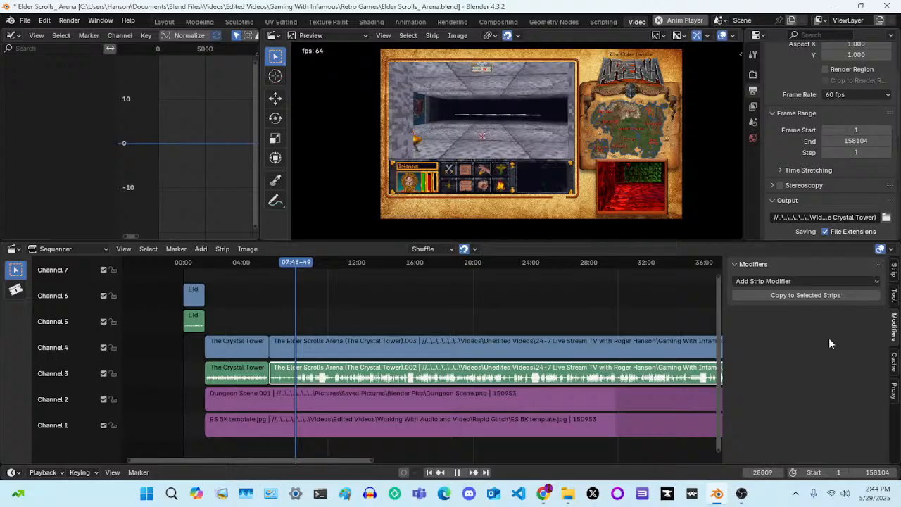
Show the second Crystal Tower audio strip's settings and replay the stretch around 06:36 to 06:38 where the gameplay picture returns from black
left_click(895, 271)
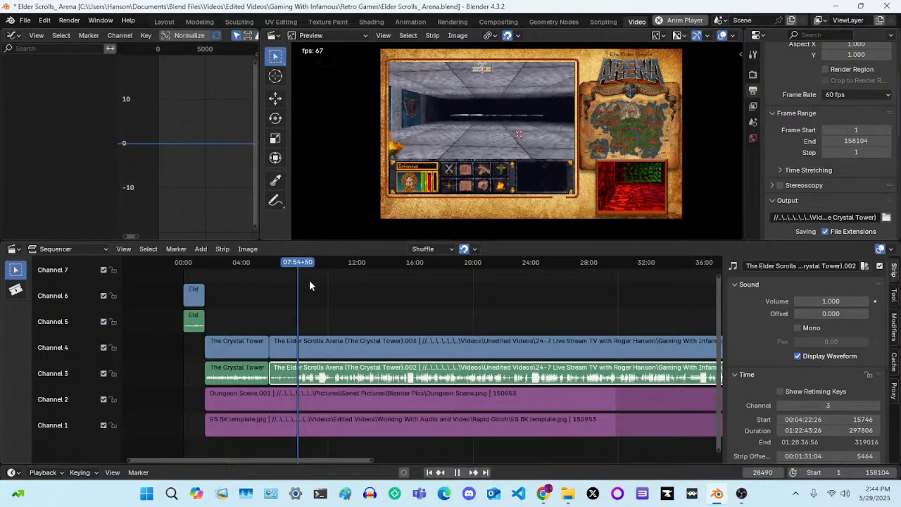
left_click_drag(297, 265, 279, 272)
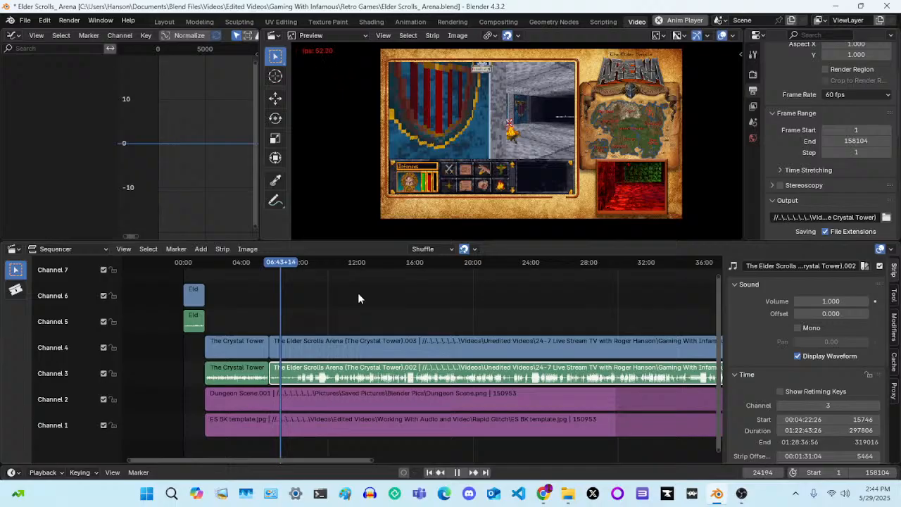
key("space")
left_click(280, 264)
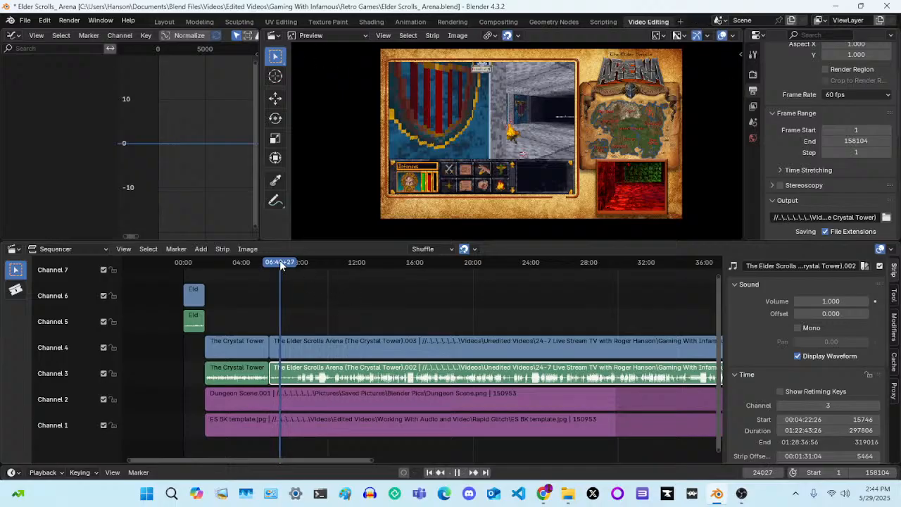
left_click_drag(280, 264, 278, 264)
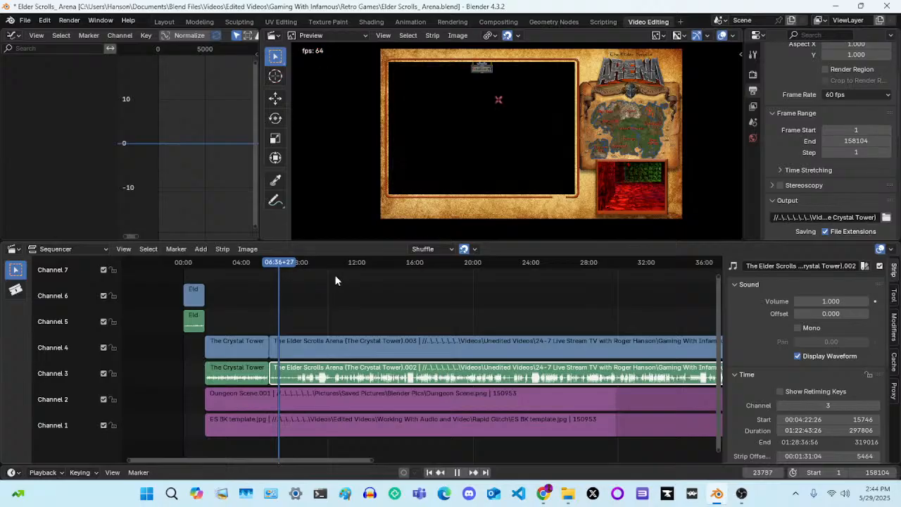
key("space")
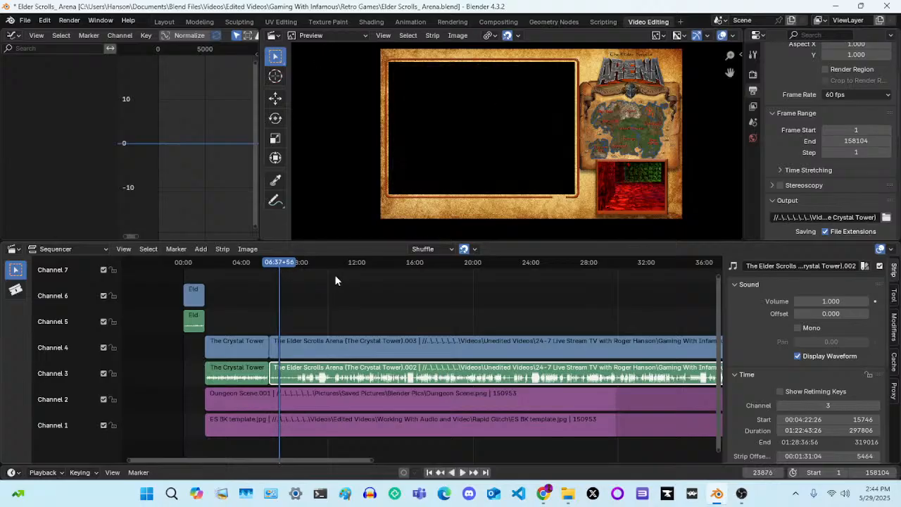
key("space")
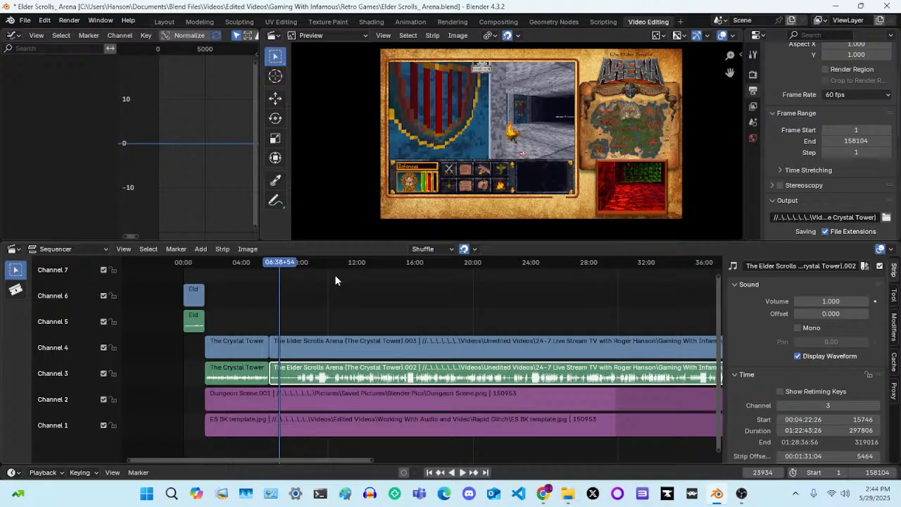
Move the playhead frame by frame to 06:38+08, the last frame with a black gameplay view before the dungeon appears
key("Left")
key("Left")
key("Left")
key("Left")
key("Left")
key("Left")
key("Left")
key("Left")
key("Left")
key("Left")
key("Left")
key("Left")
key("Left")
key("Left")
key("Left")
key("Left")
key("Left")
key("Left")
key("Left")
key("Left")
key("Left")
key("Left")
key("Left")
key("Left")
key("Left")
key("Left")
key("Left")
key("Left")
key("Left")
key("Left")
key("Left")
key("Left")
key("Left")
key("Left")
key("Left")
key("Left")
key("Left")
key("Left")
key("Left")
key("Left")
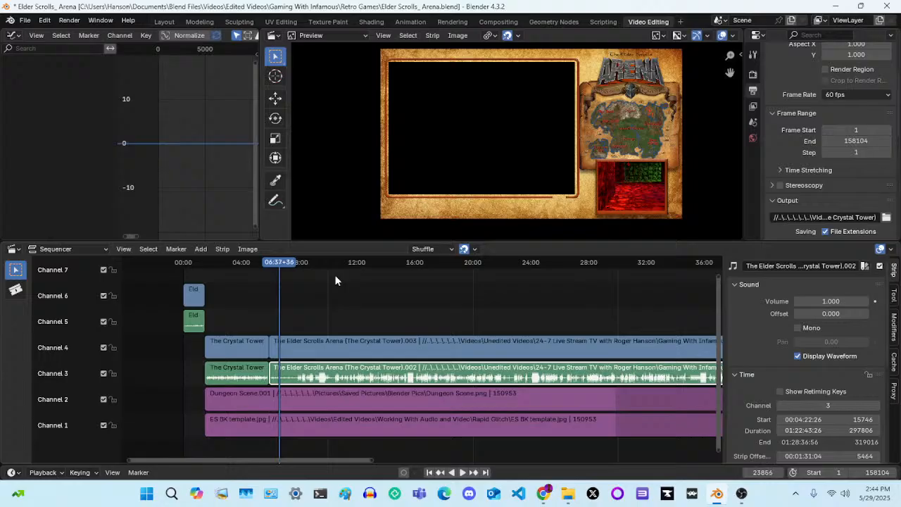
key("Right")
key("Right")
key("Right")
key("Right")
key("Right")
key("Right")
key("Right")
key("Right")
key("Right")
key("Right")
key("Right")
key("Right")
key("Right")
key("Right")
key("Right")
key("Right")
key("Right")
key("Right")
key("Right")
key("Right")
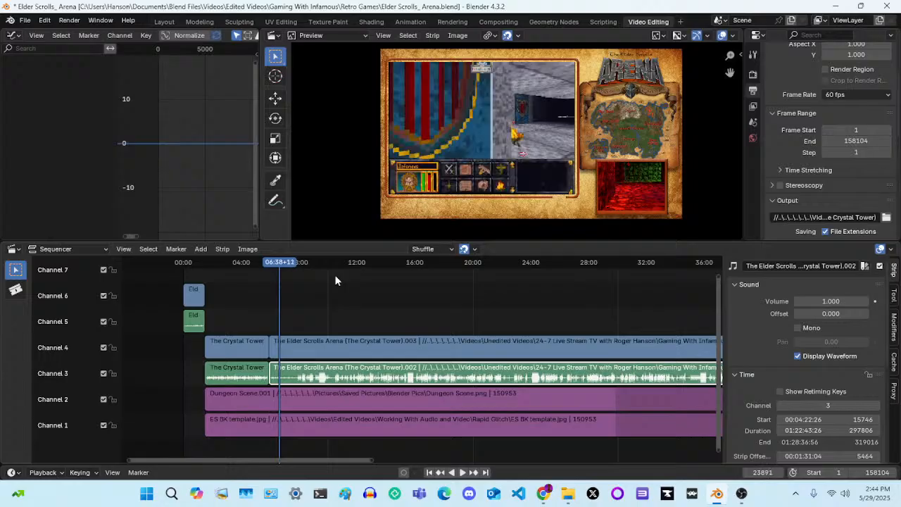
key("Left")
key("Left")
key("Left")
key("Right")
key("Left")
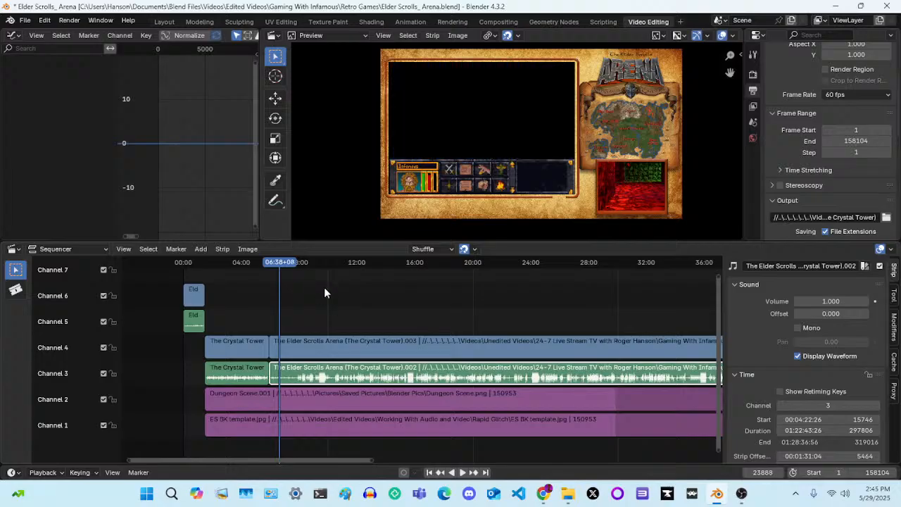
Split the second Crystal Tower video and audio strips at 06:38+08 and compare the frames on both sides of the cut
left_click_drag(328, 307, 352, 378)
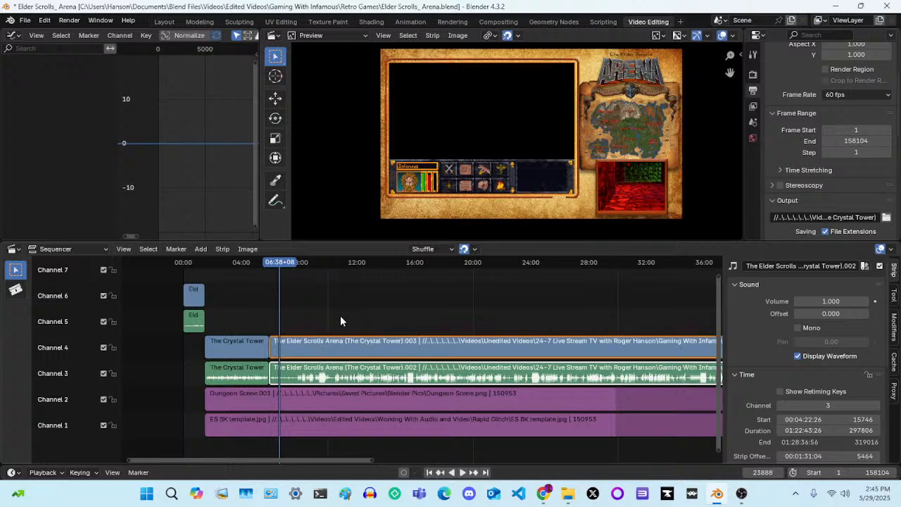
key("k")
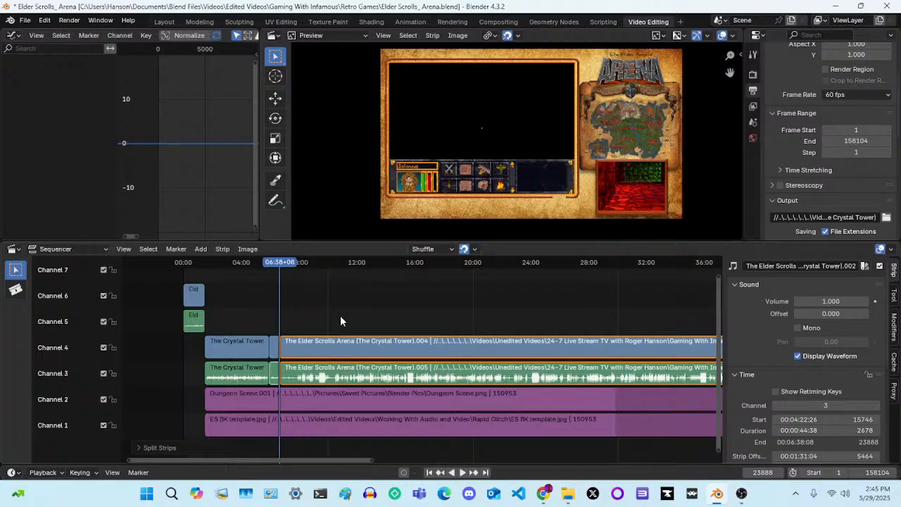
key("Left")
key("Right")
key("Right")
key("Right")
key("Right")
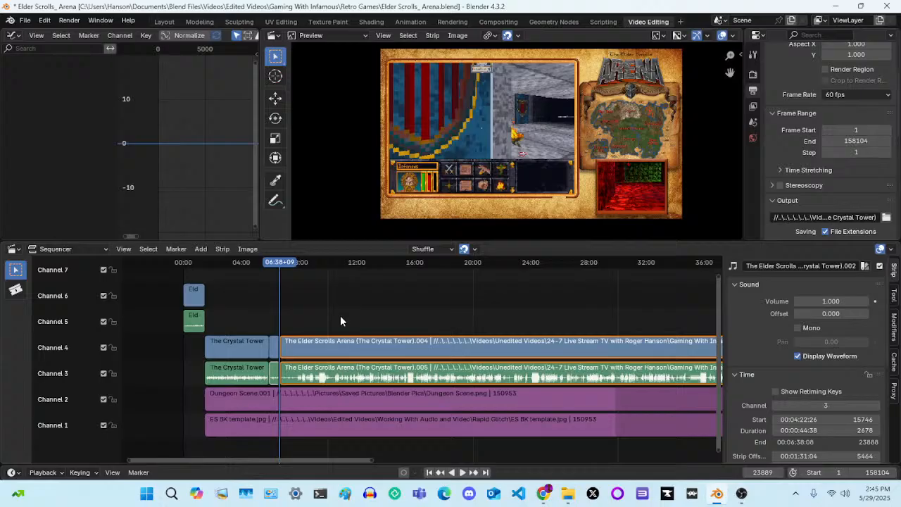
key("Left")
key("Right")
key("Left")
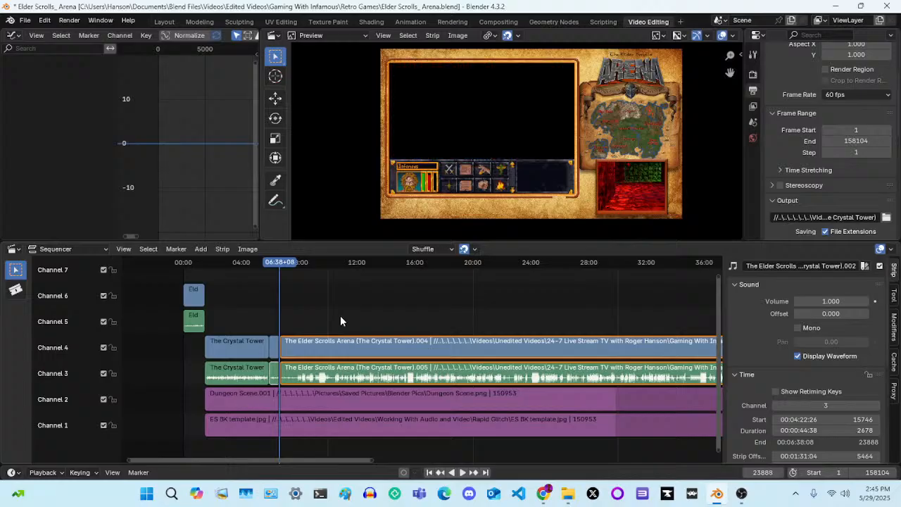
key("Right")
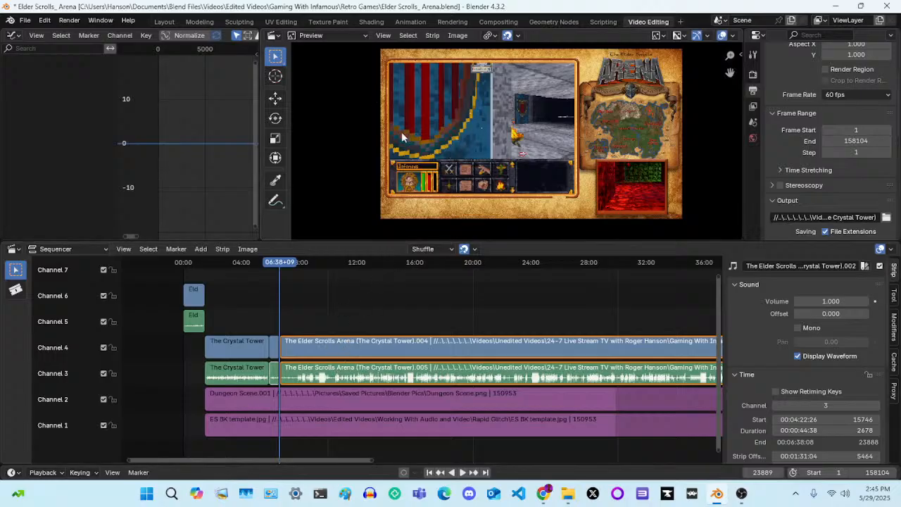
Select the Crystal Tower video and audio strips after the cut on channels 4 and 3, individually and together
left_click(331, 344)
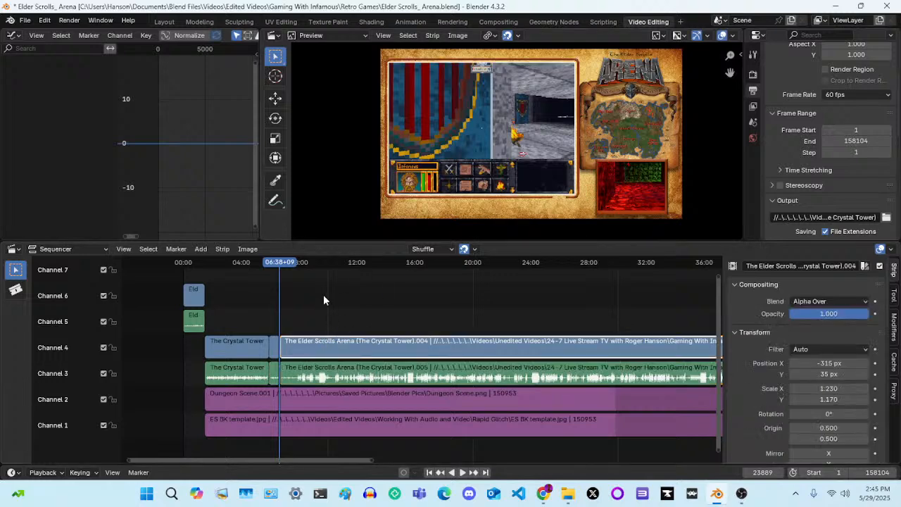
left_click_drag(325, 295, 356, 379)
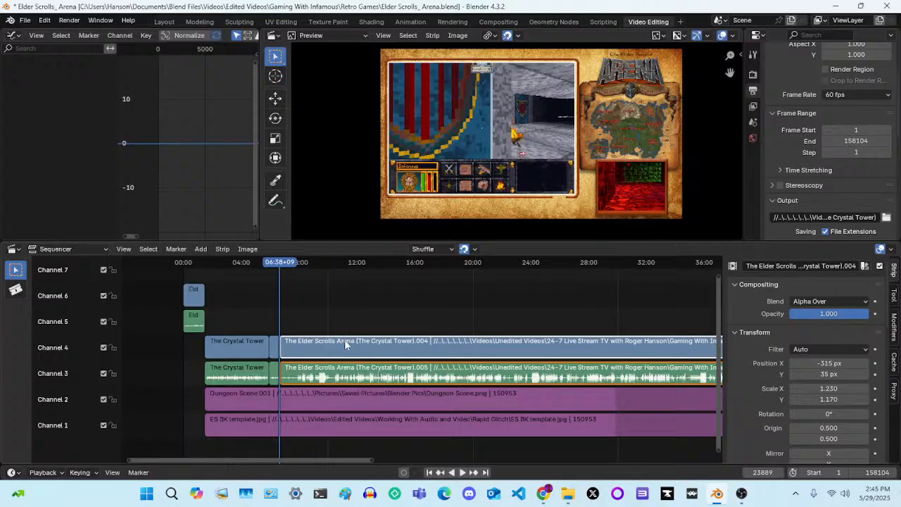
left_click(349, 379)
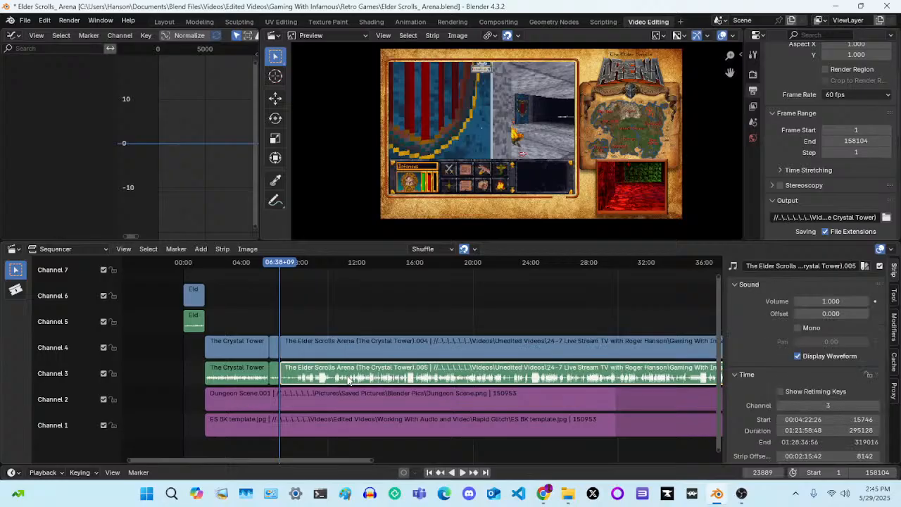
left_click_drag(335, 291, 360, 381)
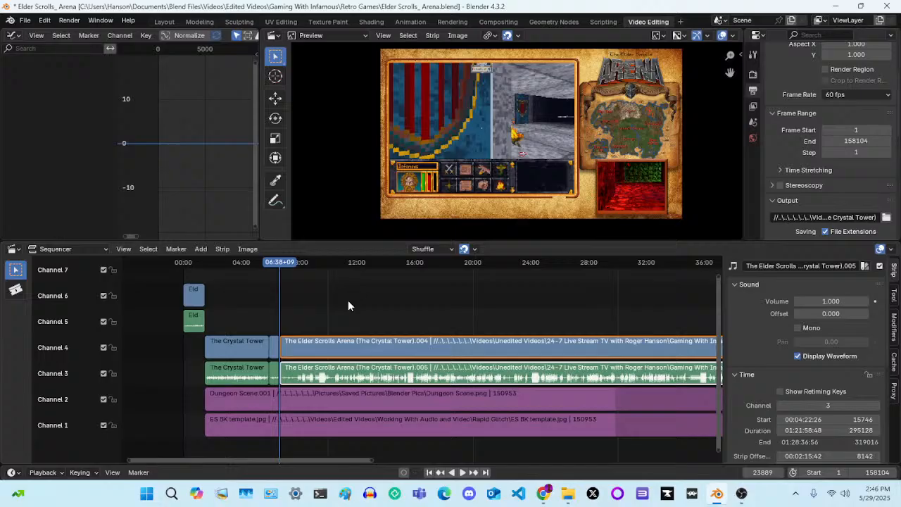
Play the first seconds after the 06:38 cut and inspect the strips and audio waveform around it in close-up
key("space")
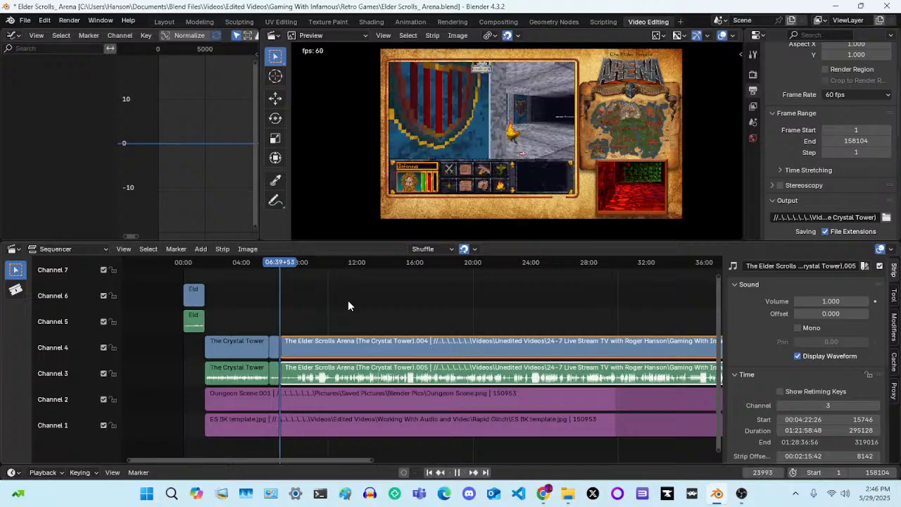
key("space")
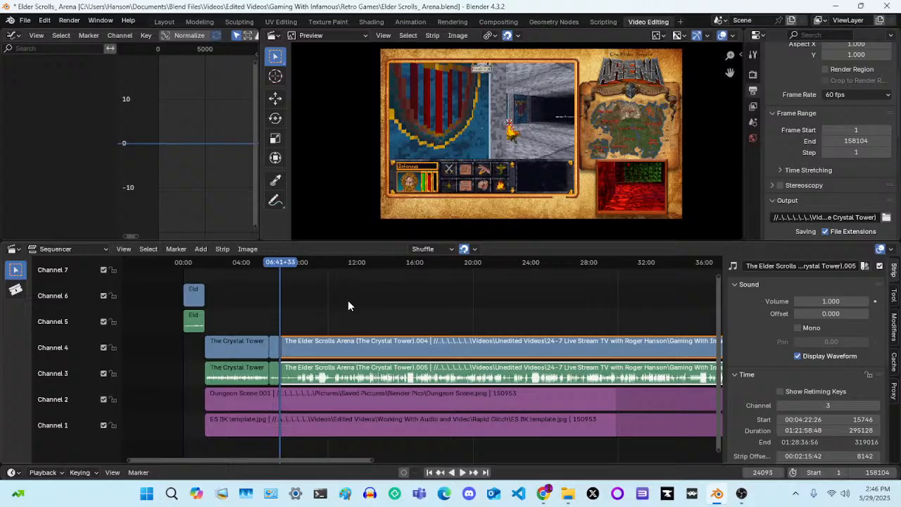
key("Left")
key("Left")
key("Left")
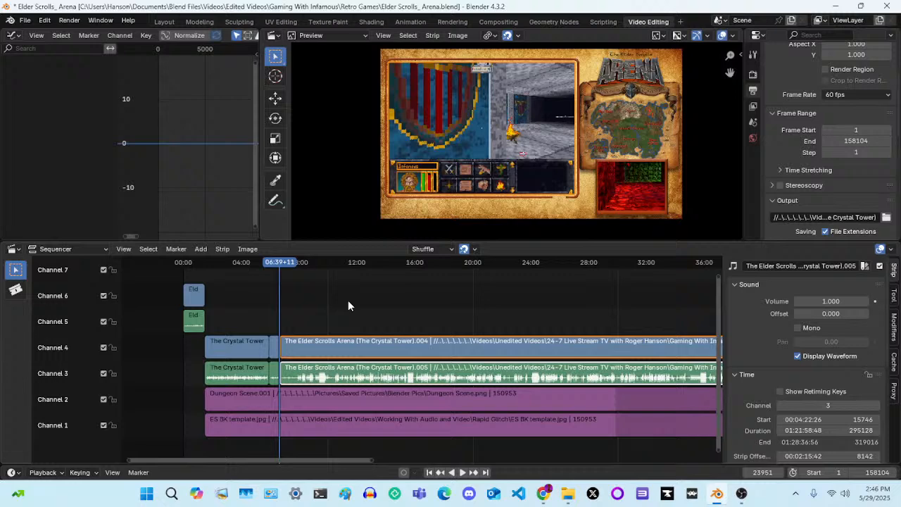
scroll(348, 303, "up", 4)
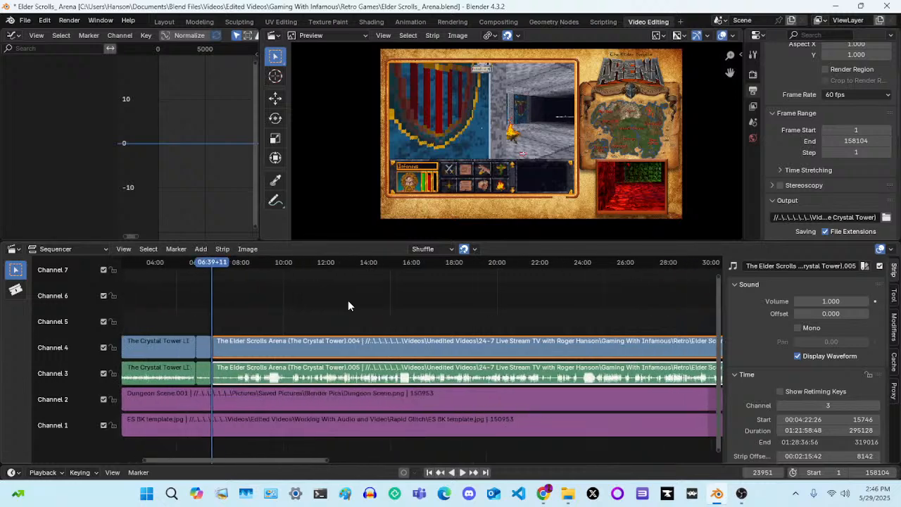
scroll(348, 305, "up", 1)
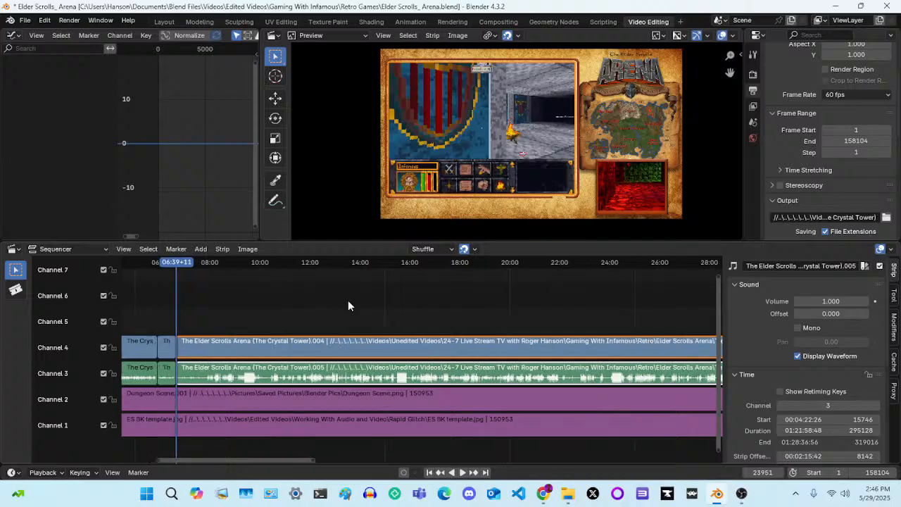
key("space")
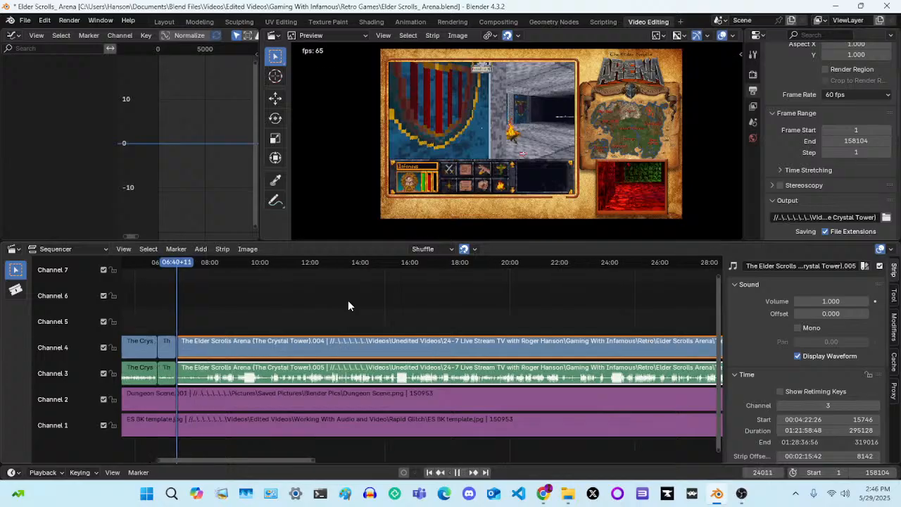
key("space")
scroll(348, 305, "up", 1)
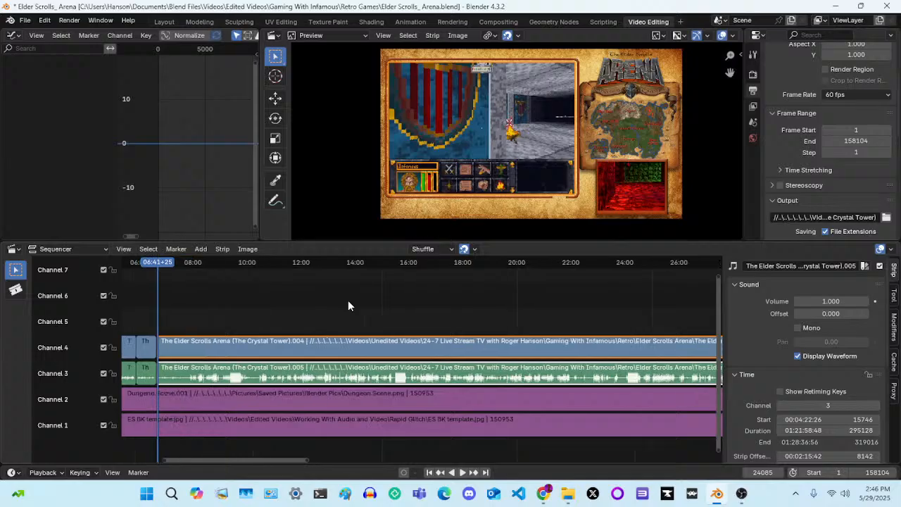
middle_click_drag(347, 305, 590, 322)
scroll(590, 323, "up", 5)
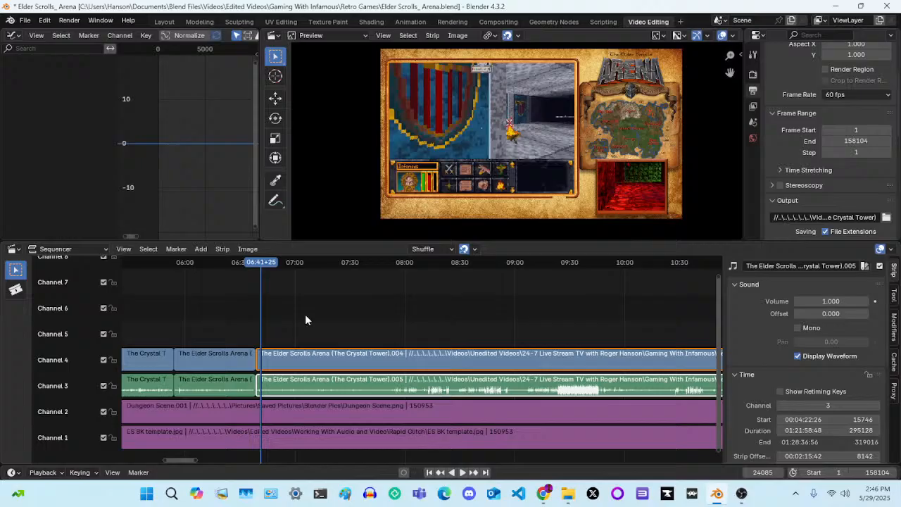
Deselect the strips at the cut, undo the selection changes and the split, and return the playhead to 06:38+08
key("Page_Down")
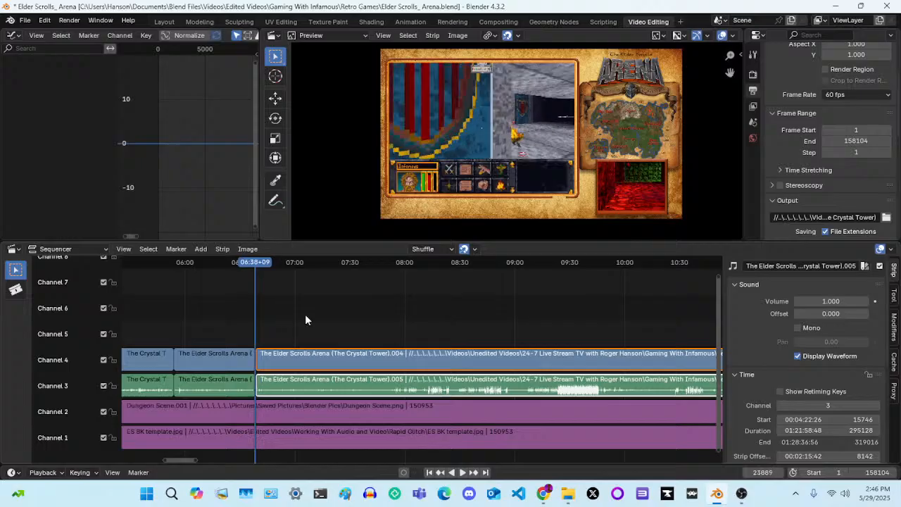
left_click(305, 316)
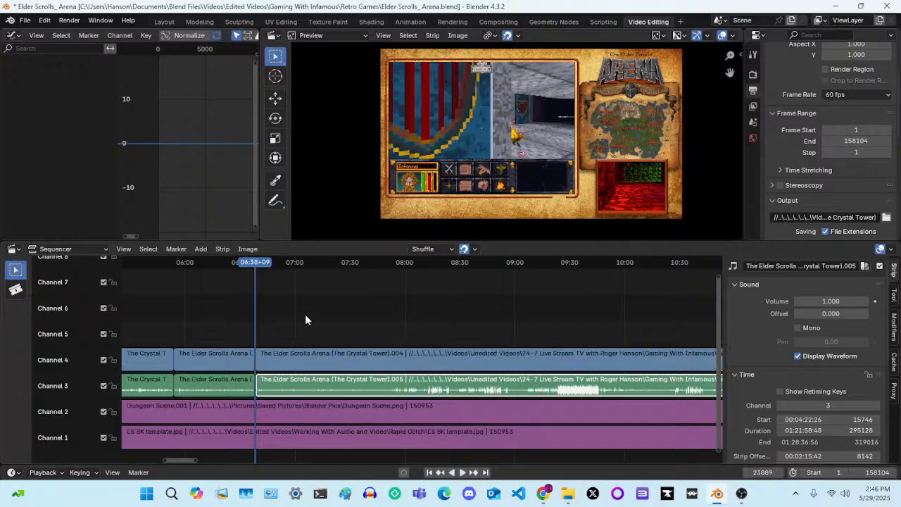
key("ctrl+z")
key("ctrl+z")
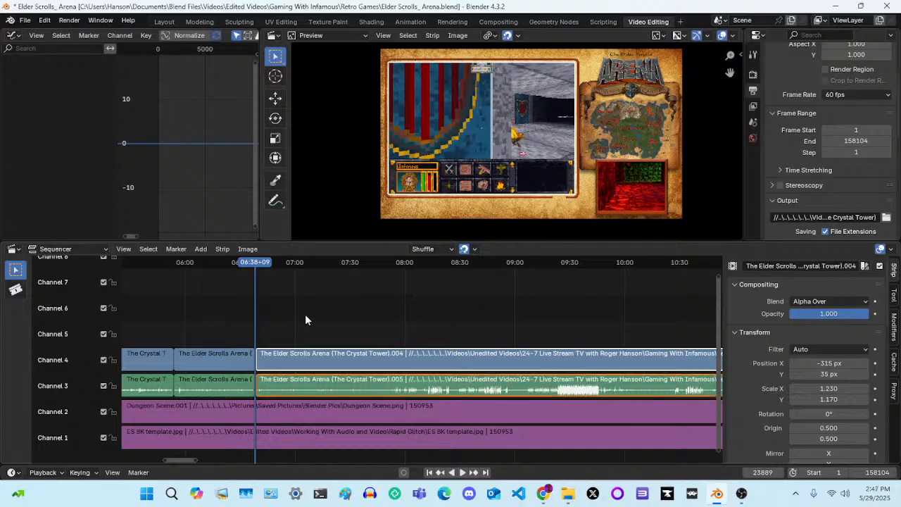
key("ctrl+z")
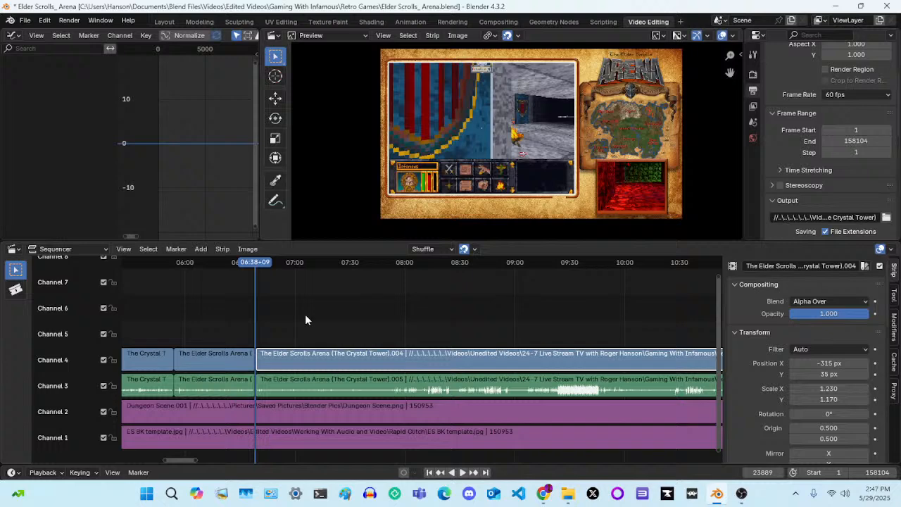
key("ctrl+z")
key("Left")
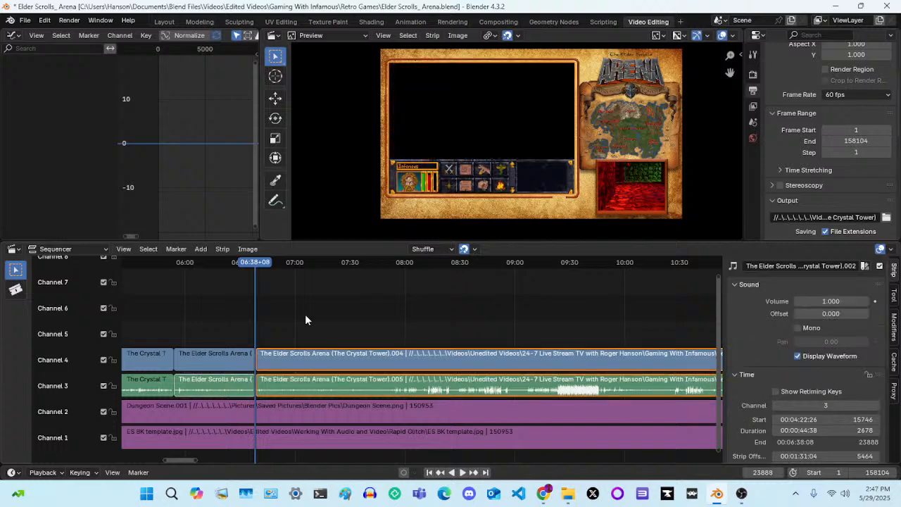
key("ctrl+z")
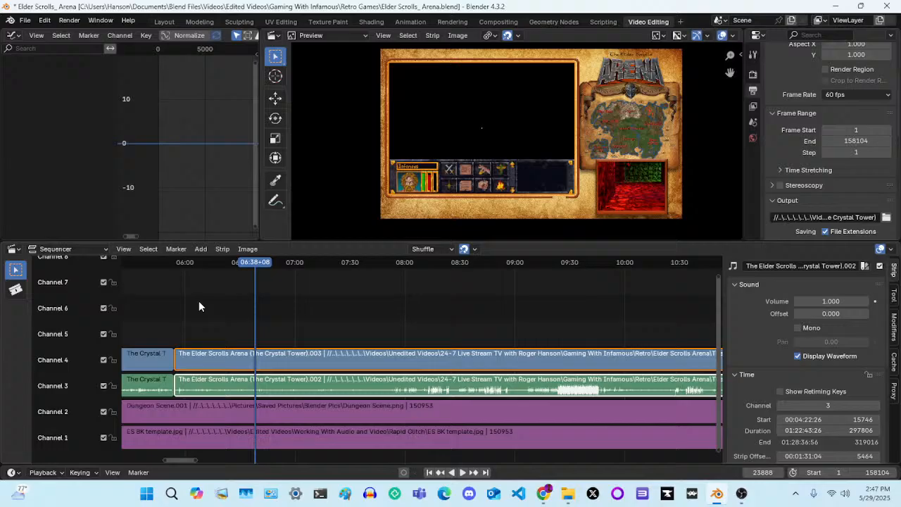
Split both strips at 06:38+08 with the earlier parts left selected, undo it, split again with the later parts selected, and play the cut
key("k")
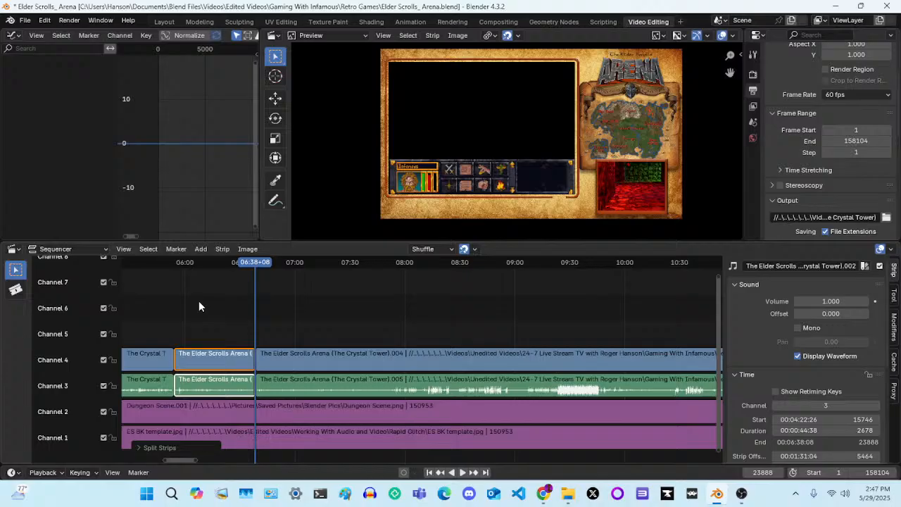
key("ctrl+z")
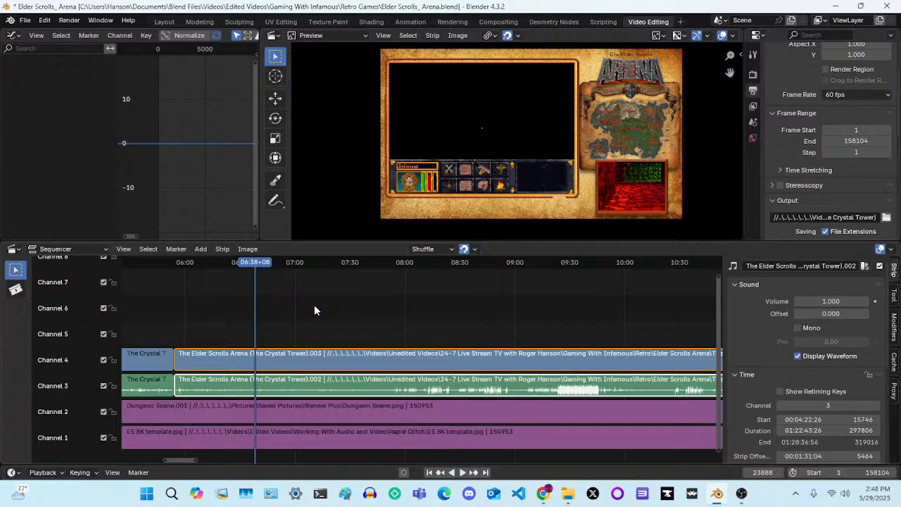
key("k")
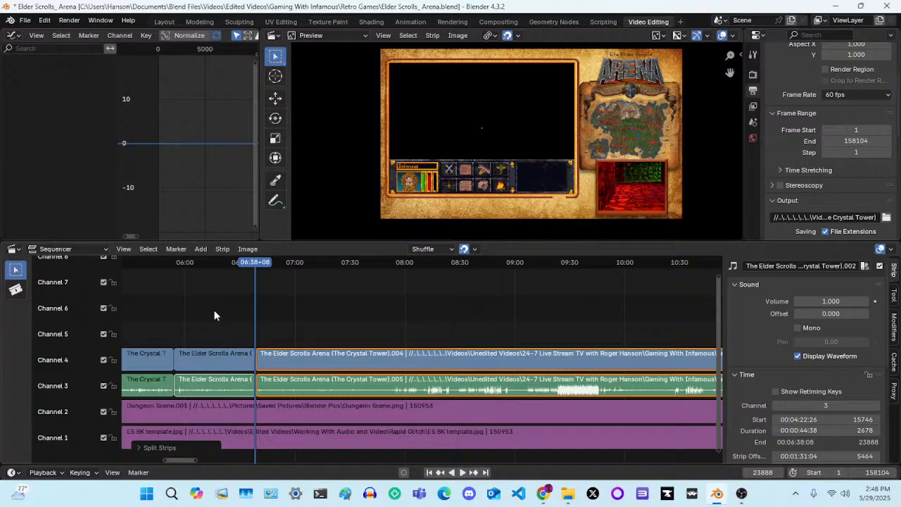
key("space")
key("space")
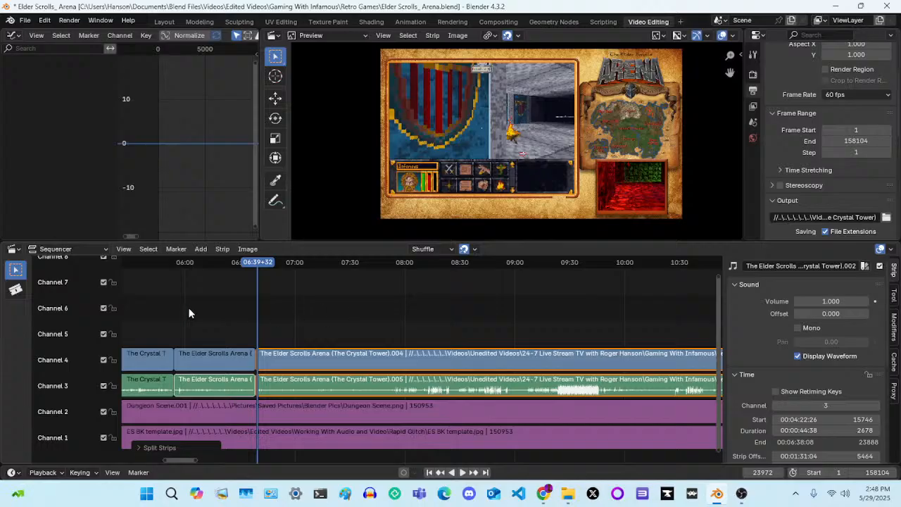
Split the channel 3 and 4 strips at 06:39+32, delete the short section before it, and slide the later strips back against the preceding clips
key("k")
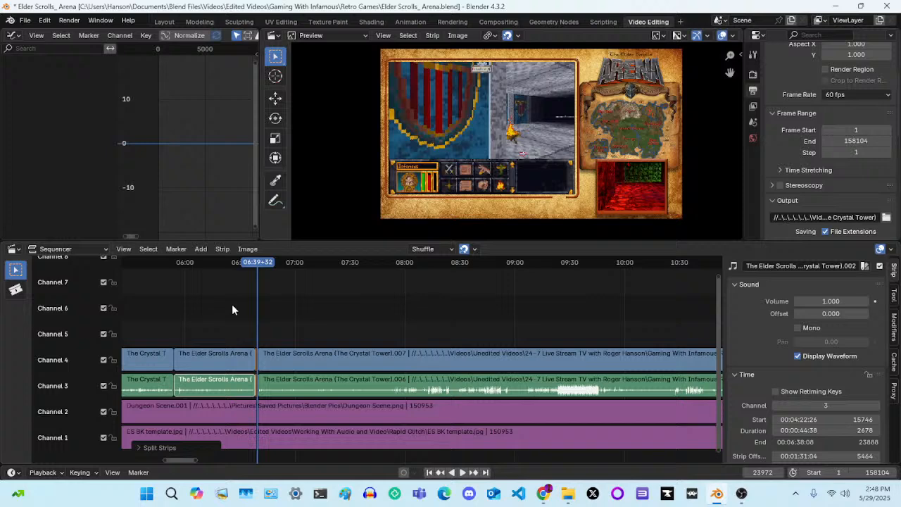
key("Delete")
left_click_drag(355, 367, 358, 391)
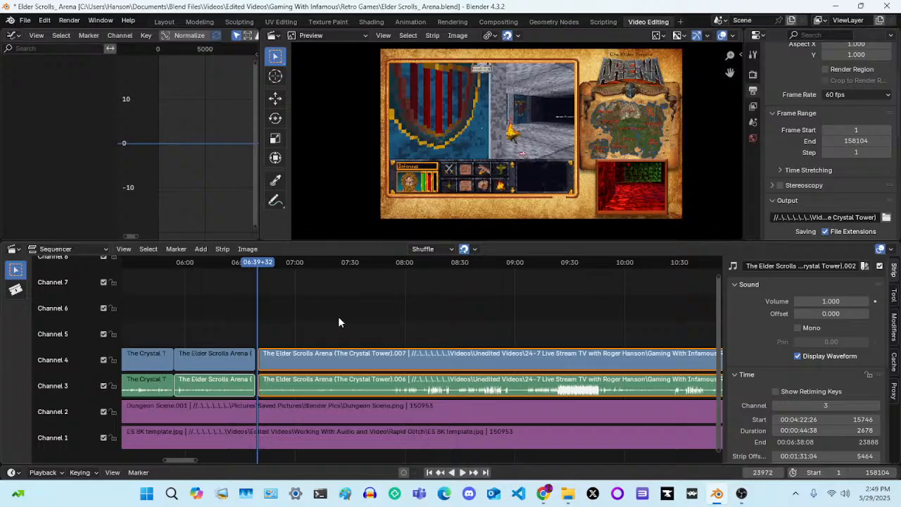
key("g")
key("x")
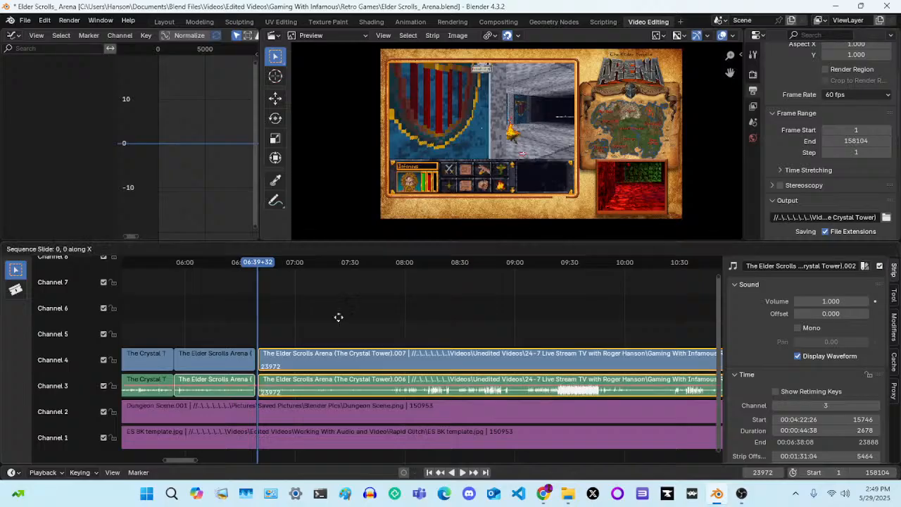
left_click(332, 317)
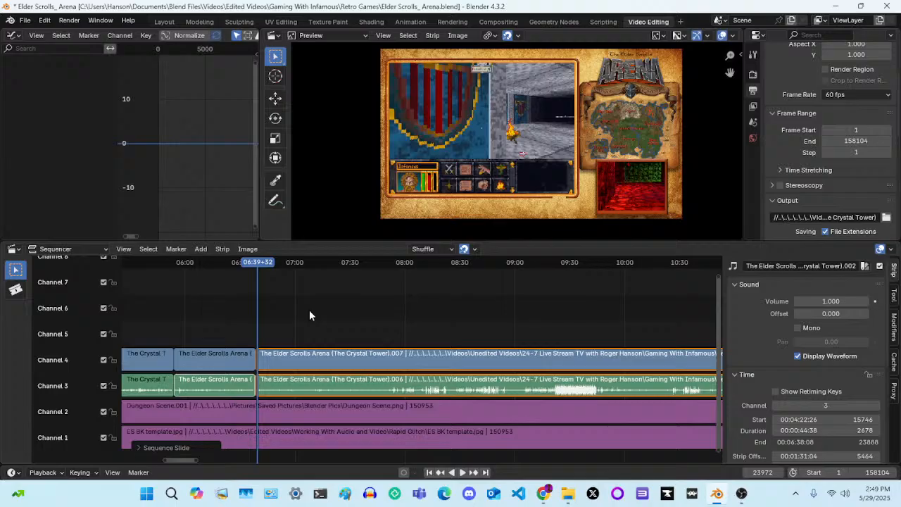
Try to slide the later Crystal Tower video and audio strips 646 frames earlier, over the preceding clips
key("g")
key("x")
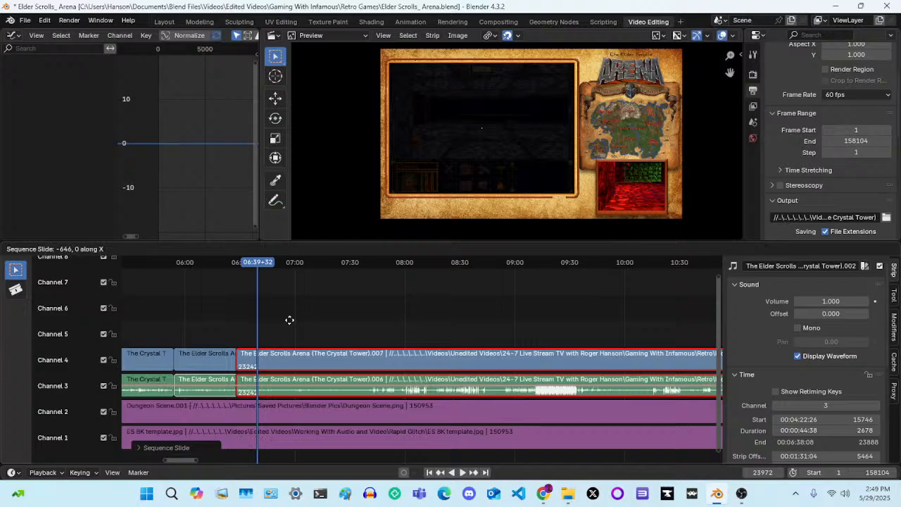
left_click(289, 323)
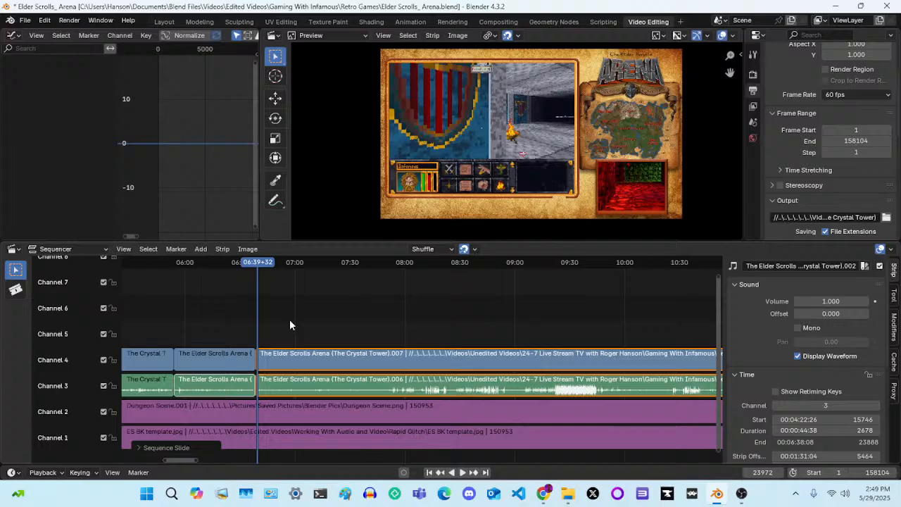
Scrub the playhead around the 06:38 join, run playback briefly, and place the playhead at 06:36+40
key("ctrl+shift+space")
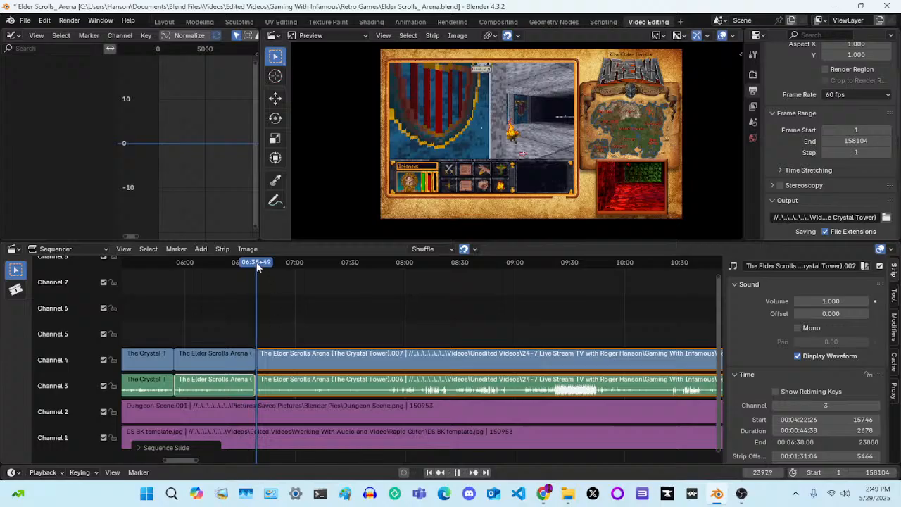
left_click_drag(254, 263, 255, 264)
key("space")
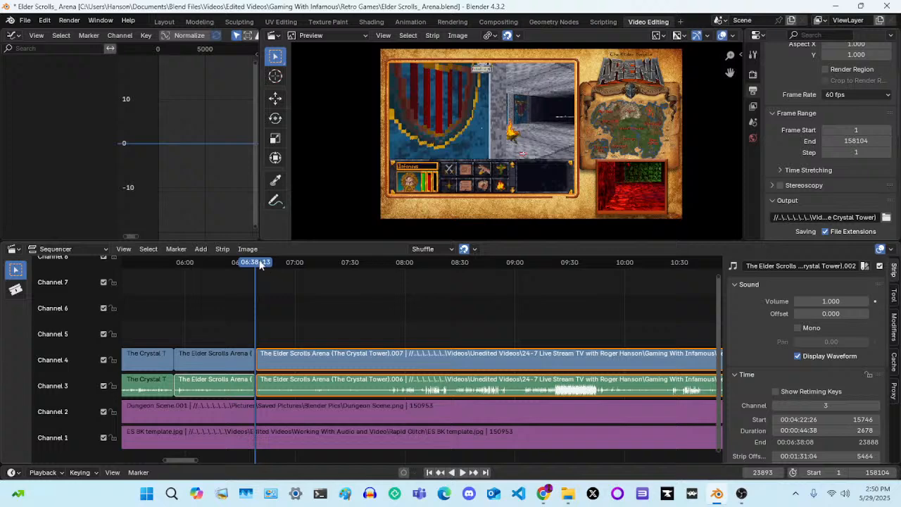
left_click_drag(256, 263, 253, 264)
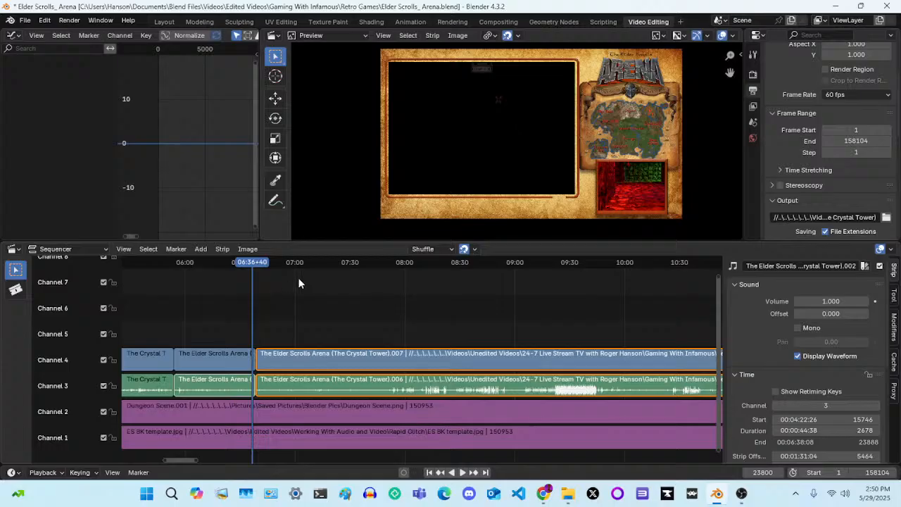
Disable snapping in the sequencer, slide the later Crystal Tower strips 185 frames later, and move them back 148 frames
left_click(464, 249)
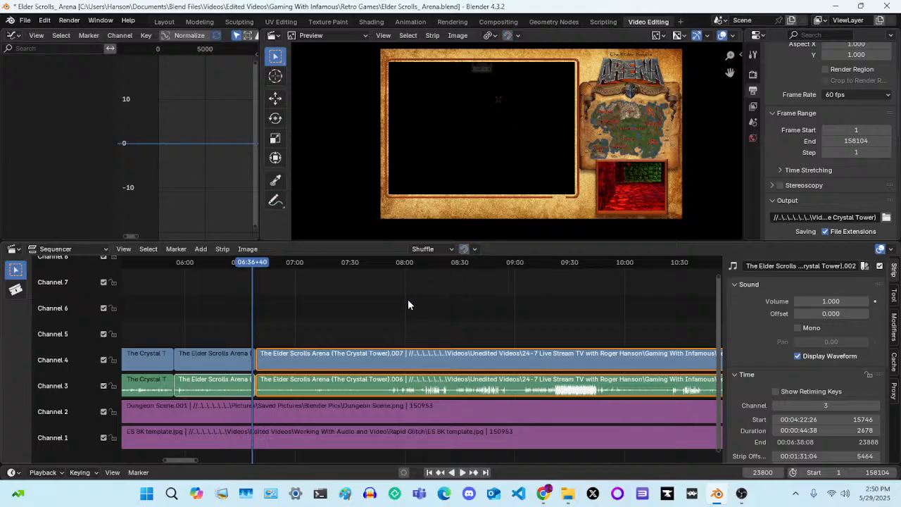
key("g")
key("x")
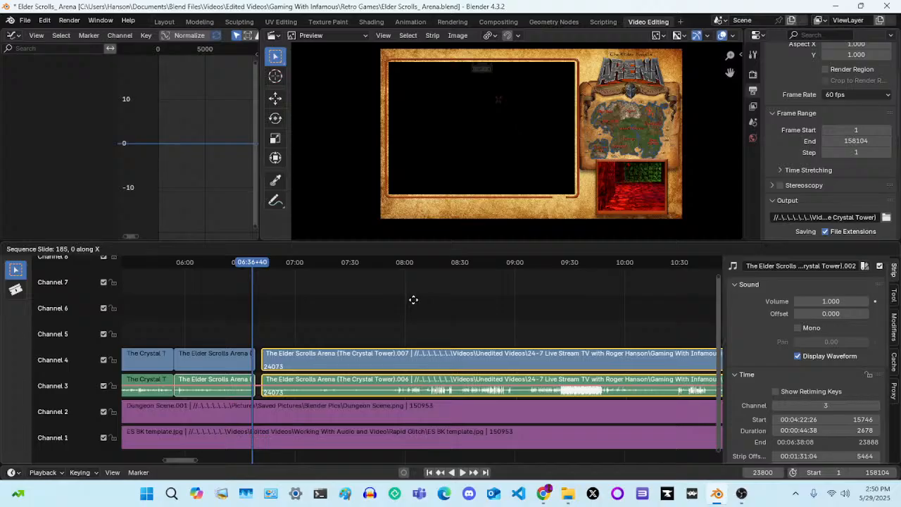
left_click(413, 304)
key("g")
key("x")
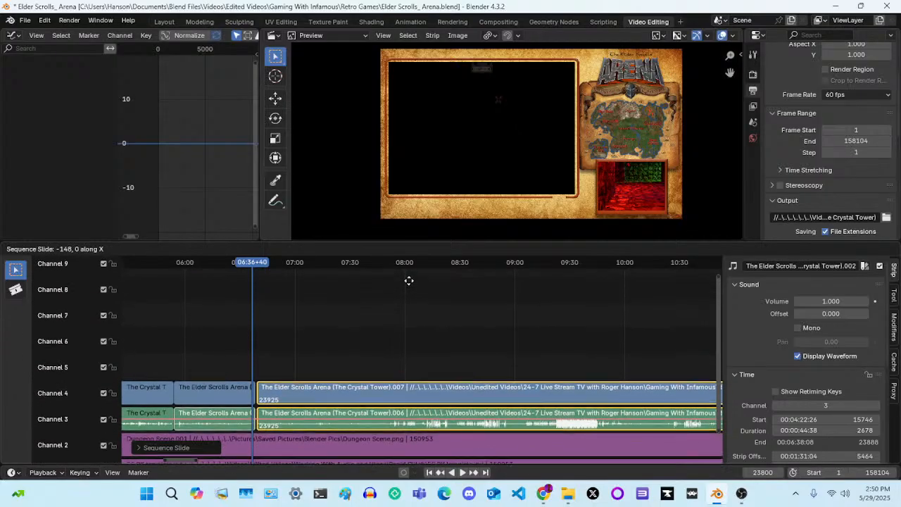
left_click(409, 281)
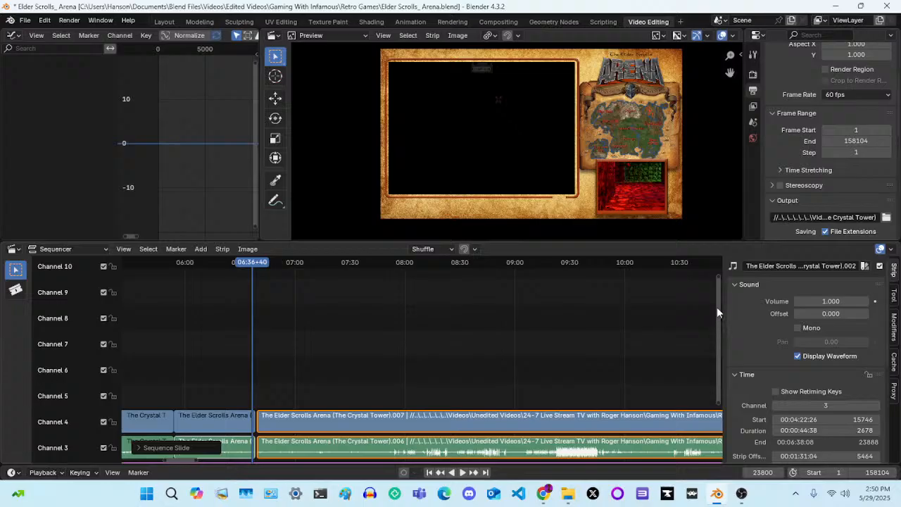
left_click_drag(717, 307, 720, 369)
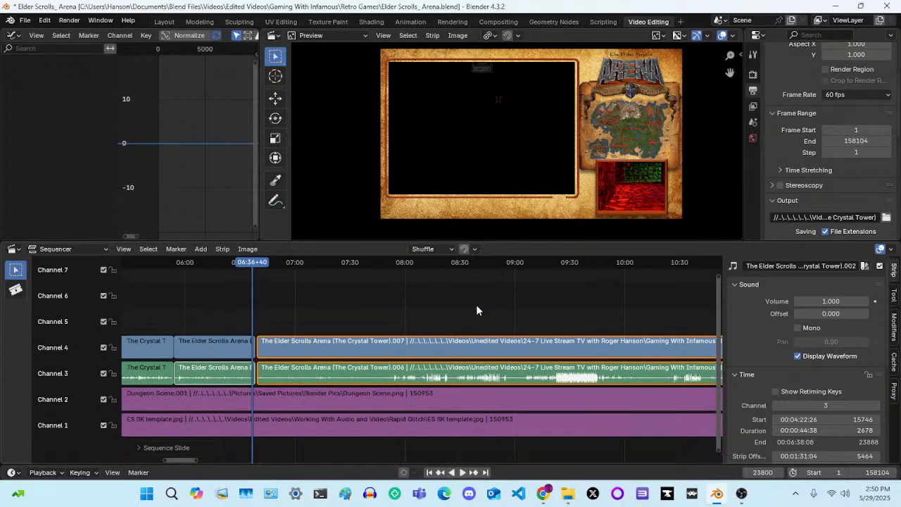
Re-enable snapping and slide the later Crystal Tower strips 37 frames earlier so they butt against the preceding clips
left_click(464, 250)
key("g")
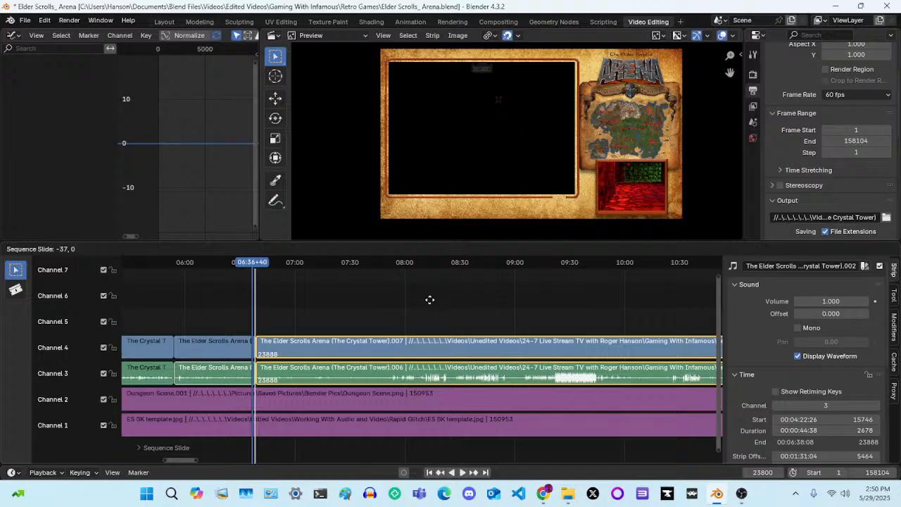
left_click(430, 300)
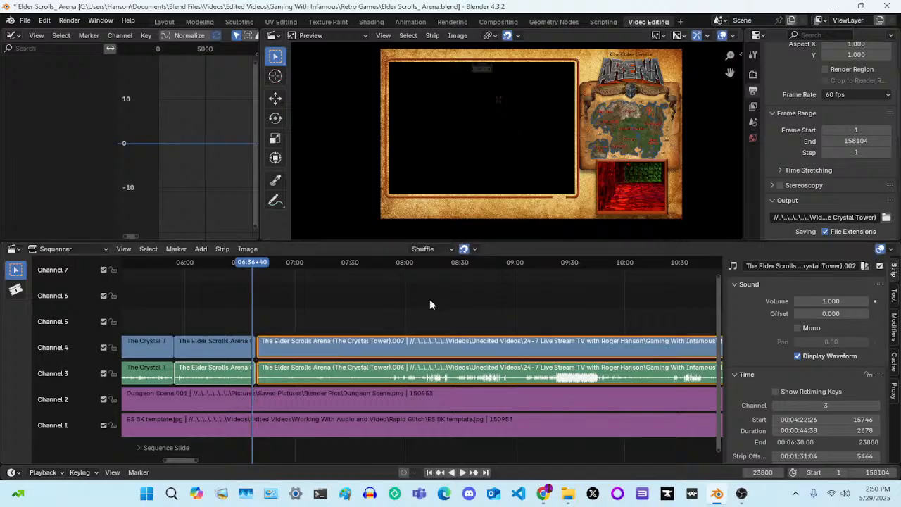
key("g")
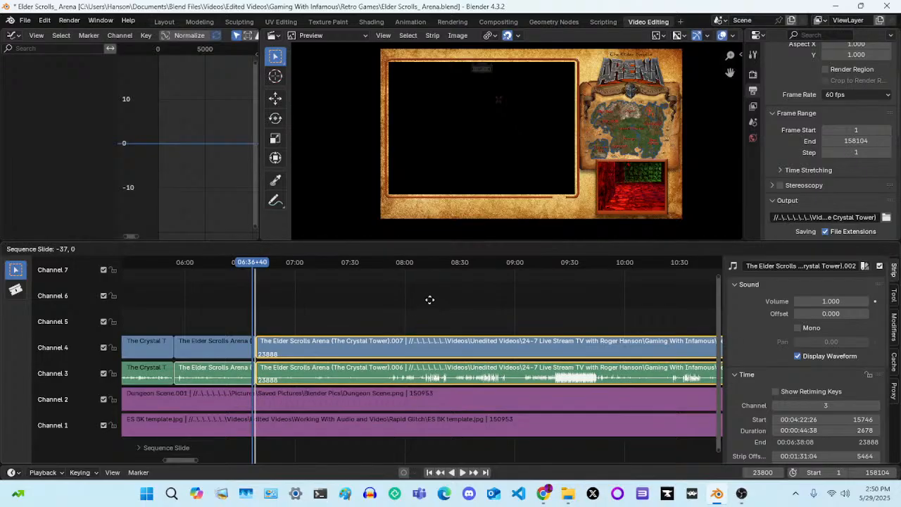
left_click(430, 300)
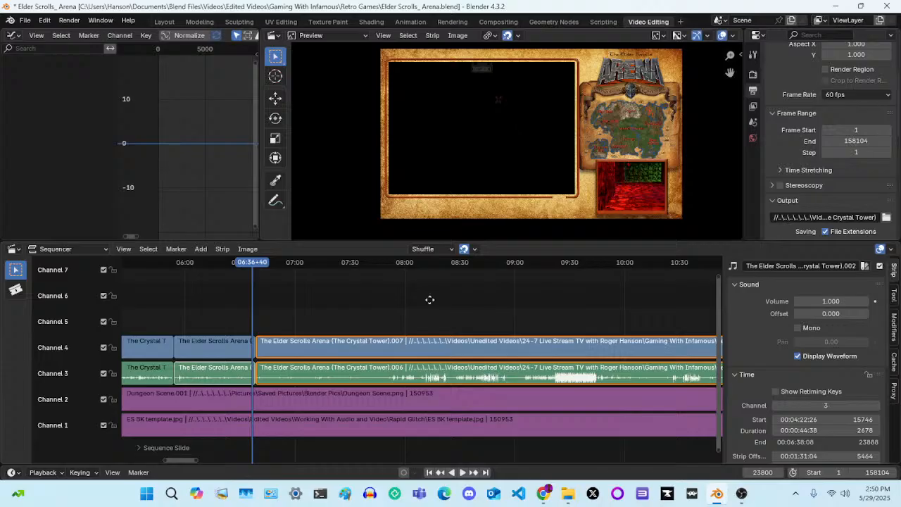
Try to slide the later strips 424 frames earlier over the preceding clips, and play the join from 06:36+40 to 06:56+48
key("g")
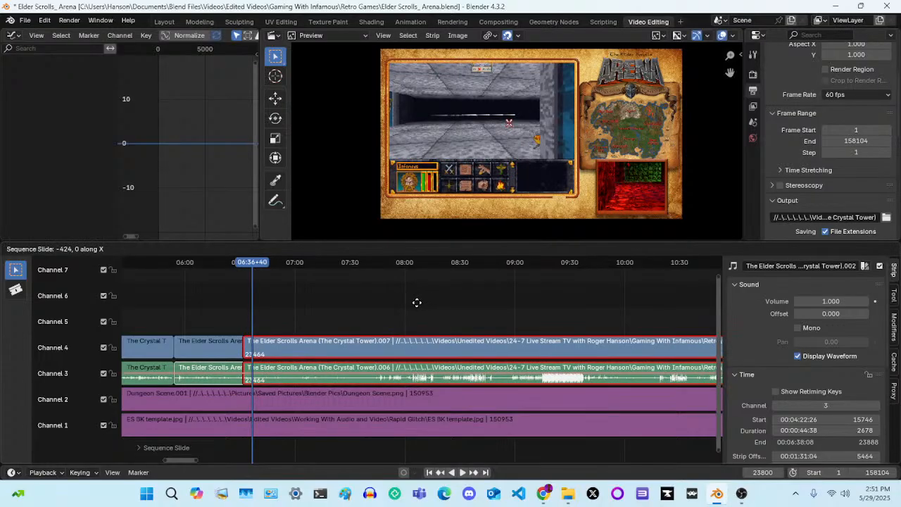
left_click(418, 307)
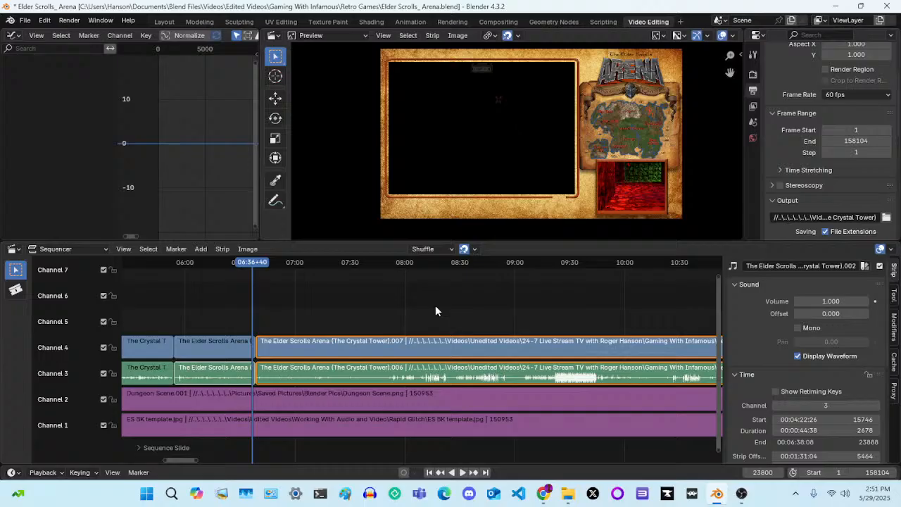
key("space")
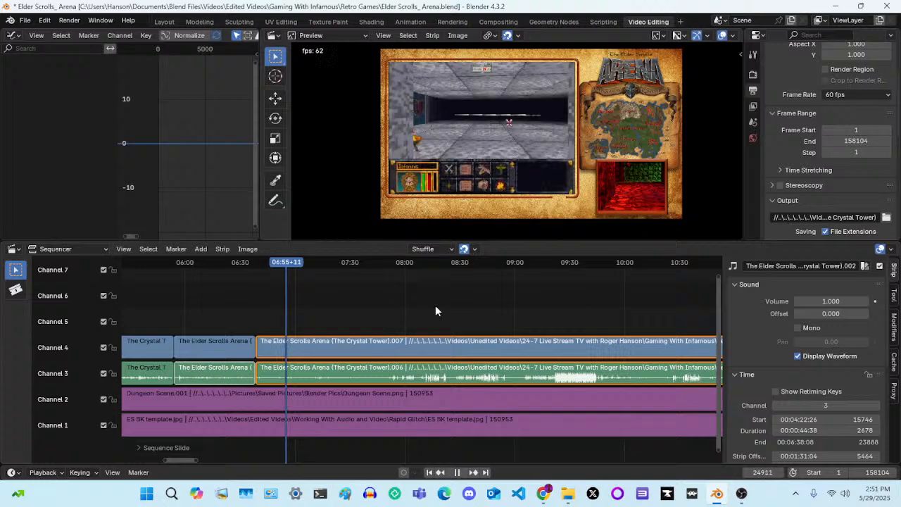
key("space")
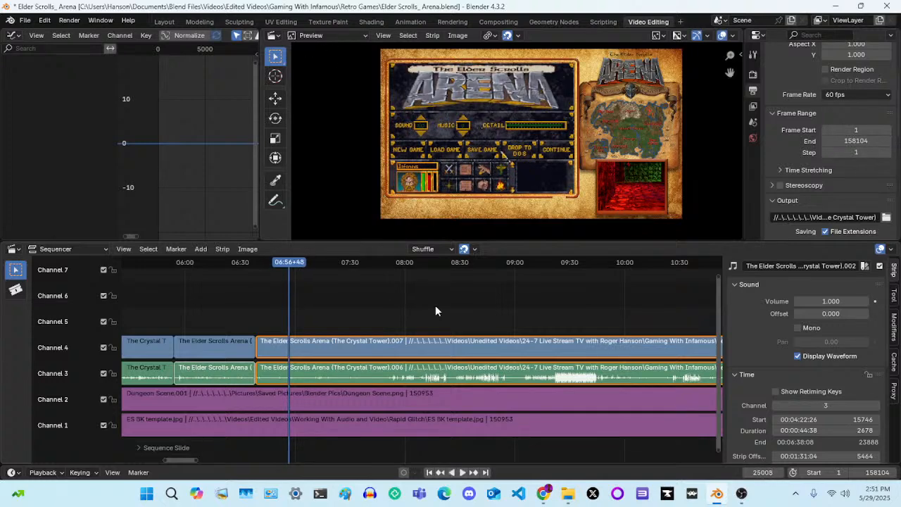
Select the later Crystal Tower audio strip on channel 3 and toggle its waveform display off and on twice
scroll(435, 311, "up", 5)
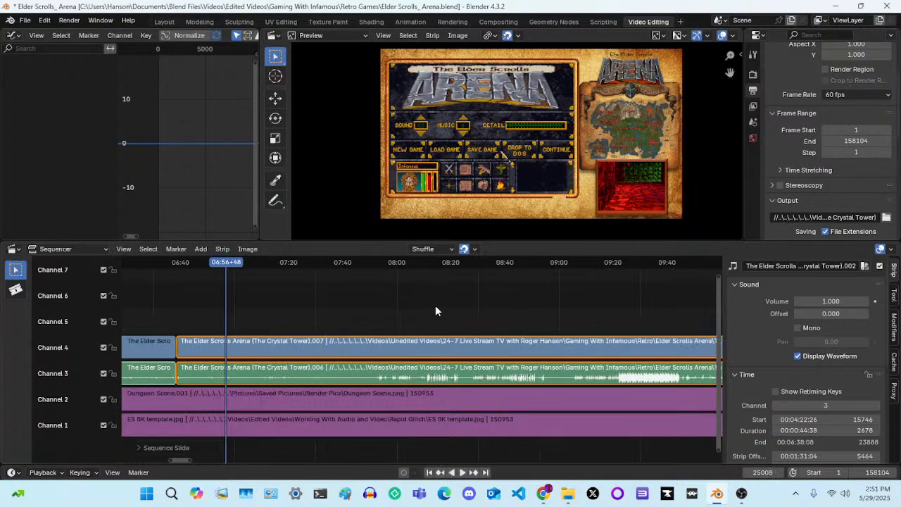
left_click(377, 381)
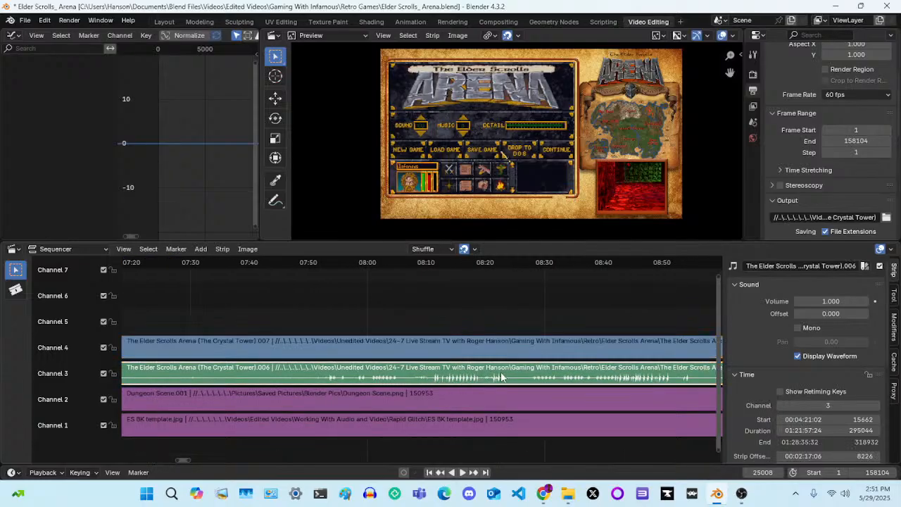
left_click(798, 357)
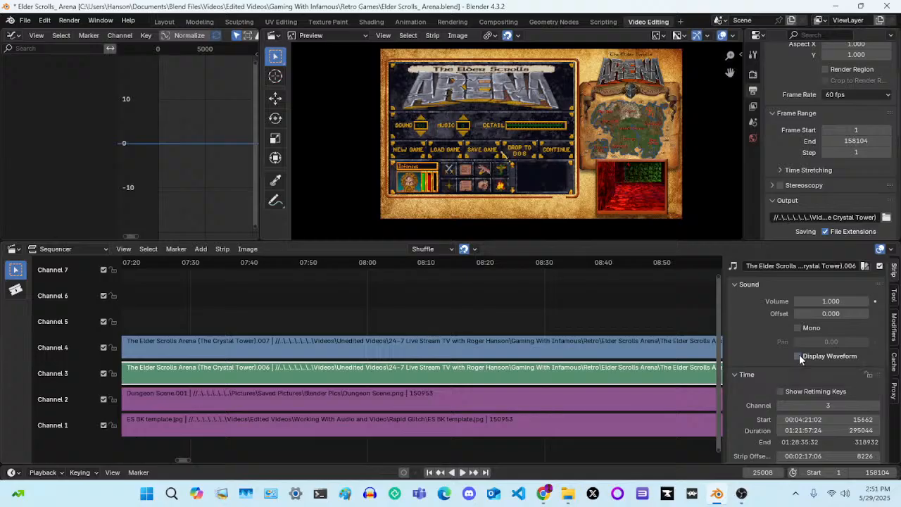
left_click(798, 356)
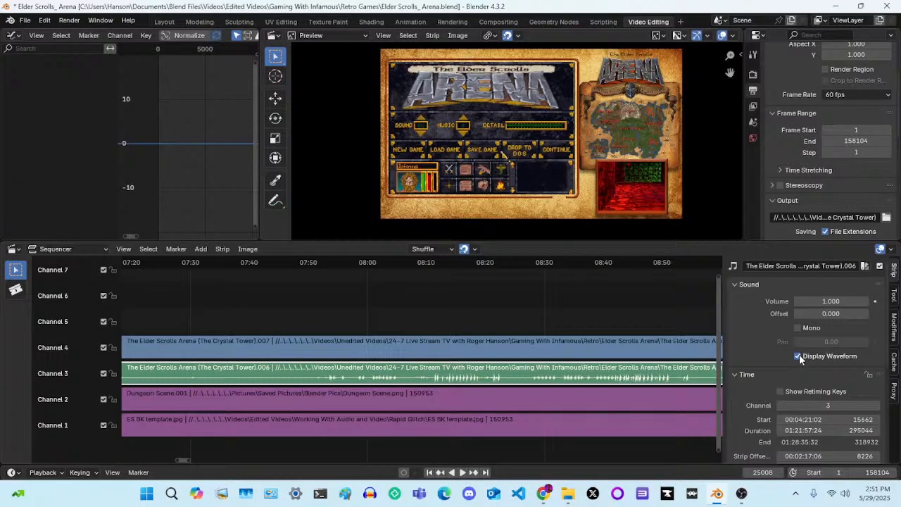
left_click(800, 356)
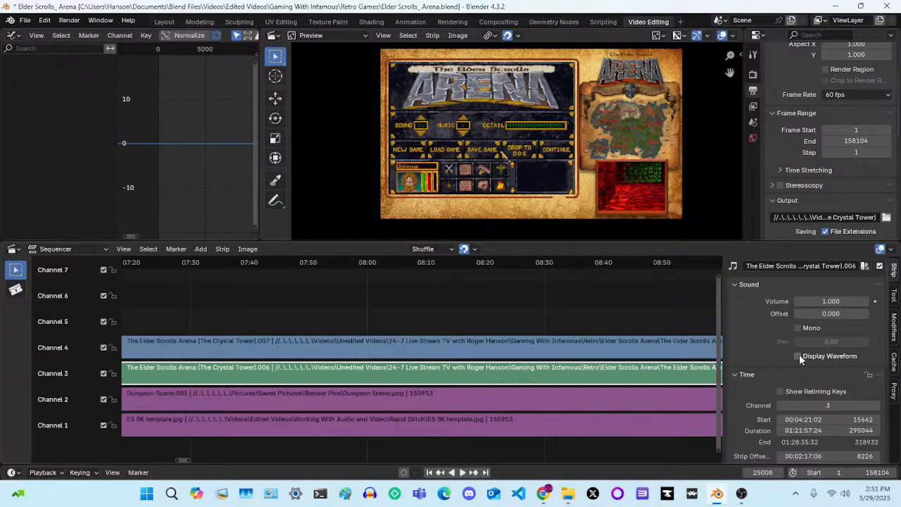
left_click(799, 355)
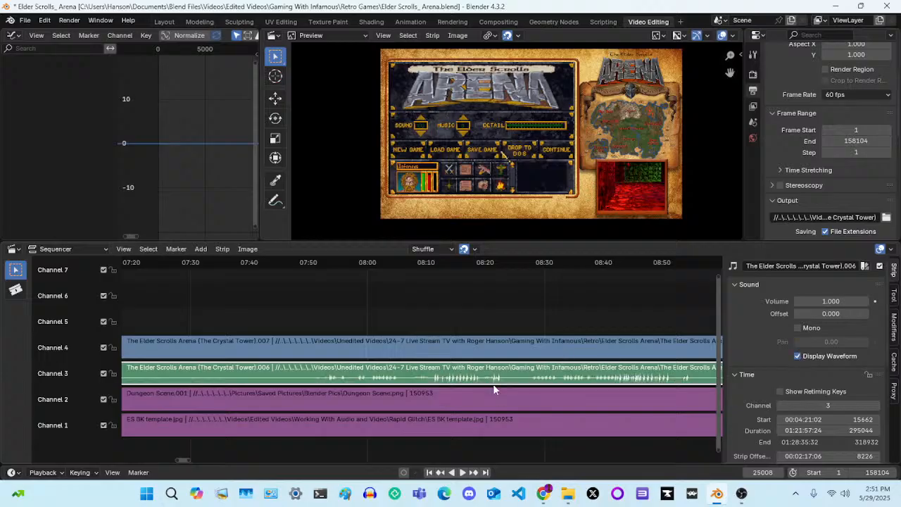
Switch to OBS Studio, review the advanced audio properties of the Mic/Aux source, and close them
left_click(739, 496)
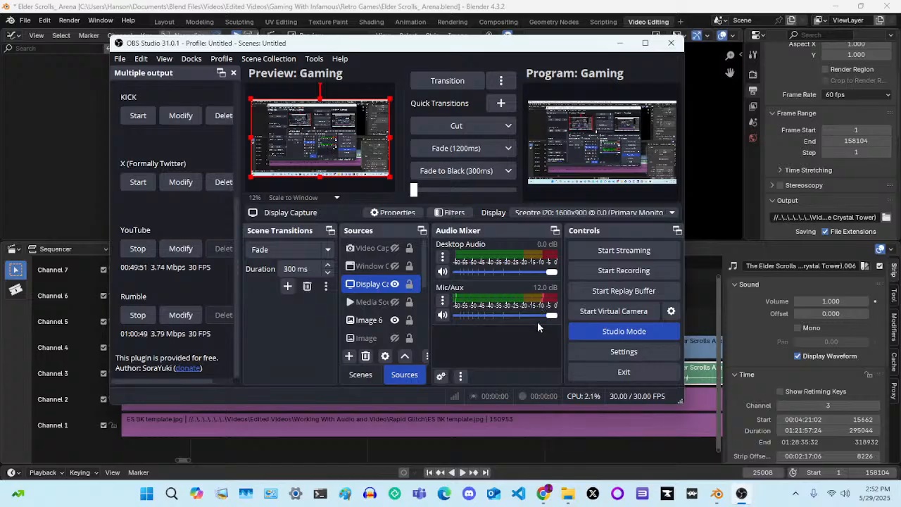
right_click(456, 302)
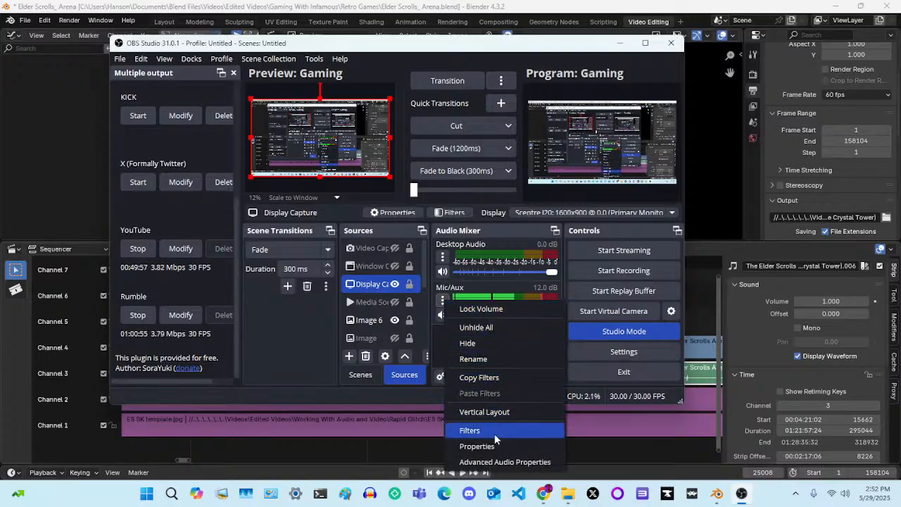
left_click(497, 461)
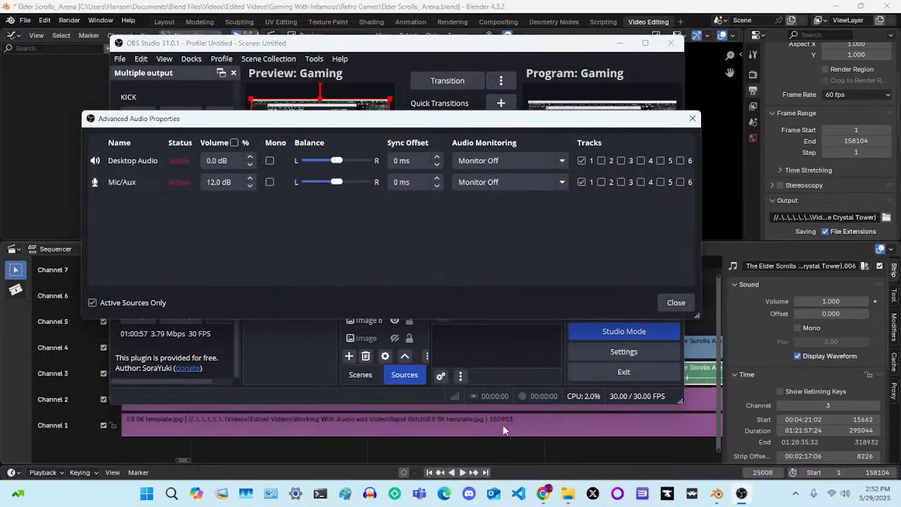
left_click(692, 119)
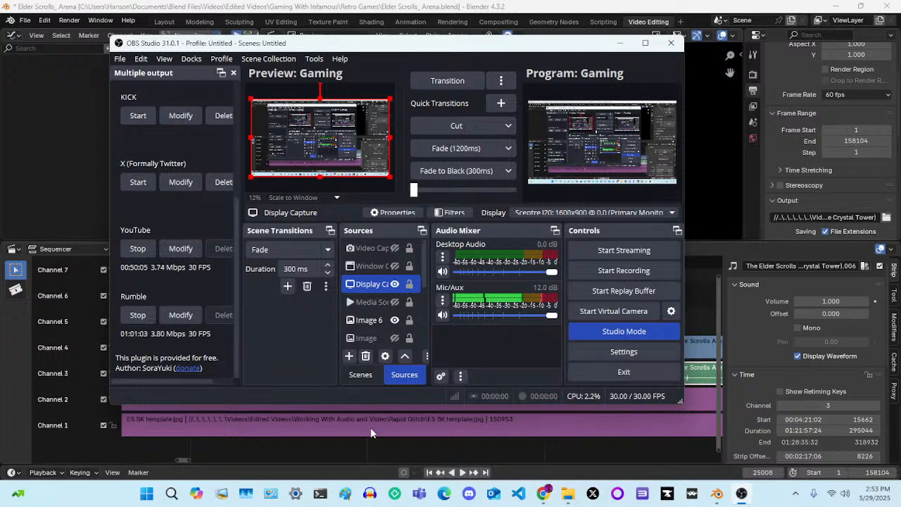
Switch to the Rumble live stream page in Chrome and unmute the video player
left_click(543, 492)
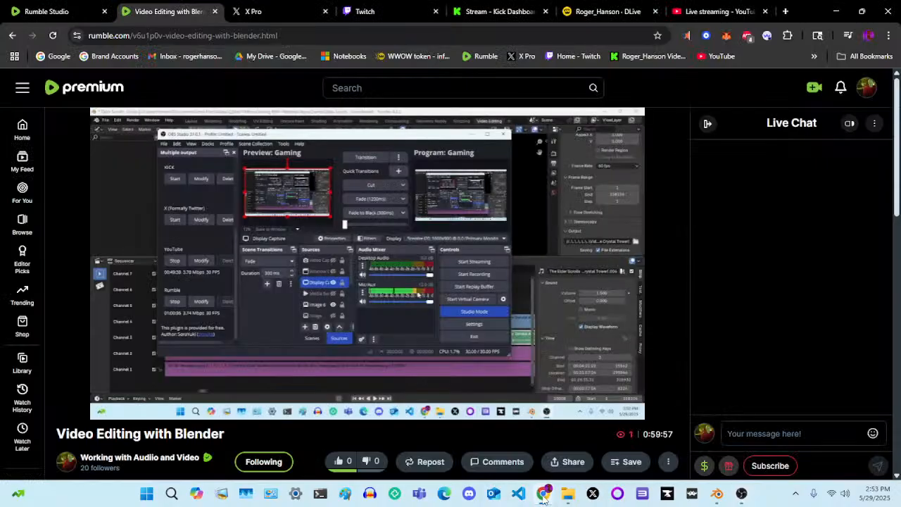
mouse_move(114, 416)
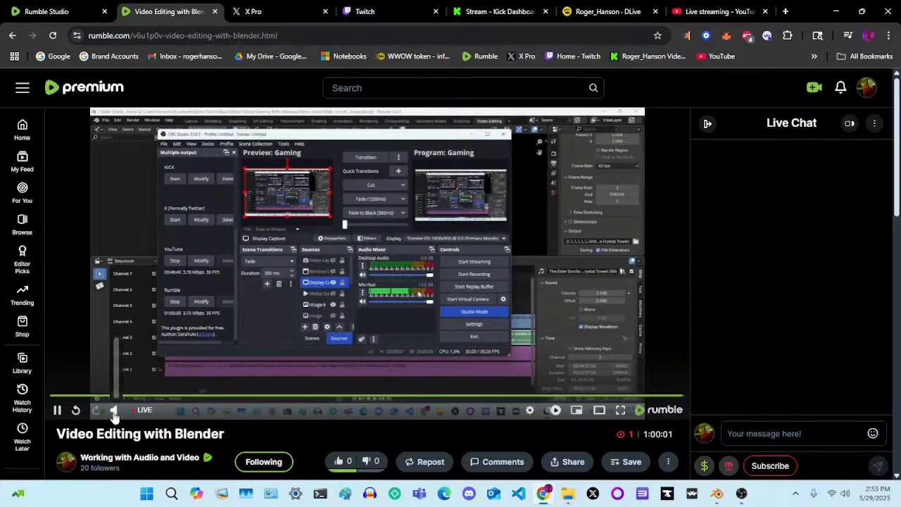
mouse_move(117, 413)
left_click(116, 413)
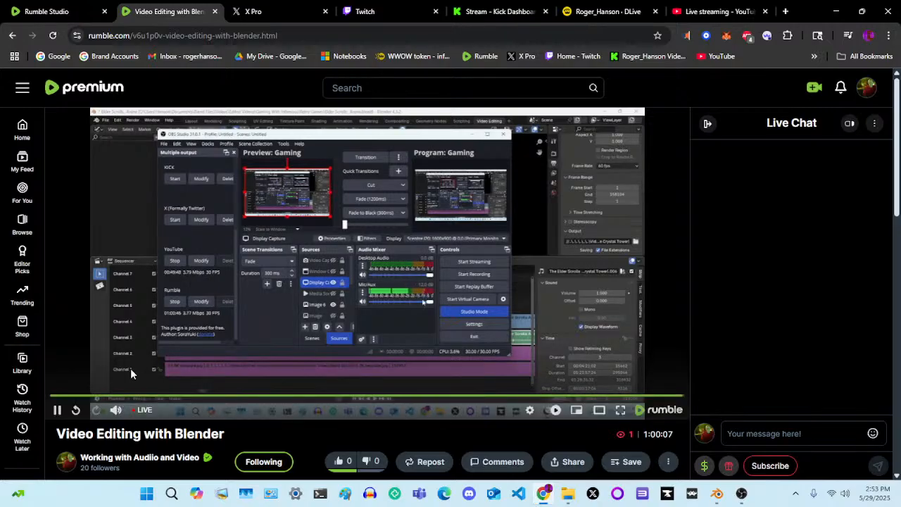
Toggle the sound of the Rumble live player, glance at the OBS Studio audio mixer, and switch to Blender
left_click(117, 414)
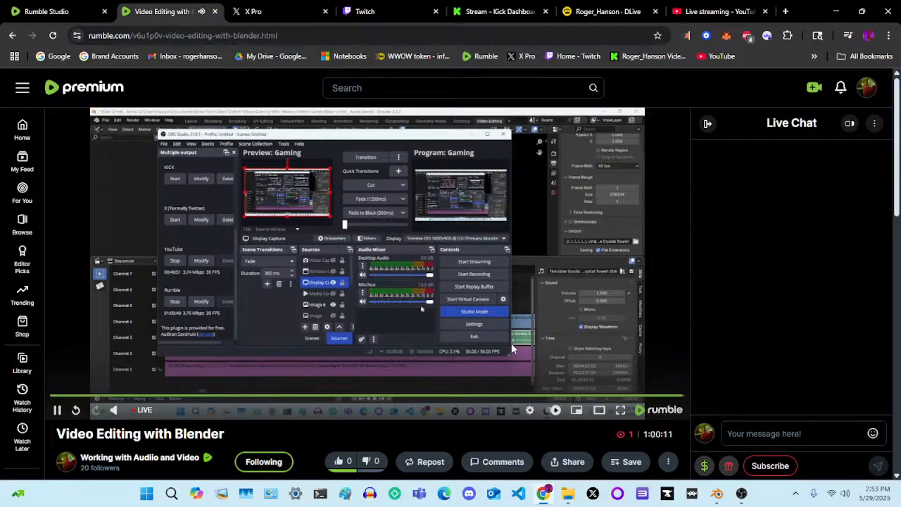
left_click(741, 494)
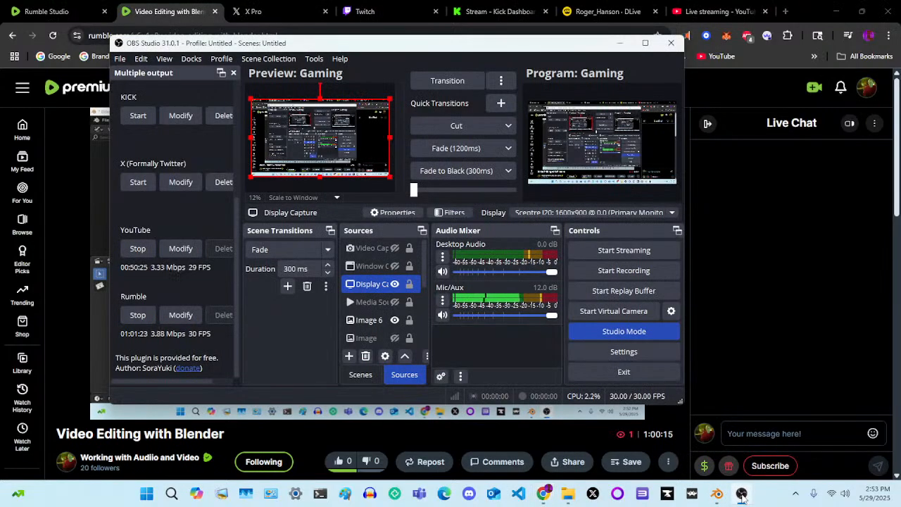
left_click(742, 493)
left_click(718, 495)
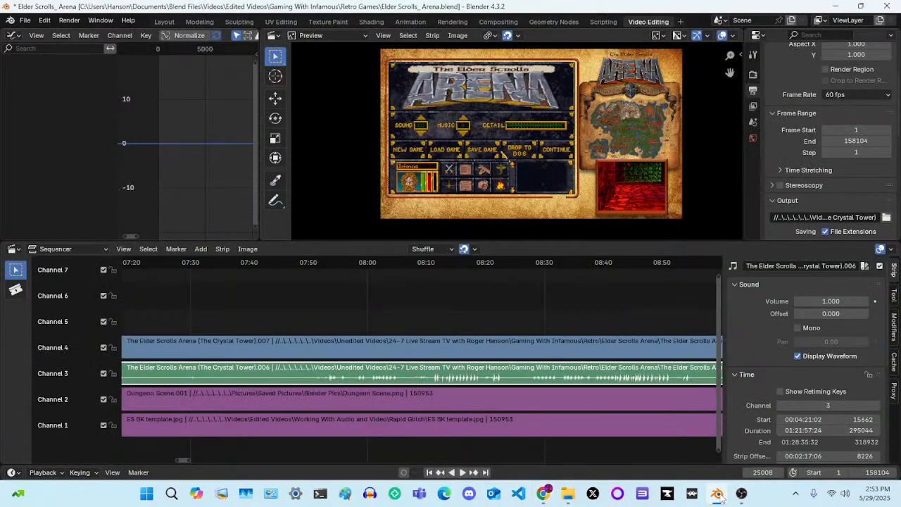
Check the Mic/Aux level in the OBS Studio audio mixer and inspect the Crystal Tower audio waveform around 08:00 to 08:18 in Blender
left_click(741, 494)
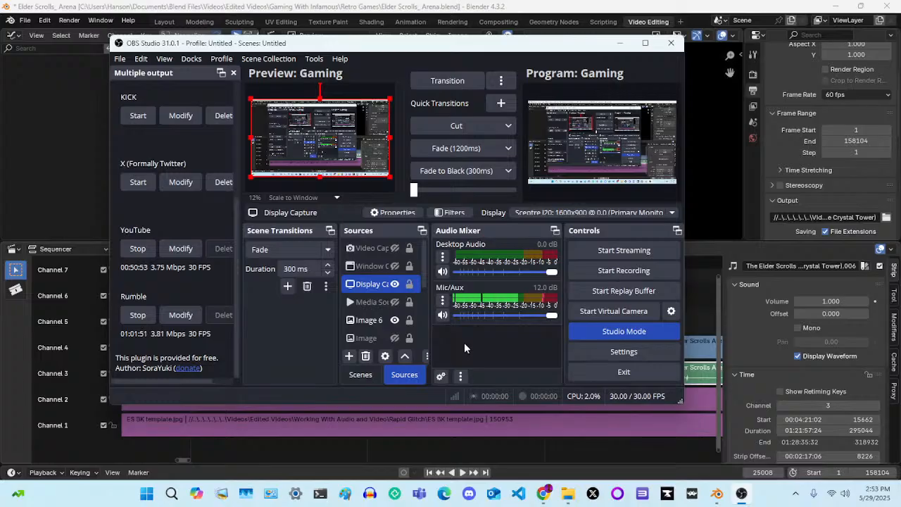
left_click(423, 5)
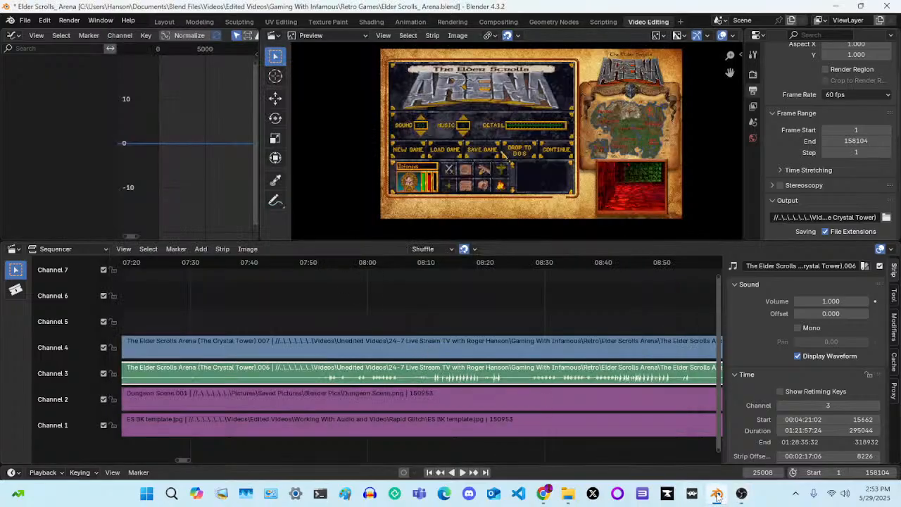
left_click(691, 446)
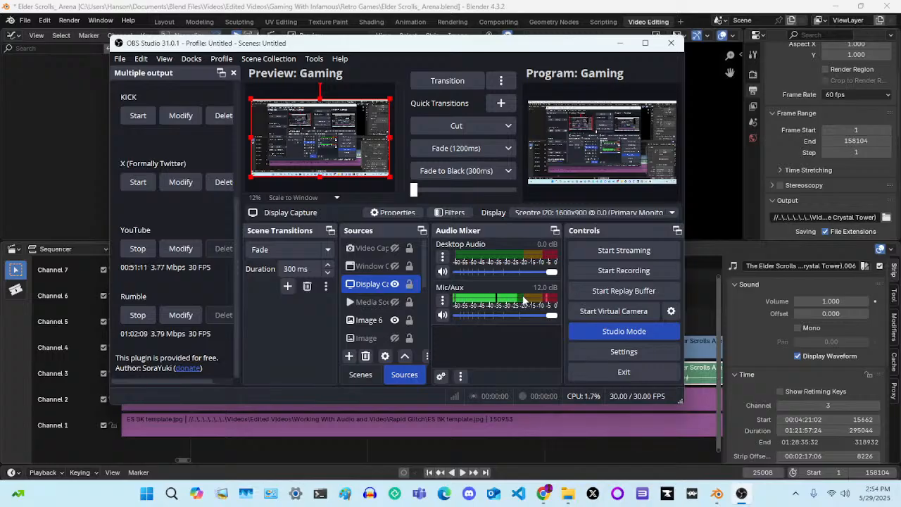
left_click(454, 6)
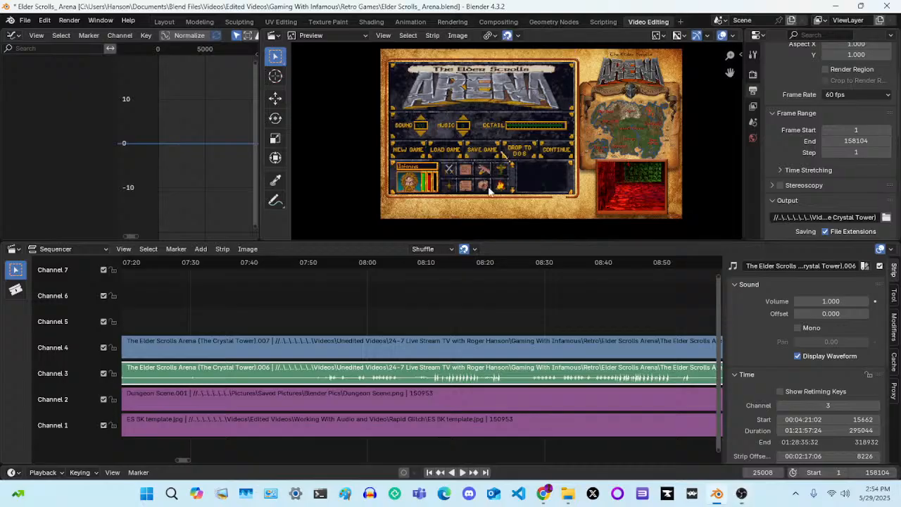
scroll(513, 367, "up", 3)
scroll(513, 366, "up", 8)
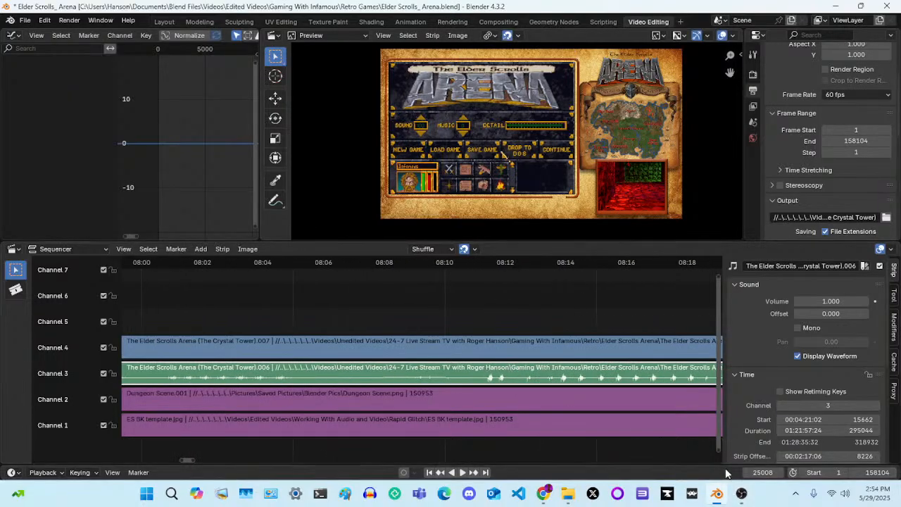
Switch to OBS Studio, open the advanced audio properties from Mic/Aux, and move the dialog clear of the audio mixer
left_click(741, 493)
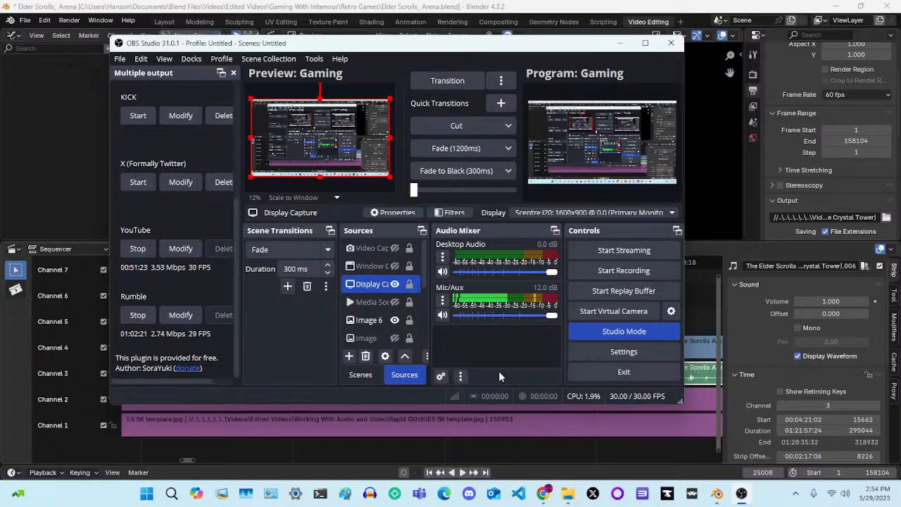
left_click(441, 300)
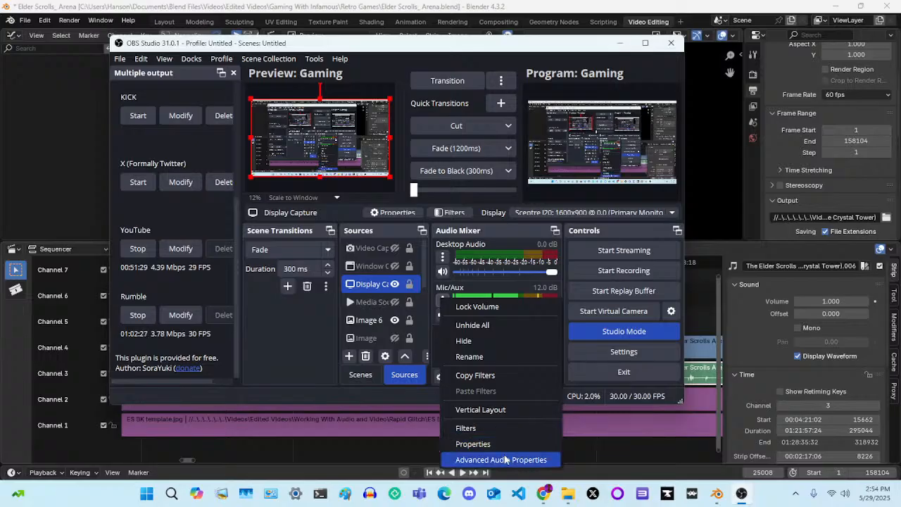
left_click(436, 346)
left_click(443, 301)
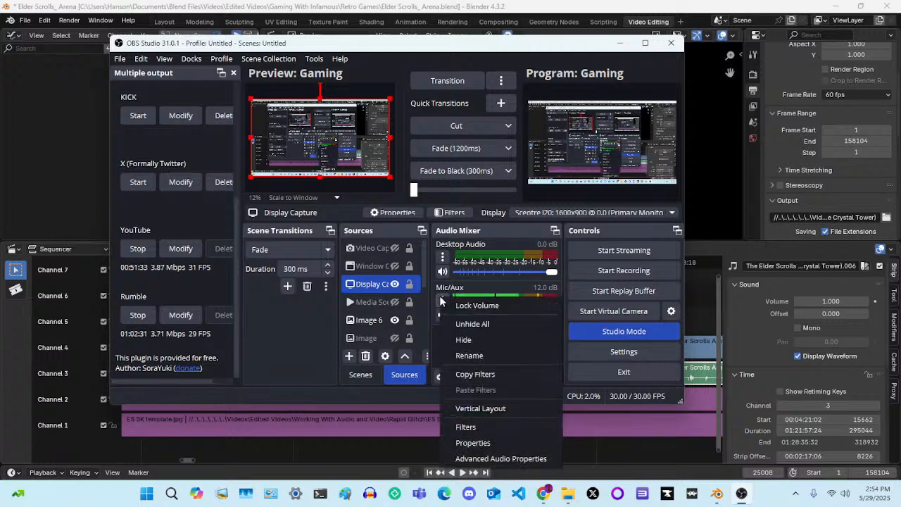
left_click(497, 459)
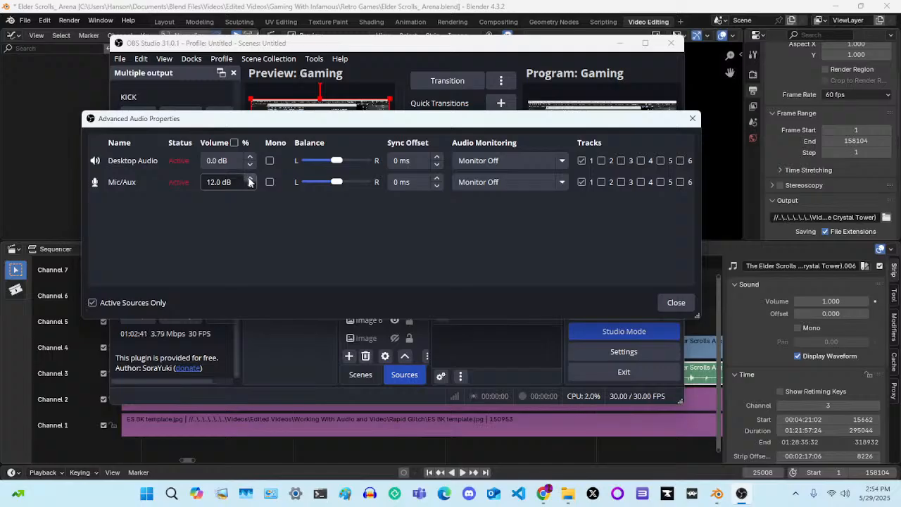
left_click_drag(383, 126, 382, 53)
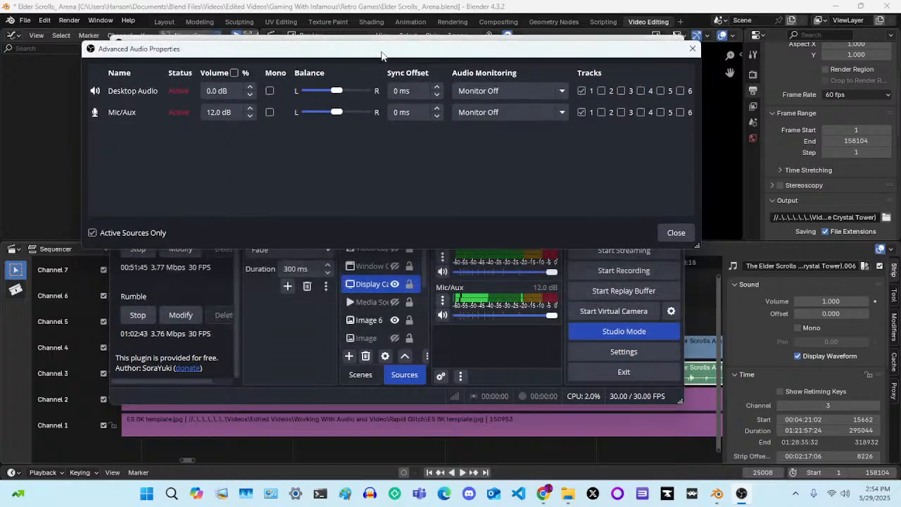
Set the Mic/Aux volume to 16.0 dB and close the advanced audio properties
left_click(251, 107)
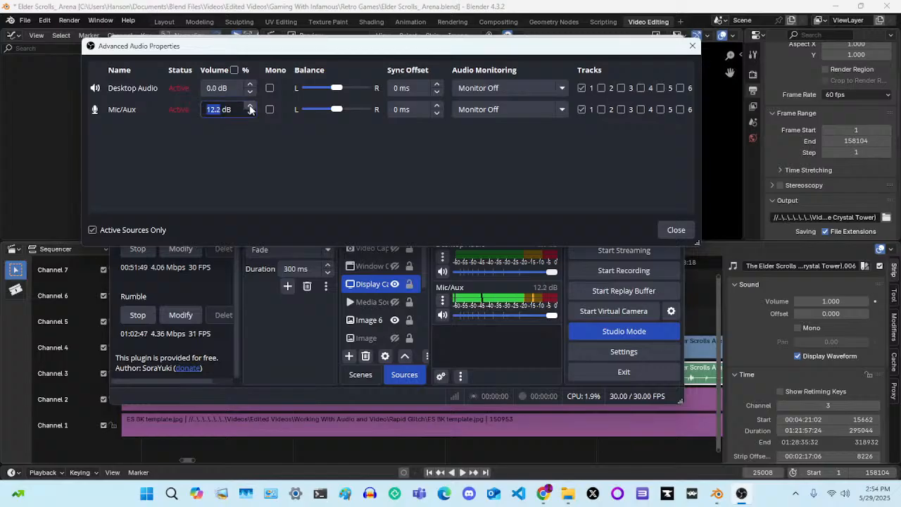
left_click(251, 106)
left_click(251, 107)
left_click(250, 106)
left_click(251, 106)
left_click(251, 107)
left_click(251, 106)
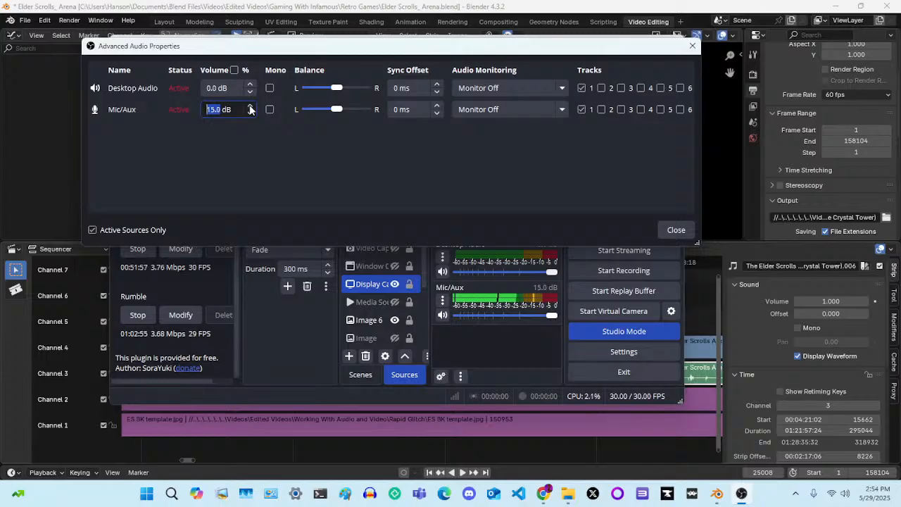
left_click(251, 106)
left_click(251, 107)
left_click(251, 106)
left_click(251, 106)
left_click(251, 106)
left_click(251, 107)
left_click(251, 106)
left_click(251, 106)
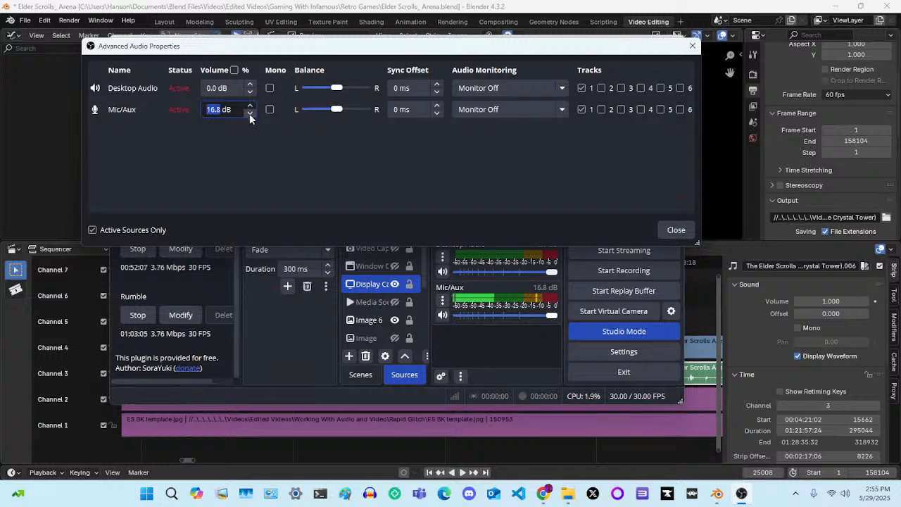
left_click(250, 113)
left_click(250, 114)
left_click(250, 113)
left_click(250, 113)
left_click(250, 113)
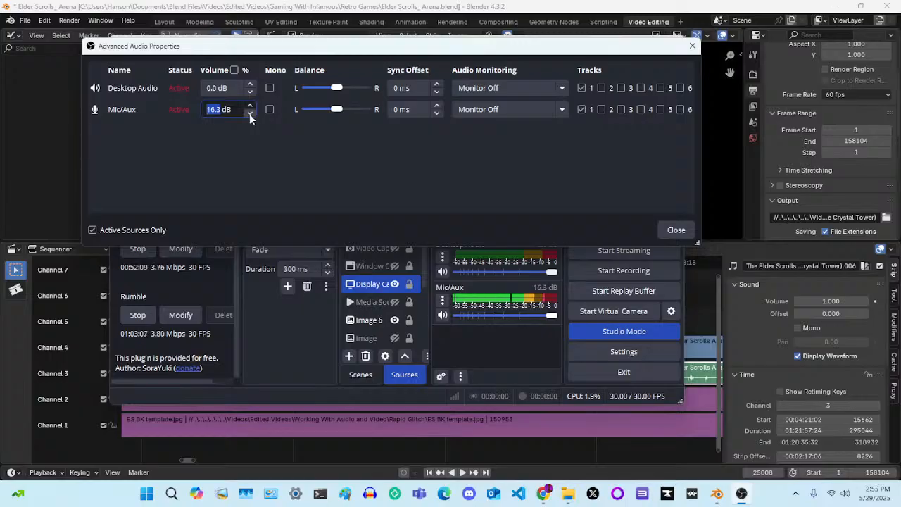
left_click(250, 113)
left_click(250, 113)
left_click(676, 229)
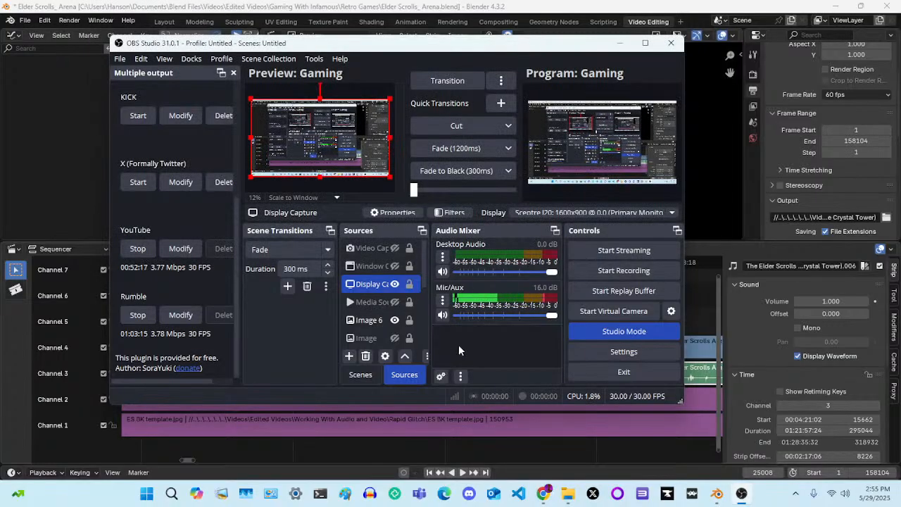
Switch to Chrome, listen to the Rumble live stream's audio, and check the live video in X Pro
left_click(543, 493)
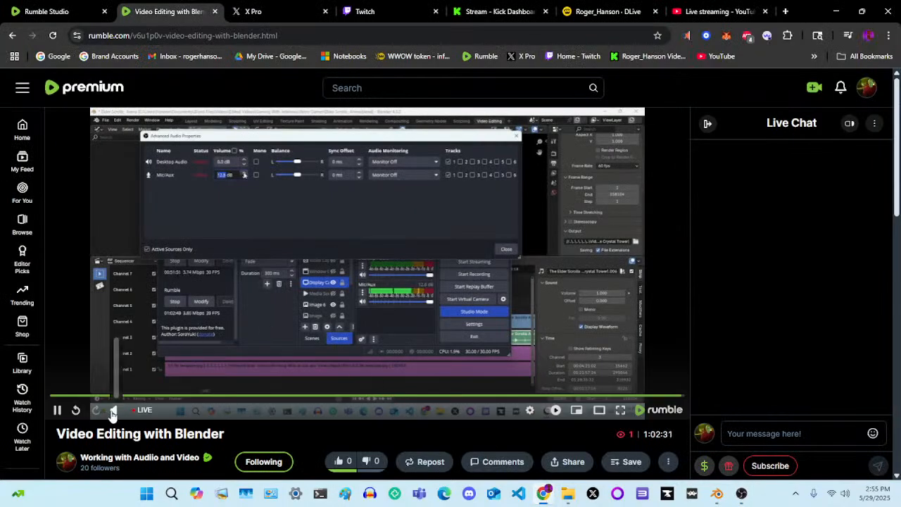
mouse_move(114, 411)
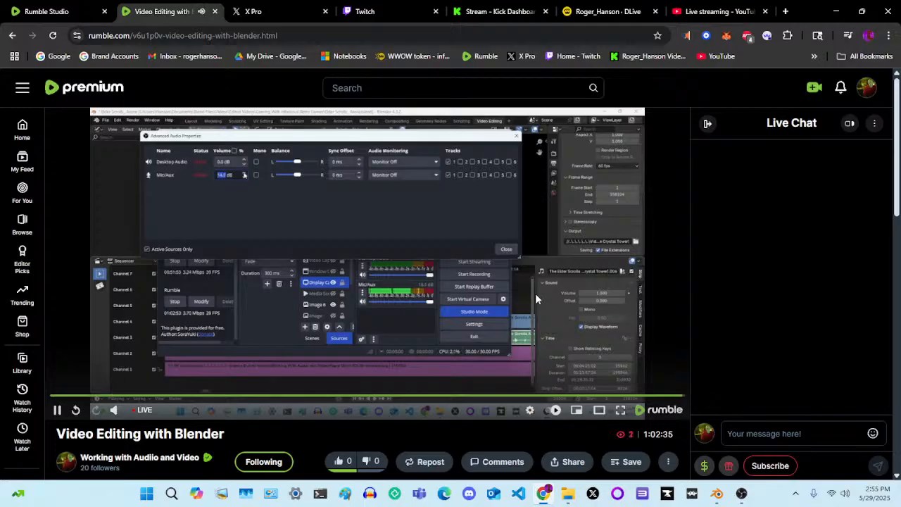
left_click(278, 5)
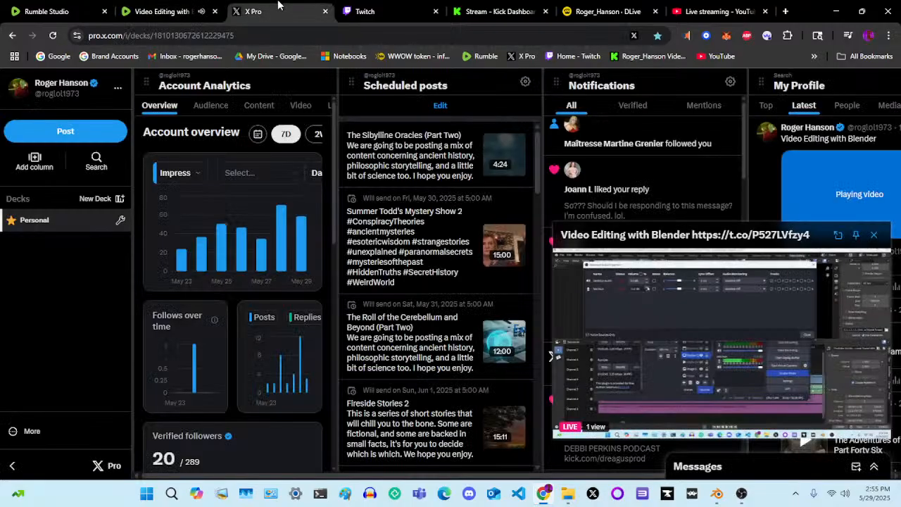
Ban the suspected ban evader from the Twitch chat and delete the promotional message in the Kick chat
left_click(373, 9)
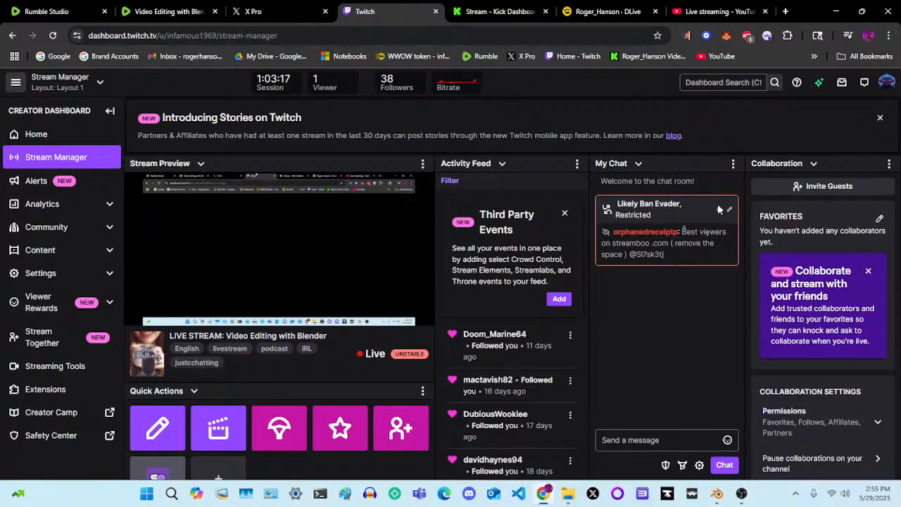
left_click(632, 233)
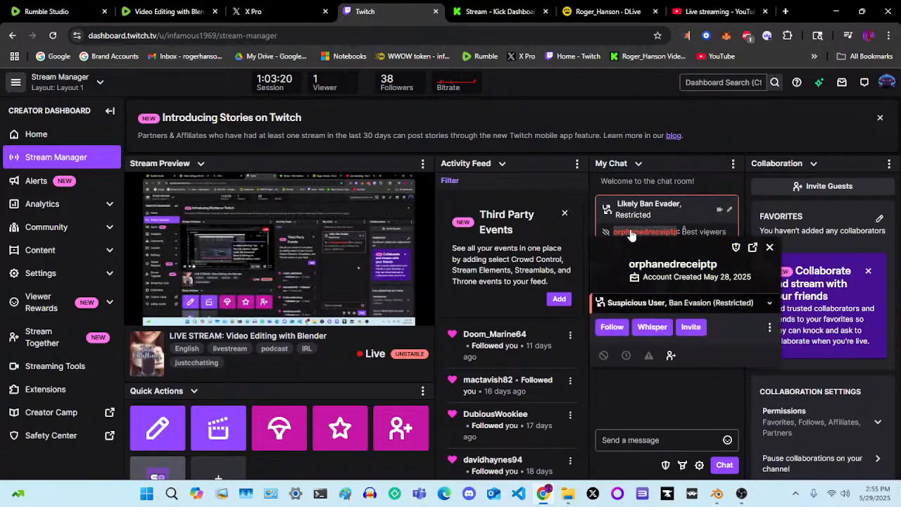
left_click(604, 357)
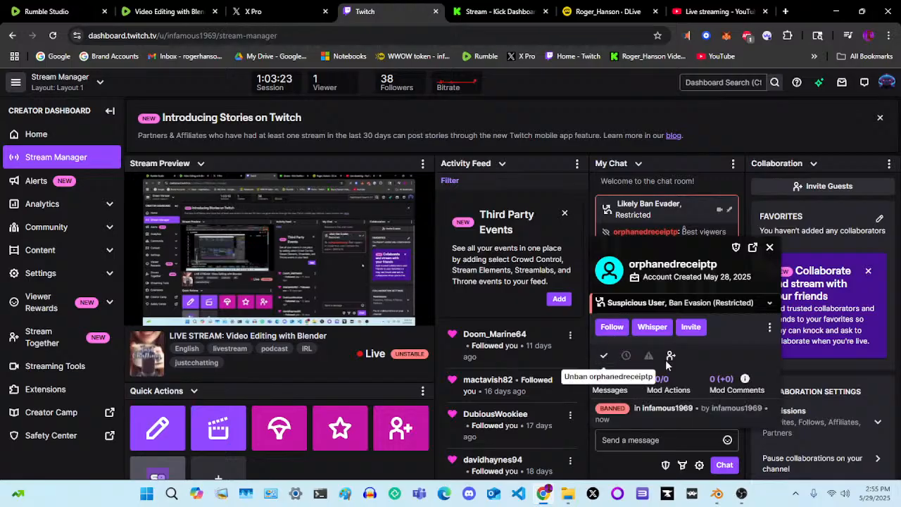
left_click(770, 248)
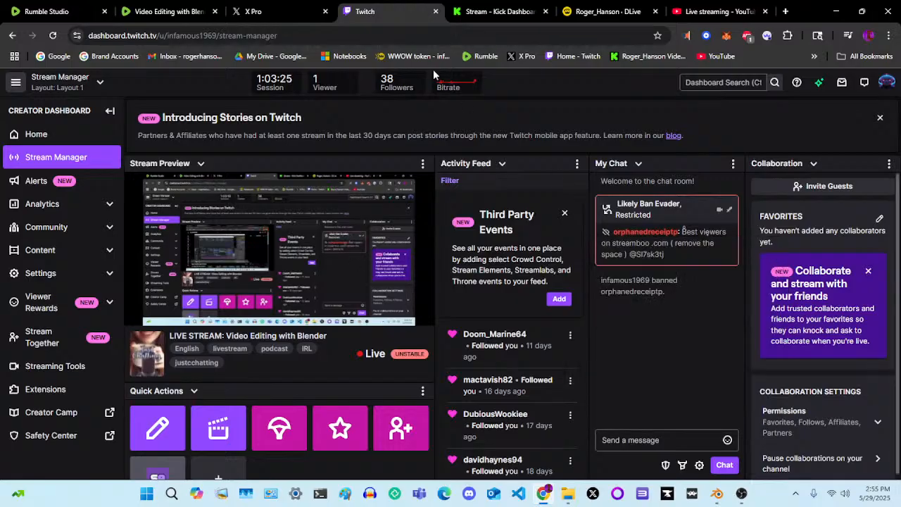
left_click(496, 11)
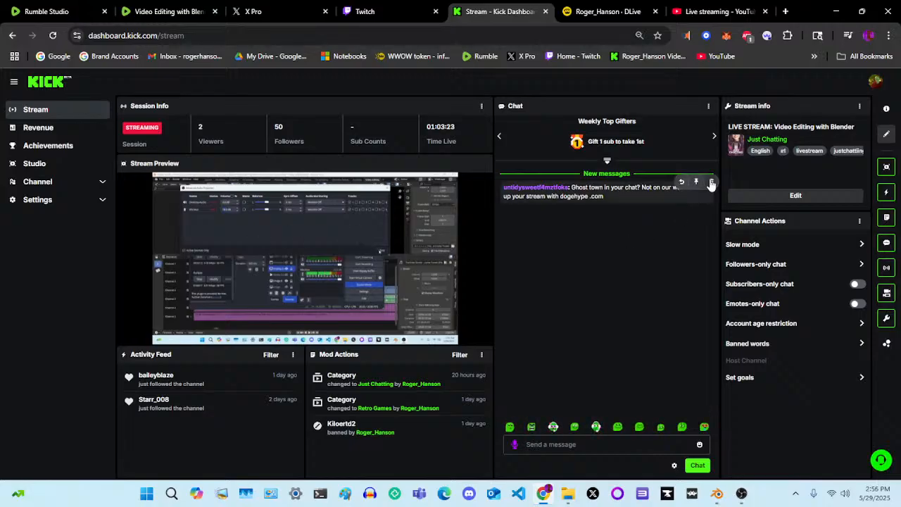
left_click(711, 183)
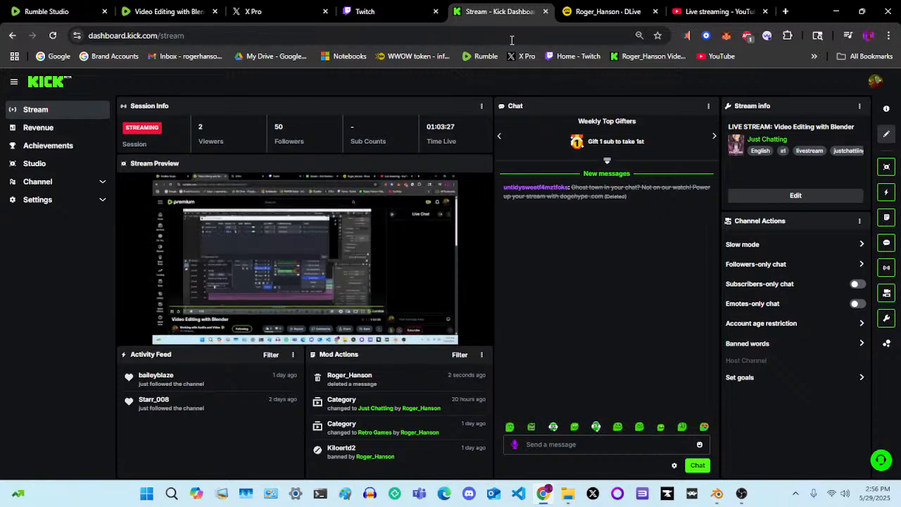
Review the live channel page and its Replays list on DLive
left_click(609, 12)
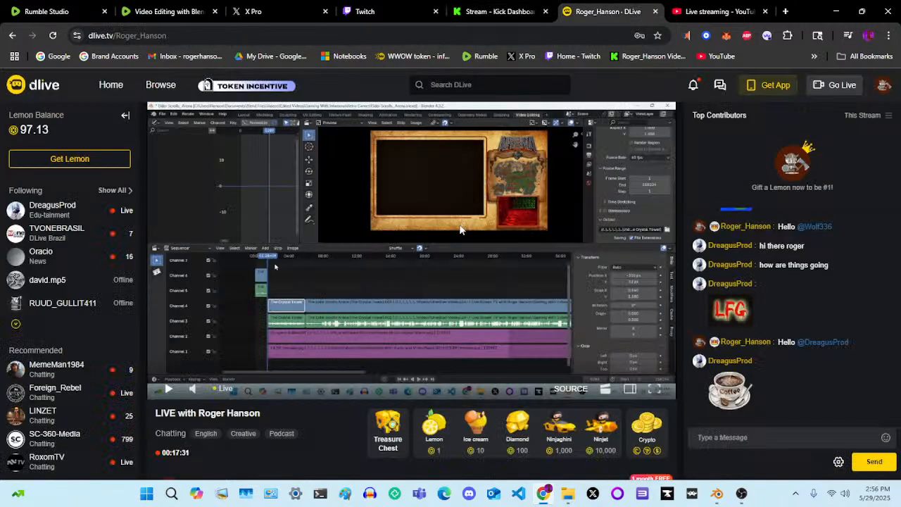
scroll(459, 224, "down", 3)
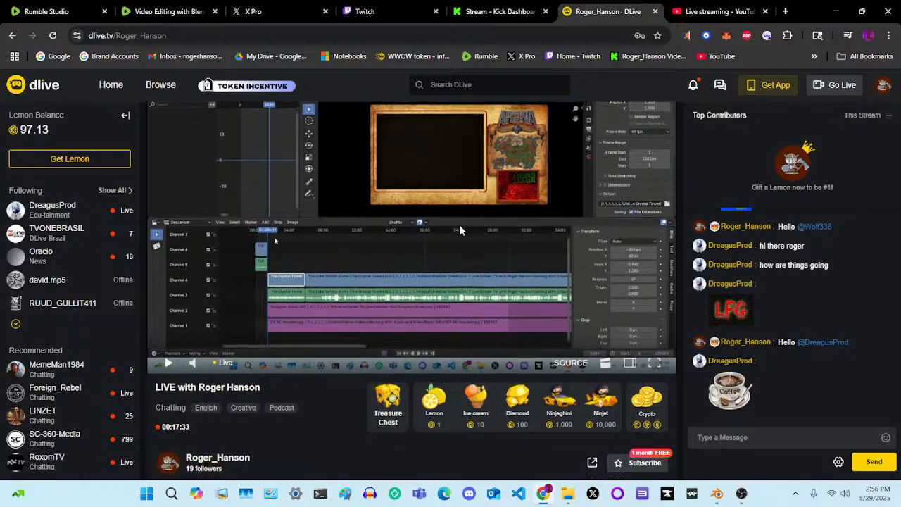
scroll(459, 224, "down", 1)
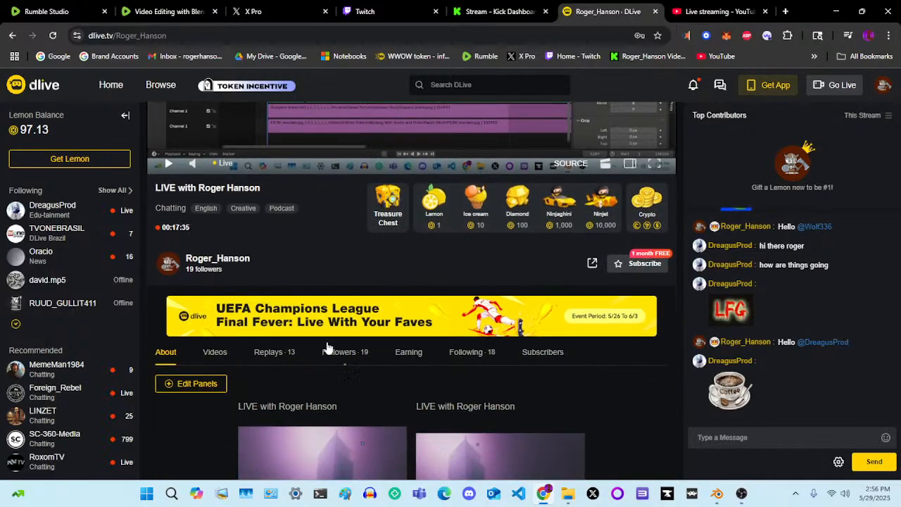
left_click(281, 352)
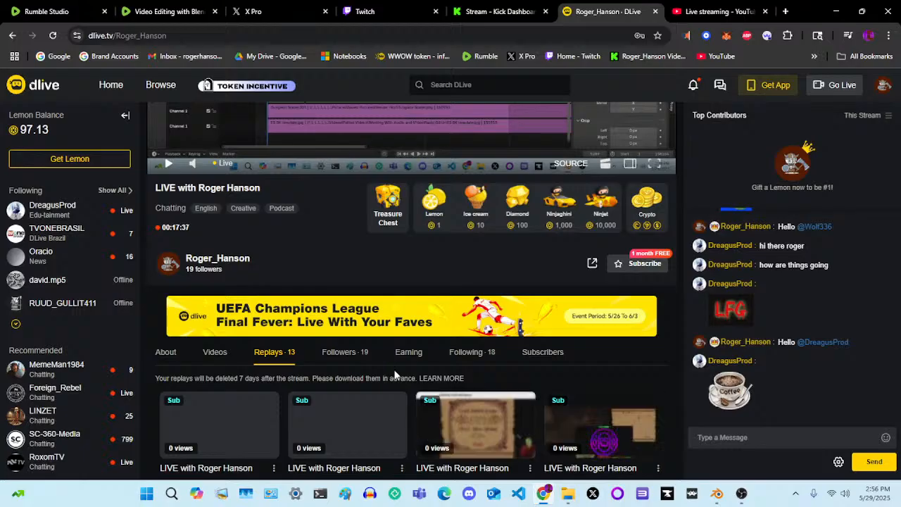
scroll(396, 373, "down", 1)
scroll(395, 371, "up", 2)
scroll(395, 368, "up", 3)
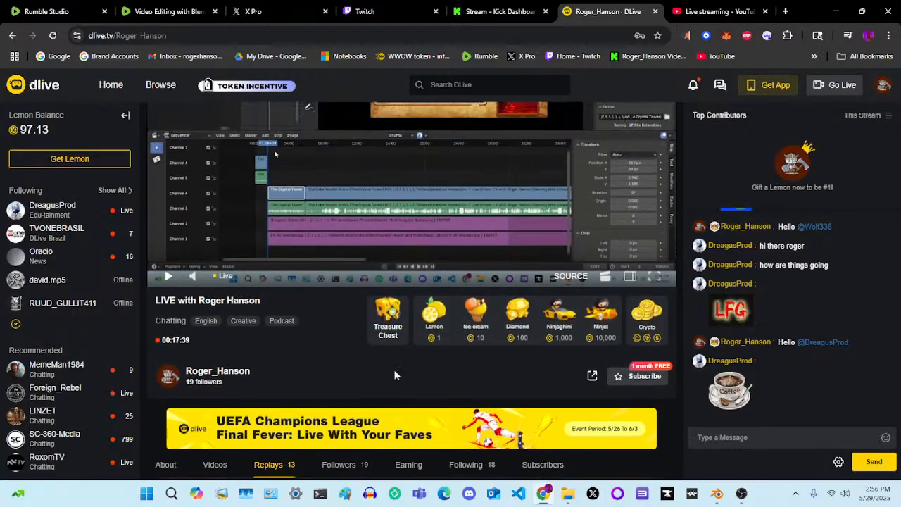
Check the livestream analytics in YouTube Studio and the stream status in Rumble Studio
left_click(718, 11)
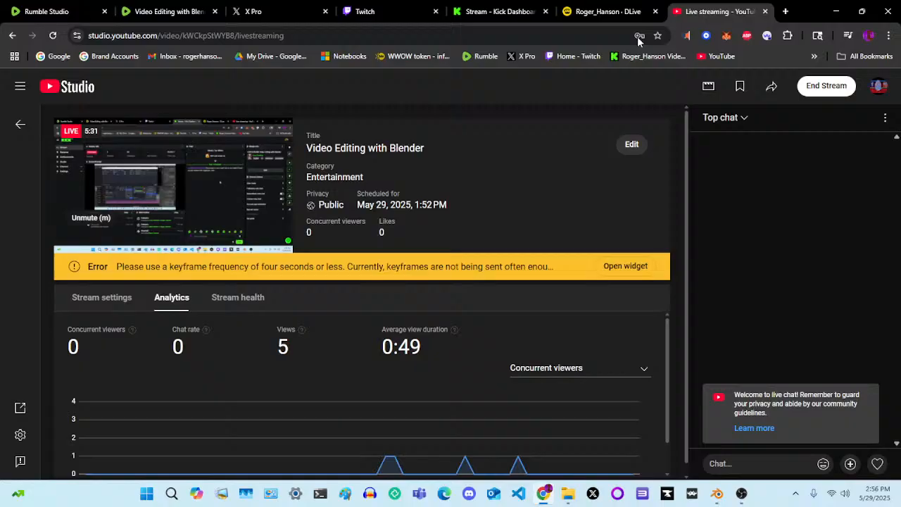
left_click(57, 16)
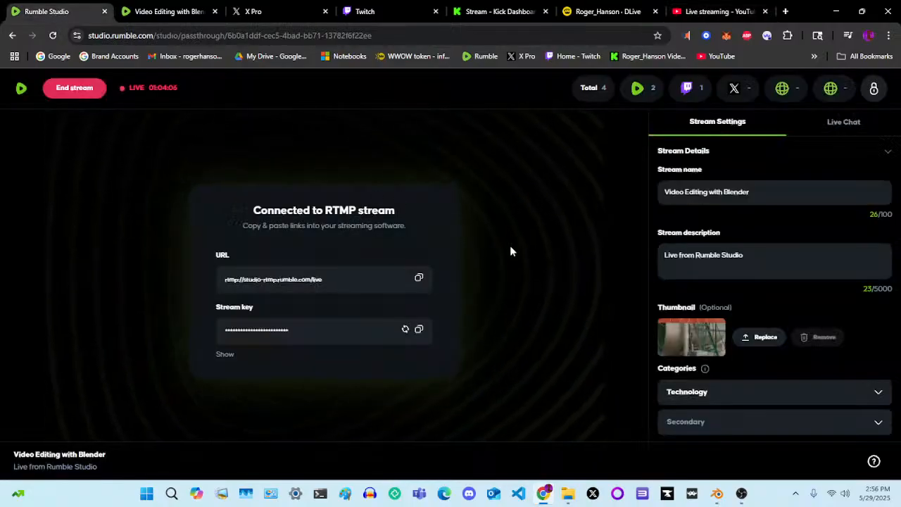
mouse_move(718, 495)
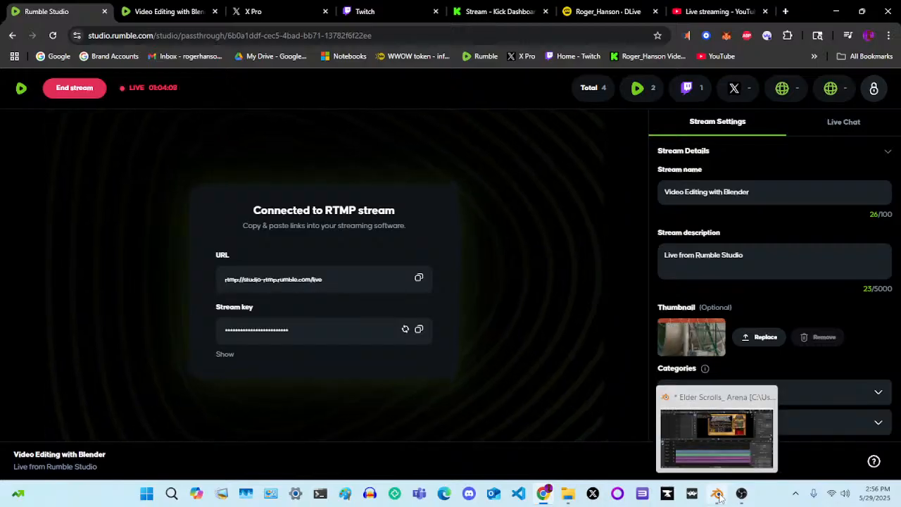
Listen to the Rumble live stream's audio and check the microphone level in OBS Studio
left_click(164, 12)
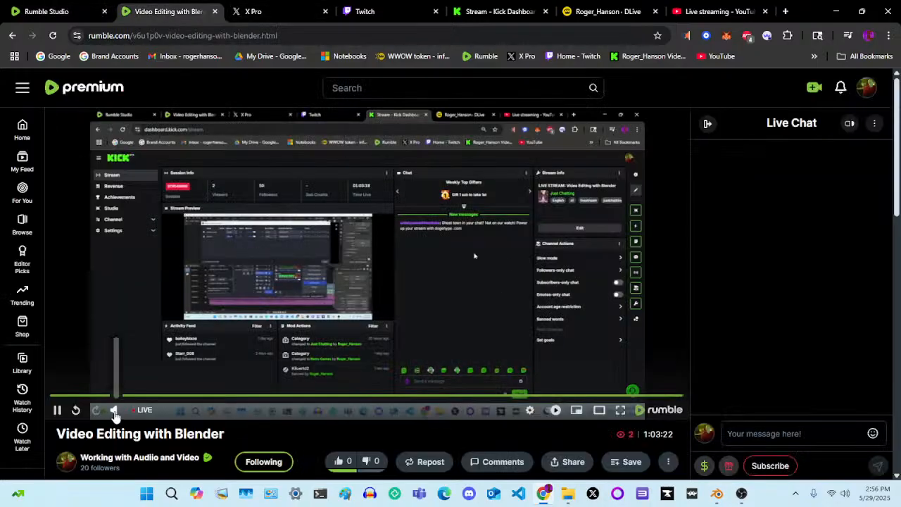
left_click(114, 413)
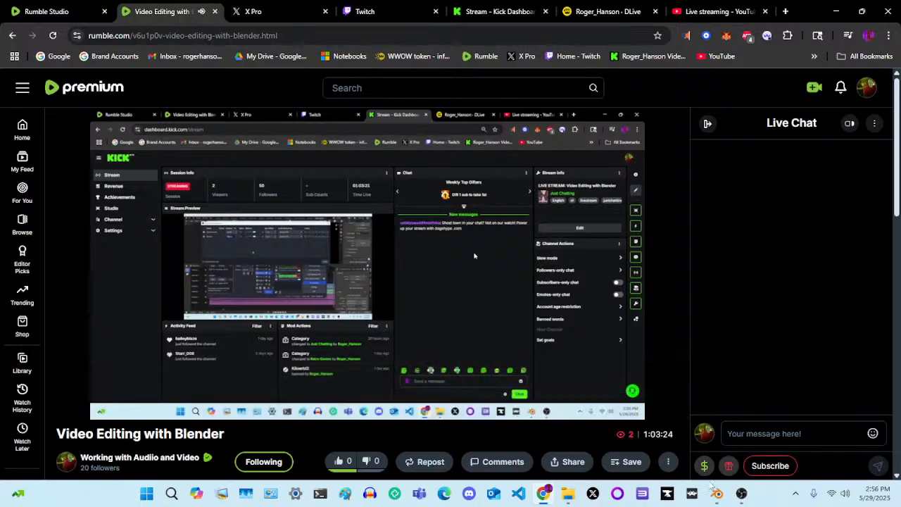
left_click(742, 494)
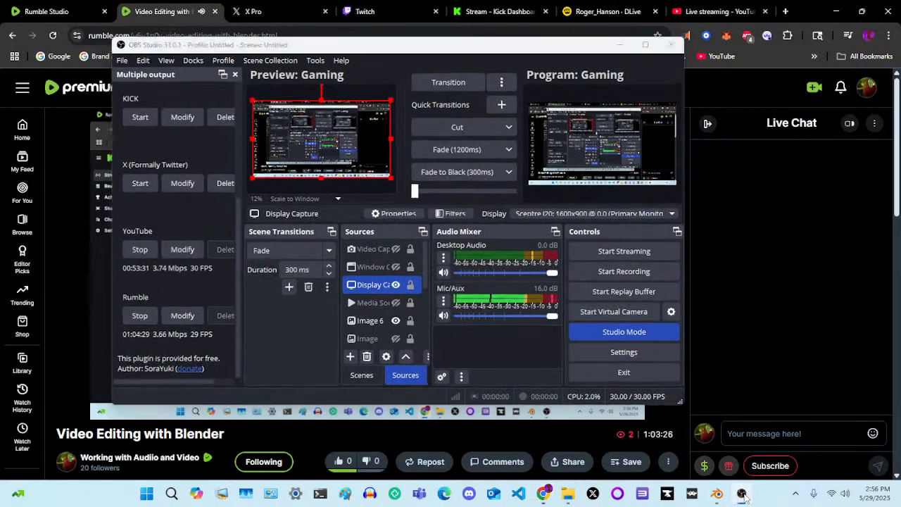
left_click(743, 497)
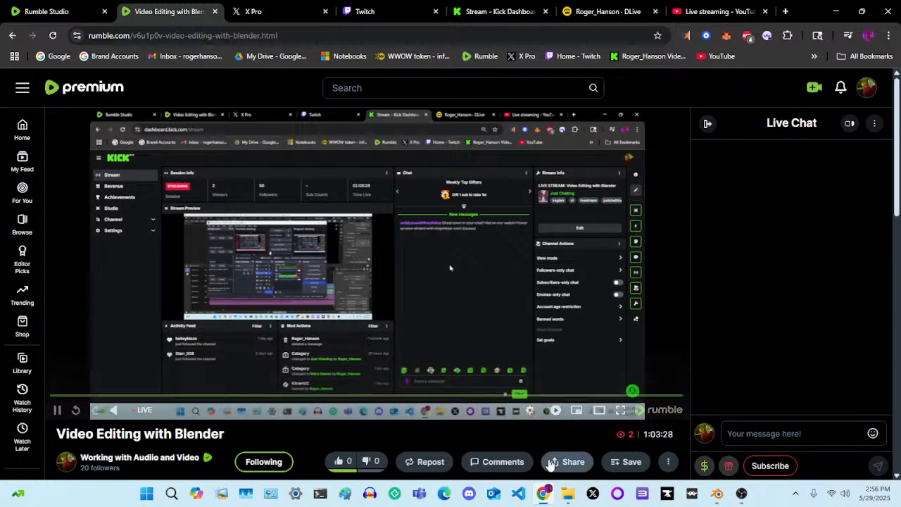
left_click(544, 494)
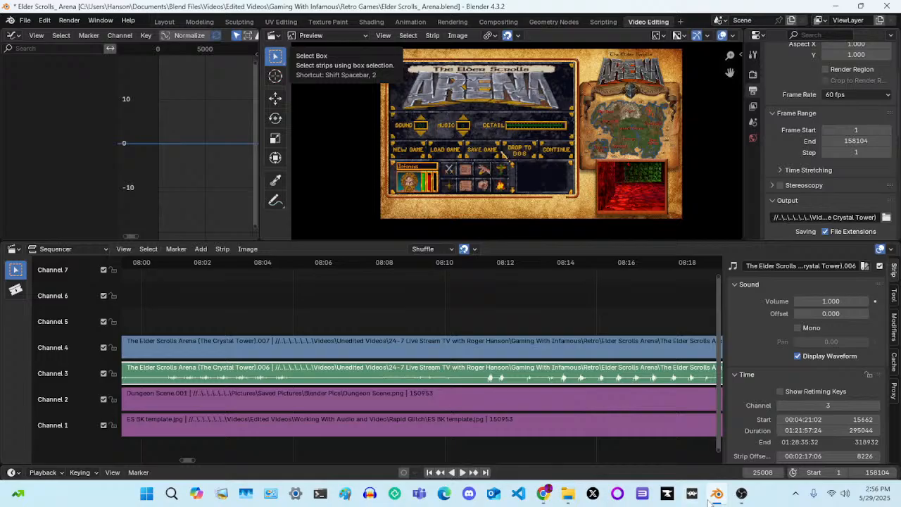
left_click(746, 499)
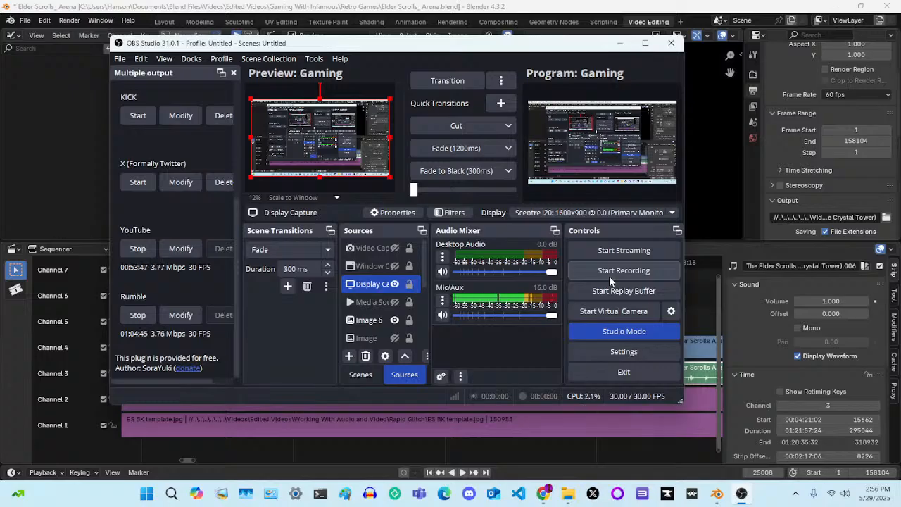
Switch to Chrome and check the live stream on Twitch, Kick and DLive
left_click(542, 496)
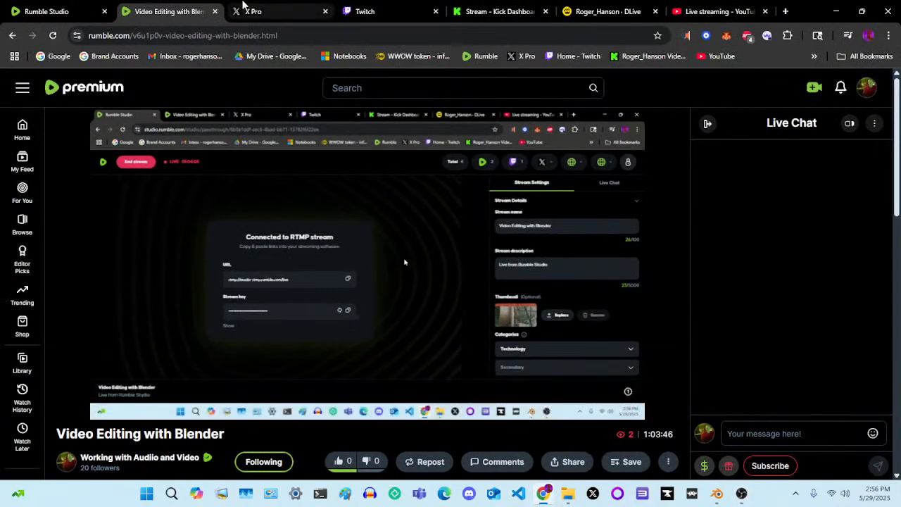
left_click(265, 7)
left_click(363, 9)
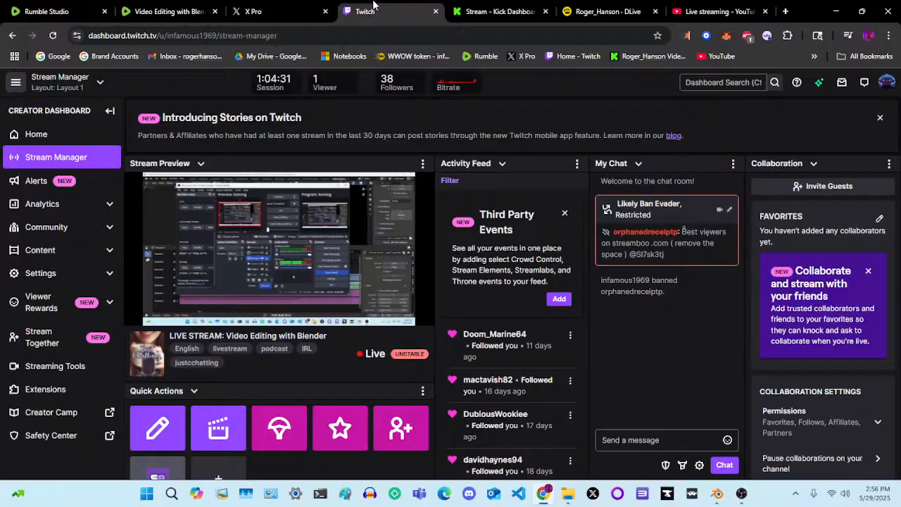
left_click(477, 7)
left_click(602, 10)
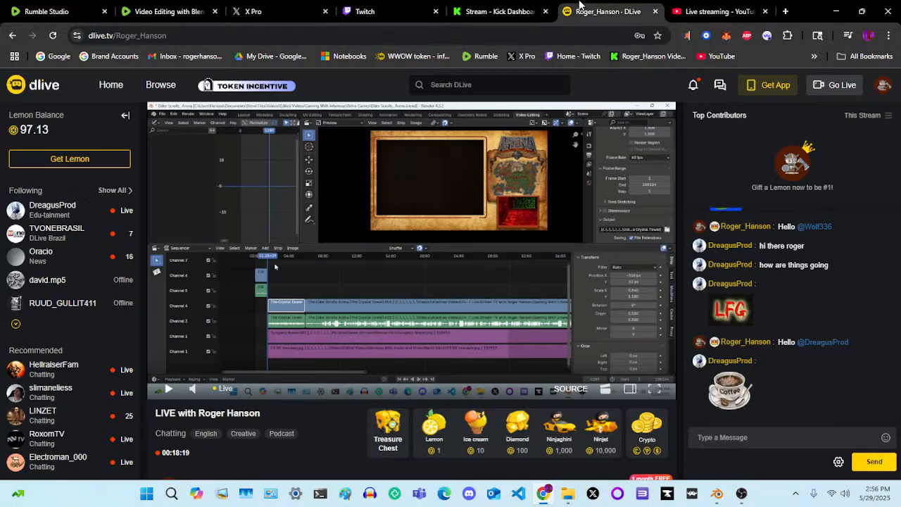
Listen to the live video's audio in X Pro and check the stream status in Rumble Studio
left_click(391, 7)
left_click(292, 9)
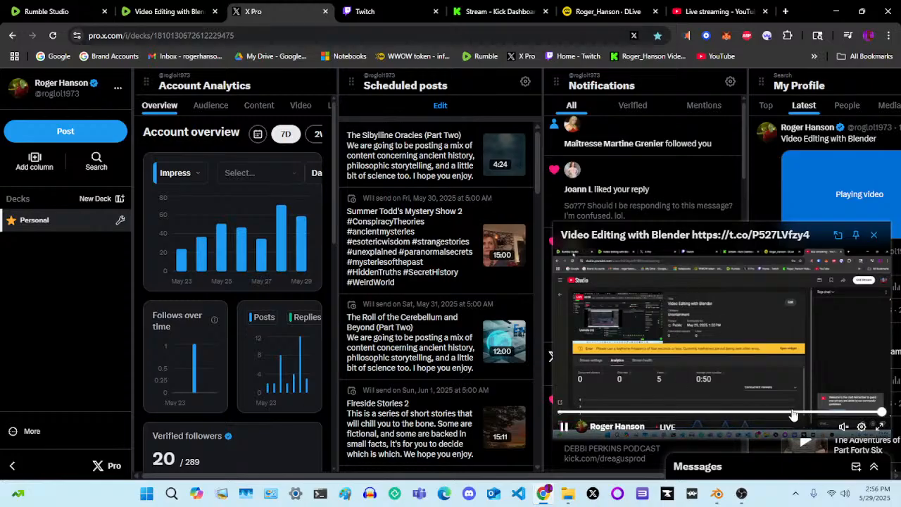
left_click(844, 426)
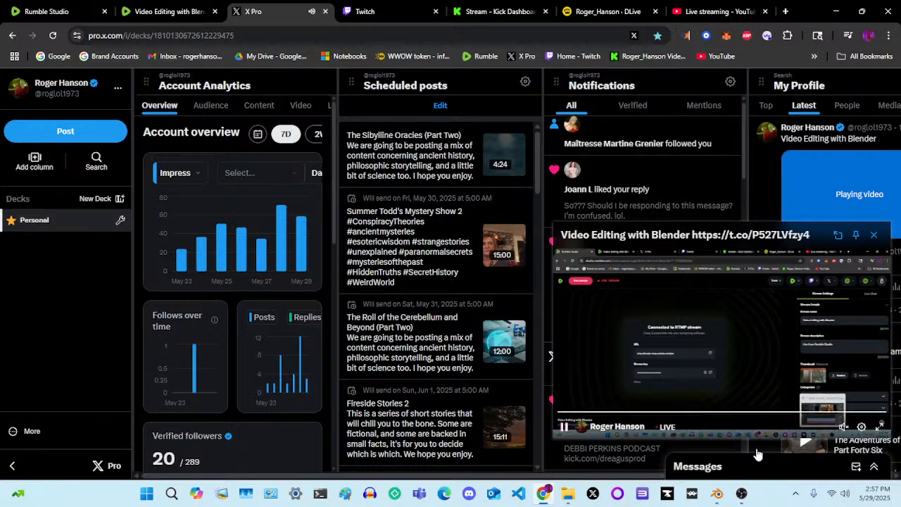
mouse_move(717, 495)
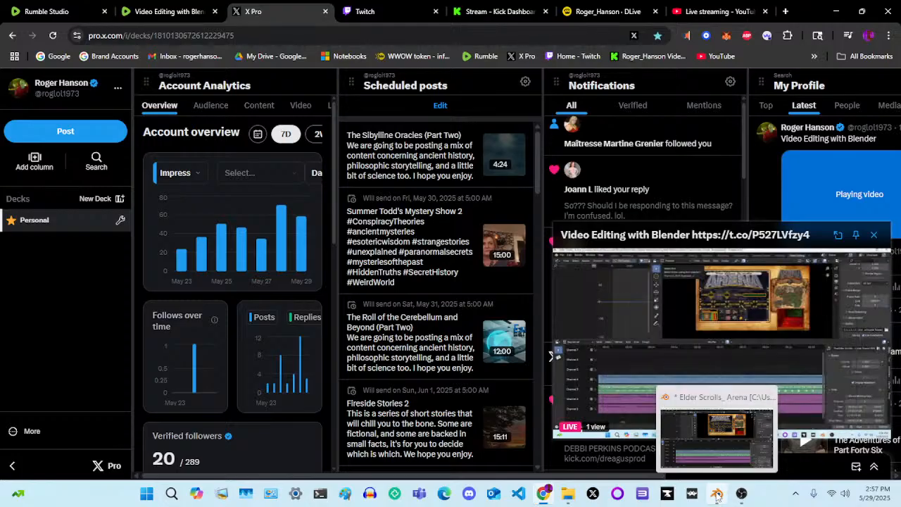
mouse_move(544, 493)
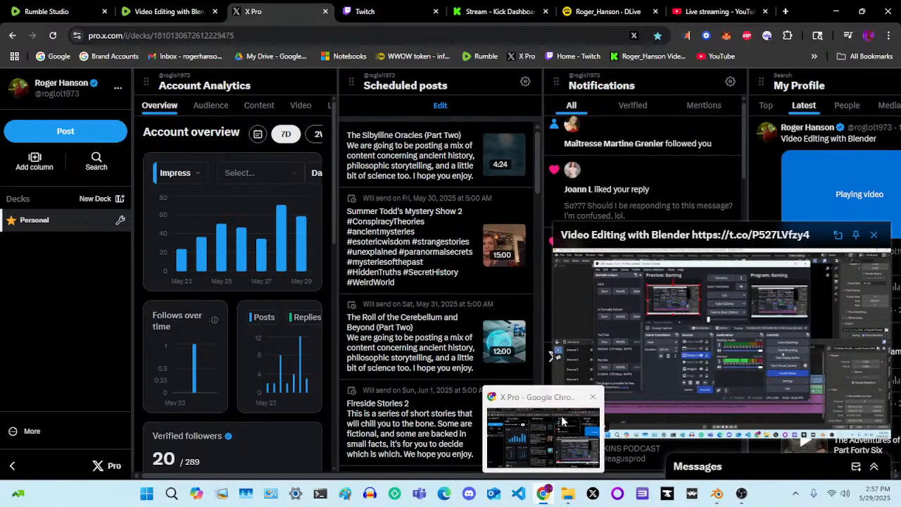
left_click(42, 12)
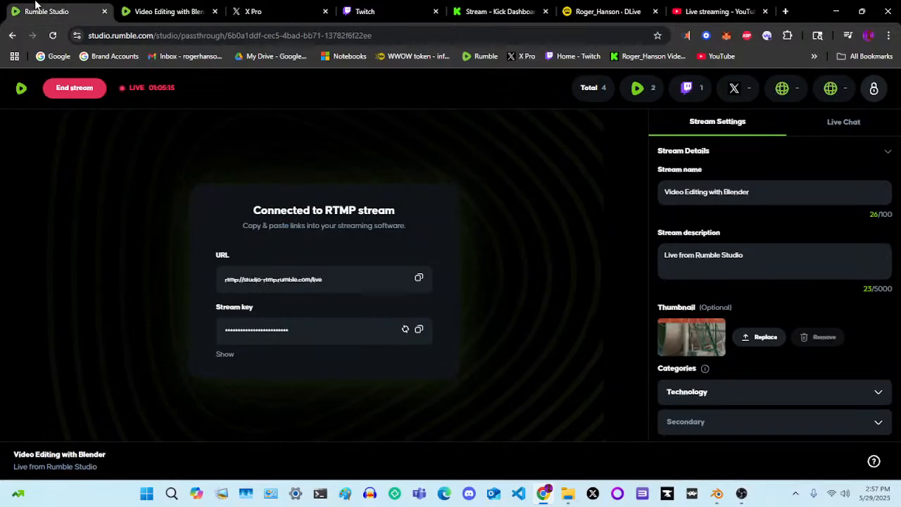
Switch to Blender and play the sequence from about 06:34, just before the Elder Scrolls Arena .007 strip's start
left_click(717, 494)
mouse_move(742, 495)
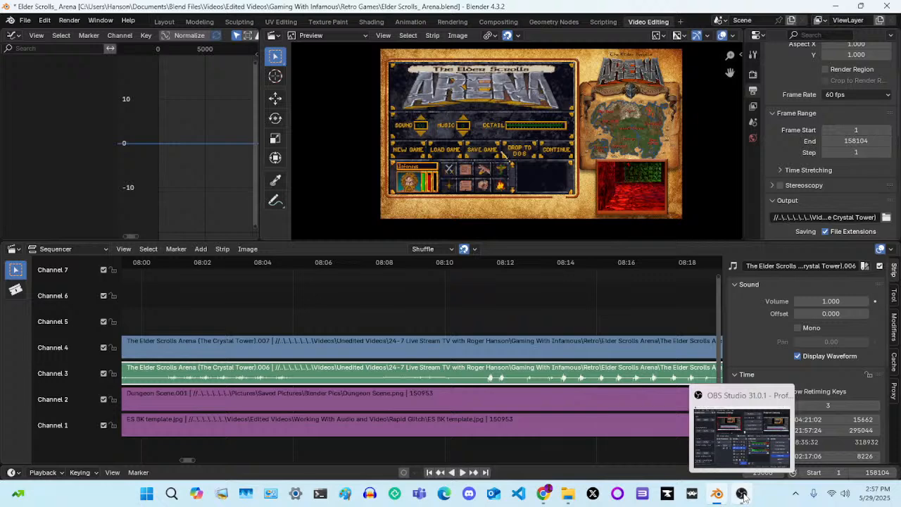
scroll(483, 313, "down", 3)
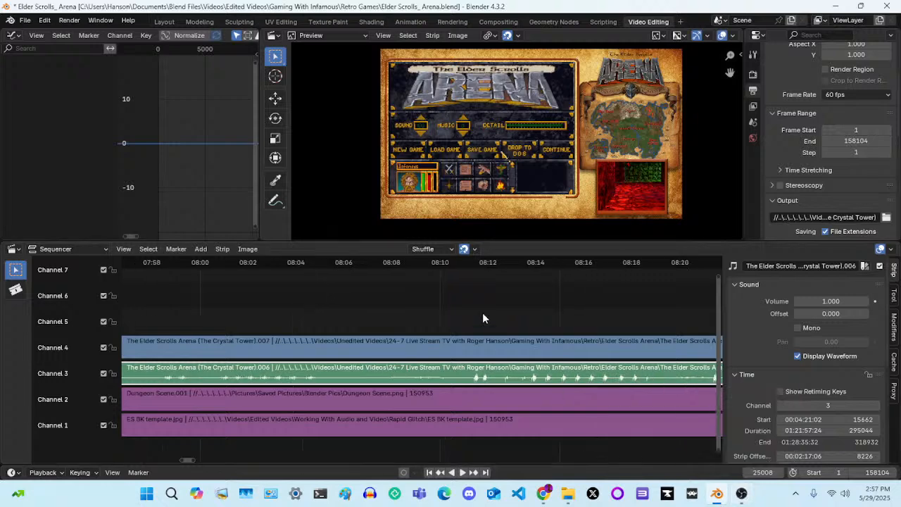
scroll(483, 316, "down", 5)
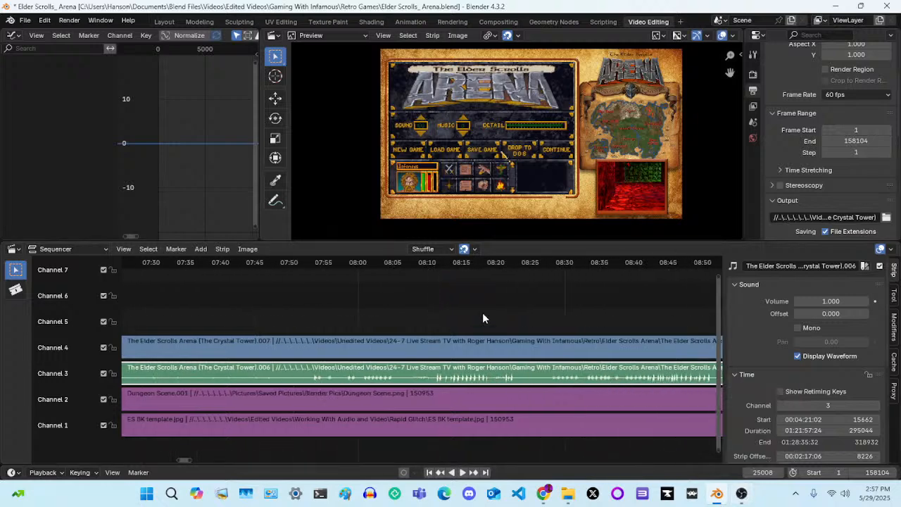
scroll(483, 318, "down", 4)
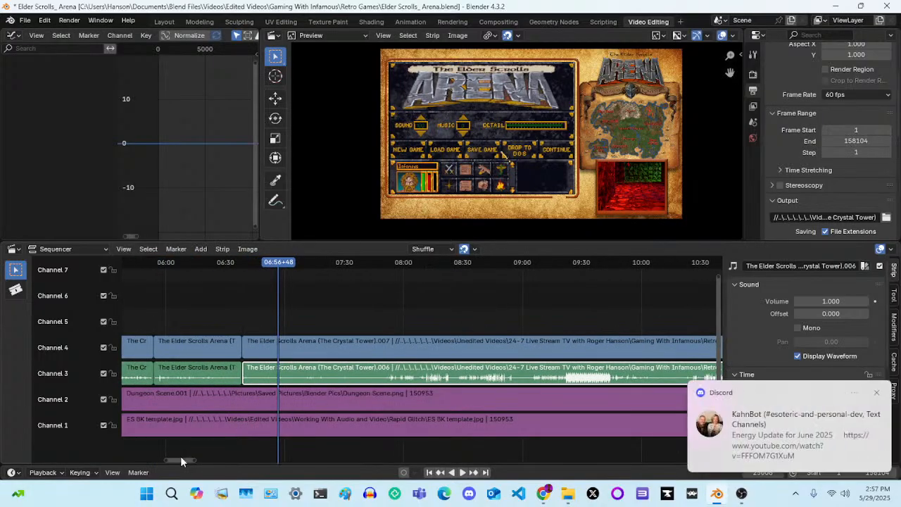
left_click_drag(181, 455, 167, 459)
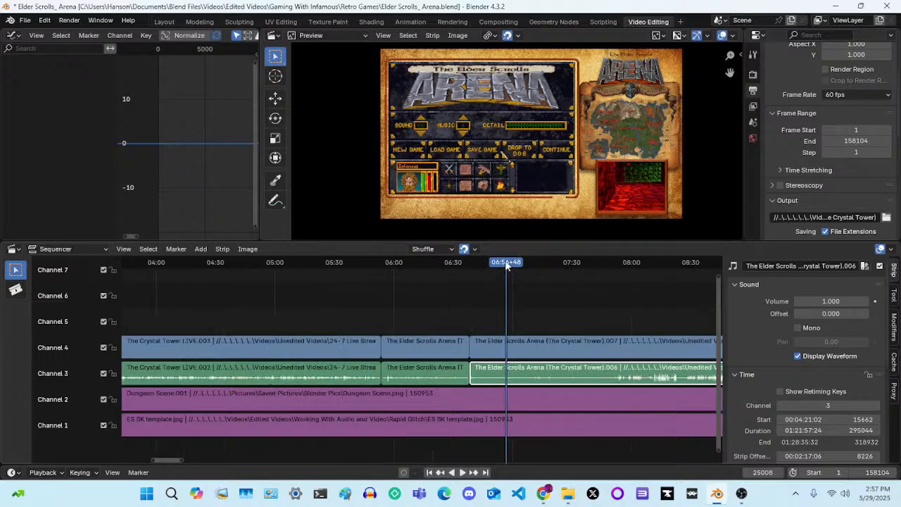
left_click_drag(506, 263, 462, 283)
key("space")
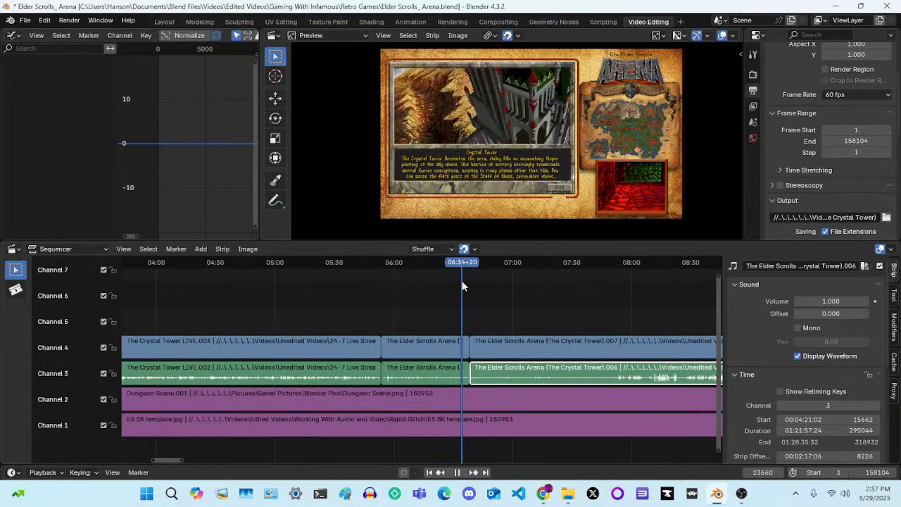
key("space")
key("space")
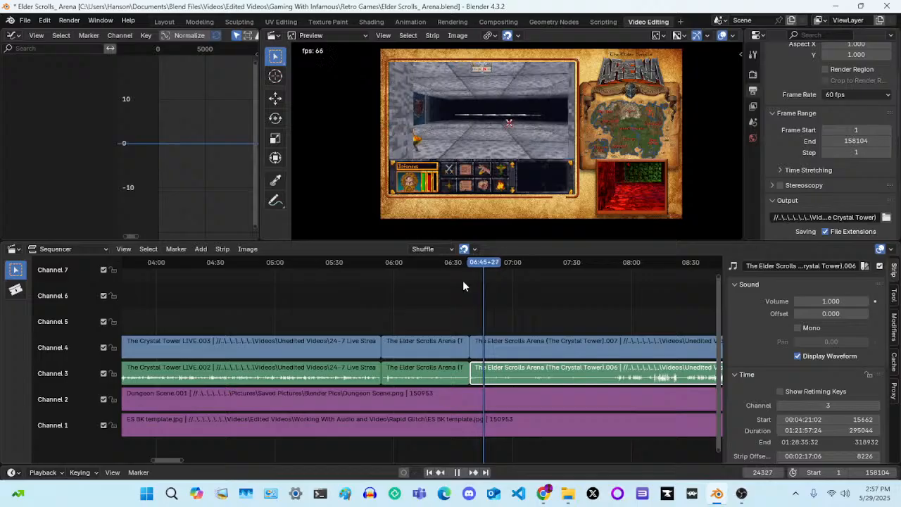
Mute the Mic/Aux channel in OBS Studio and return to Blender while the sequence plays
left_click(741, 492)
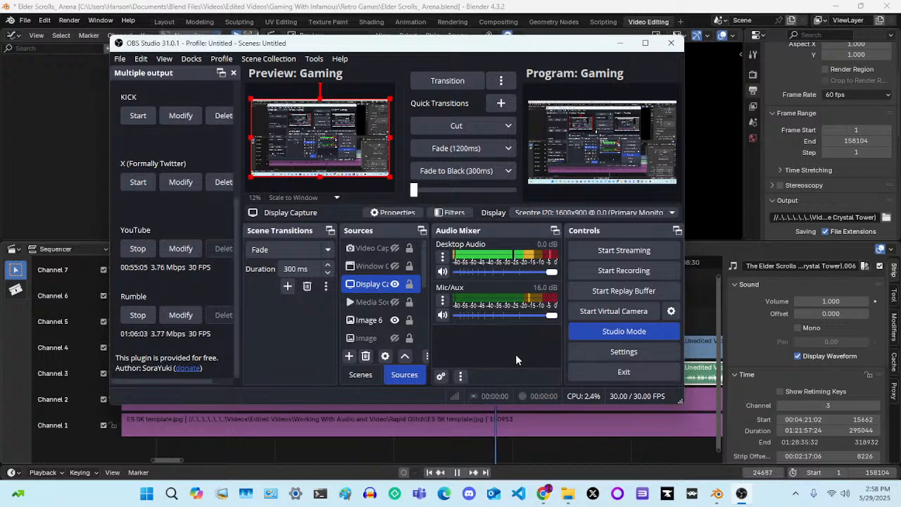
left_click(442, 314)
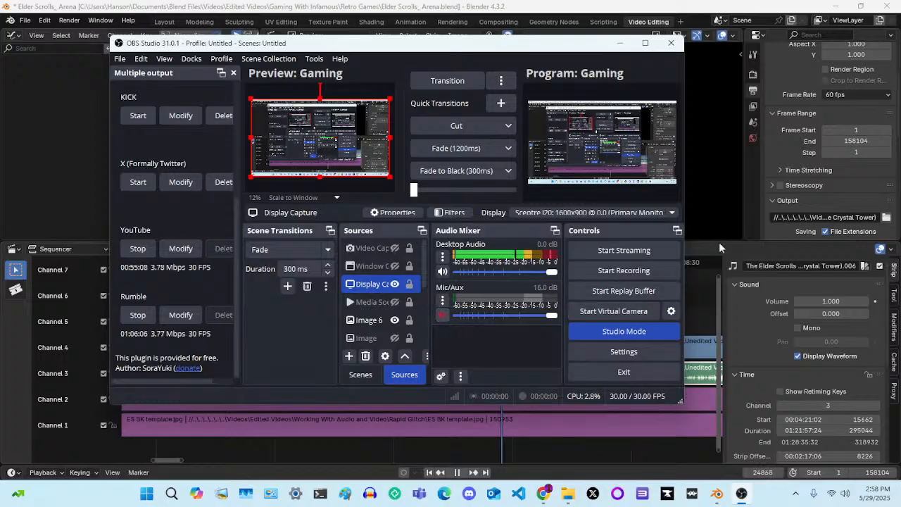
left_click(628, 6)
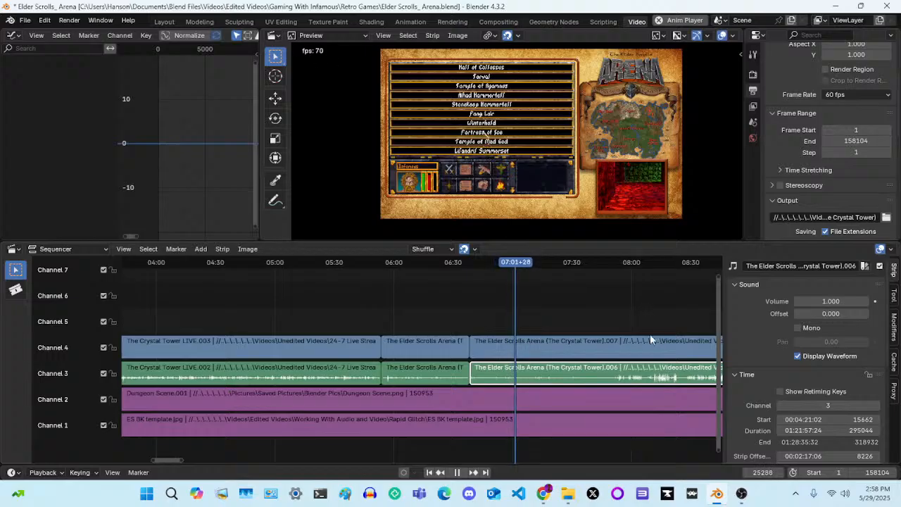
Stop the sequence playback, unmute the Mic/Aux channel in OBS Studio, and return to Blender
key("space")
left_click(741, 494)
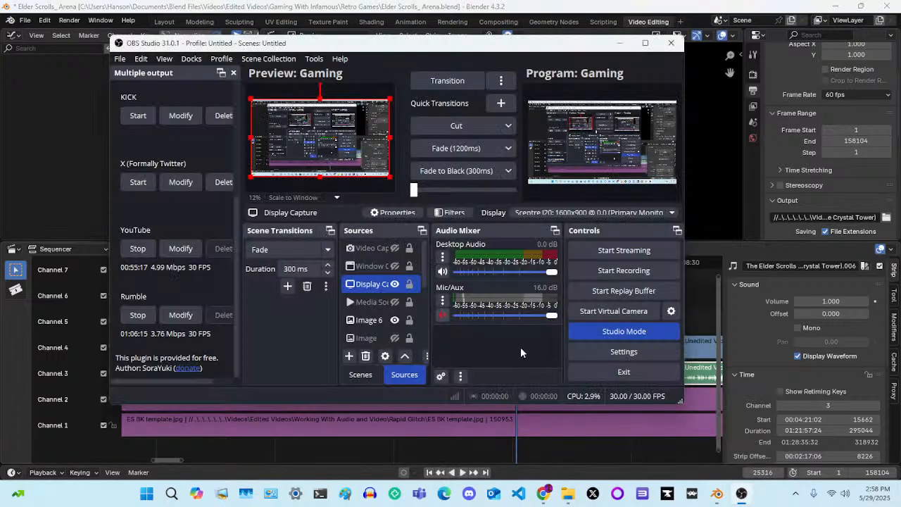
left_click(442, 315)
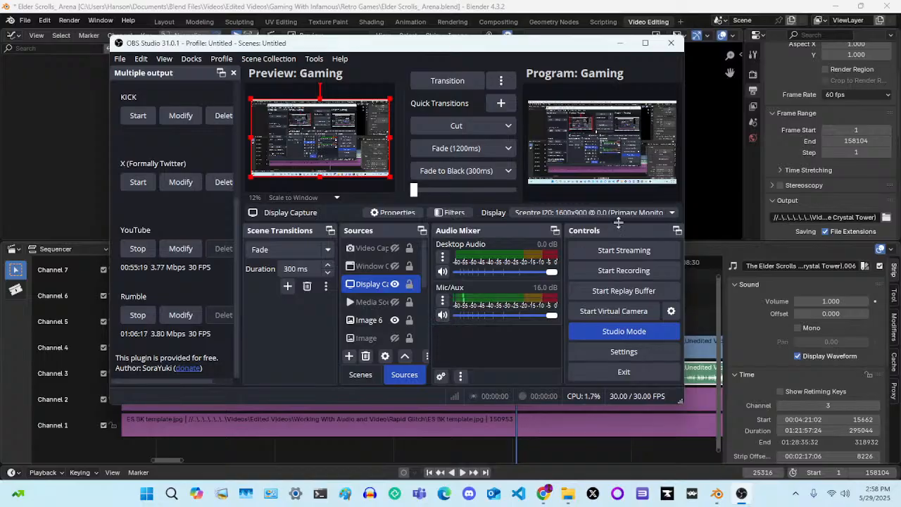
left_click(652, 8)
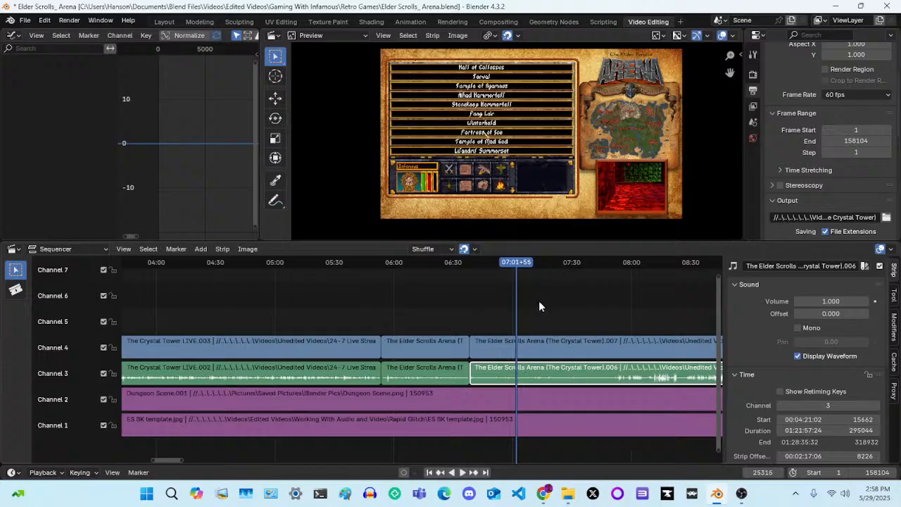
Select the Elder Scrolls Arena .007 video and .006 audio strips and step the playhead back to 07:00+06
left_click_drag(538, 301, 572, 352)
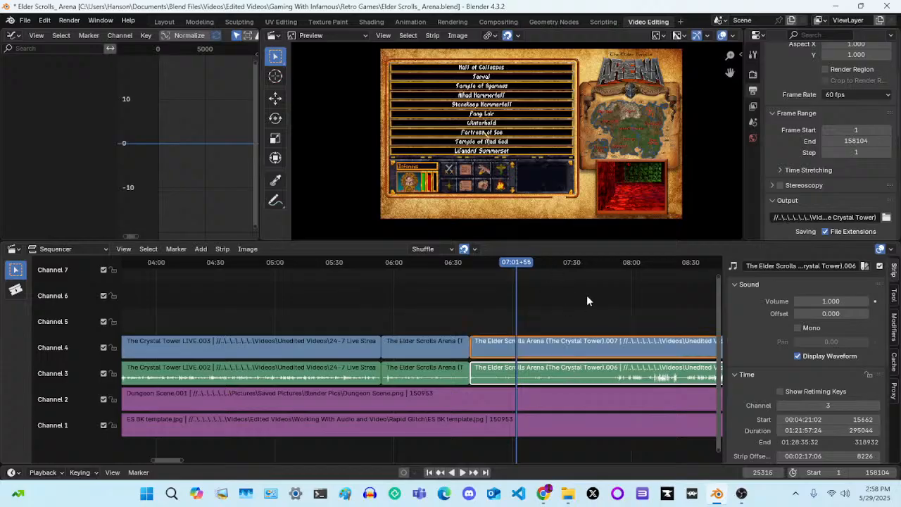
key("Left")
key("Left")
key("Left")
key("Left")
key("Left")
key("Left")
key("Left")
key("Left")
key("Left")
key("Left")
key("Left")
key("Left")
key("Left")
key("Left")
key("Left")
key("Left")
key("Left")
key("Left")
key("Left")
key("Left")
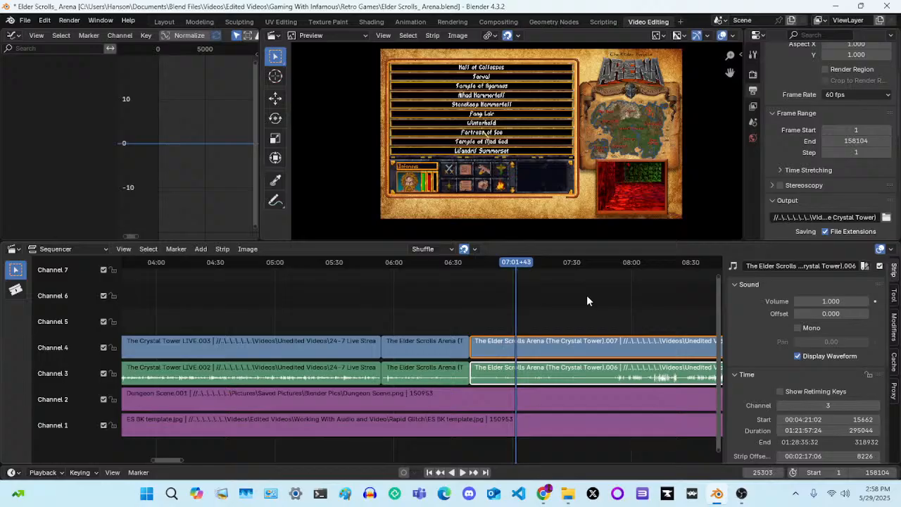
key("Left")
key("Left")
key("Left")
key("Left")
key("Left")
key("Left")
key("Left")
key("Left")
key("Left")
key("Left")
key("Left")
key("Left")
key("Left")
key("Left")
key("Left")
key("Left")
key("Left")
key("Left")
key("Left")
key("Left")
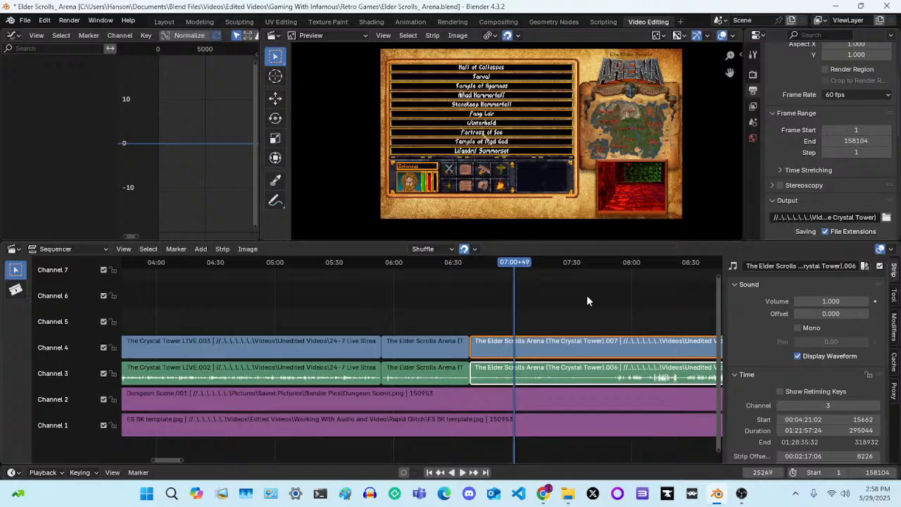
key("Left")
key("Left")
key("Left")
key("Left")
key("Left")
key("Left")
key("Left")
key("Left")
key("Left")
key("Left")
key("Left")
key("Left")
key("Left")
key("Left")
key("Left")
key("Left")
key("Left")
key("Left")
key("Left")
key("Left")
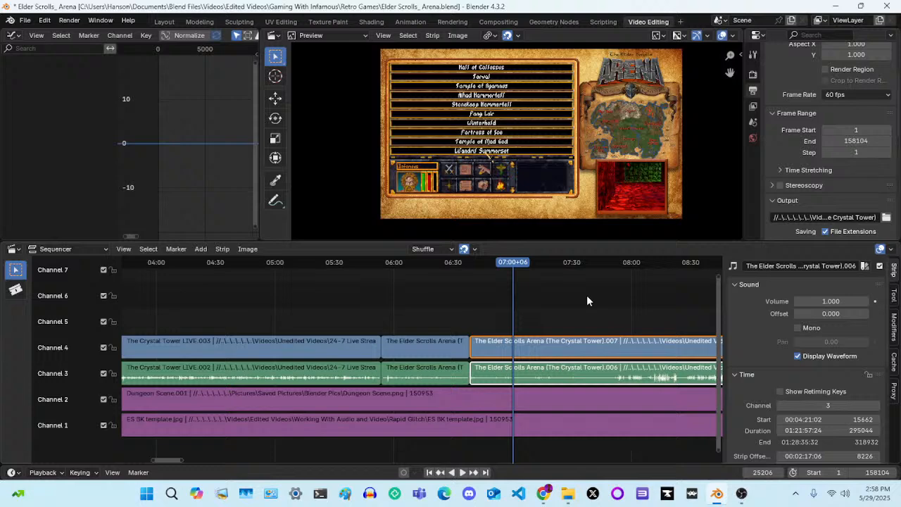
Move the playhead to the Crystal Tower map at 06:51+41 and render that frame as a still image
key("space")
left_click_drag(514, 262, 493, 267)
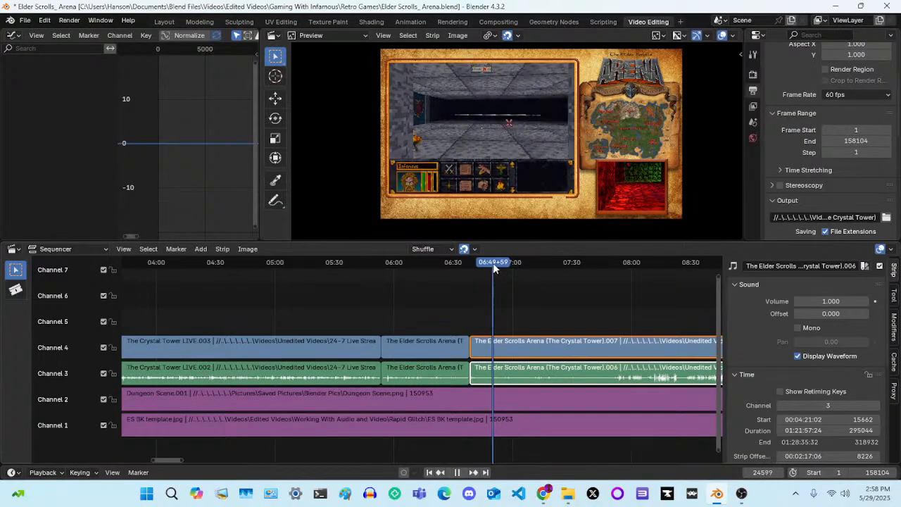
key("space")
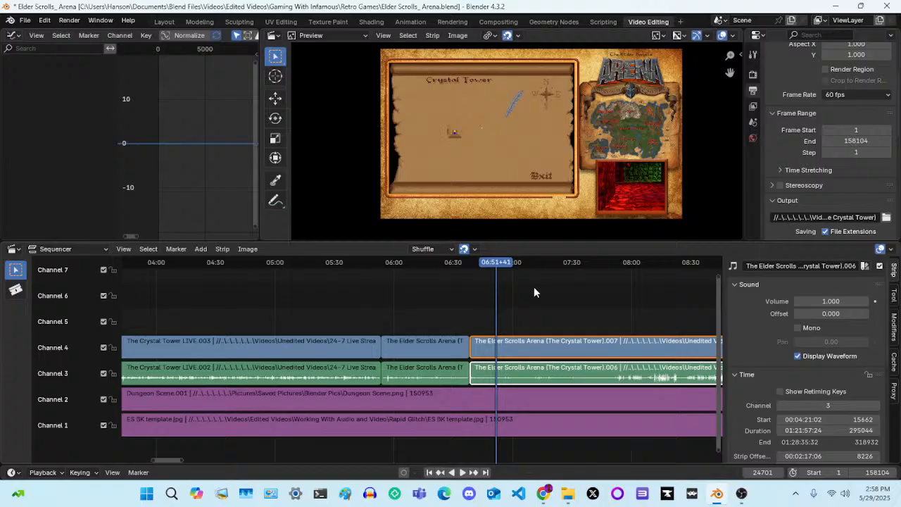
key("ctrl+F12")
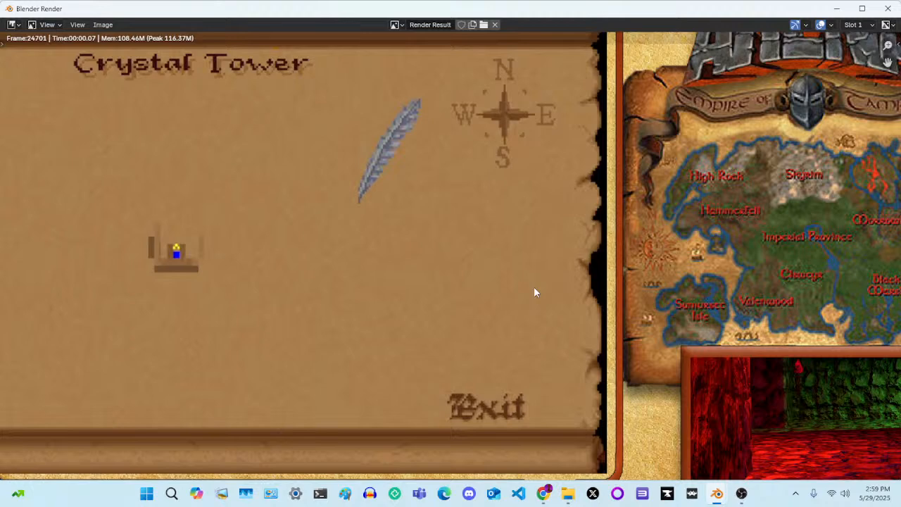
scroll(534, 287, "down", 2)
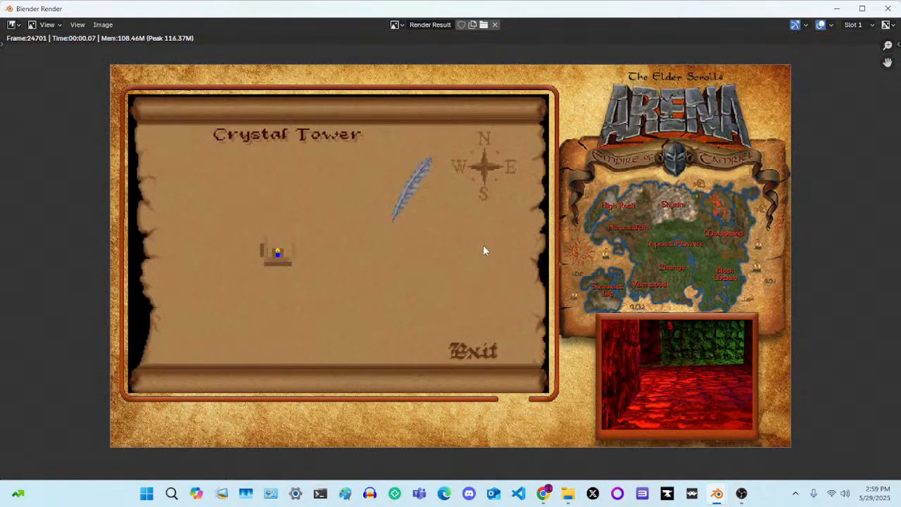
Open Save As for the rendered image and browse to Retro\Elder Scrolls Arena\Map Pics under Unedited Videos, with files shown as a vertical list
left_click(103, 24)
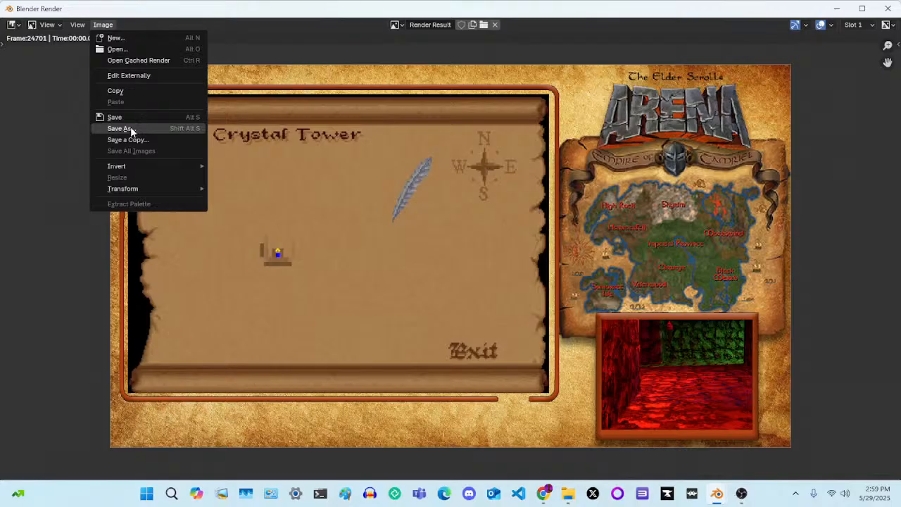
left_click(120, 129)
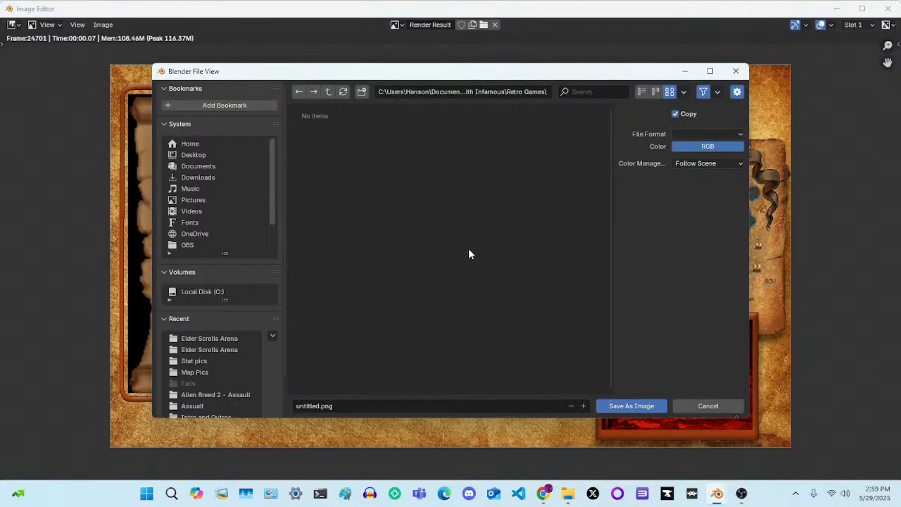
left_click(195, 211)
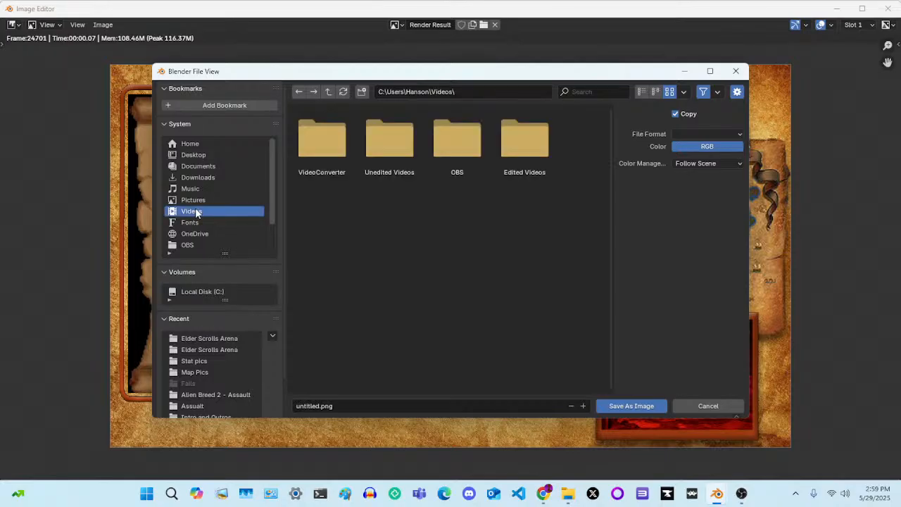
double_click(409, 155)
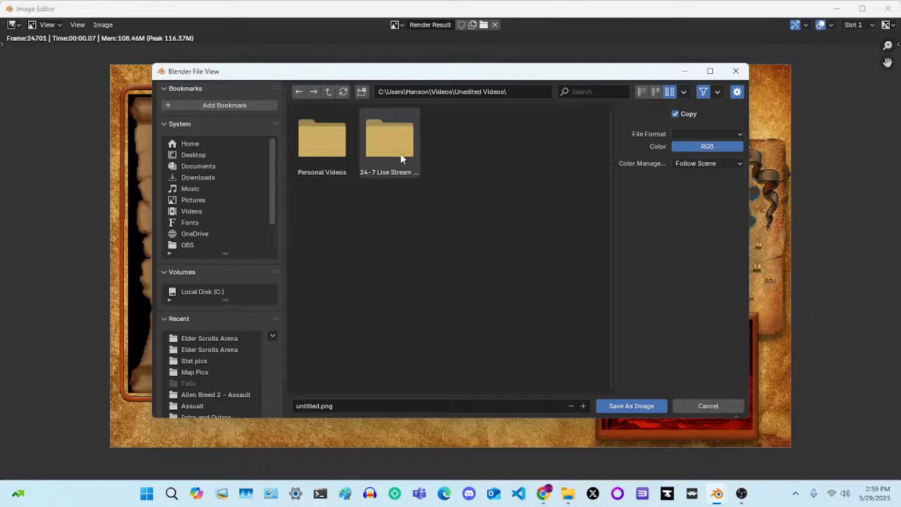
left_click(401, 159)
double_click(401, 158)
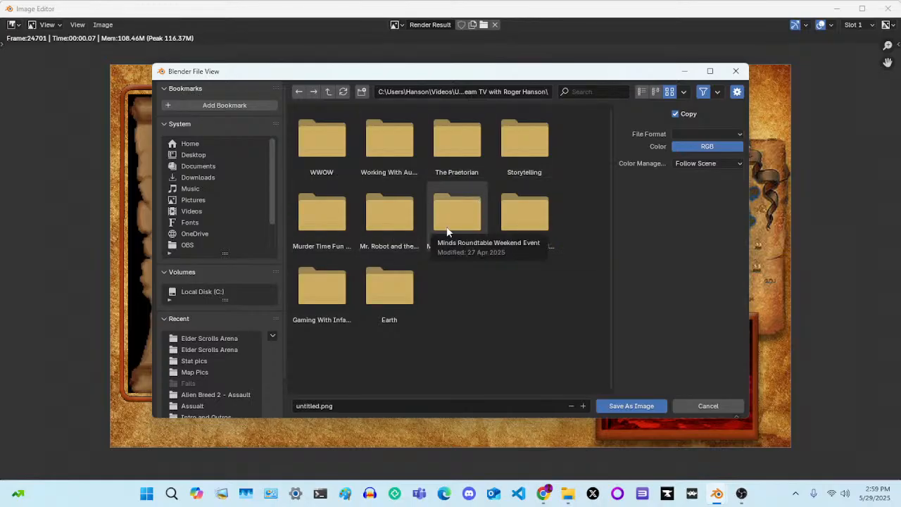
double_click(325, 299)
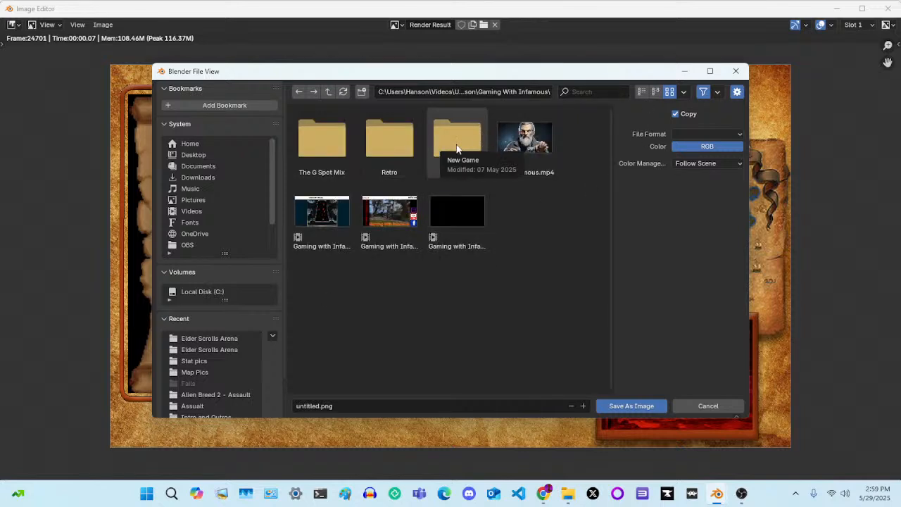
double_click(407, 153)
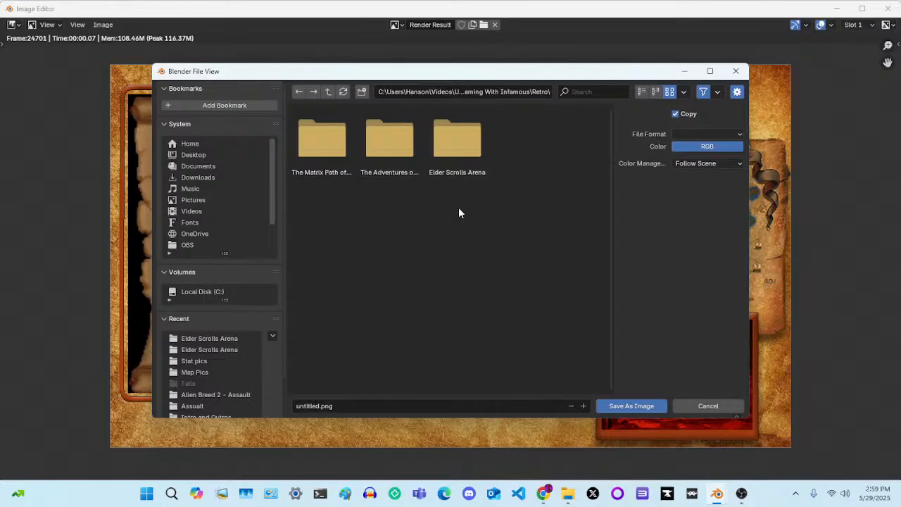
double_click(447, 130)
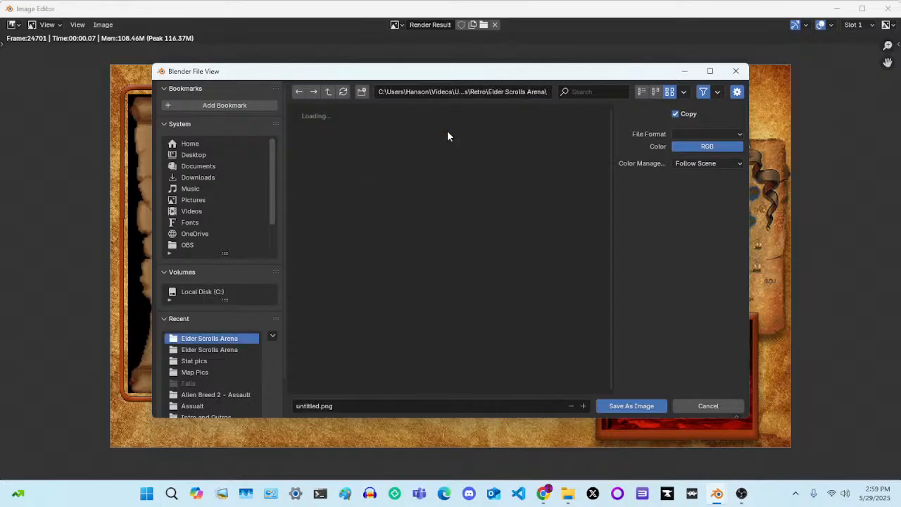
left_click(643, 92)
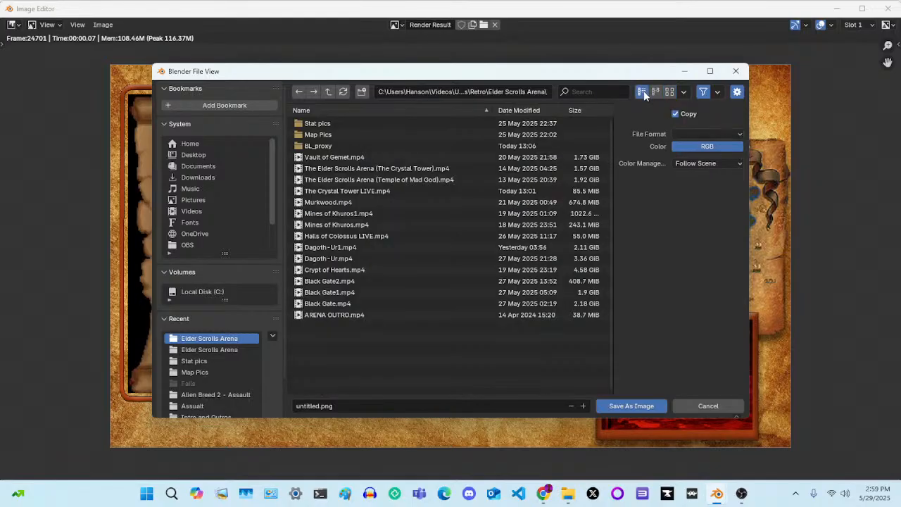
double_click(376, 134)
Examine the existing Elder Scroll Arena Map images in both name sort orders, and cancel saving the render
scroll(469, 296, "down", 5)
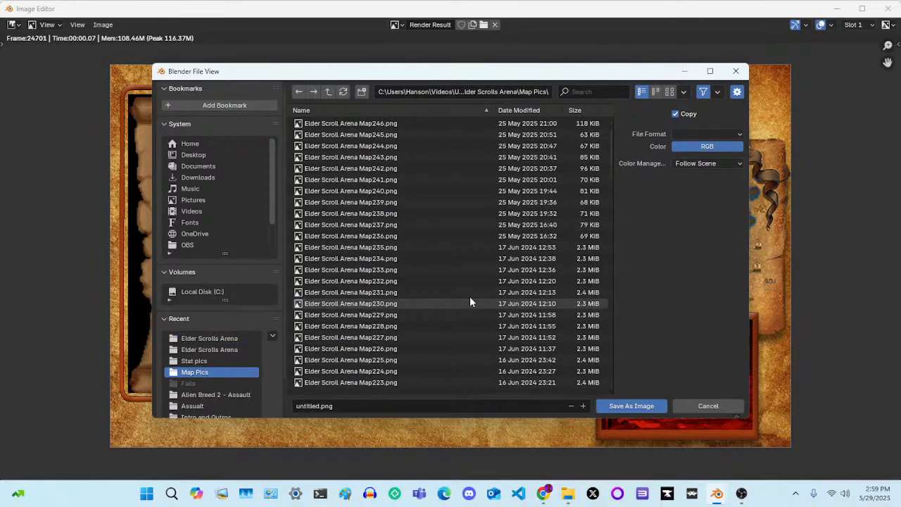
scroll(471, 301, "down", 18)
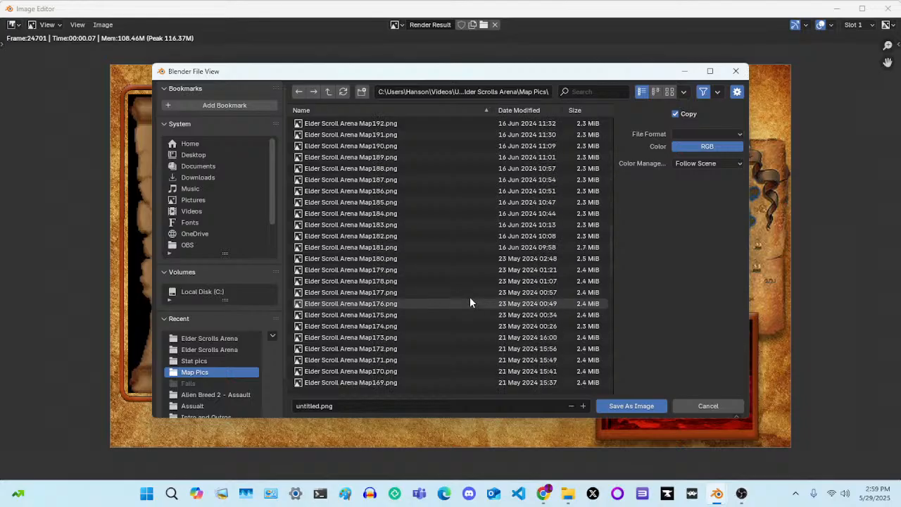
scroll(470, 302, "down", 18)
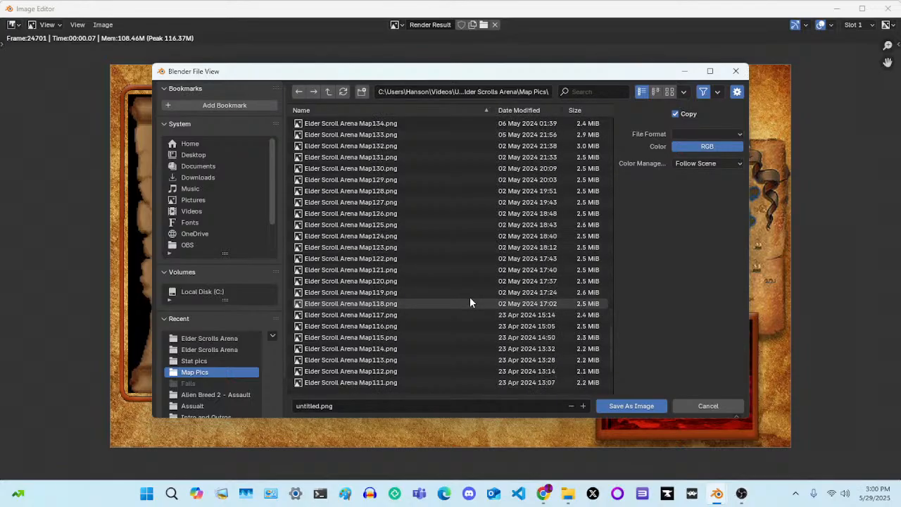
scroll(465, 303, "down", 2)
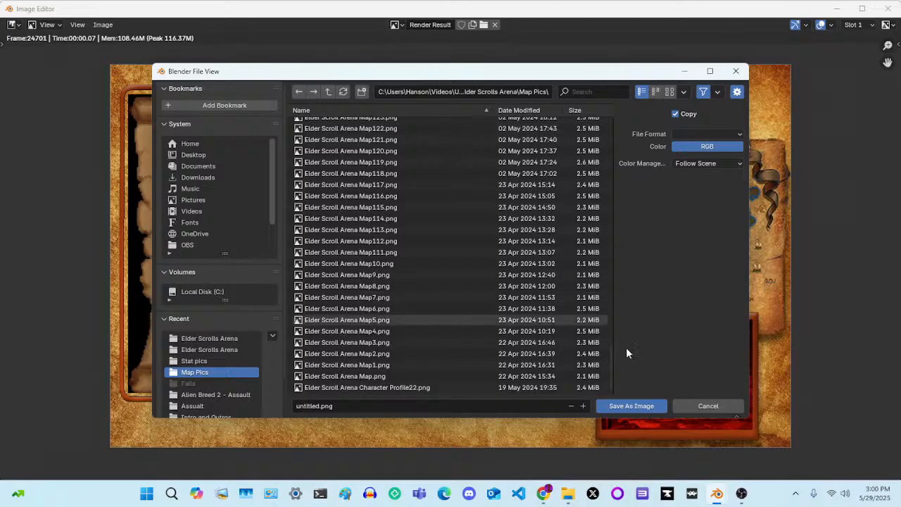
left_click_drag(614, 361, 609, 121)
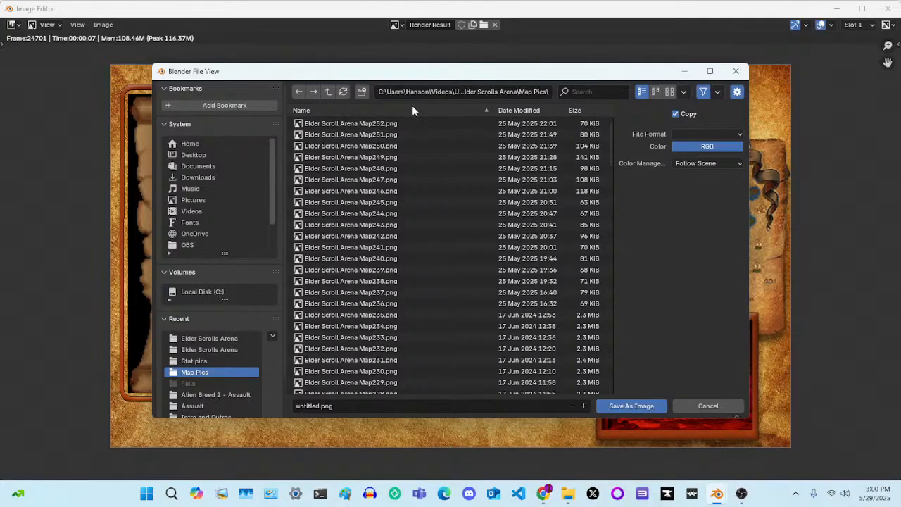
left_click(362, 109)
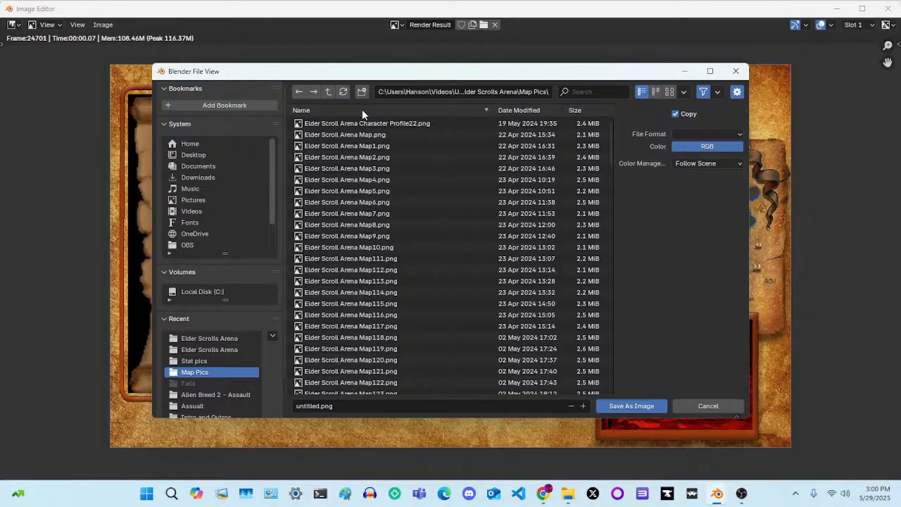
mouse_move(362, 133)
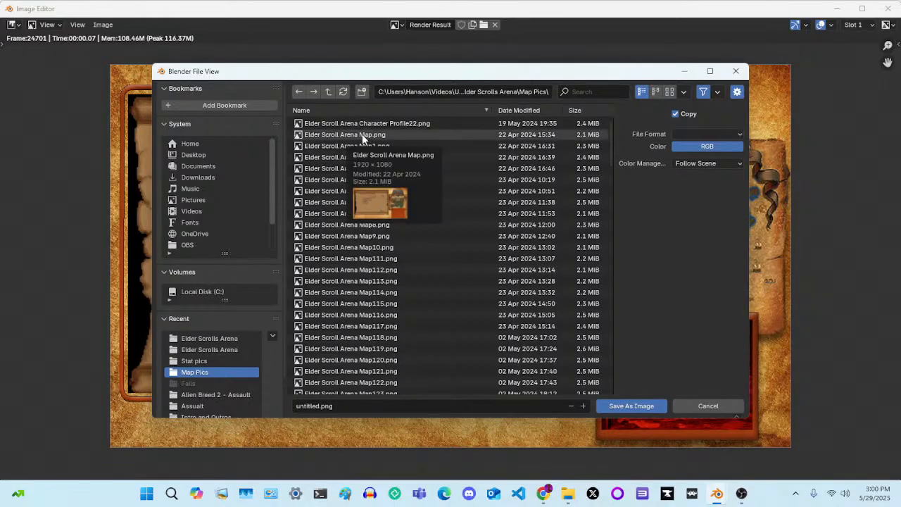
mouse_move(344, 148)
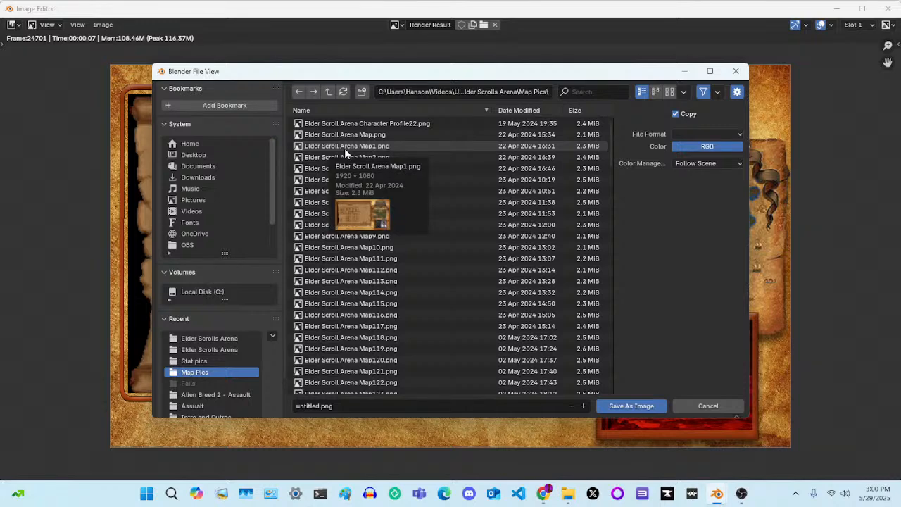
left_click(371, 112)
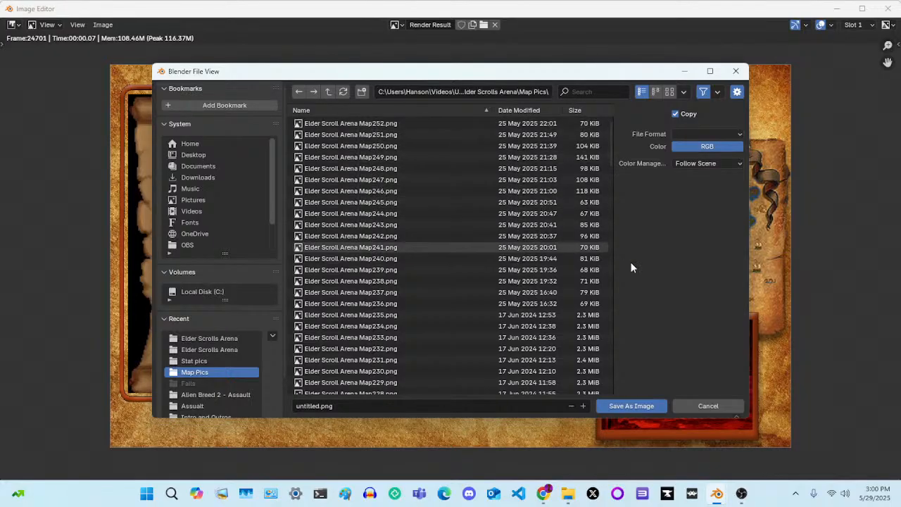
left_click(707, 406)
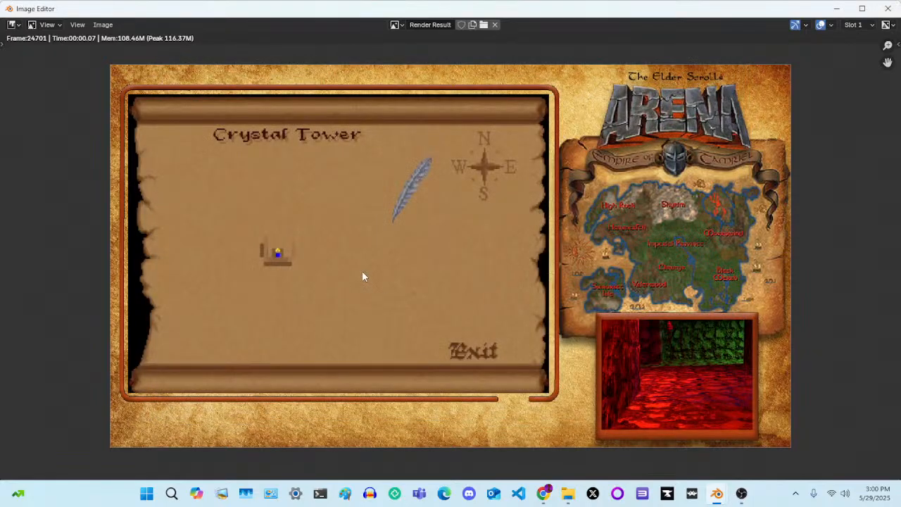
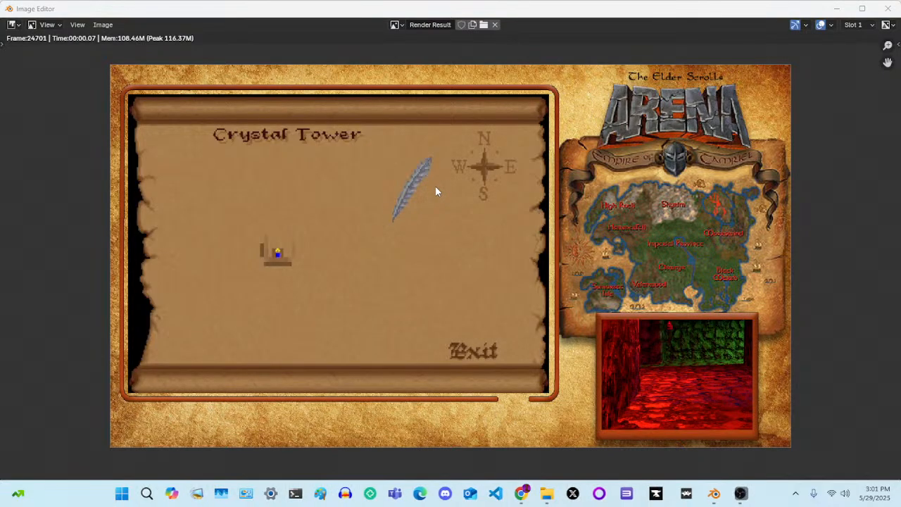
Take a rectangular screen snip of the Crystal Tower map area in the rendered image
key("super+shift+s")
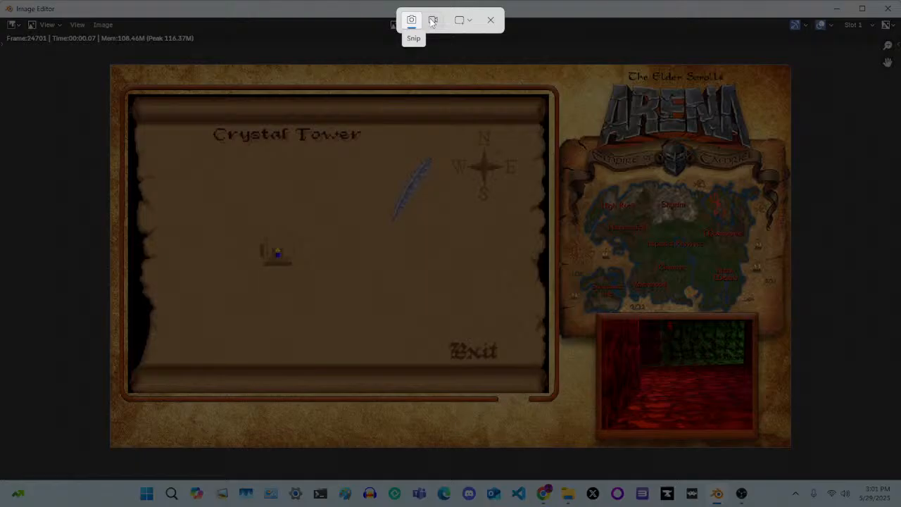
left_click(466, 20)
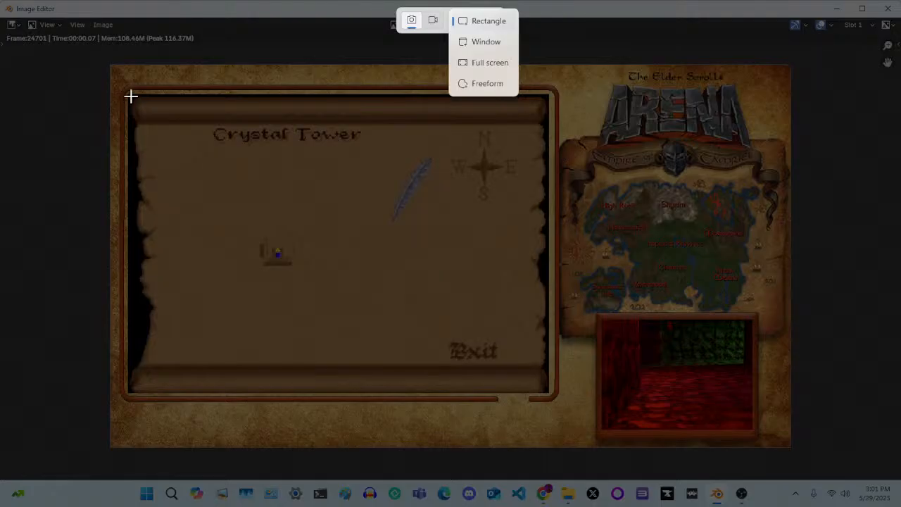
left_click_drag(131, 96, 549, 397)
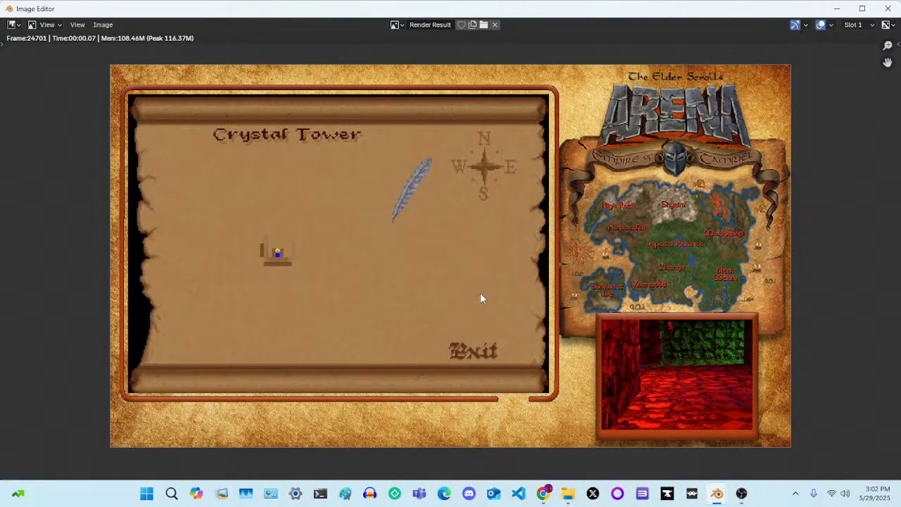
Switch to File Explorer and bring up the already open OBS folder
mouse_move(541, 496)
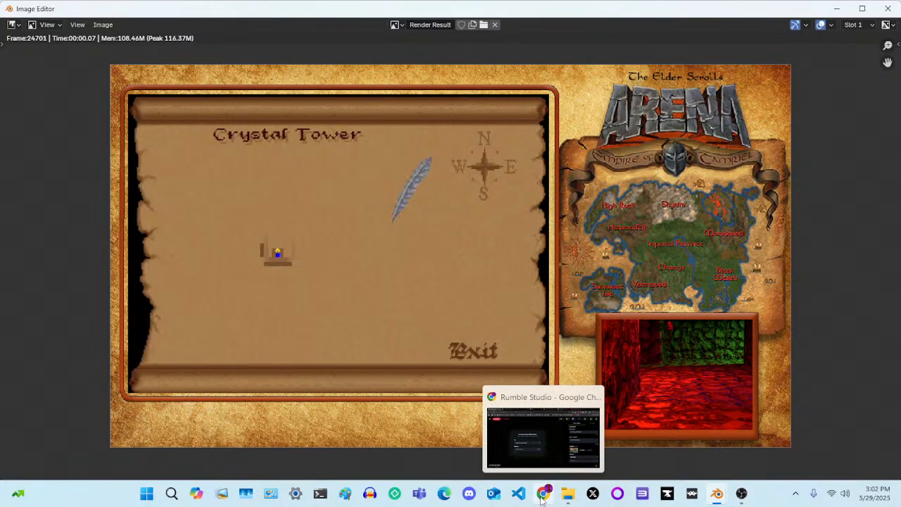
mouse_move(575, 499)
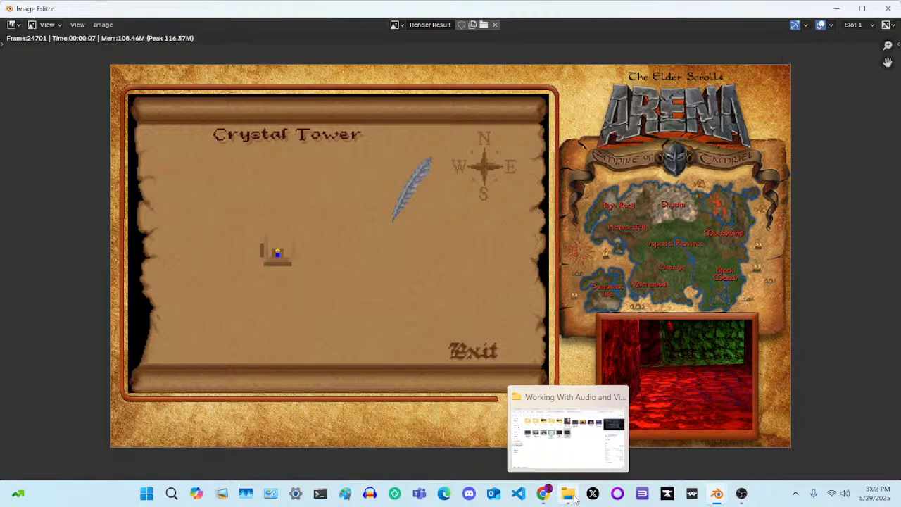
left_click(574, 499)
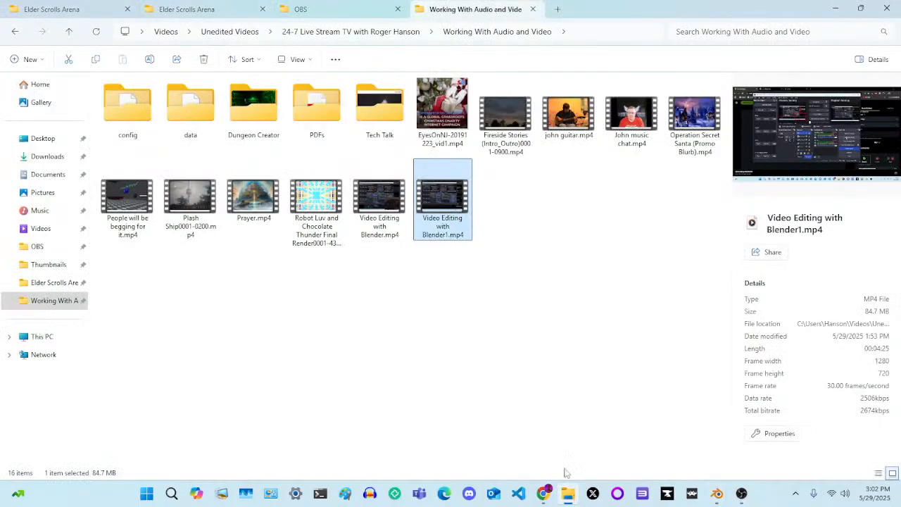
left_click(340, 6)
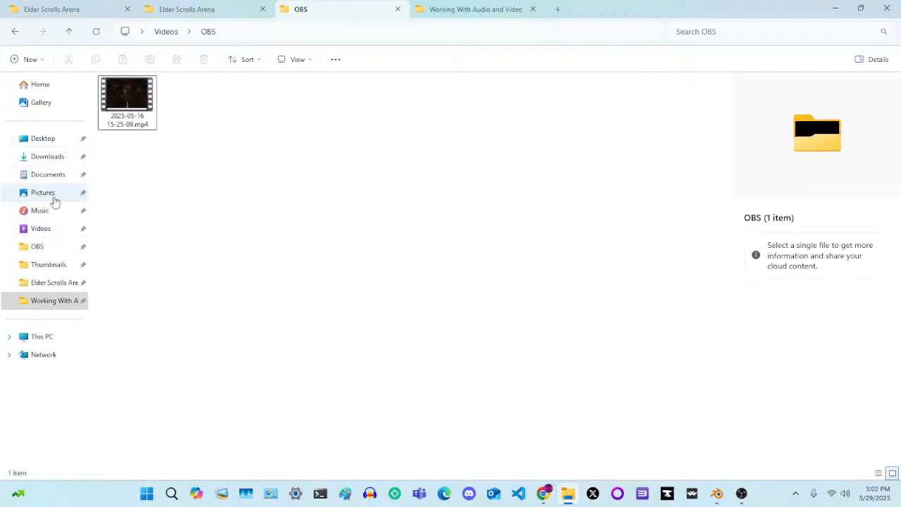
Switch to OBS Studio, hide the Display Capture source, and send the preview to program with the Fade (1200ms) transition
left_click(743, 493)
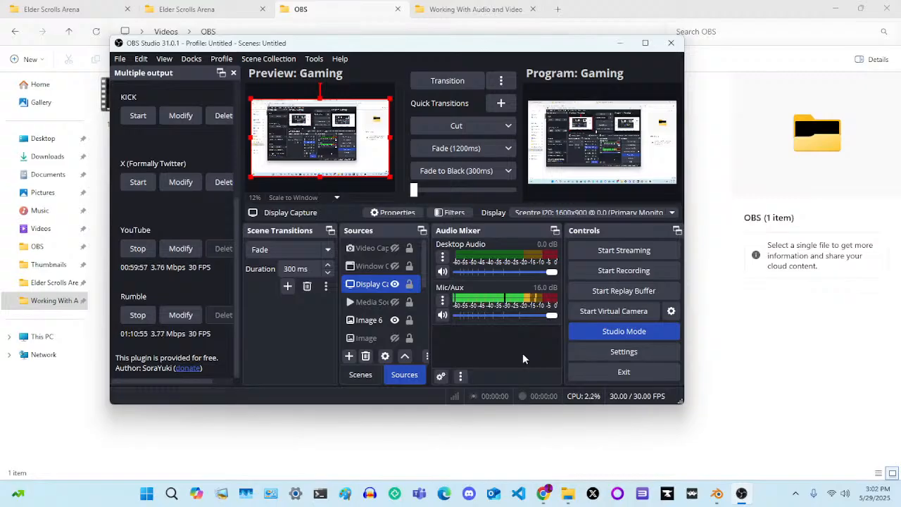
left_click(384, 321, "ctrl")
left_click(380, 285)
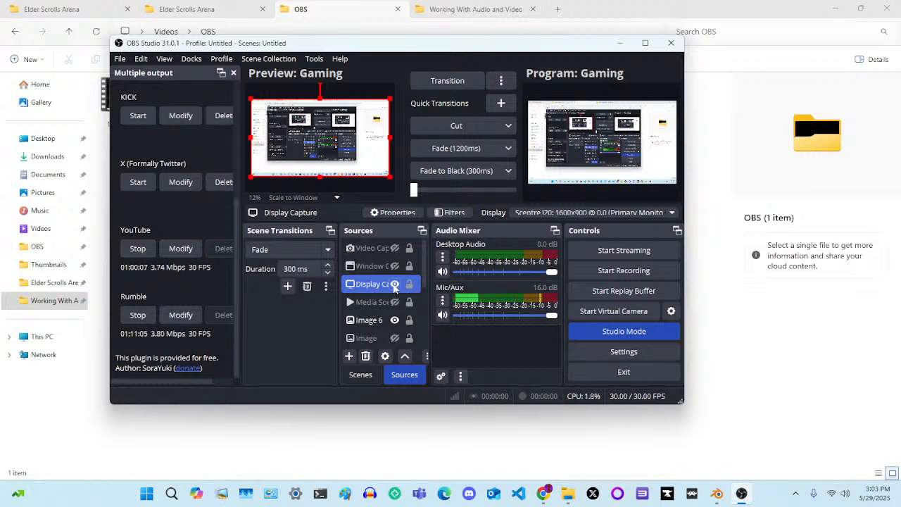
left_click(394, 284)
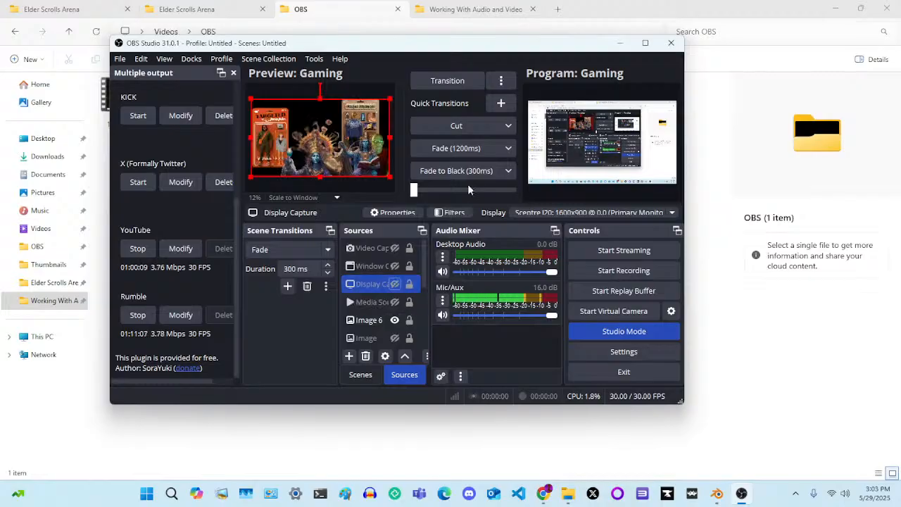
left_click(457, 148)
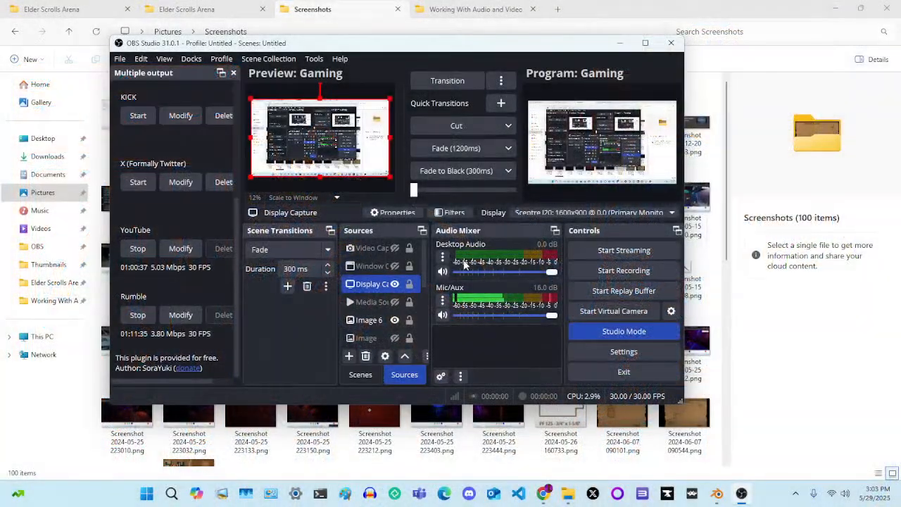
Return to File Explorer and select the Crystal Tower map image Screenshot 2025-05-29 150222.png in Pictures\Screenshots
left_click(328, 7)
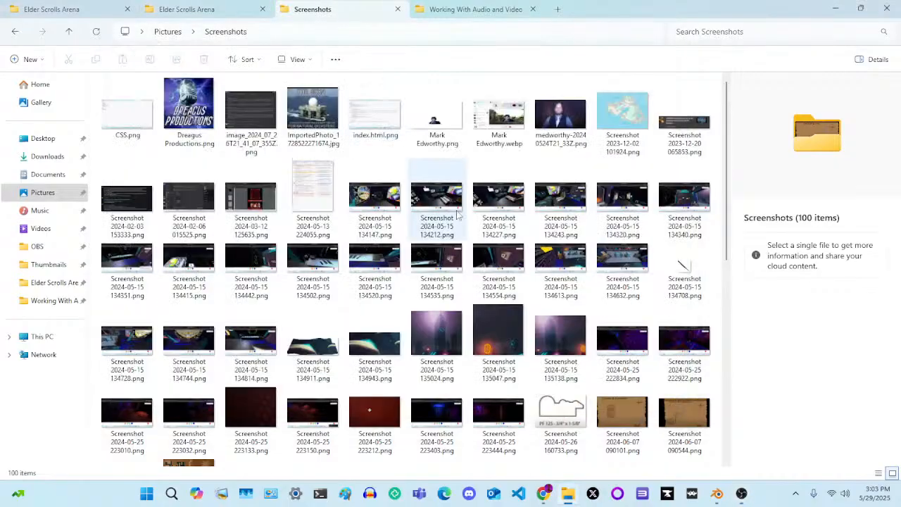
scroll(460, 230, "down", 5)
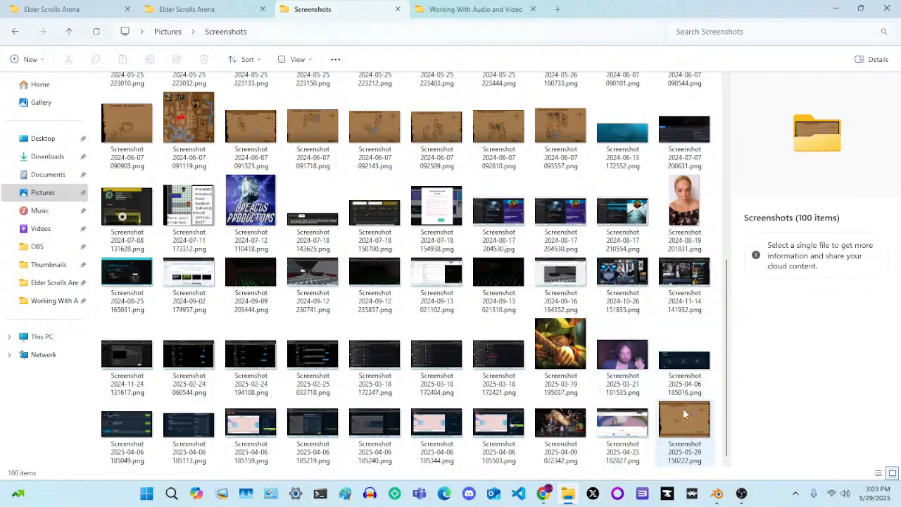
left_click(683, 416)
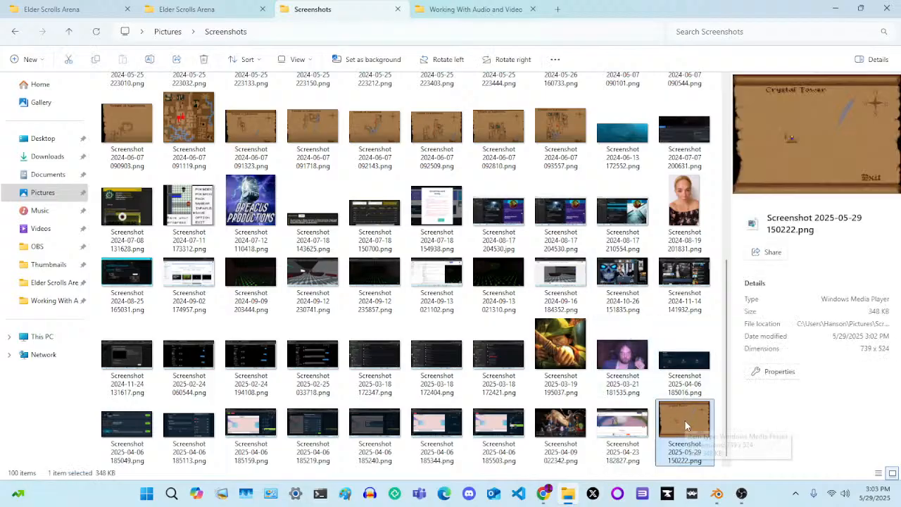
left_click(177, 6)
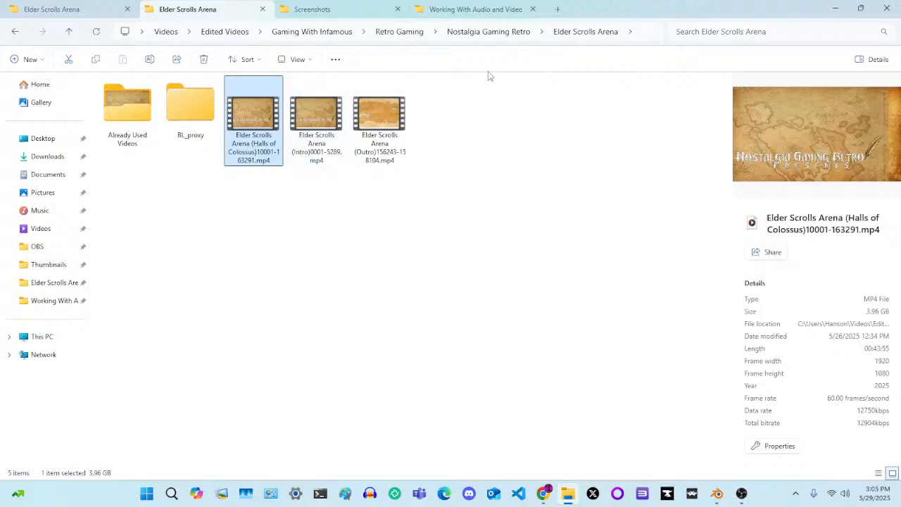
left_click(496, 34)
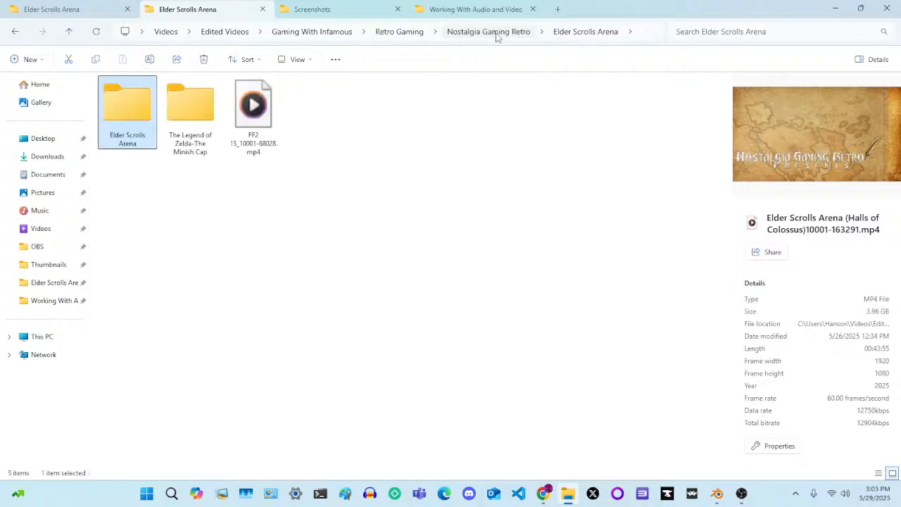
double_click(129, 124)
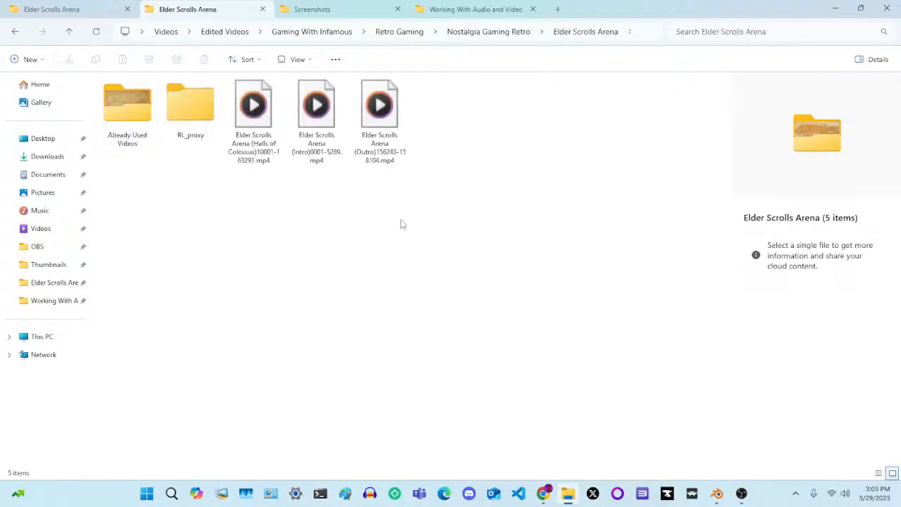
Open the Map Pics folder of the unedited Retro\Elder Scrolls Arena videos and go to its last map images
left_click(76, 11)
left_click(76, 11)
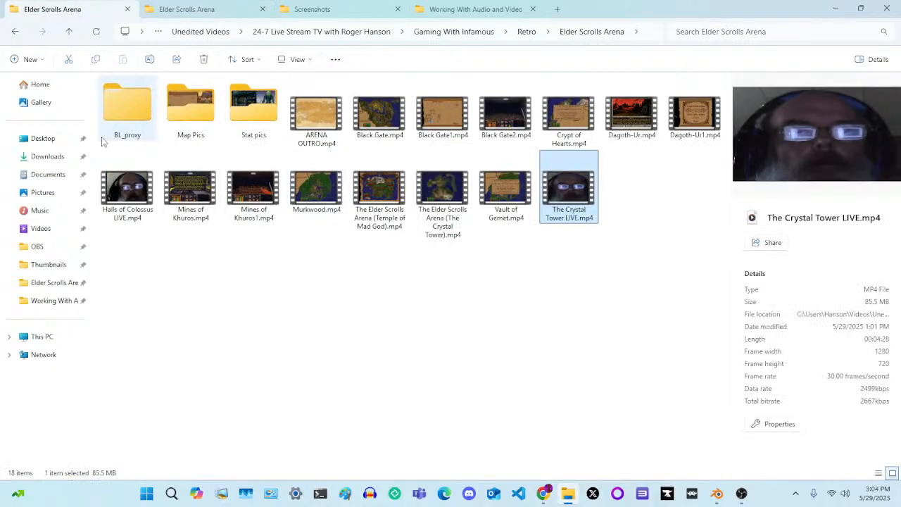
left_click(204, 122)
double_click(205, 122)
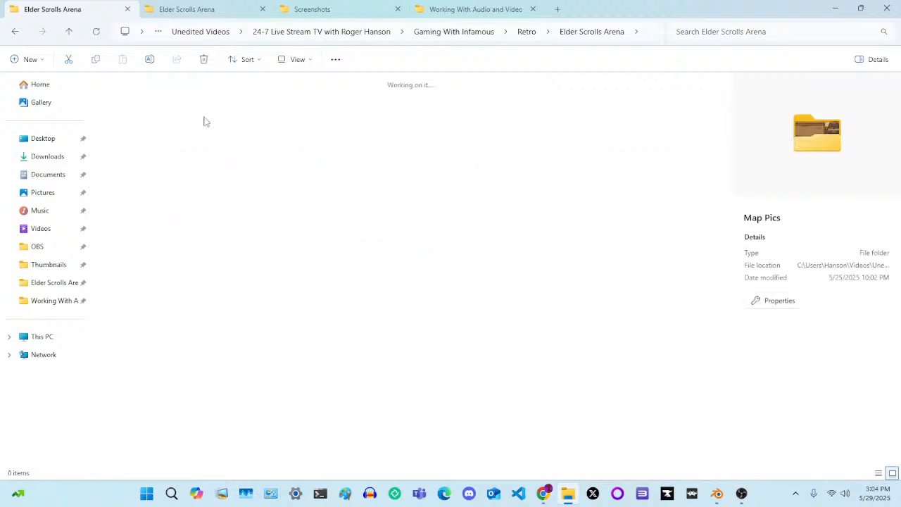
scroll(437, 261, "down", 15)
scroll(436, 262, "down", 5)
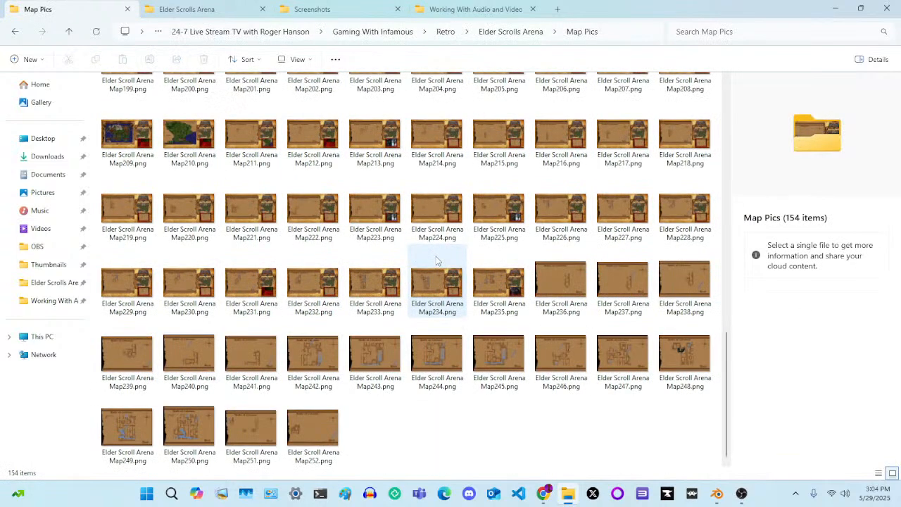
Copy the file name text of Elder Scroll Arena Map252.png without changing it
left_click(314, 440)
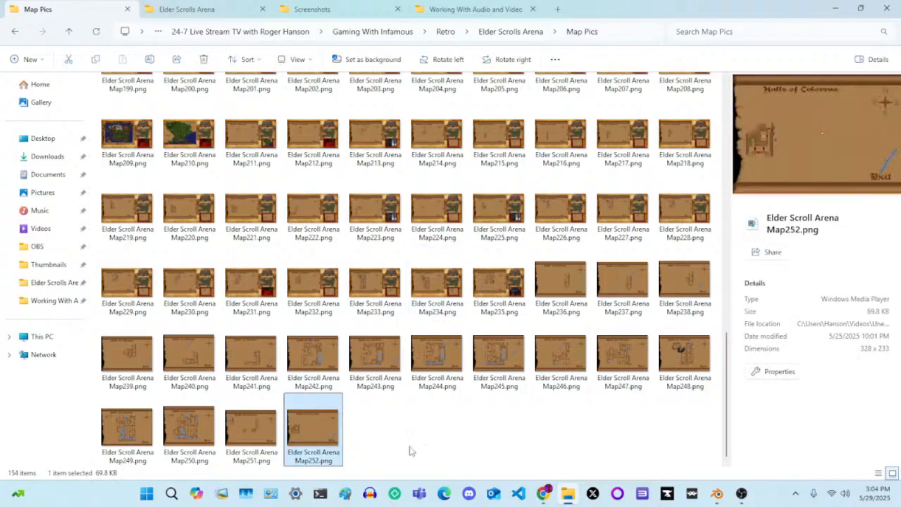
right_click(324, 433)
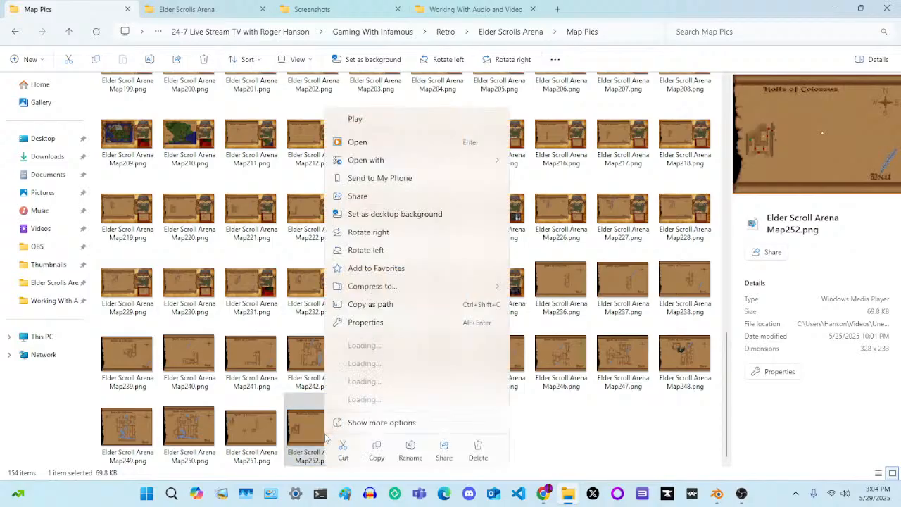
left_click(410, 449)
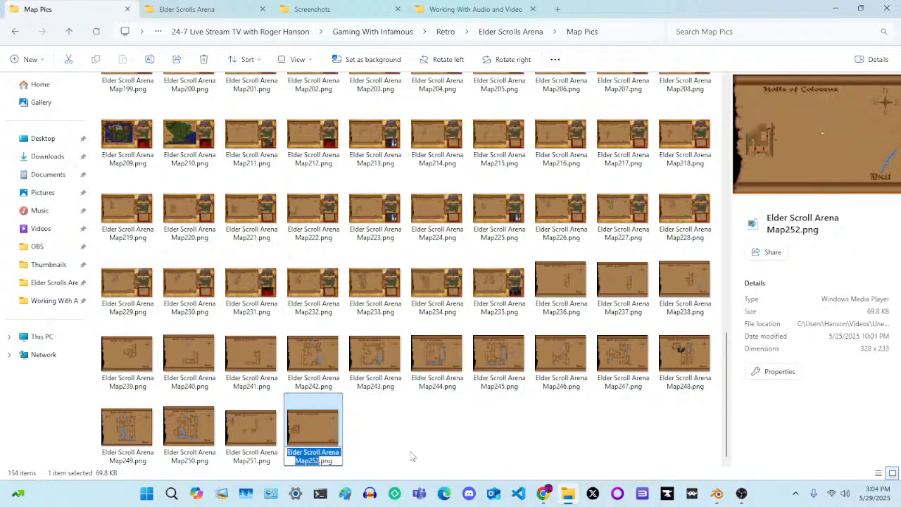
right_click(308, 454)
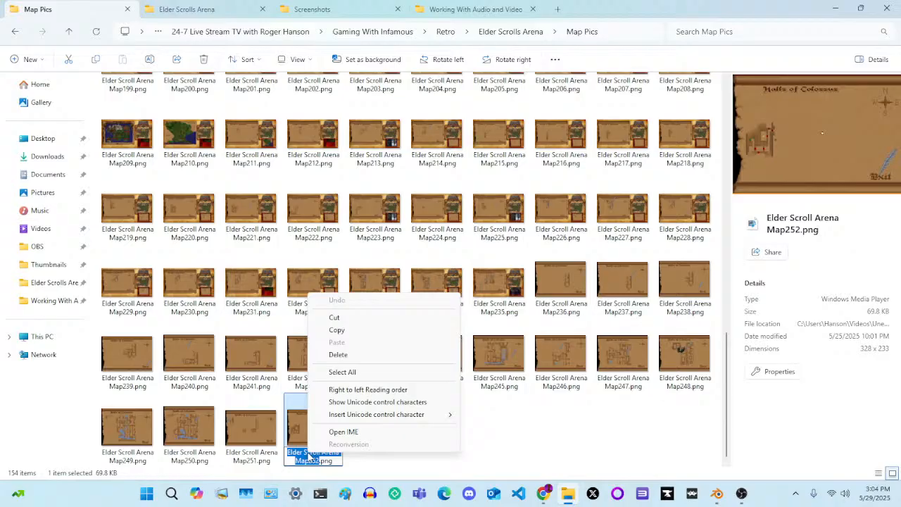
left_click(337, 331)
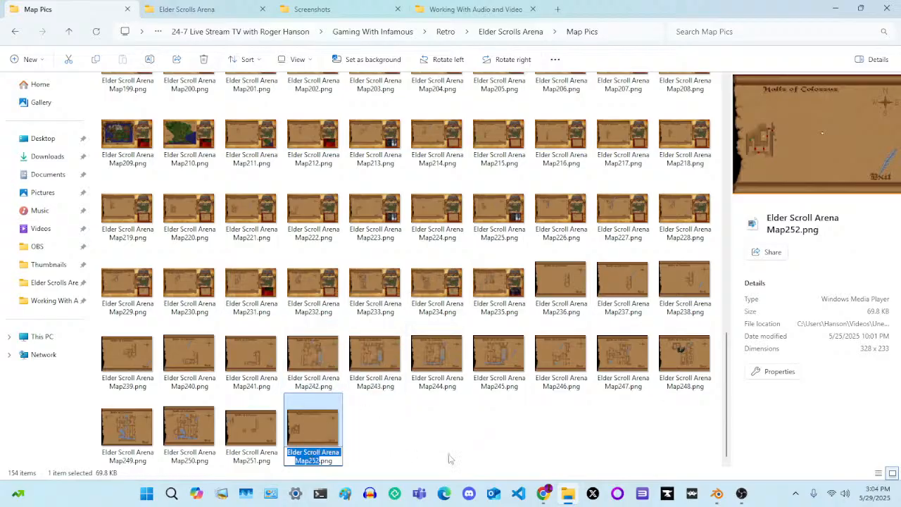
Rename the Crystal Tower screenshot in the Screenshots folder as Elder Scroll Arena Map253.png, reusing the copied file name
left_click(452, 9)
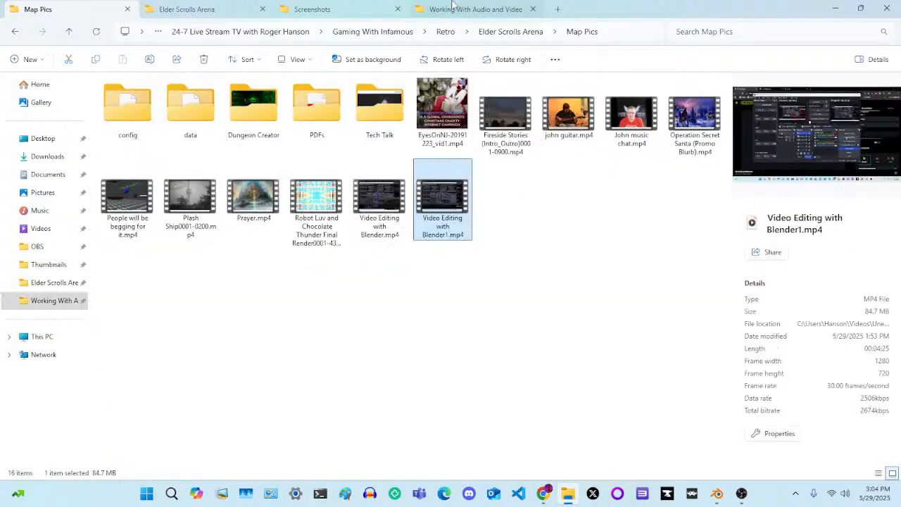
left_click(354, 14)
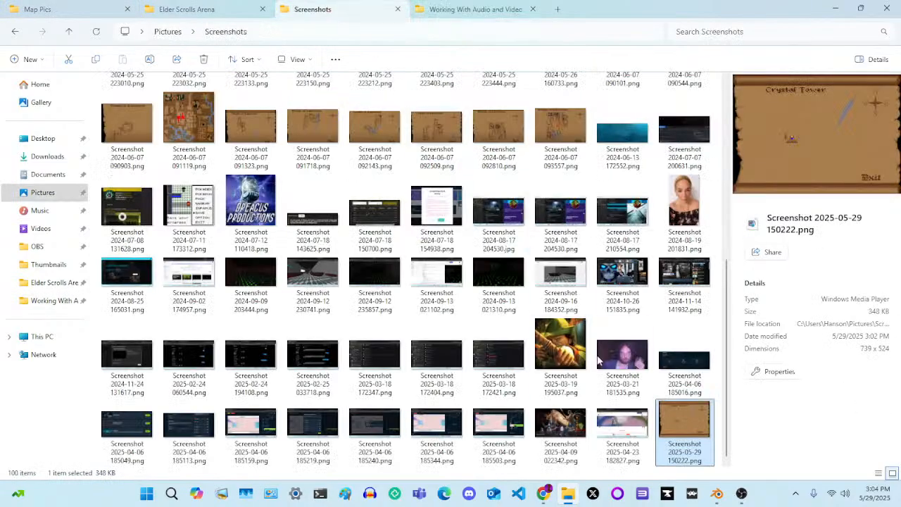
right_click(680, 433)
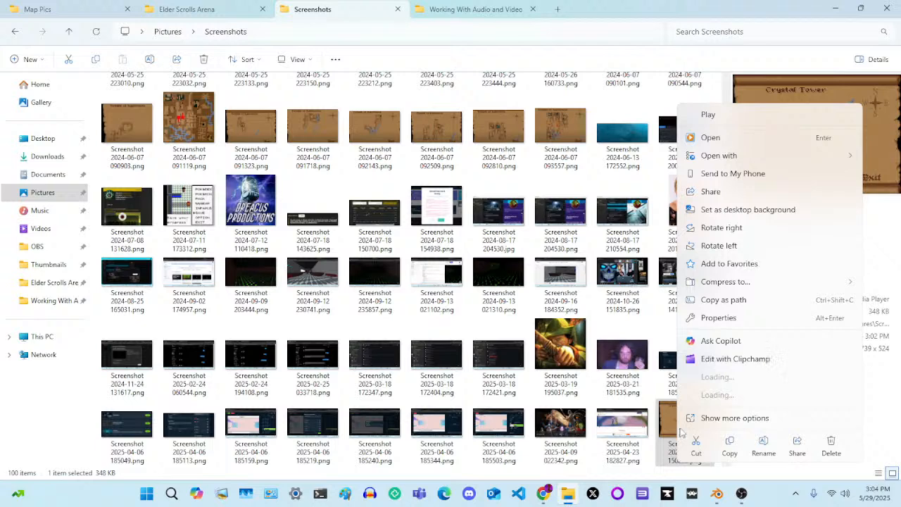
left_click(767, 448)
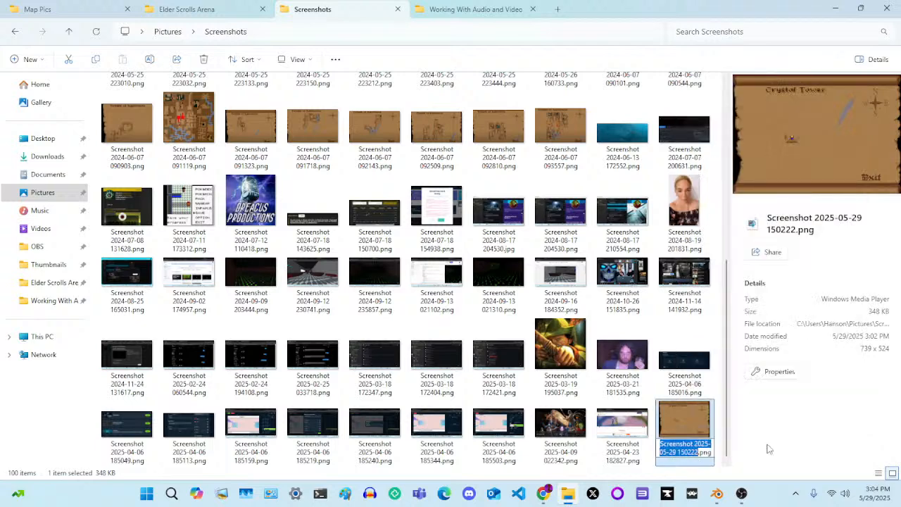
right_click(672, 451)
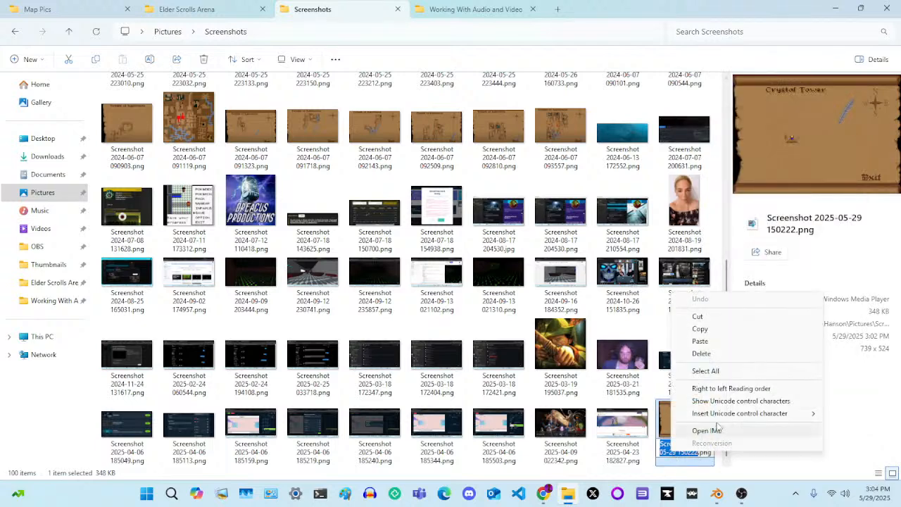
left_click(724, 343)
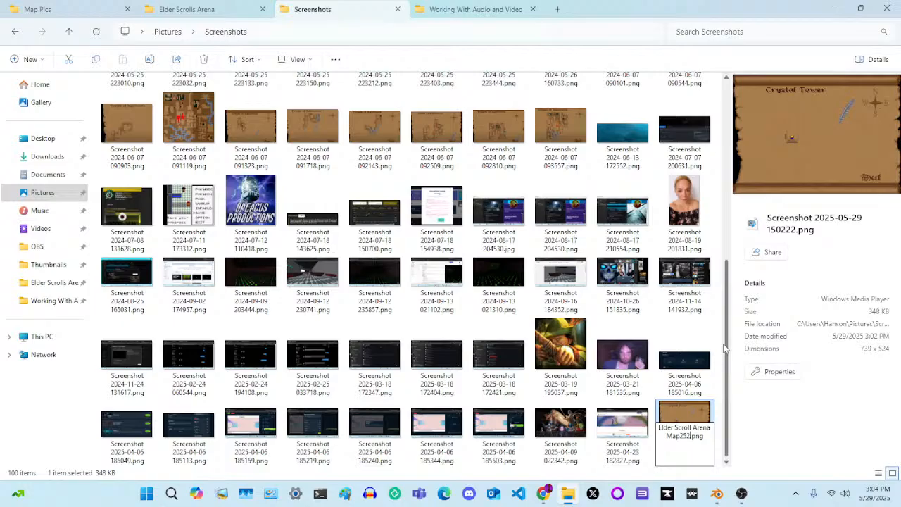
key("Return")
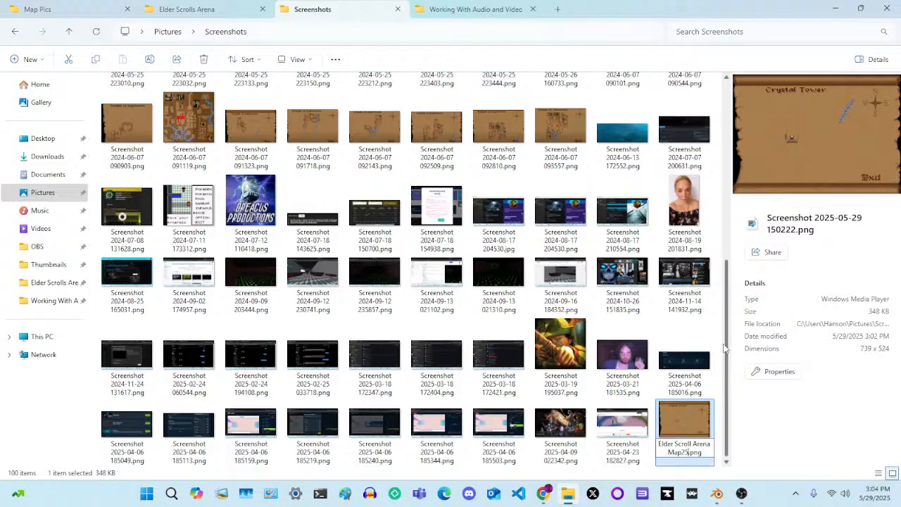
key("Return")
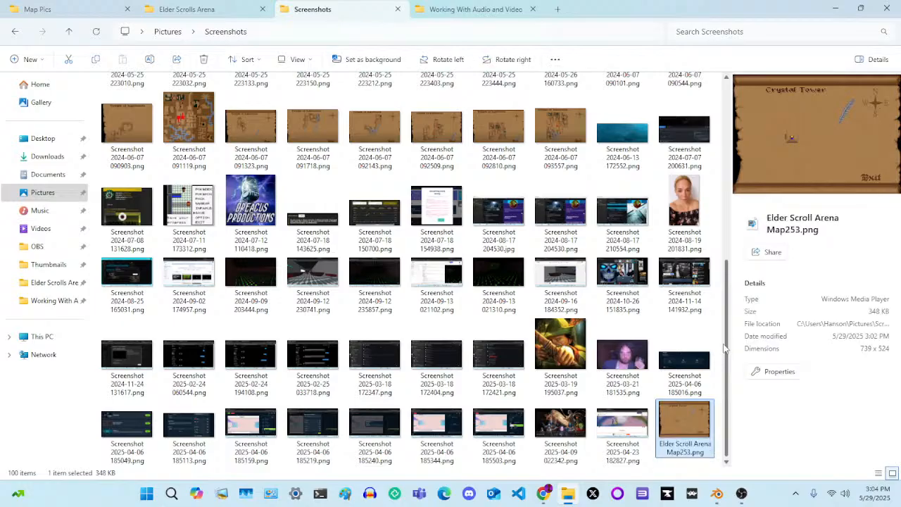
Move Elder Scroll Arena Map253.png from the Screenshots folder into the Map Pics folder by cutting and pasting it
right_click(687, 423)
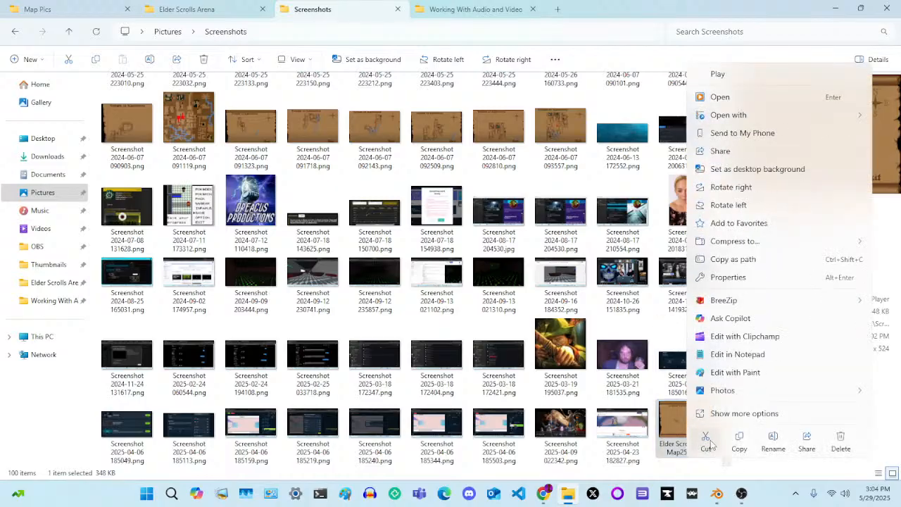
left_click(706, 444)
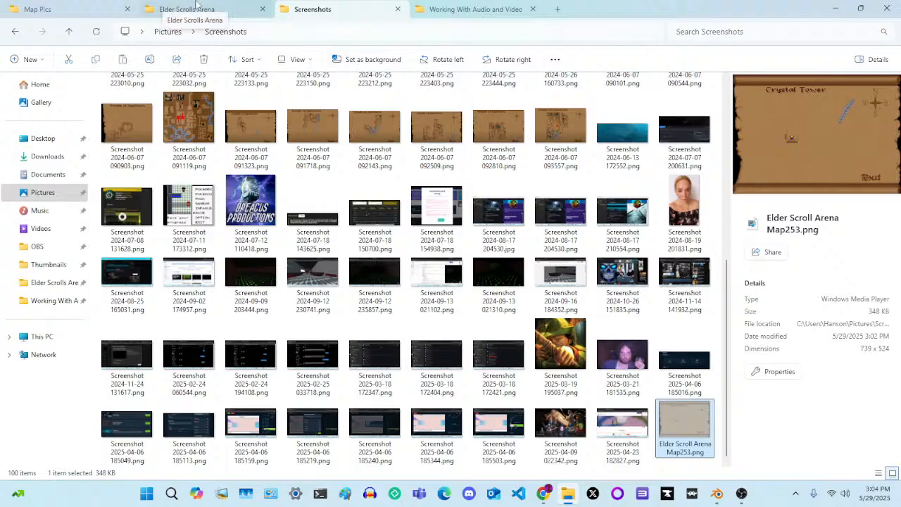
left_click(36, 8)
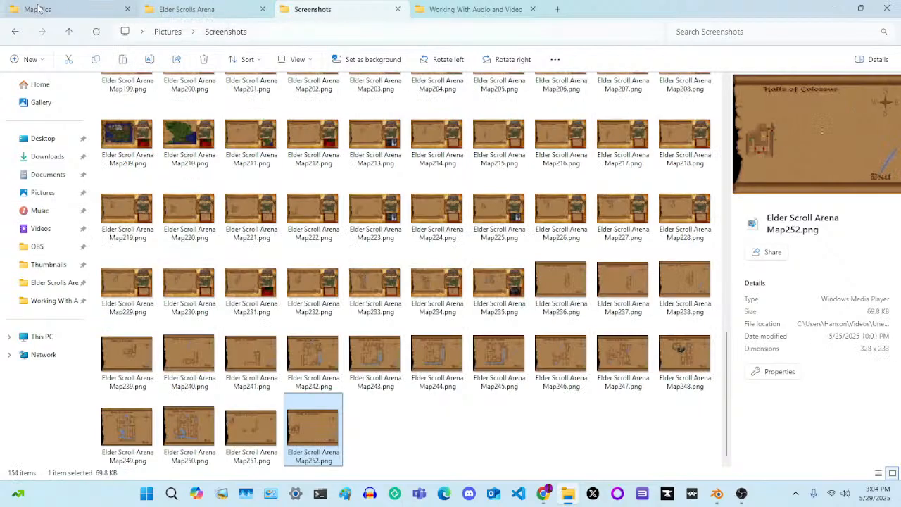
right_click(405, 451)
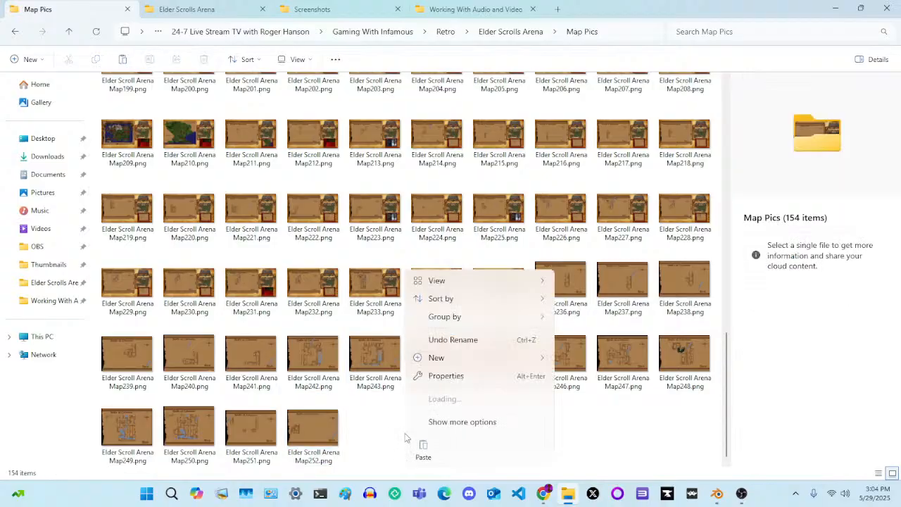
left_click(423, 455)
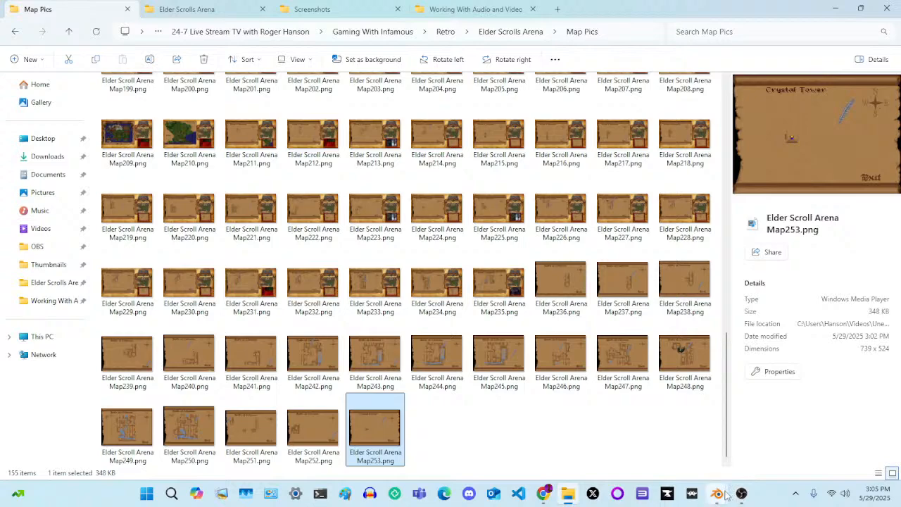
Switch to Blender, view the rendered Crystal Tower still in the Image Editor window, and return to the main video editing window
mouse_move(721, 495)
left_click(664, 437)
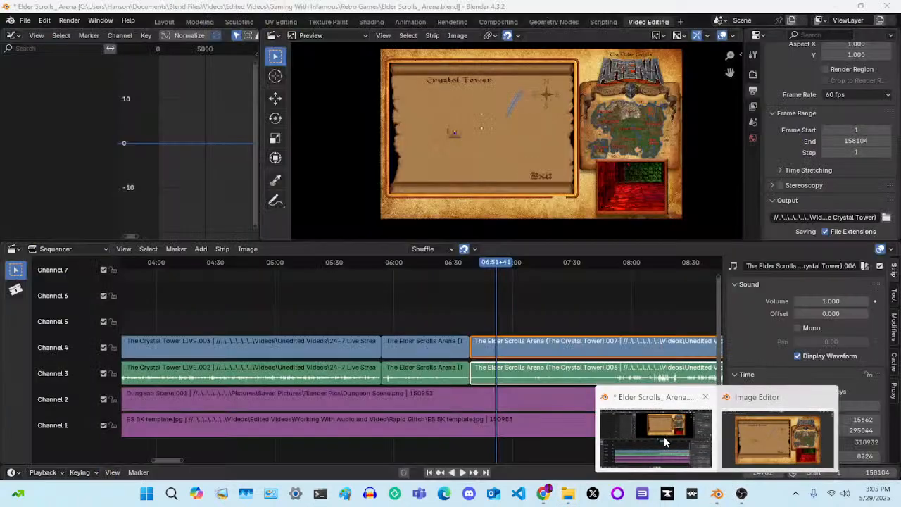
mouse_move(769, 438)
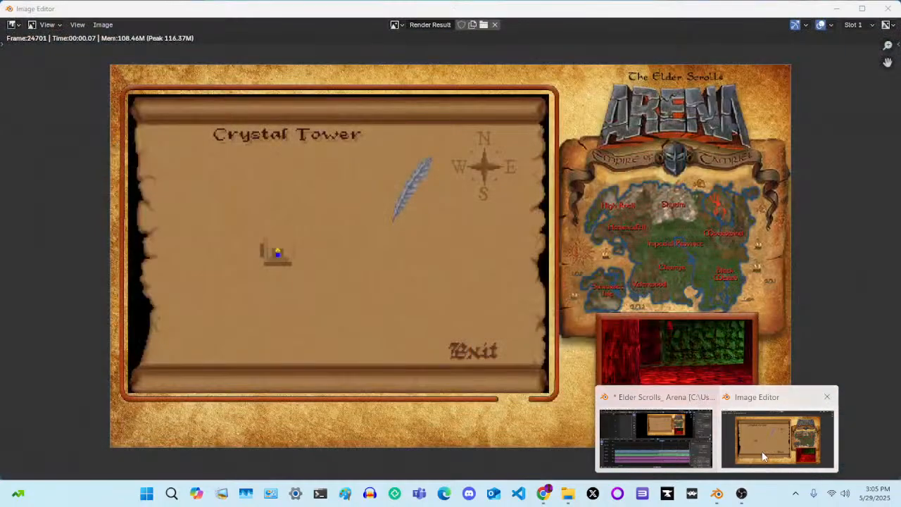
left_click(771, 438)
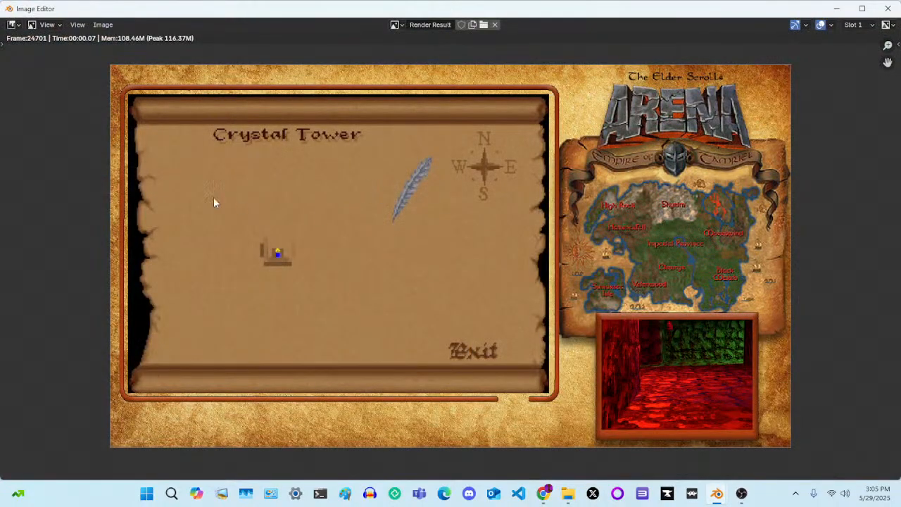
mouse_move(723, 502)
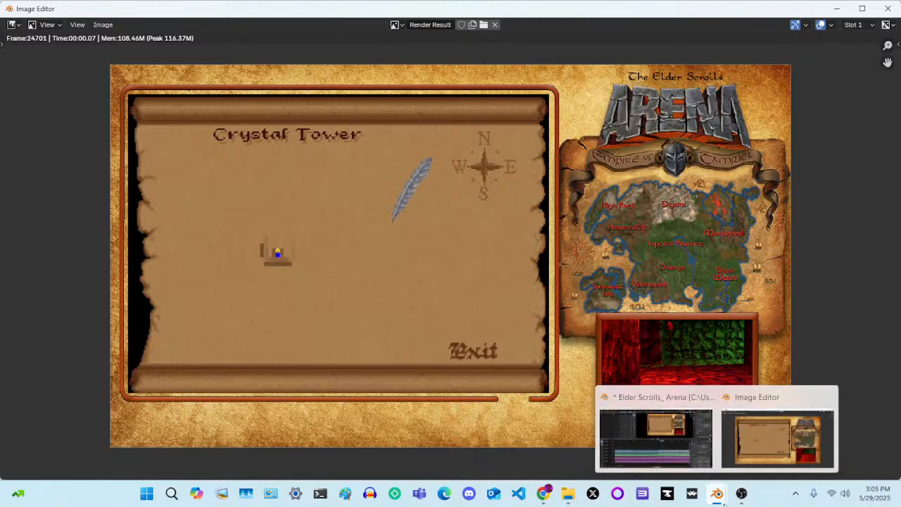
left_click(658, 430)
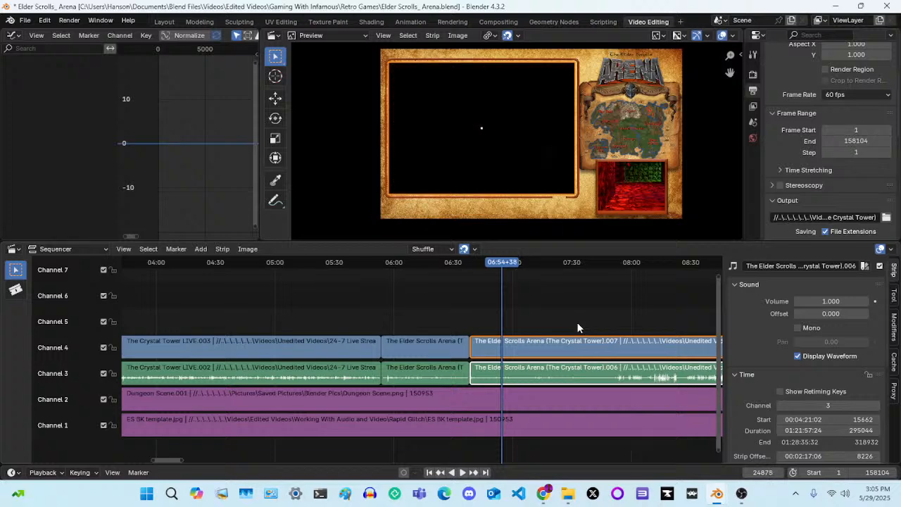
Add Elder Scroll Arena Map253.png from the Map Pics folder as an image strip starting at frame 24878
left_click(202, 250)
key("shift+a")
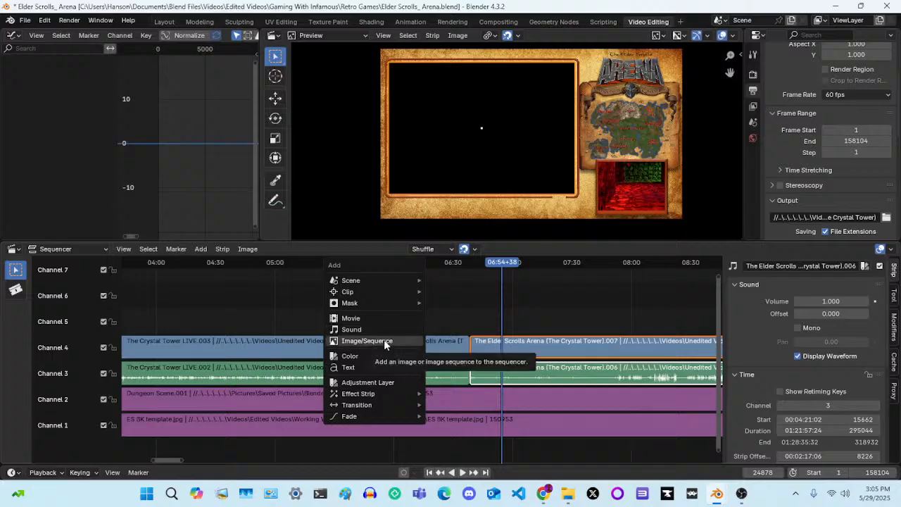
left_click(203, 251)
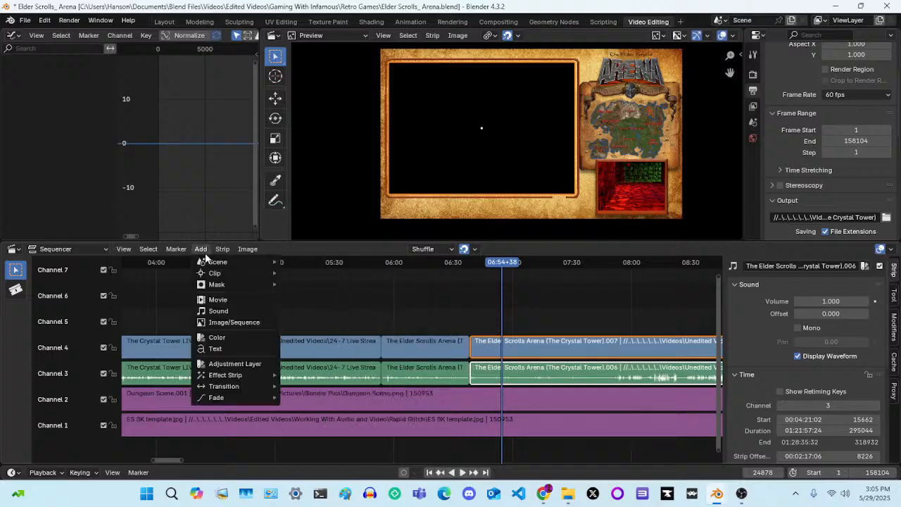
left_click(228, 322)
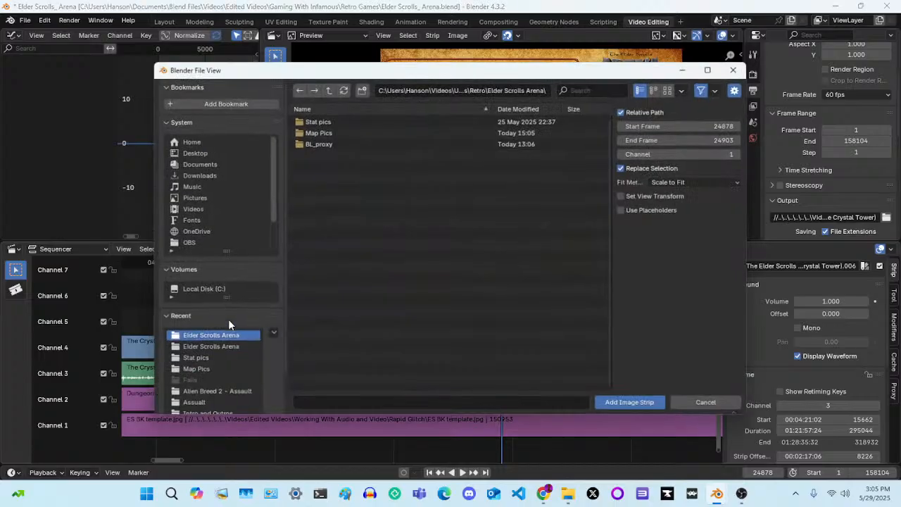
double_click(362, 132)
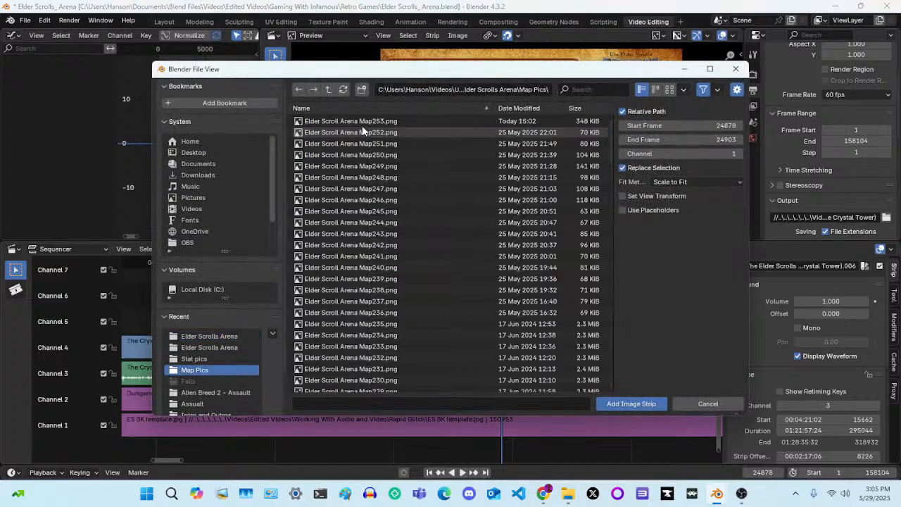
left_click(400, 120)
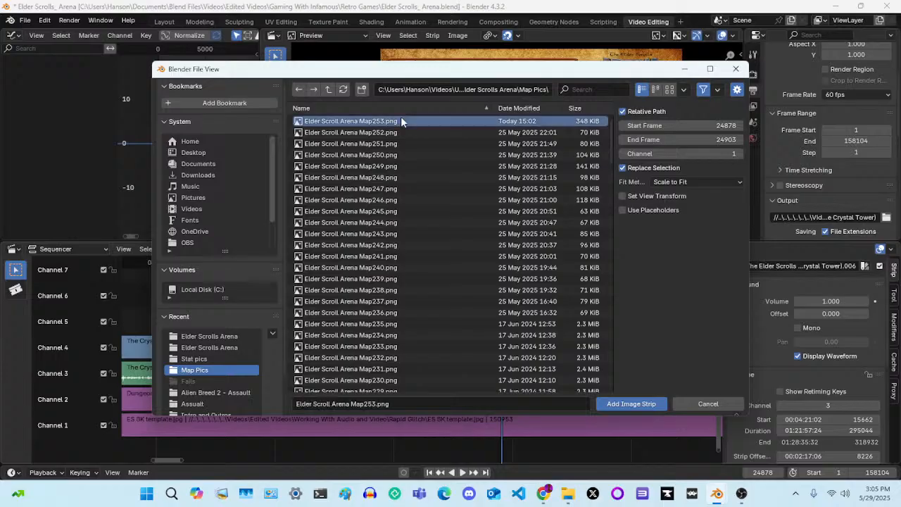
left_click(637, 404)
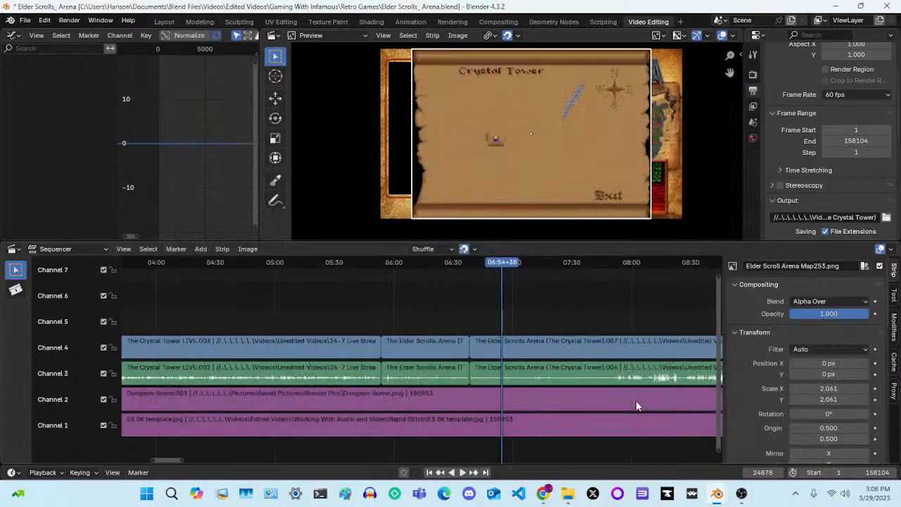
Mute the new Map253 image strip to check the layout beneath it, and unmute the strip again
scroll(636, 308, "up", 5)
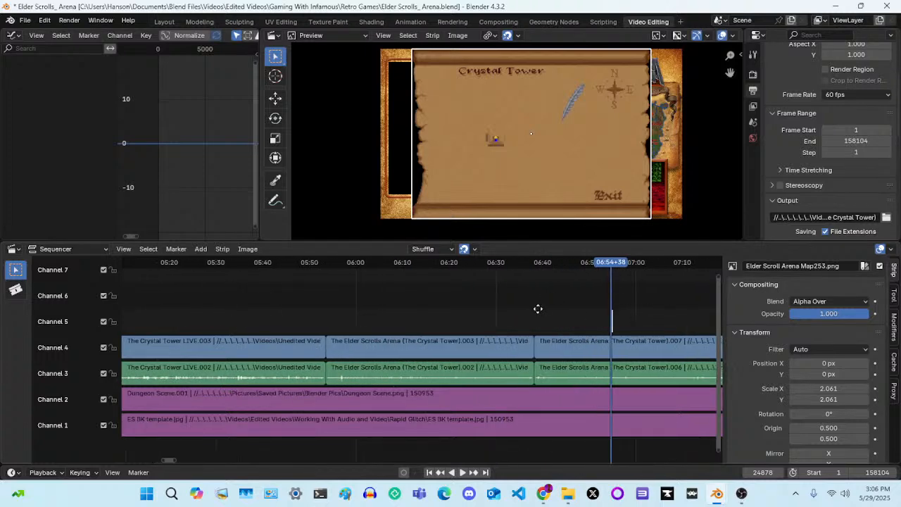
middle_click_drag(538, 308, 275, 308)
scroll(414, 312, "up", 3)
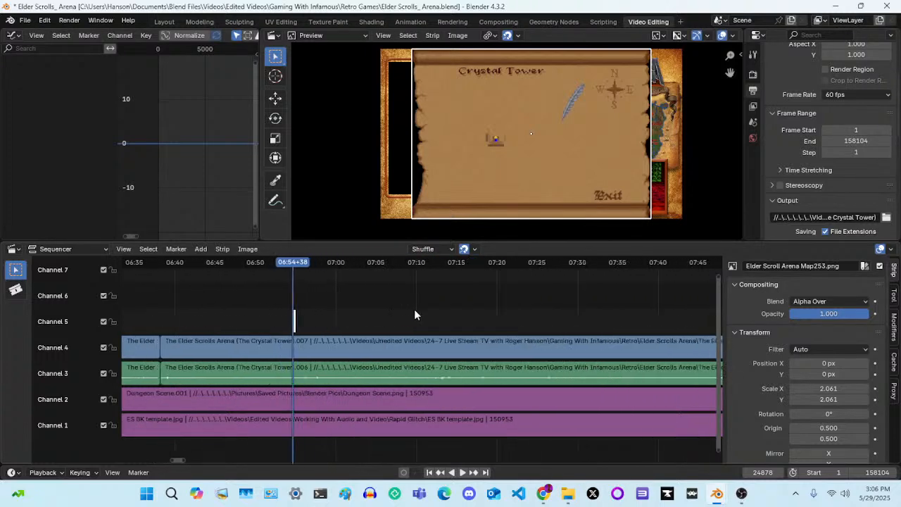
scroll(414, 315, "up", 3)
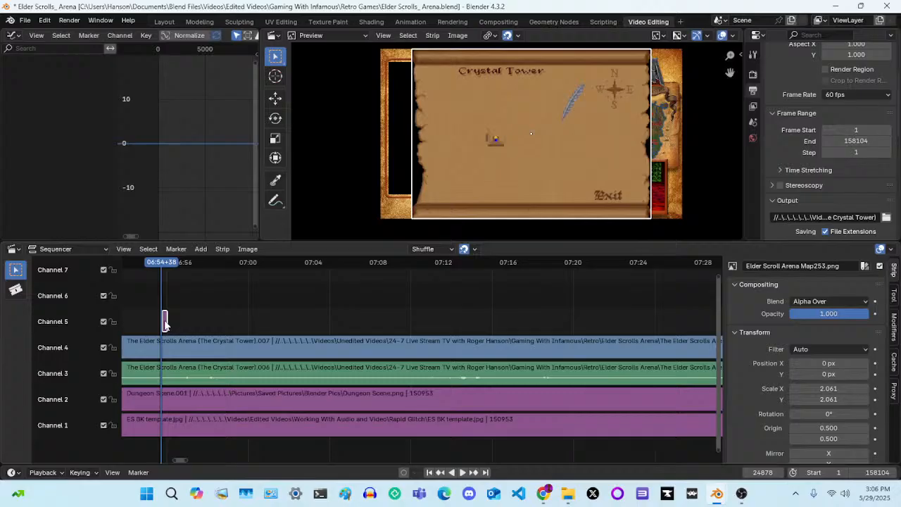
key("h")
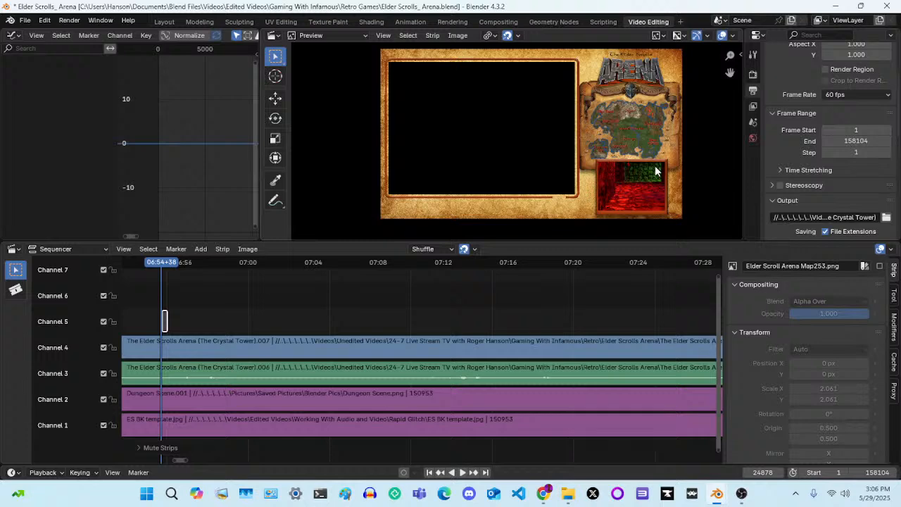
mouse_move(542, 500)
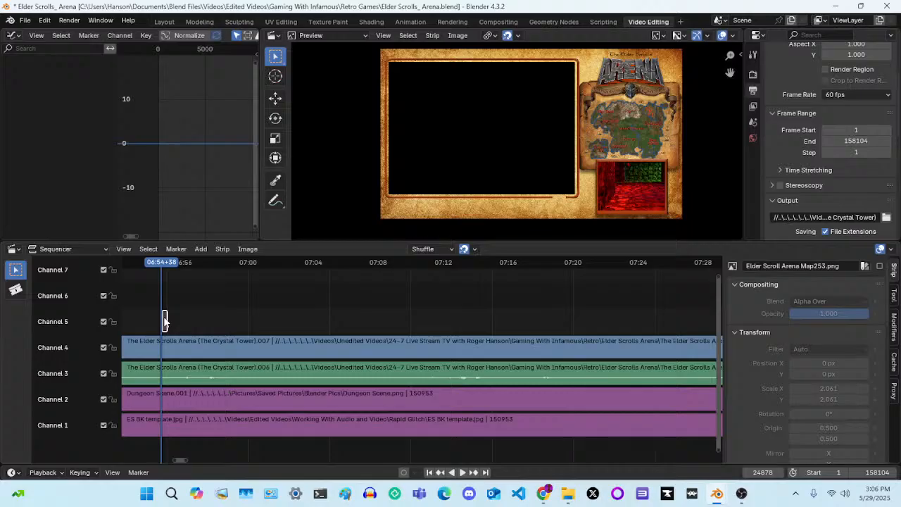
key("alt+h")
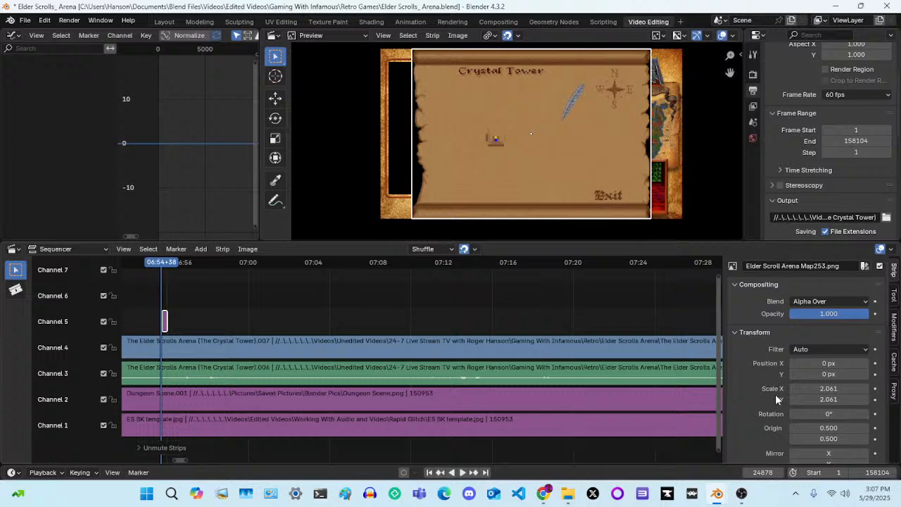
Set the Map253 image strip's Y and X scale to 0.4
left_click(843, 400)
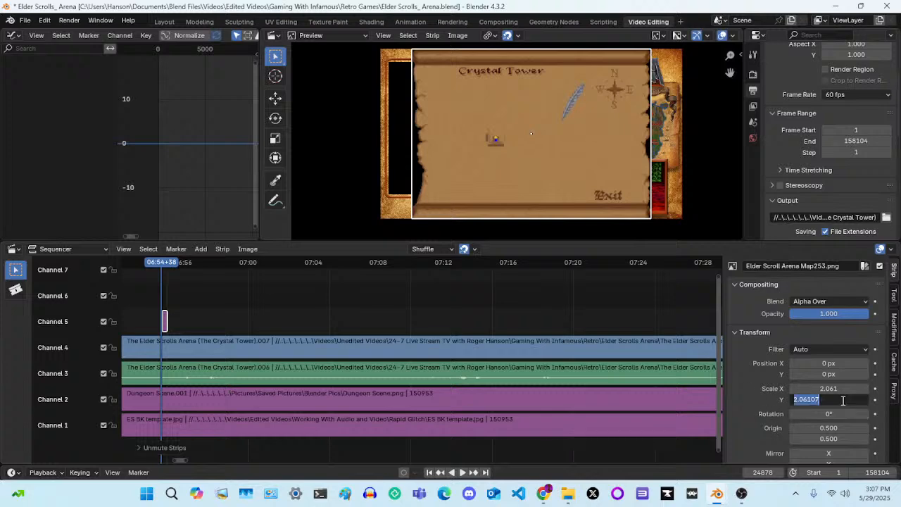
key("BackSpace")
key("Escape")
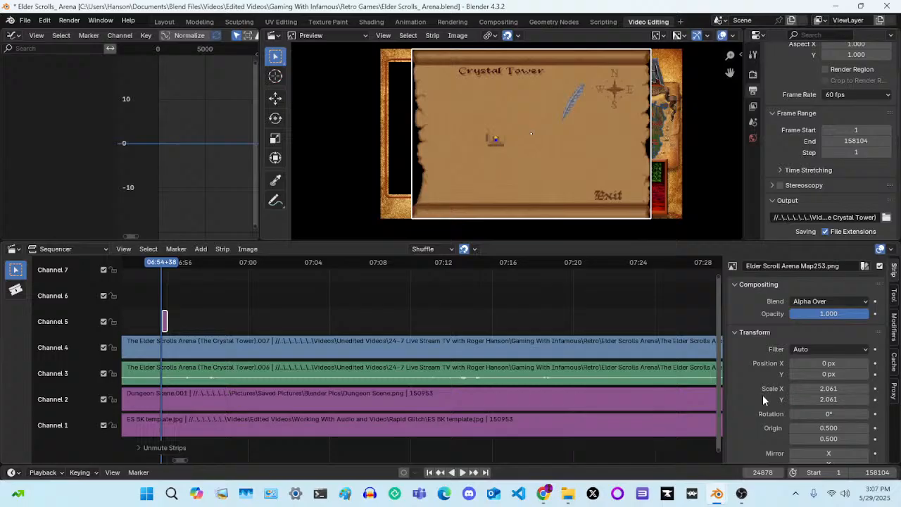
left_click(835, 399)
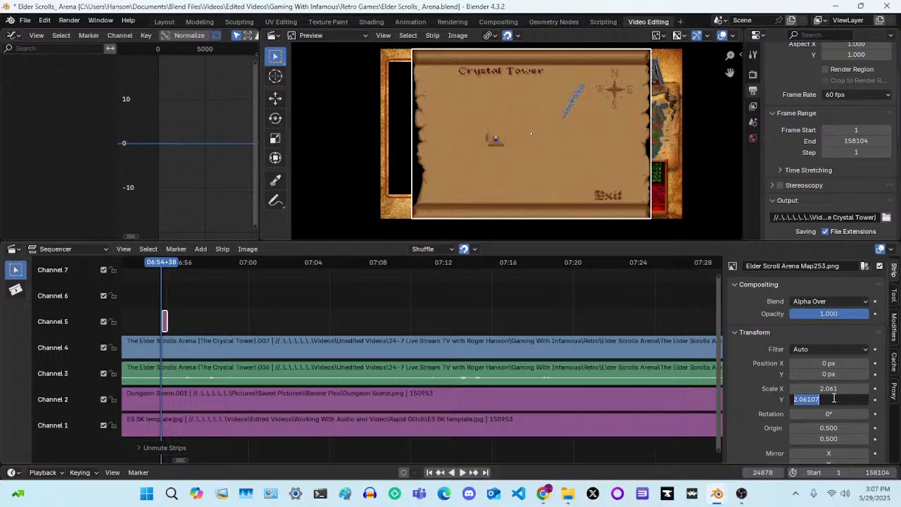
key("BackSpace")
type("0.4")
key("Return")
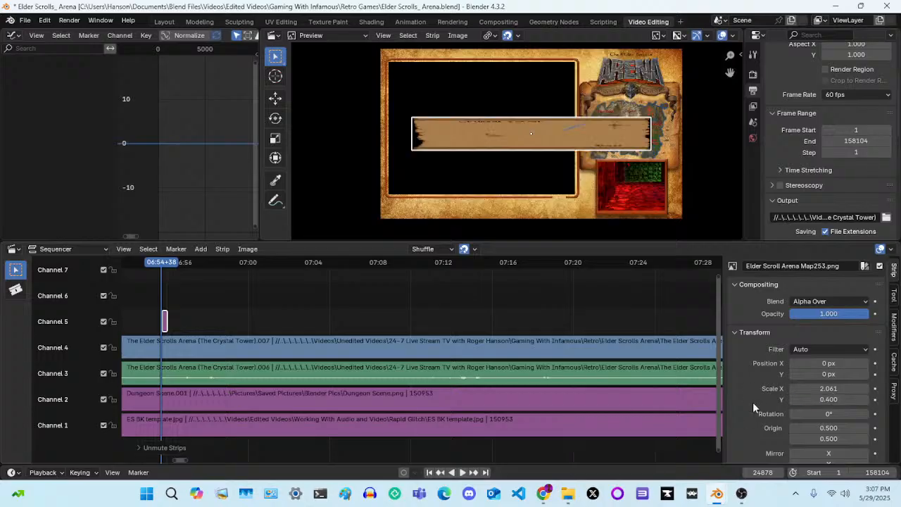
left_click(822, 388)
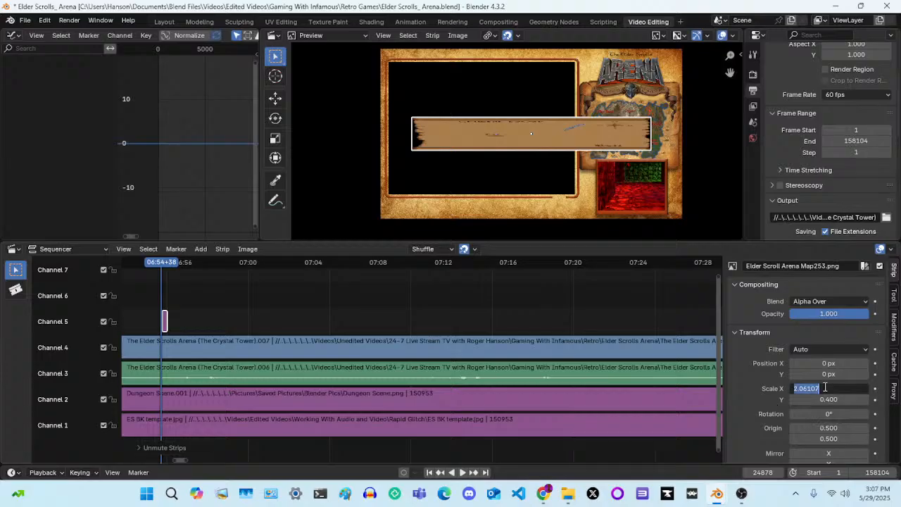
key("BackSpace")
type("0.4")
key("Return")
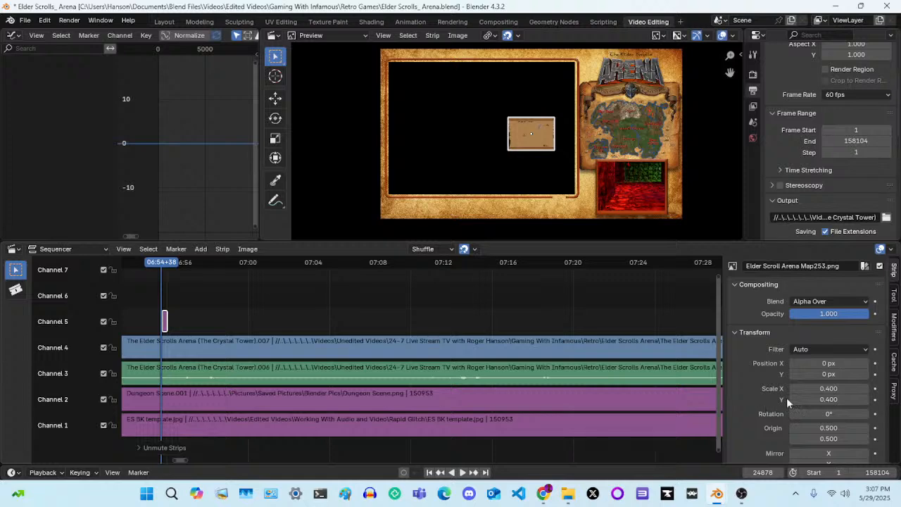
Position the Map253 image over the small dungeon panel at X 685 px, Y -304 px, and set its X and Y scale to 0.3
left_click_drag(829, 363, 889, 363)
left_click_drag(815, 374, 786, 374)
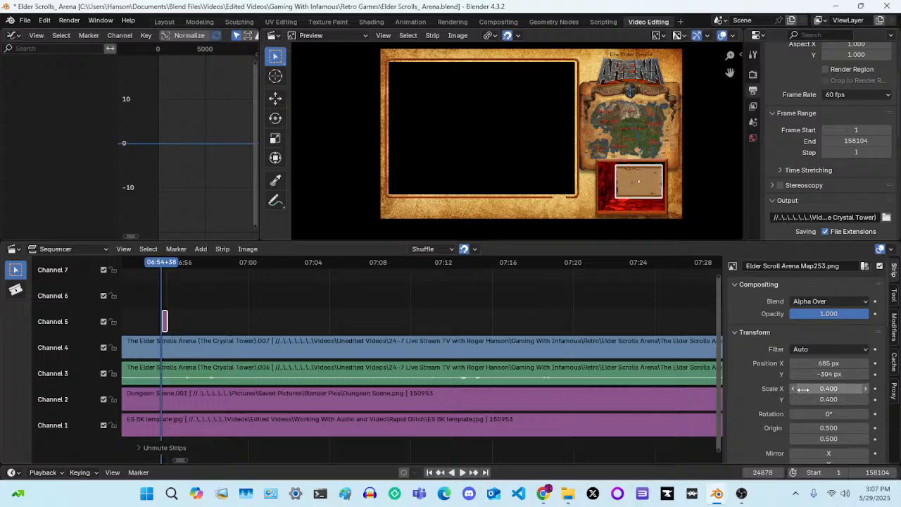
left_click(822, 388)
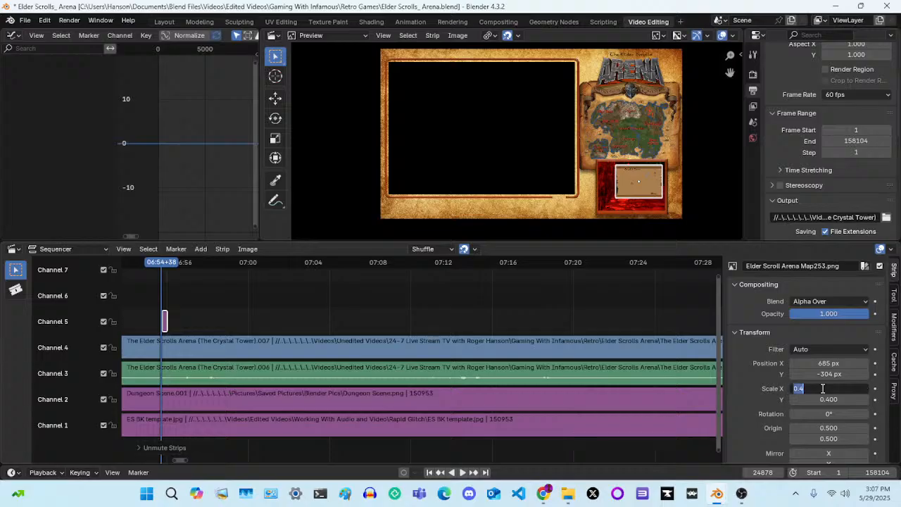
key("BackSpace")
type("0.3")
key("Return")
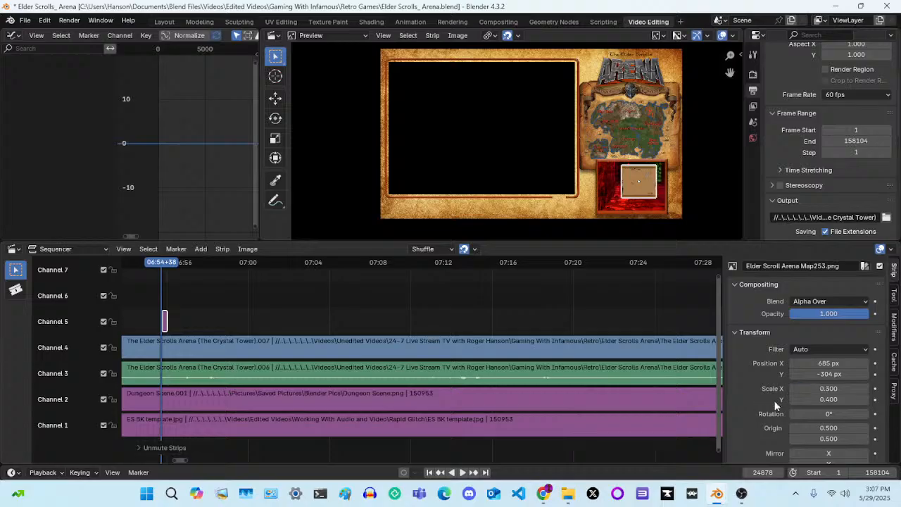
left_click(834, 400)
key("BackSpace")
type("0.3")
key("Return")
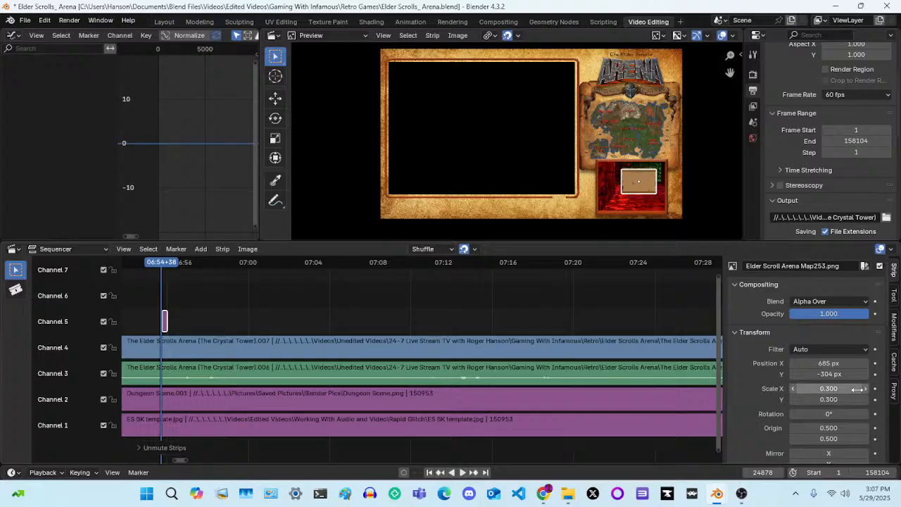
Raise the Map253 image within the dungeon panel to a Y position of -277 px
mouse_move(855, 389)
left_mouse_down()
mouse_move(834, 389)
mouse_move(876, 389)
mouse_move(854, 389)
left_mouse_up()
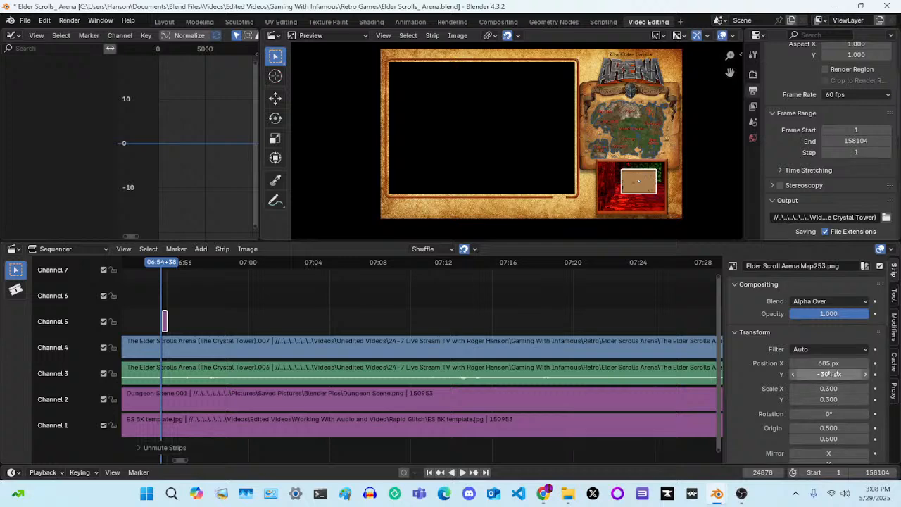
left_click_drag(833, 375, 852, 375)
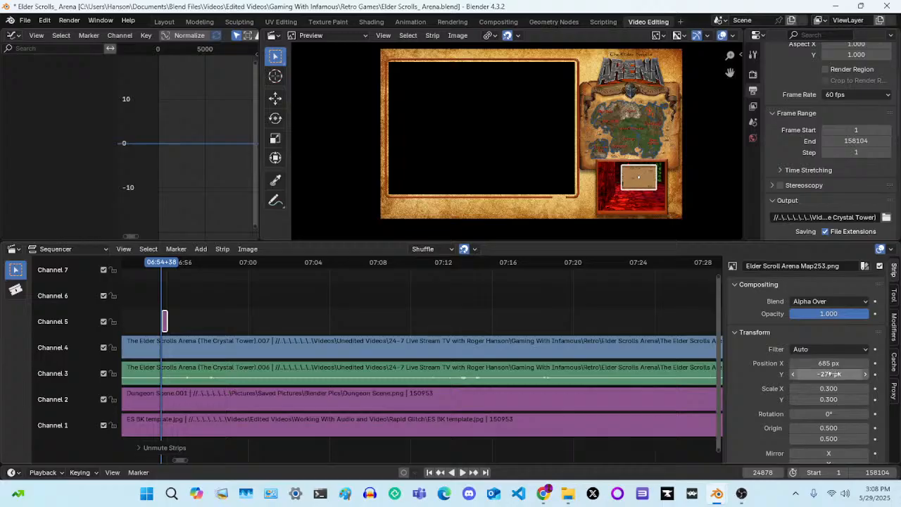
left_click(866, 374)
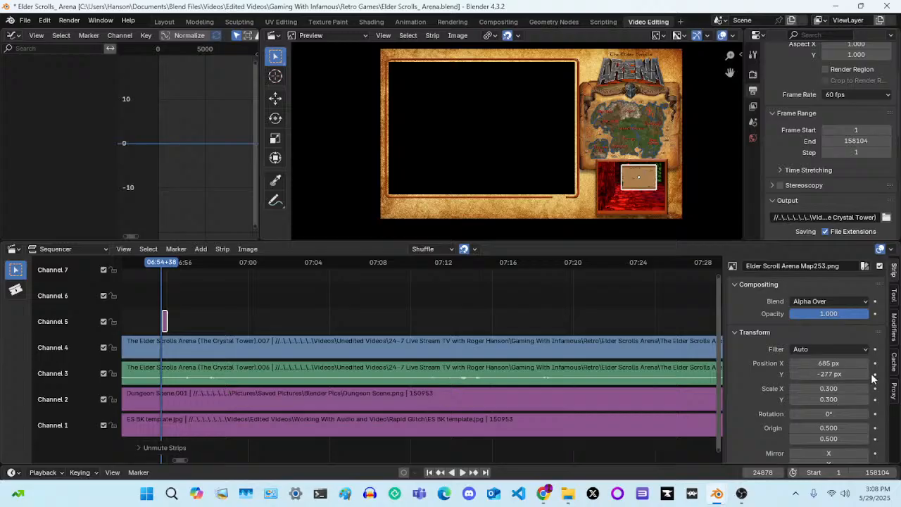
Shift the Map253 image within the dungeon panel to X 725 px, Y -275 px
left_click(866, 374)
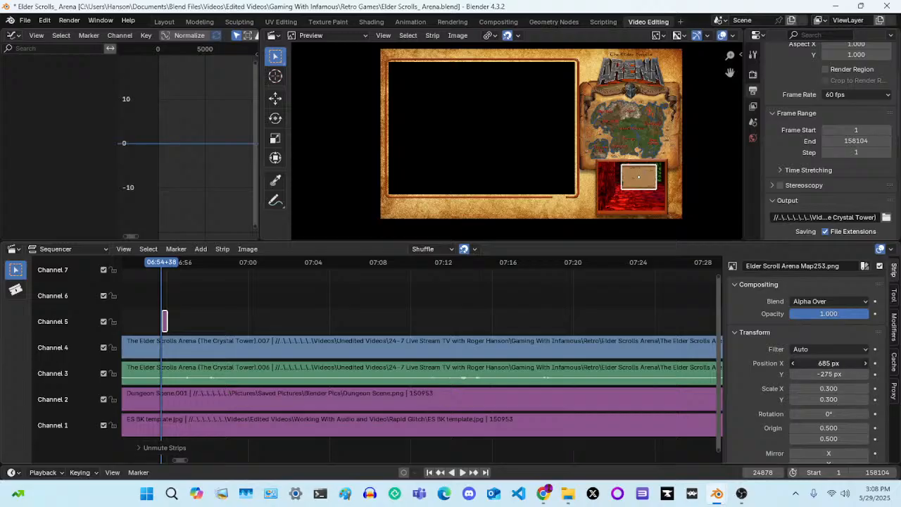
left_click_drag(829, 363, 854, 364)
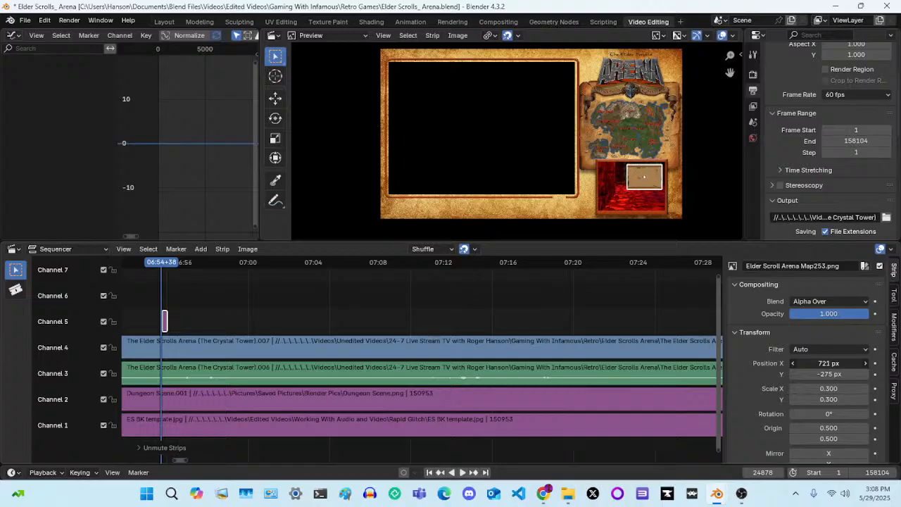
left_click(865, 363)
left_click(866, 363)
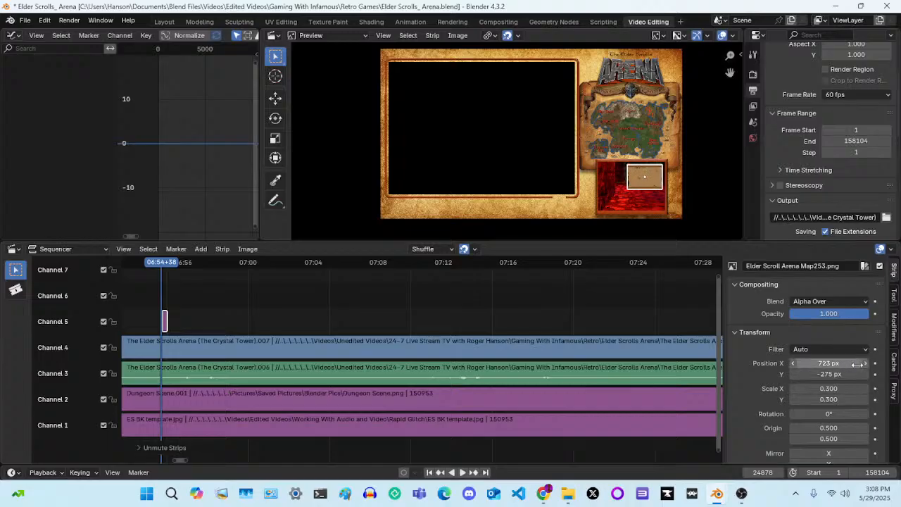
left_click(866, 363)
left_click(865, 364)
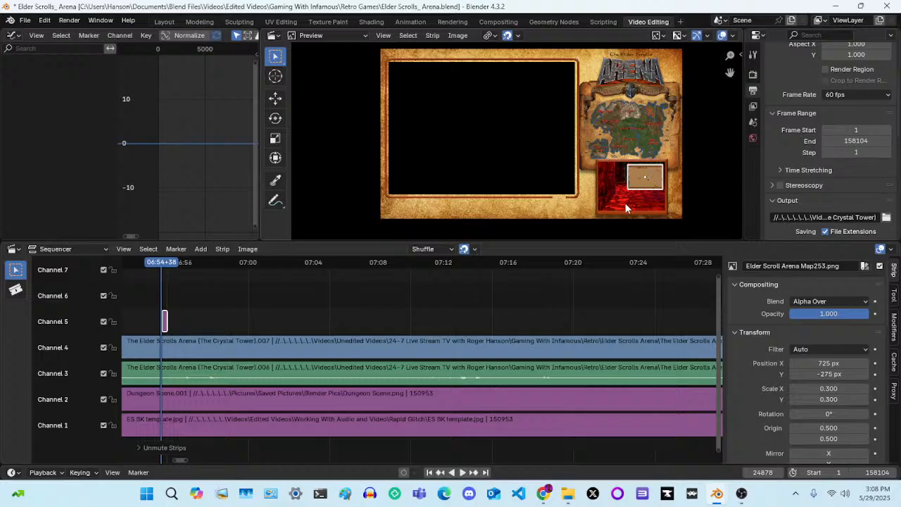
Shrink the Map253 image to an X and Y scale of 0.2 and move it to X 759 px, Y -245 px
left_click(829, 388)
type(".2")
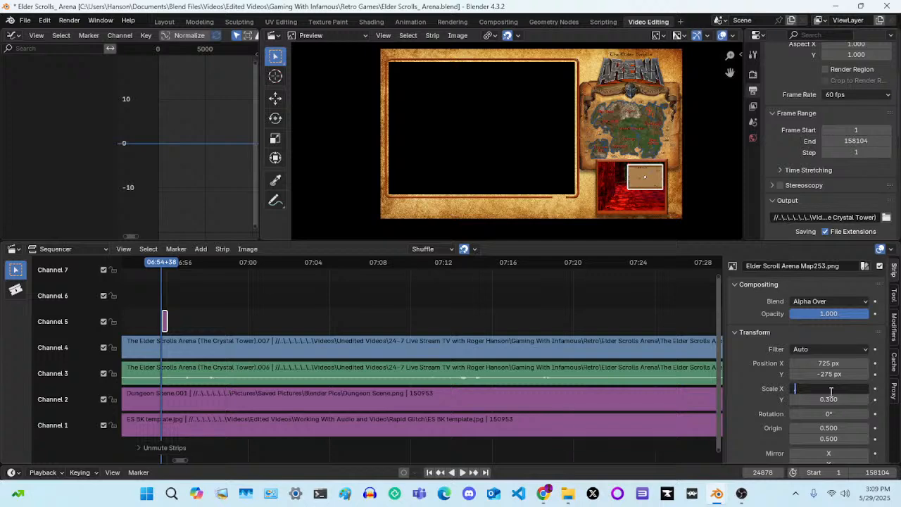
key("Return")
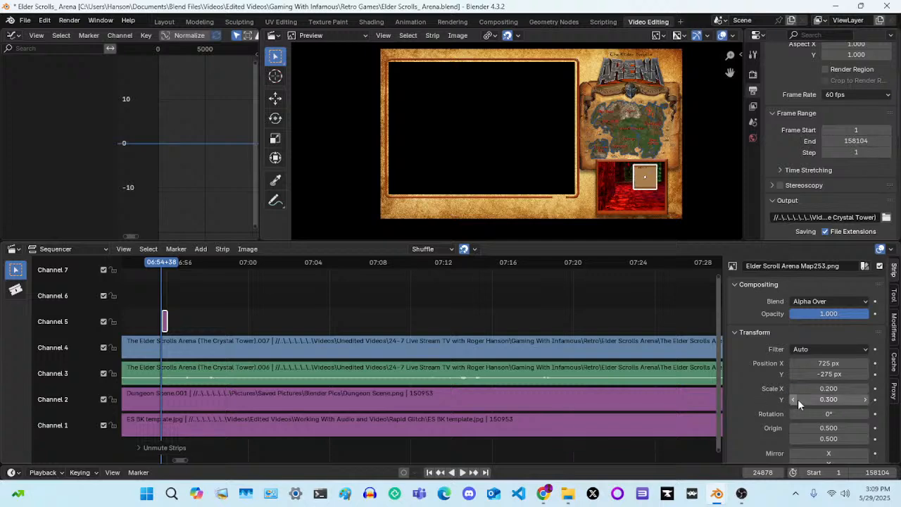
left_click(812, 400)
type(".2")
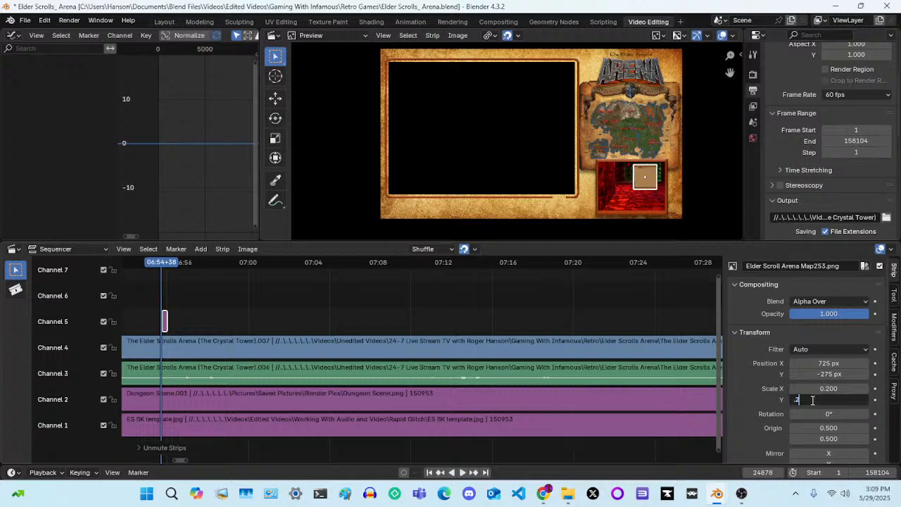
key("Return")
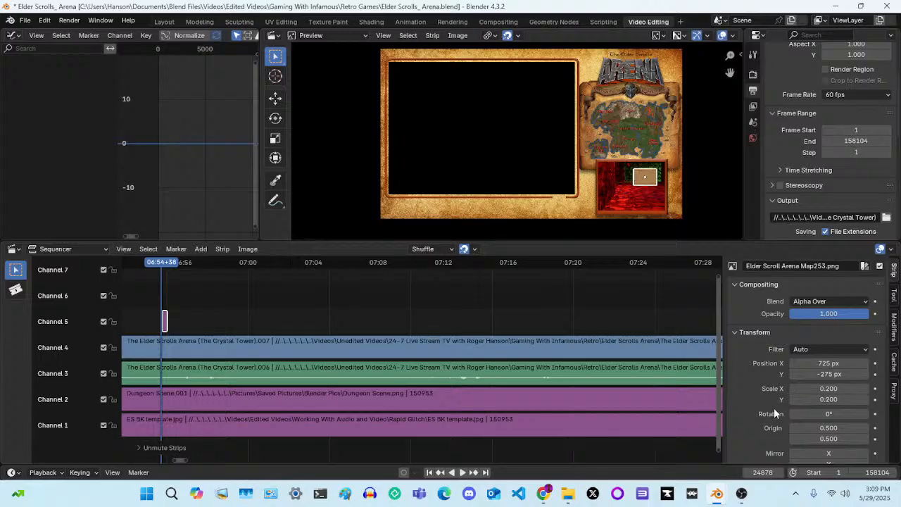
mouse_move(830, 373)
left_mouse_down()
mouse_move(842, 373)
mouse_move(834, 363)
left_mouse_up()
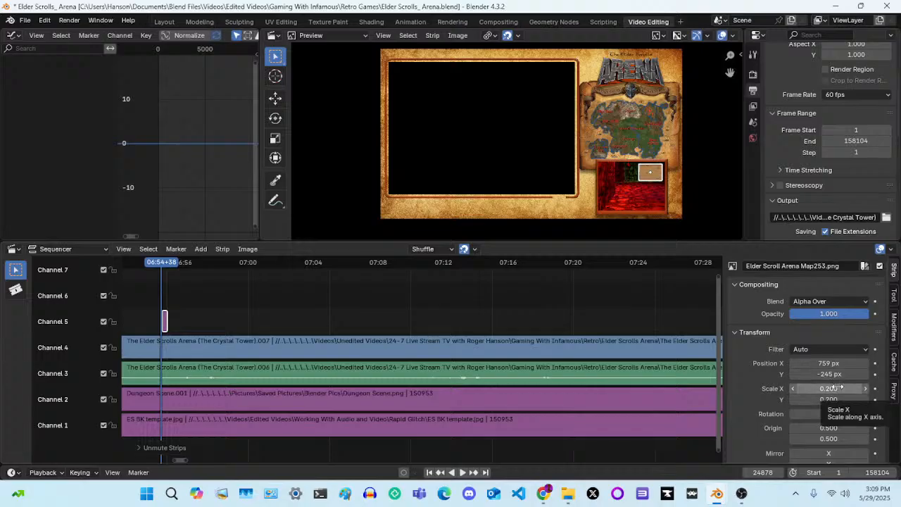
Set the Map253 image's X and Y scale to 0.25 and position it in the dungeon panel at X 746 px, Y -257 px
left_click(839, 388)
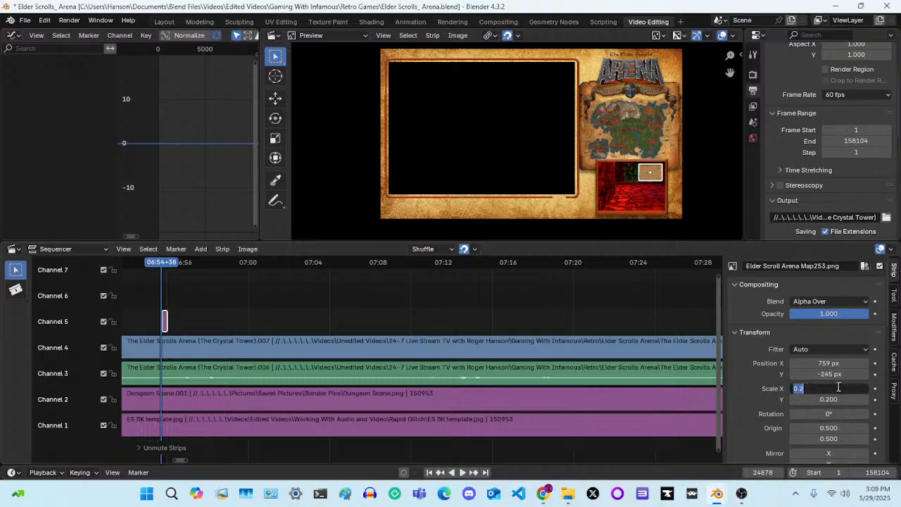
type("0.25")
key("Return")
left_click(832, 400)
key("BackSpace")
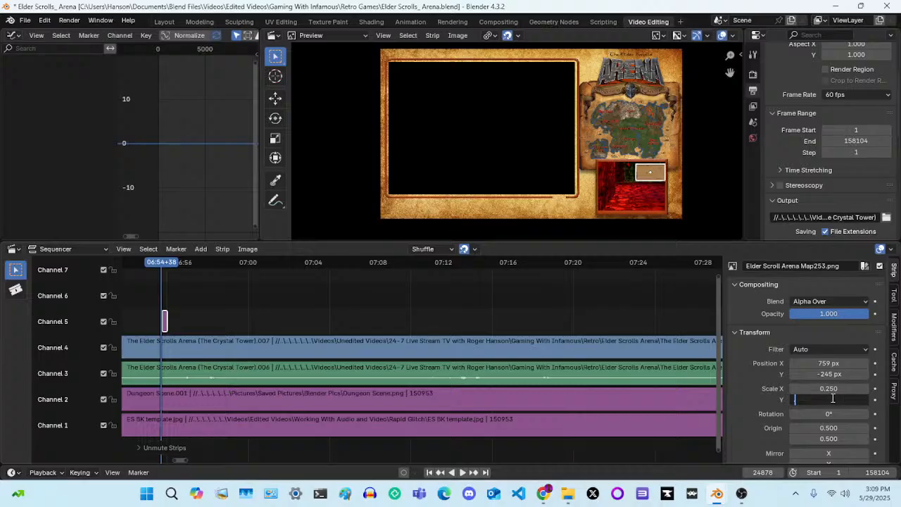
type(".25")
key("Return")
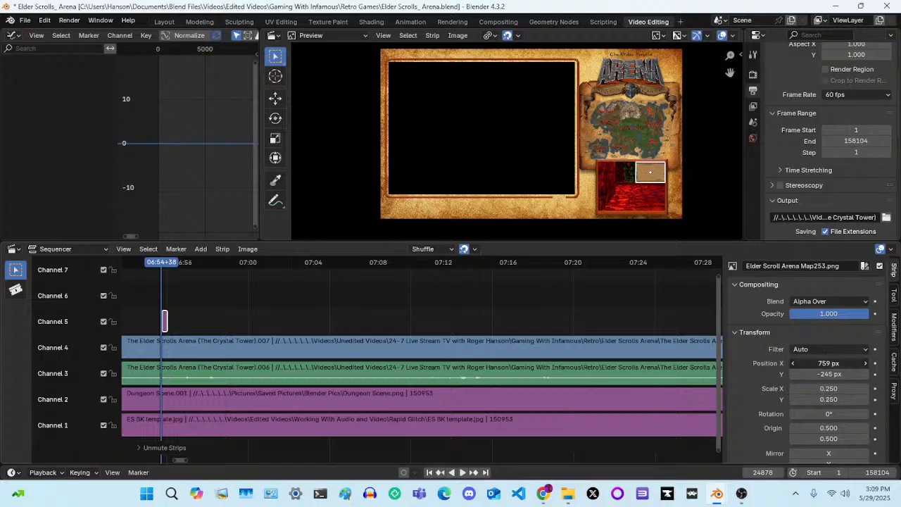
left_click_drag(828, 364, 818, 364)
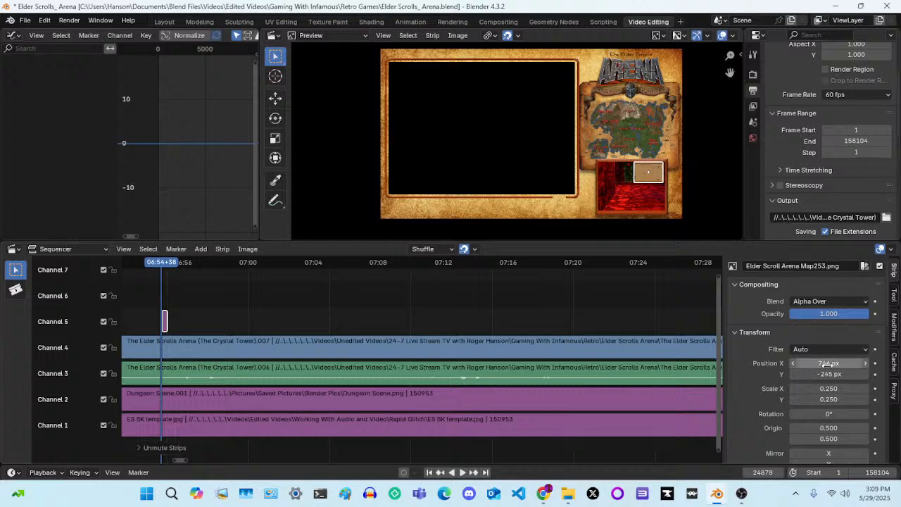
left_click_drag(829, 374, 819, 374)
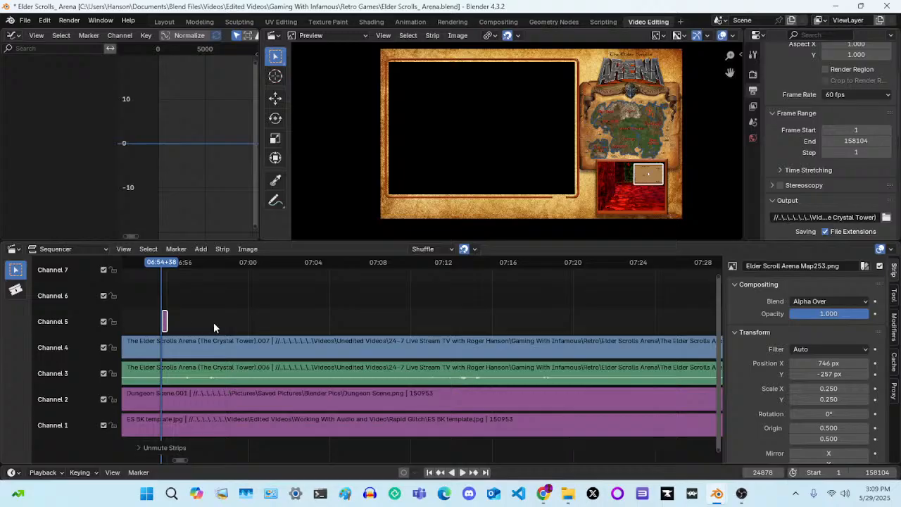
Extend the Map253 strip in channel 5 so that it ends at frame 27870
scroll(213, 322, "up", 2)
middle_click_drag(213, 321, 541, 332)
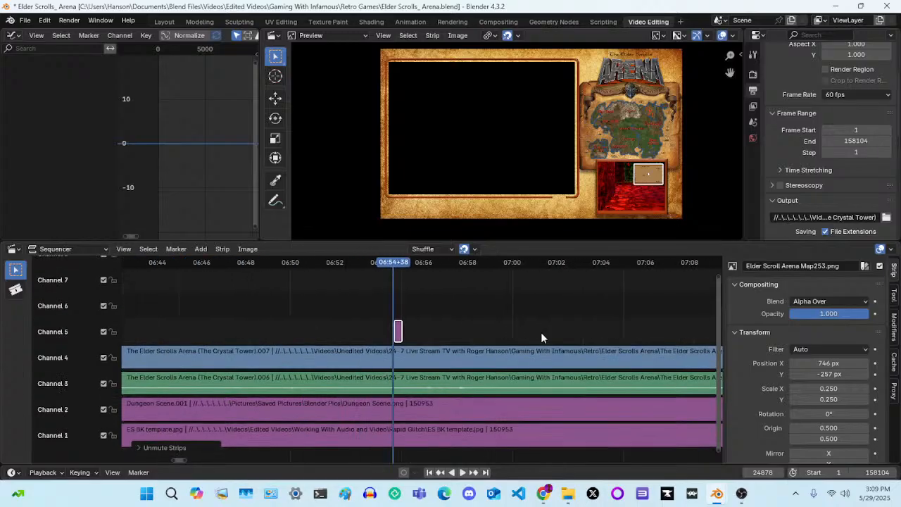
scroll(541, 333, "up", 5)
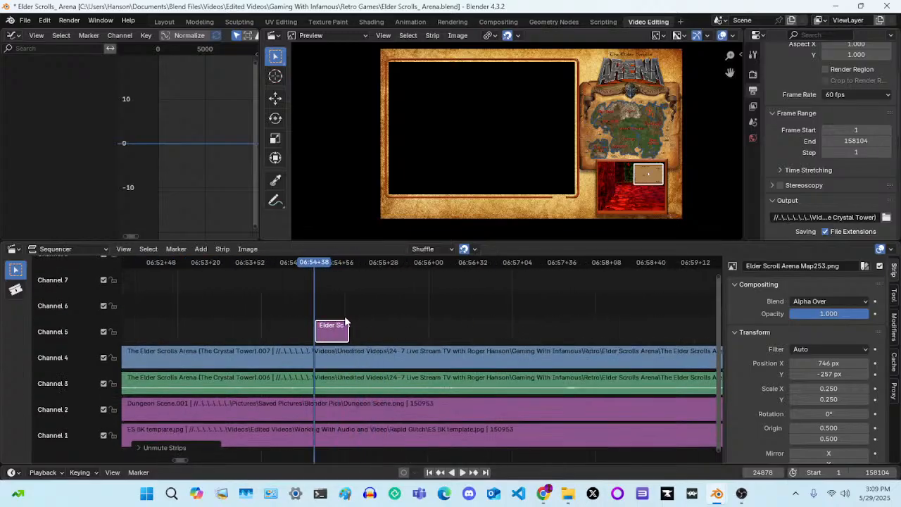
left_click_drag(351, 328, 700, 328)
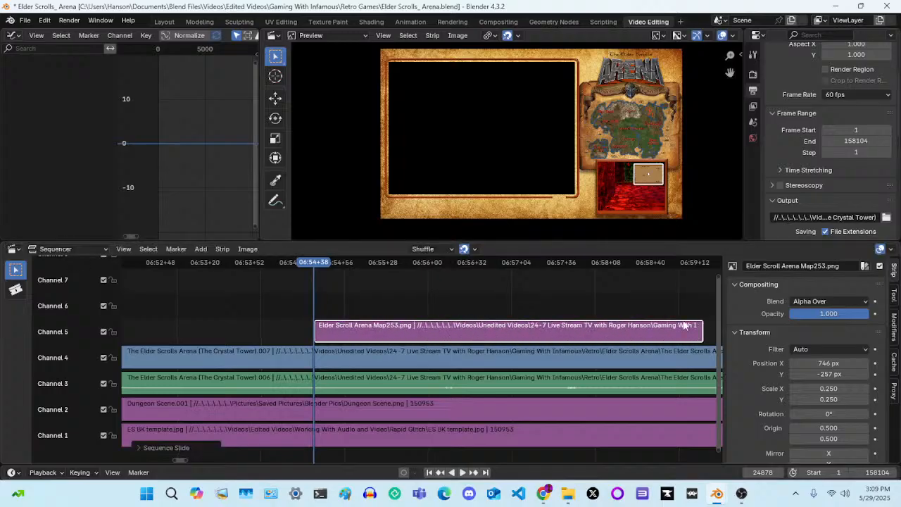
scroll(600, 324, "down", 3)
scroll(600, 330, "down", 2)
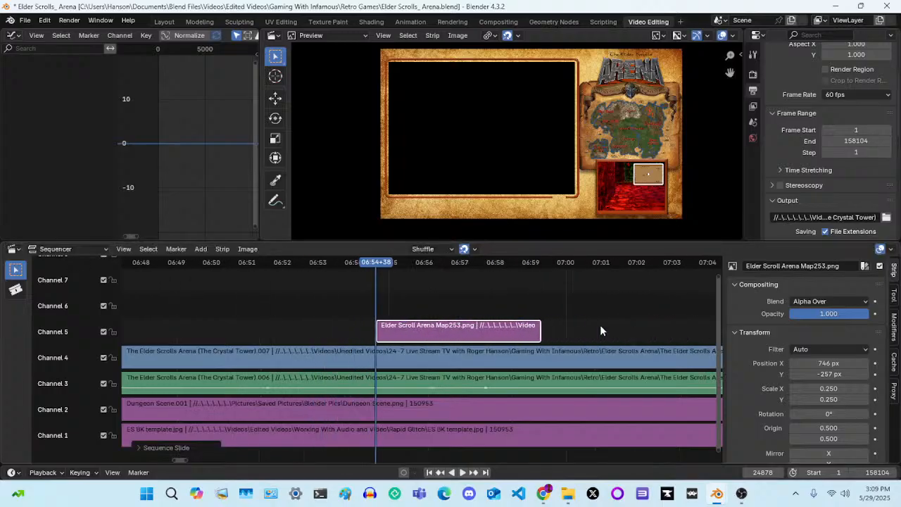
scroll(600, 330, "down", 4)
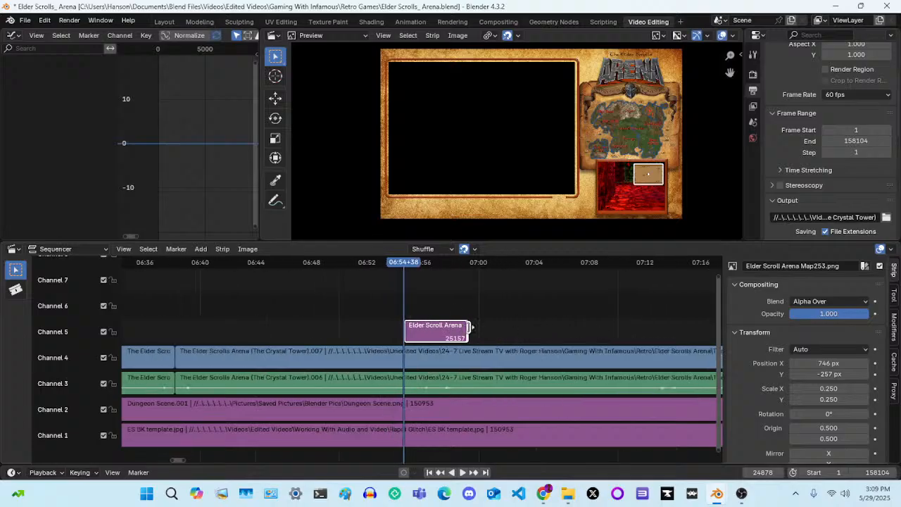
left_click_drag(467, 327, 654, 331)
scroll(581, 333, "down", 1)
scroll(581, 332, "down", 5)
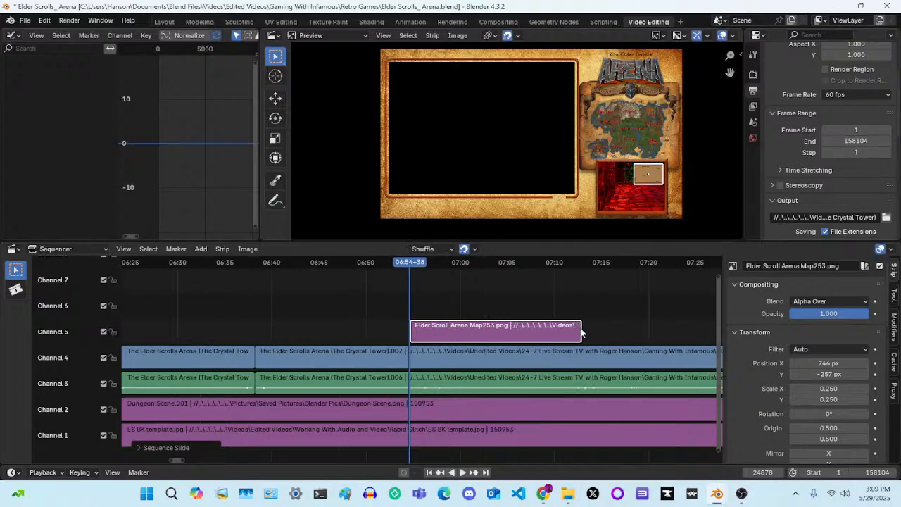
scroll(580, 326, "down", 1)
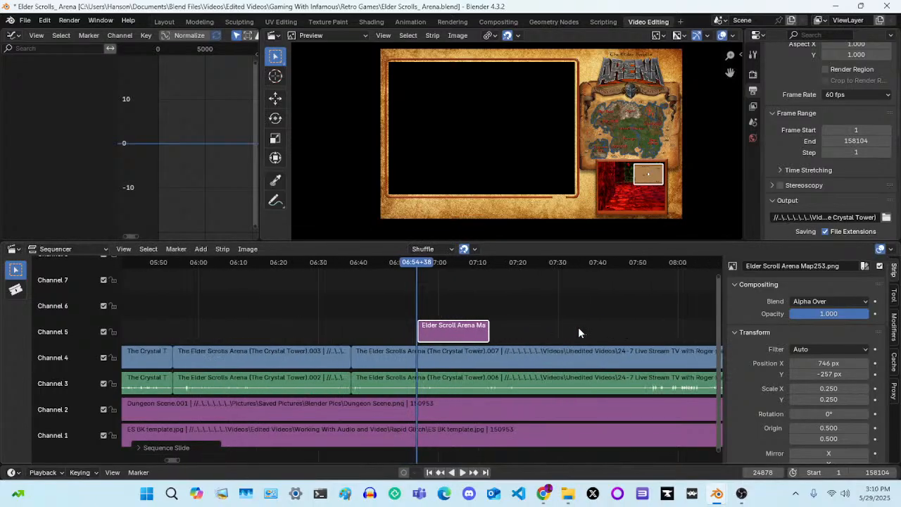
left_click_drag(492, 329, 670, 329)
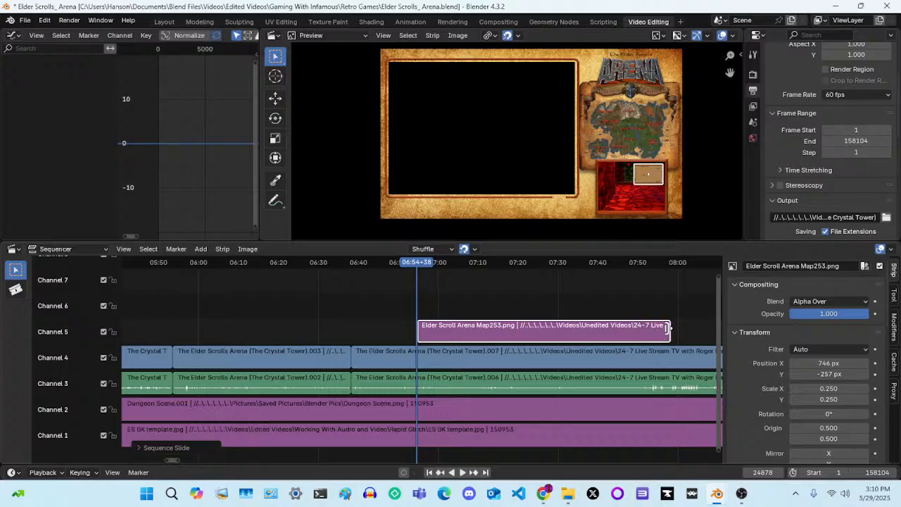
left_click(667, 327)
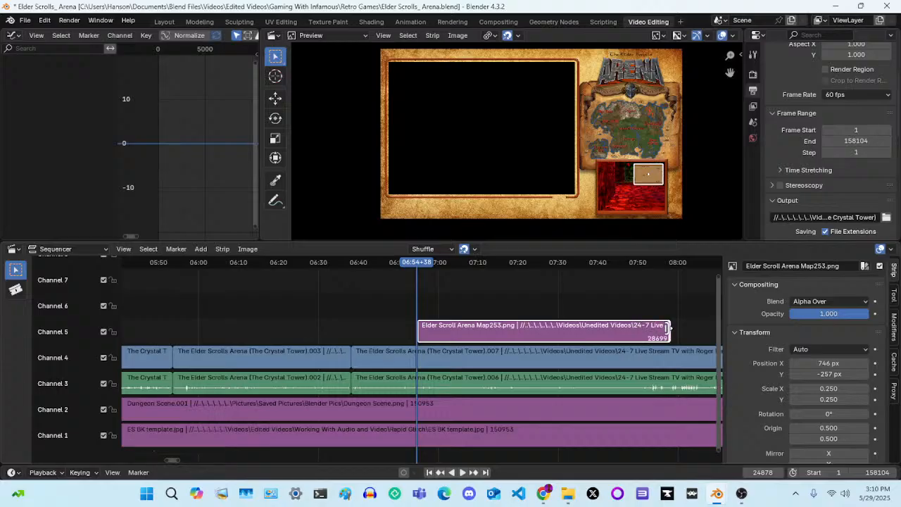
left_click_drag(667, 327, 604, 331)
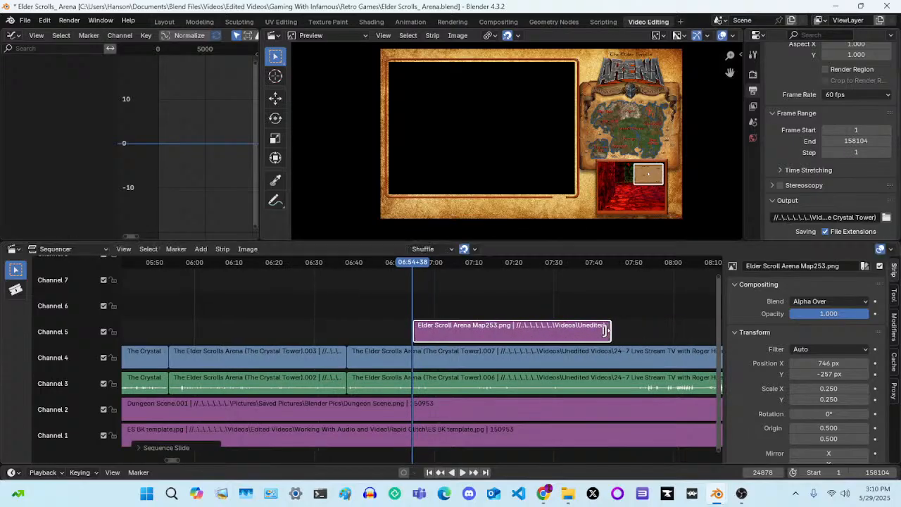
Try to shorten the Map253 strip by sliding only its end back to frame 27015
key("g")
left_click(589, 299)
left_click(611, 332)
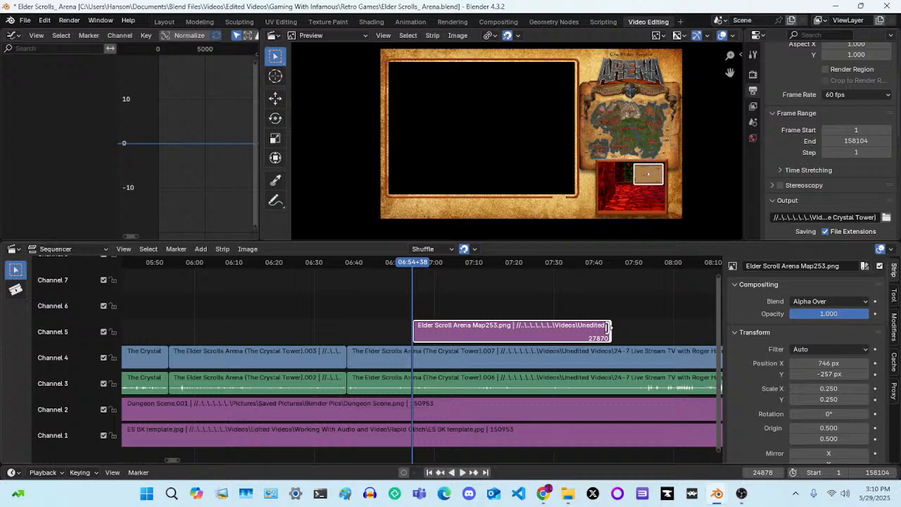
left_click(595, 299)
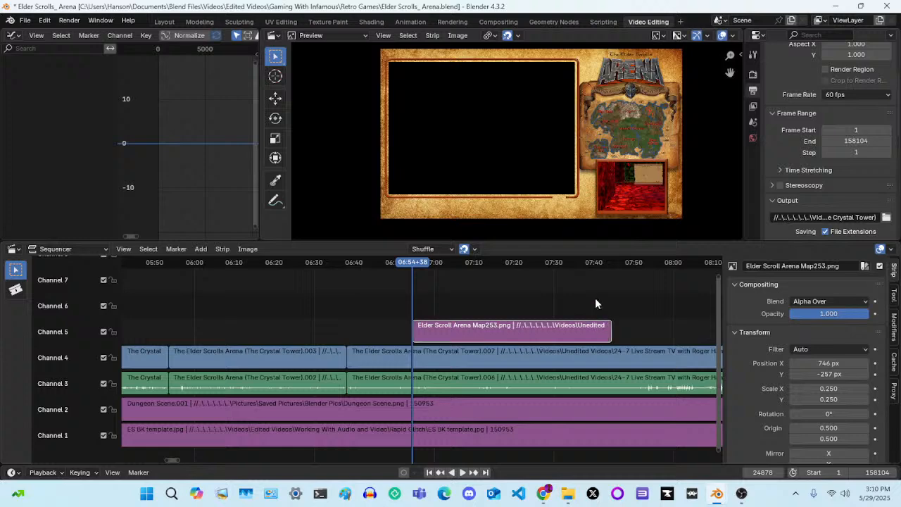
left_click(593, 338)
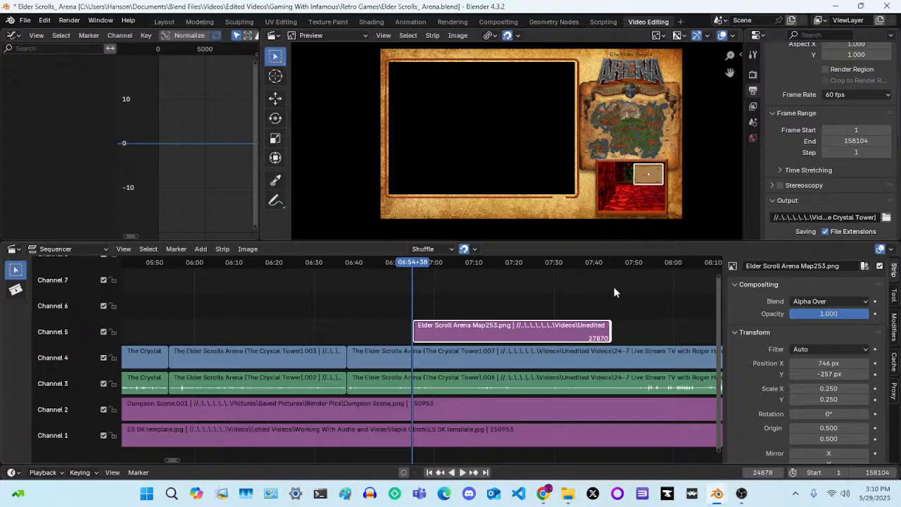
key("g")
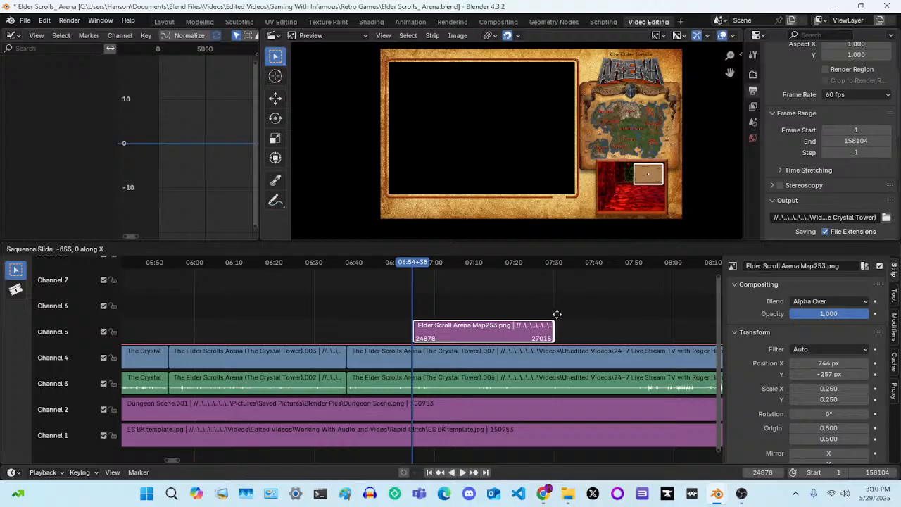
left_click(558, 319)
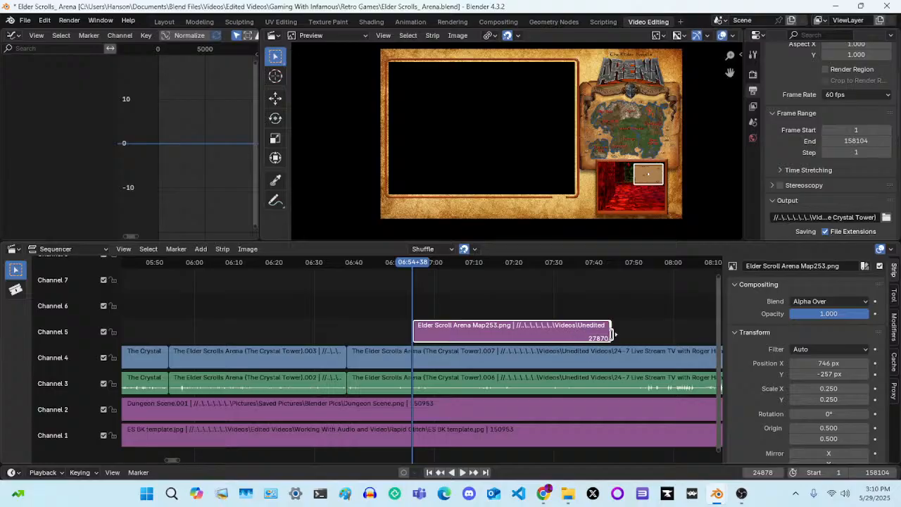
left_click(560, 295)
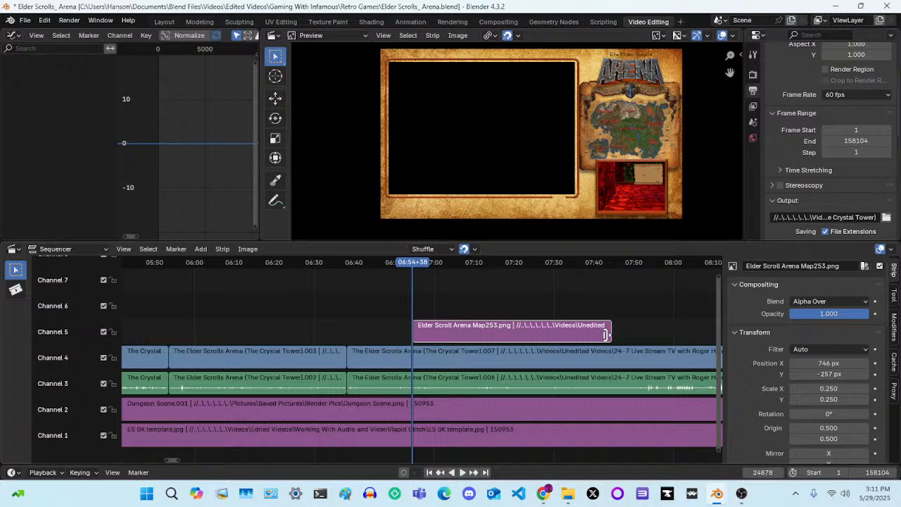
left_click(606, 335)
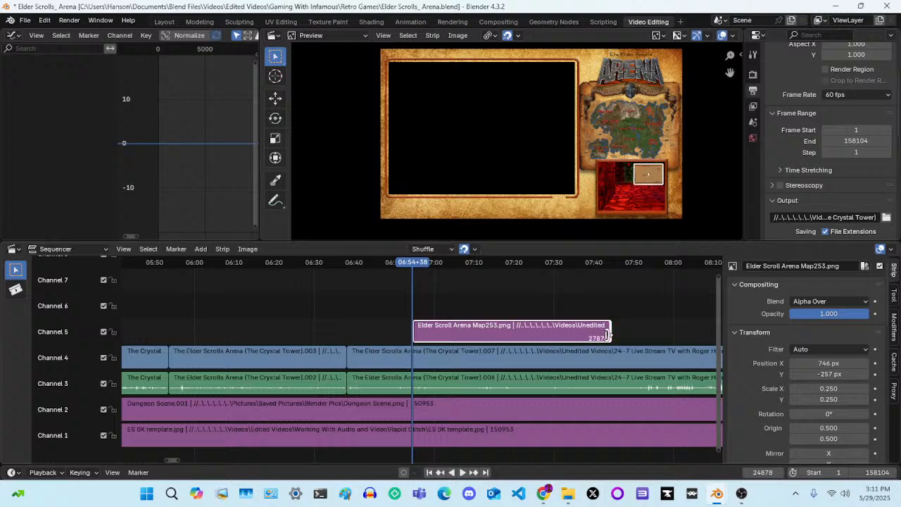
mouse_move(606, 335)
left_mouse_down()
mouse_move(667, 337)
mouse_move(500, 338)
mouse_move(608, 340)
left_mouse_up()
Select the Crystal Tower video and audio strips under the Map253 overlay and play the footage through to about frame 27658
key("space")
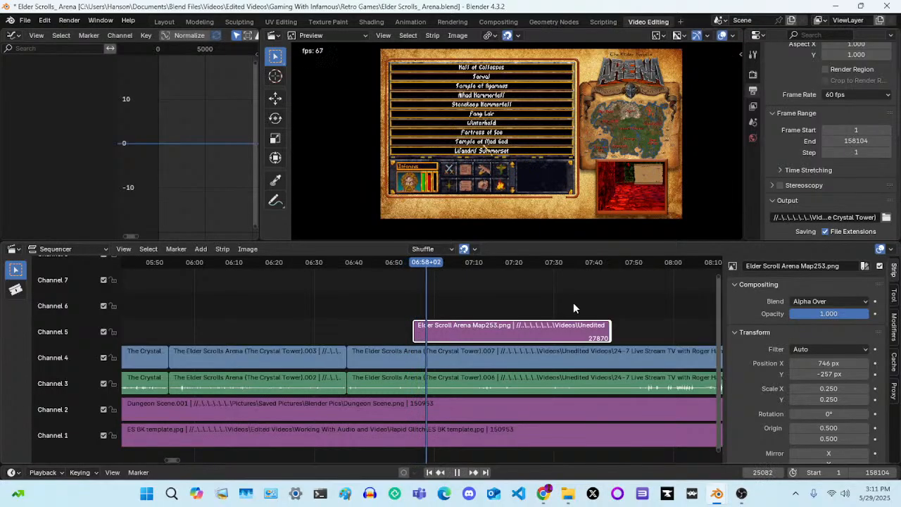
key("space")
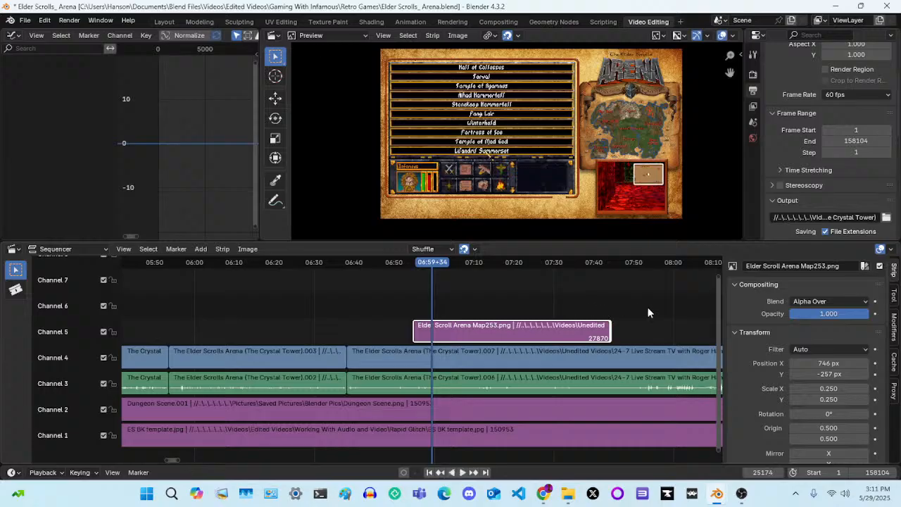
left_click_drag(625, 317, 638, 391)
left_click_drag(447, 261, 425, 271)
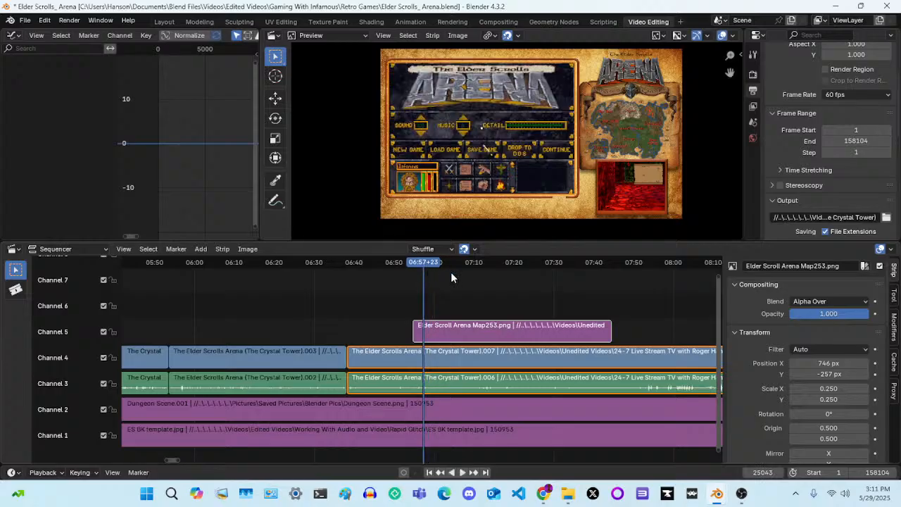
key("space")
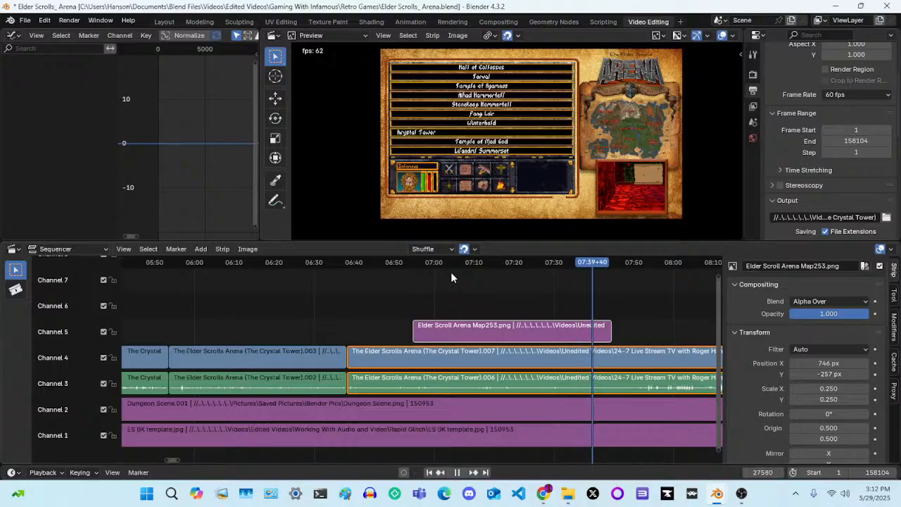
key("space")
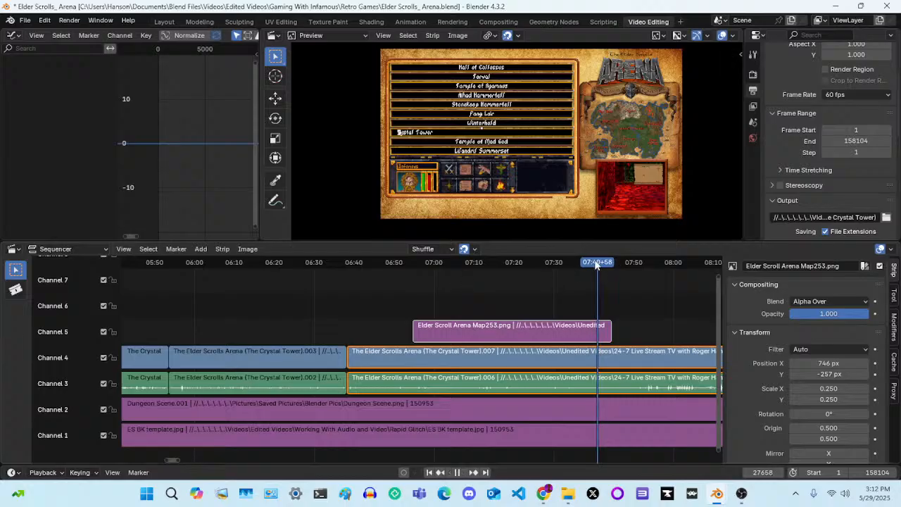
key("space")
Review the footage between about 07:17 and 07:25, examining the Crystal Tower map view and the return to the game menu
left_click_drag(599, 264, 526, 268)
key("space")
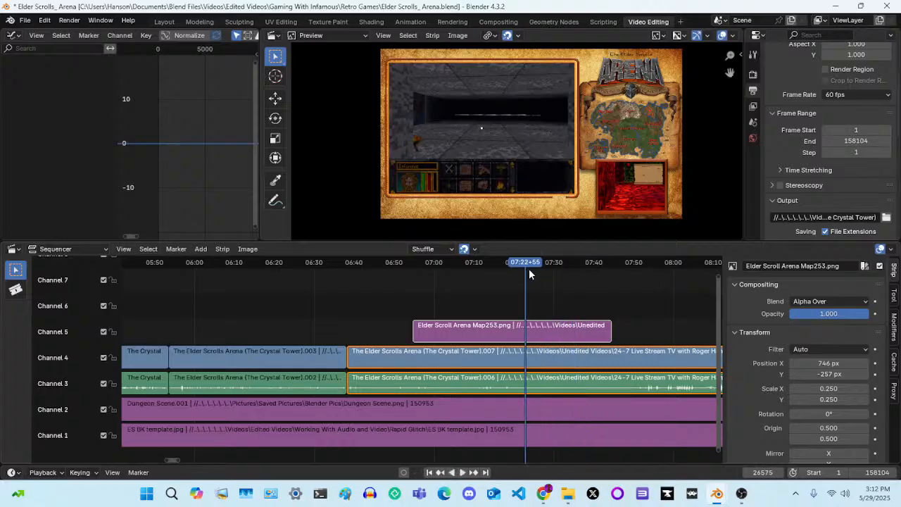
key("space")
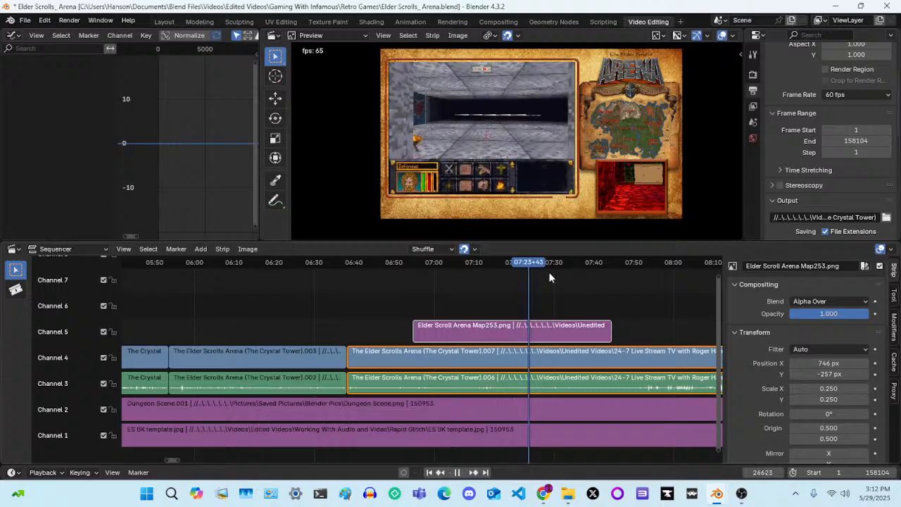
key("space")
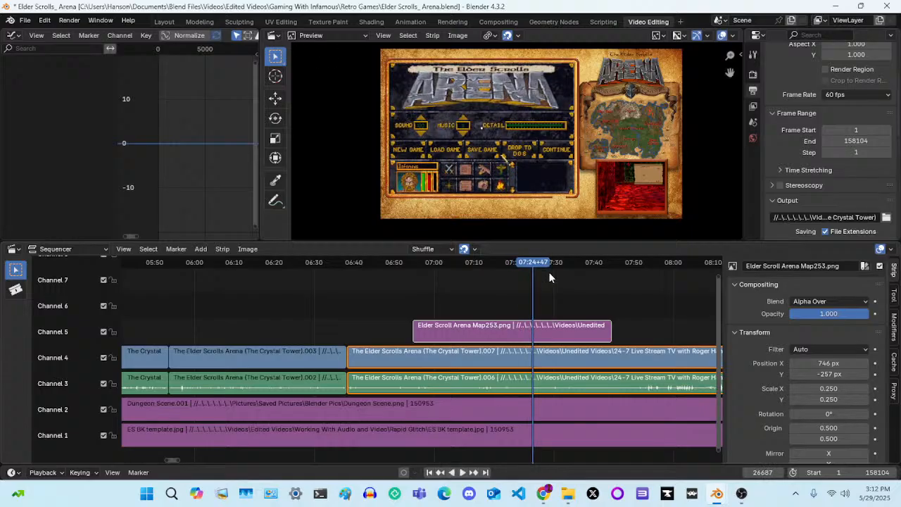
left_click(529, 264)
key("space")
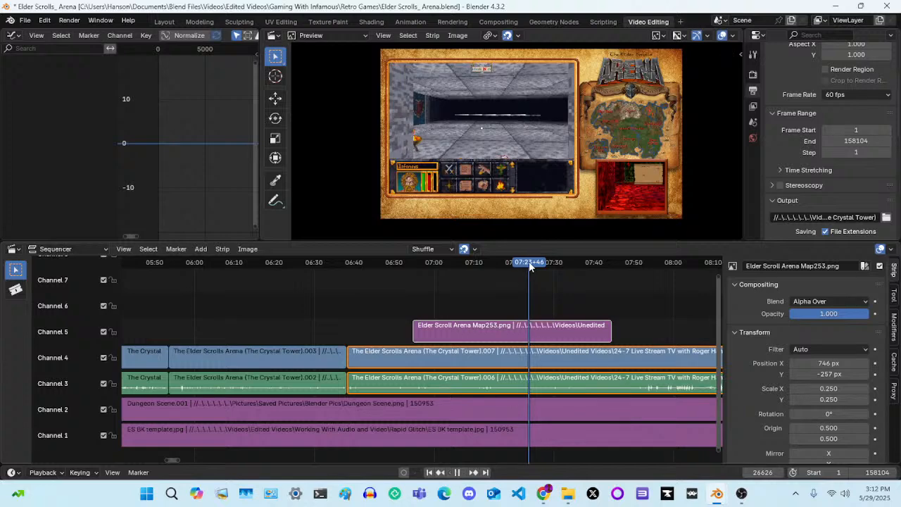
left_click(521, 264)
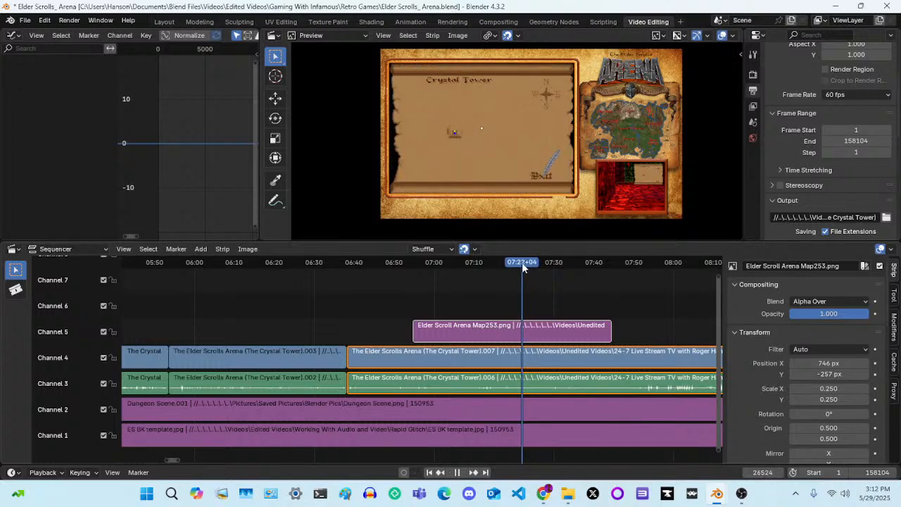
left_click_drag(522, 262, 501, 271)
key("space")
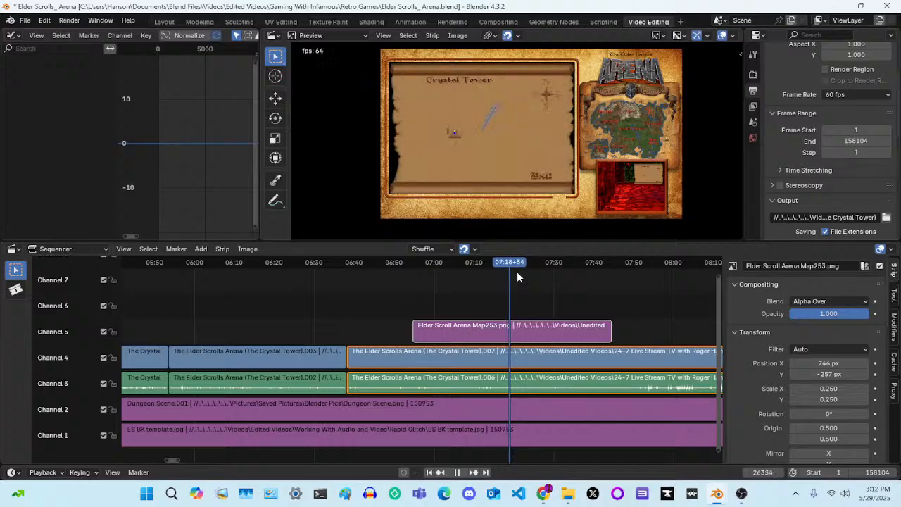
Split the selected Crystal Tower video and audio strips at frame 25465, while the Fortress of Ice save name is being edited
left_click_drag(502, 265, 432, 285)
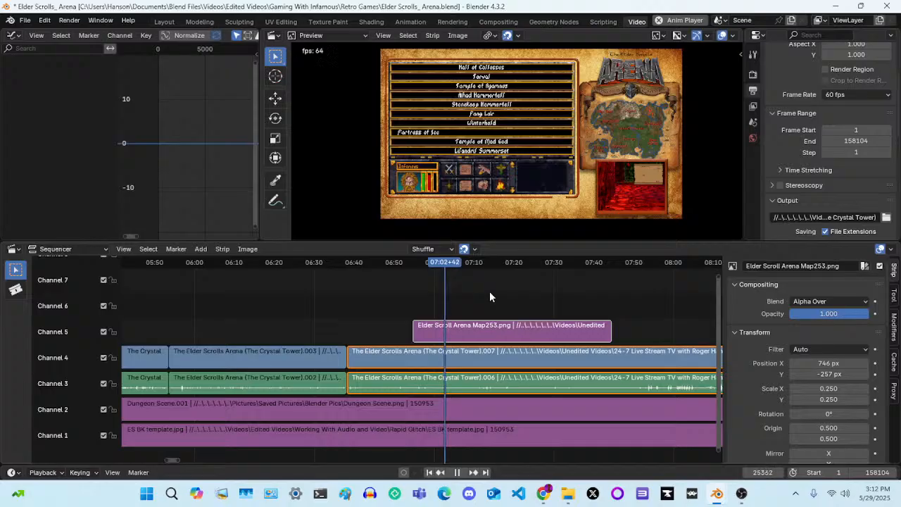
key("space")
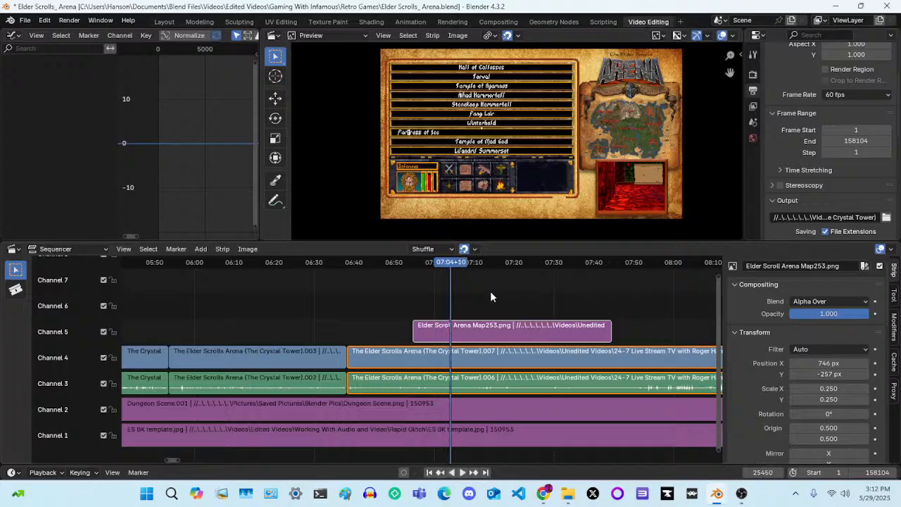
key("Left")
key("Right")
key("Right")
key("Right")
key("Right")
key("Right")
key("Right")
key("Right")
key("Right")
key("Right")
key("Right")
key("Right")
key("Right")
key("Right")
key("Right")
key("Right")
key("Right")
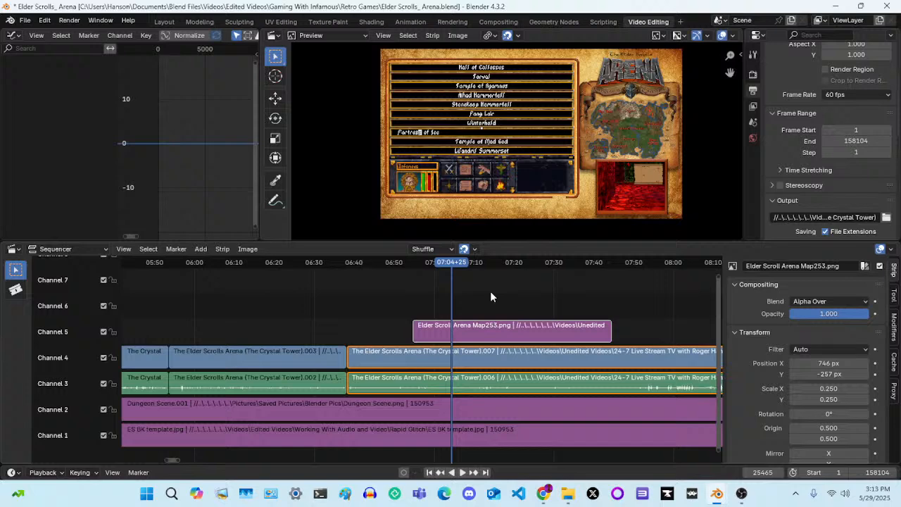
key("k")
Split the Crystal Tower video and audio strips again at frame 26883 and delete the section between the two cuts
key("space")
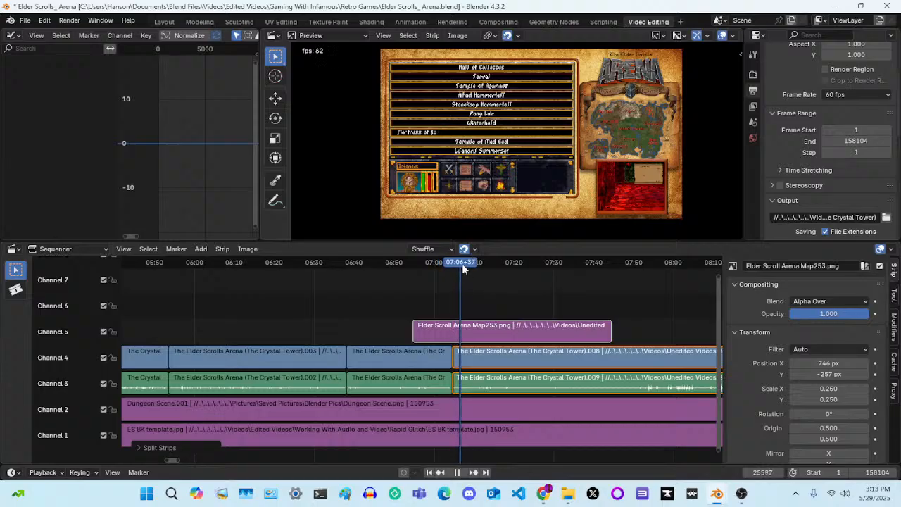
left_click_drag(469, 262, 478, 264)
left_click_drag(483, 268, 500, 268)
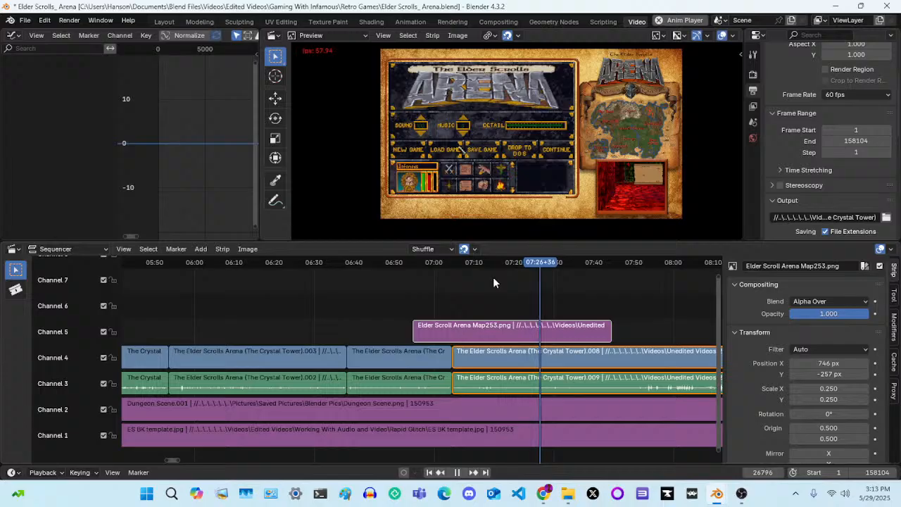
key("space")
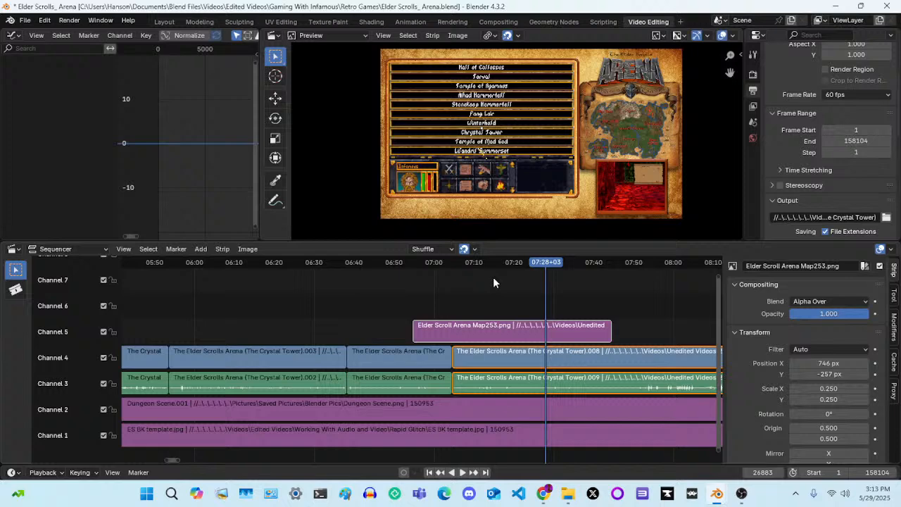
key("k")
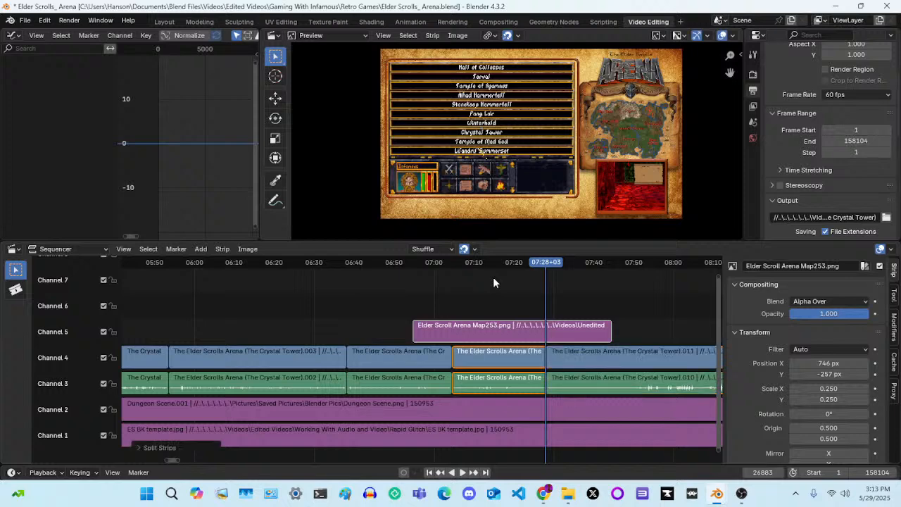
key("Delete")
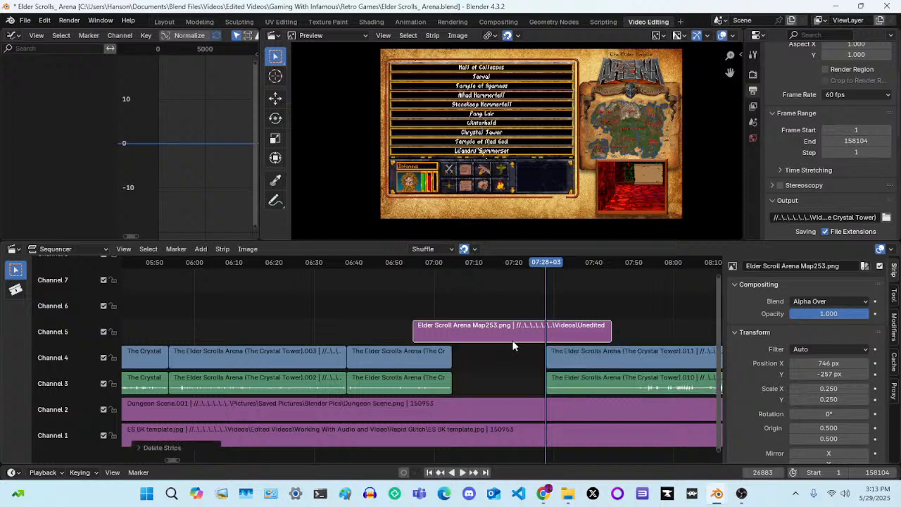
Slide the remaining Crystal Tower video and audio strips back along X to meet the cut at frame 25465, closing the gap
left_click_drag(519, 353, 569, 388)
mouse_move(569, 391)
left_mouse_down()
mouse_move(578, 391)
mouse_move(563, 375)
mouse_move(496, 358)
mouse_move(483, 367)
mouse_move(484, 384)
mouse_move(488, 376)
mouse_move(576, 375)
mouse_move(584, 385)
left_mouse_up()
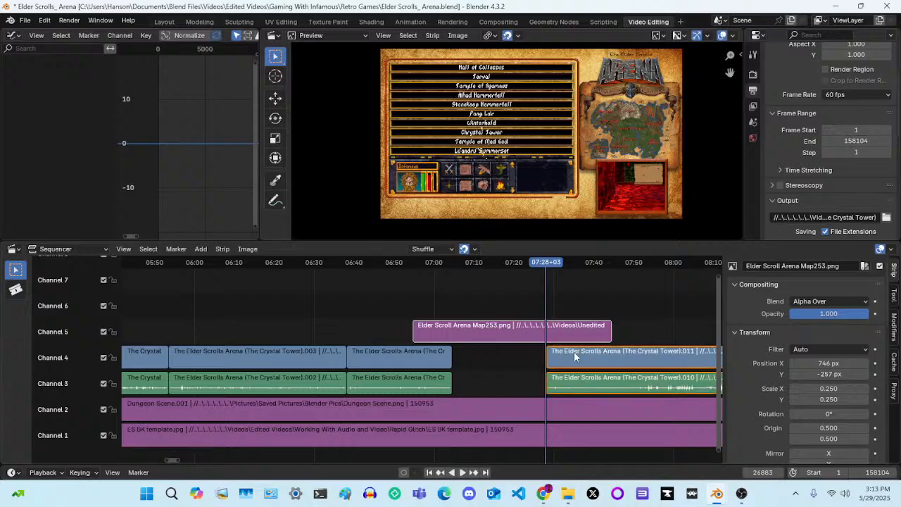
key("g")
key("x")
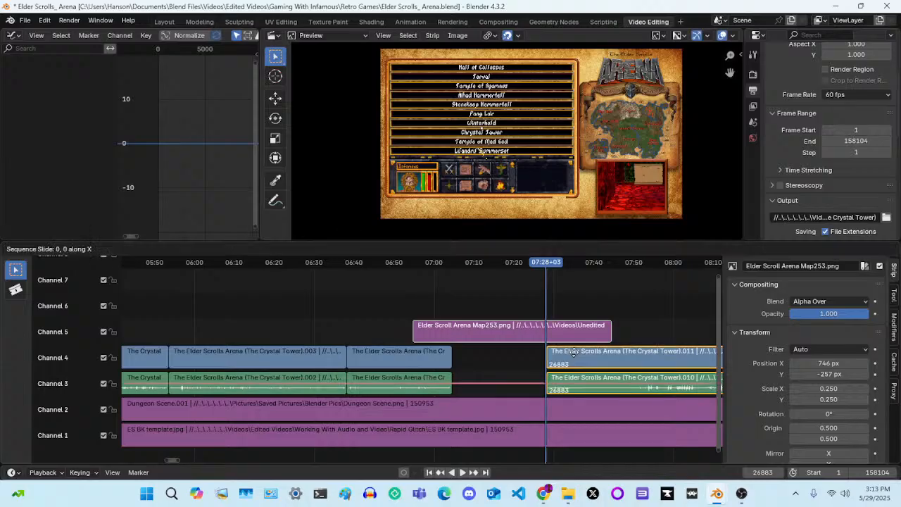
left_click(451, 364)
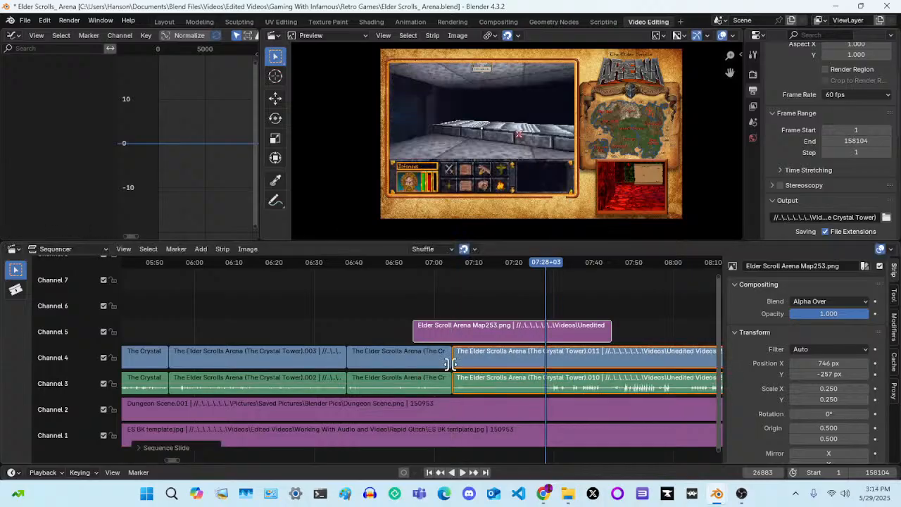
Play back the join around 07:04 several times to check the transition between the save-name menu shots
left_click_drag(539, 263, 451, 293)
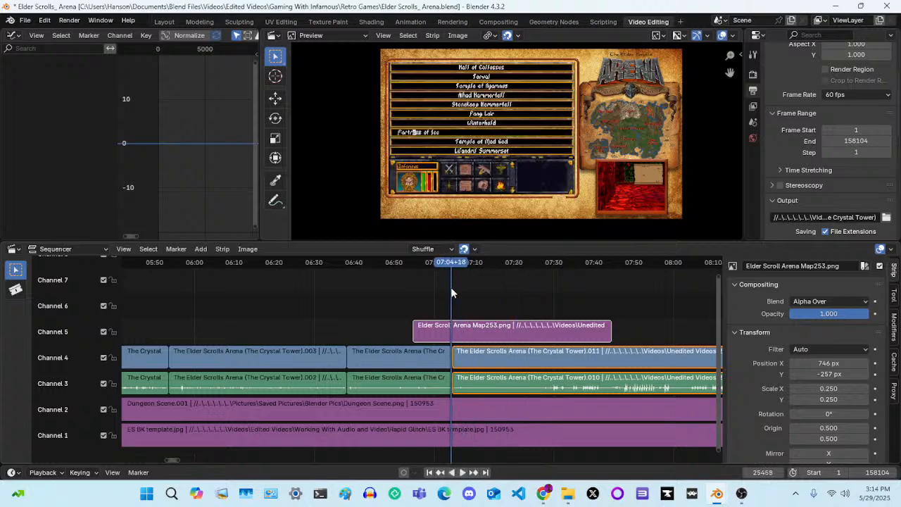
key("space")
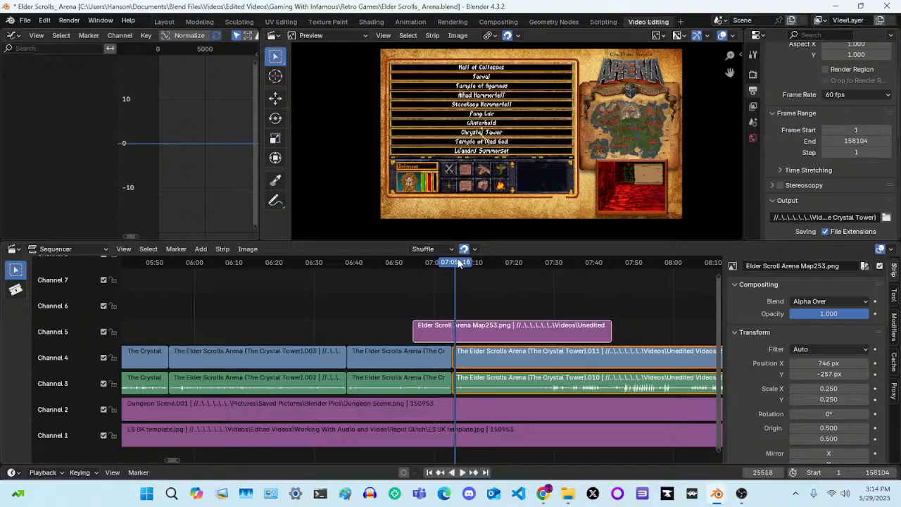
left_click_drag(458, 263, 450, 267)
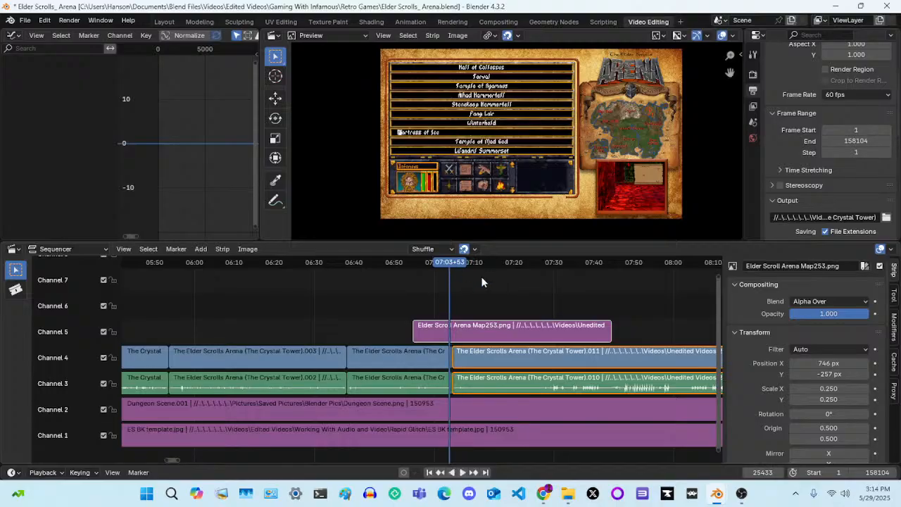
key("space")
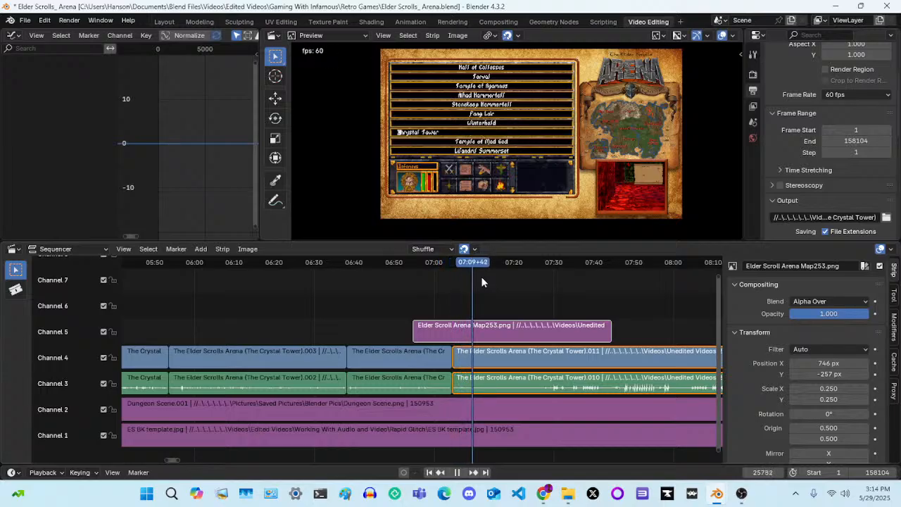
key("space")
key("space")
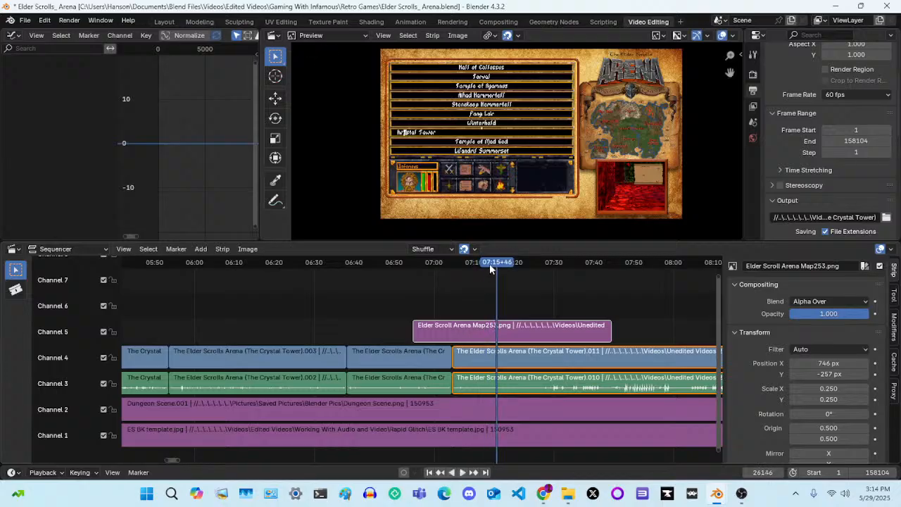
left_click_drag(489, 263, 440, 282)
key("space")
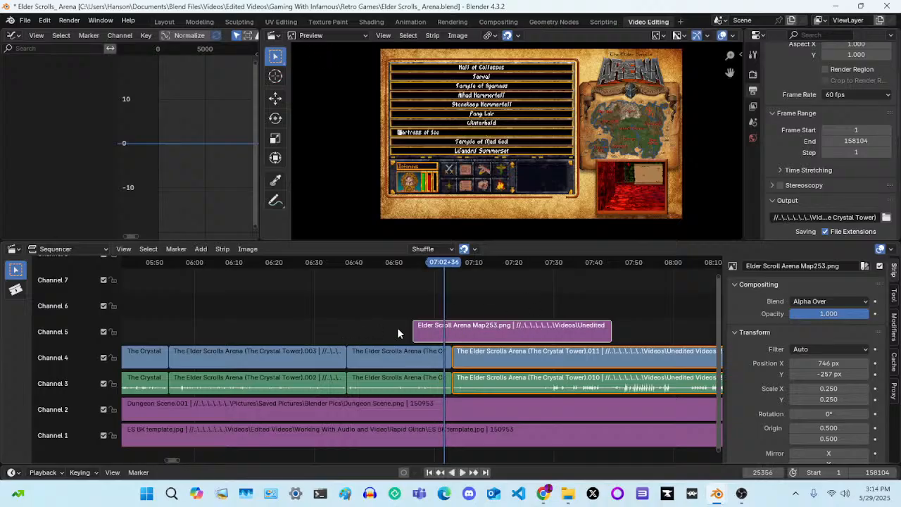
key("space")
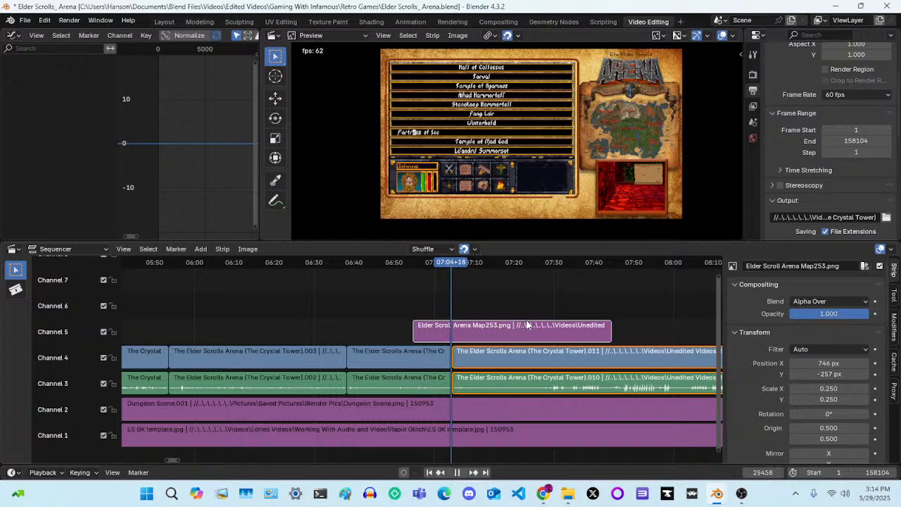
key("space")
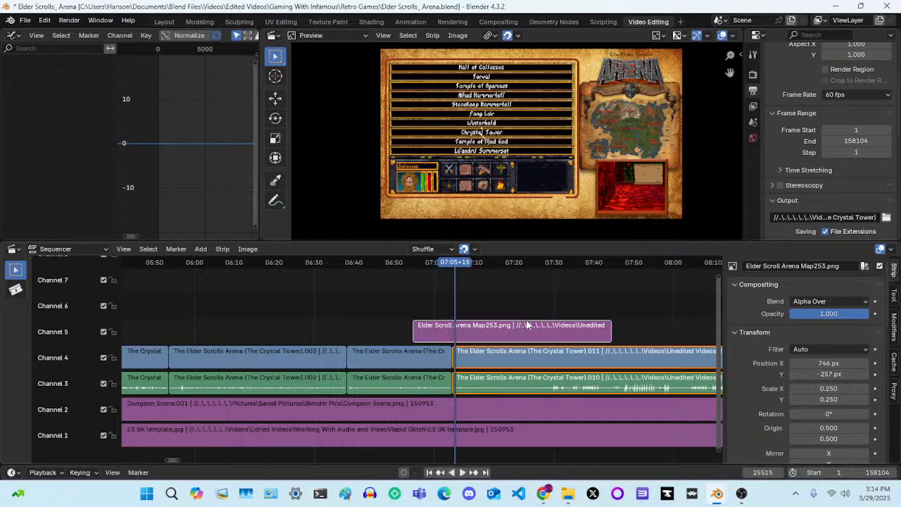
Split the selected Crystal Tower video and audio strips at frame 26389, at the completed save name, and delete the section before the cut
left_click_drag(454, 261, 489, 285)
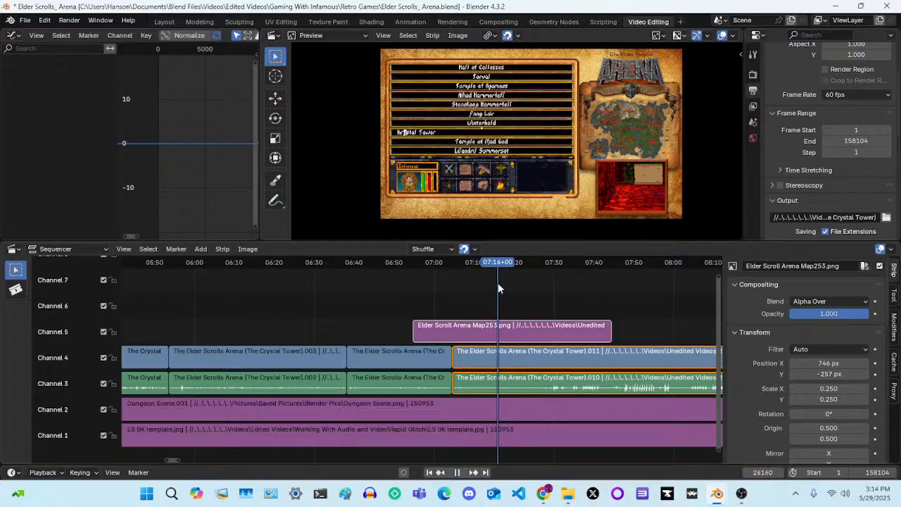
key("space")
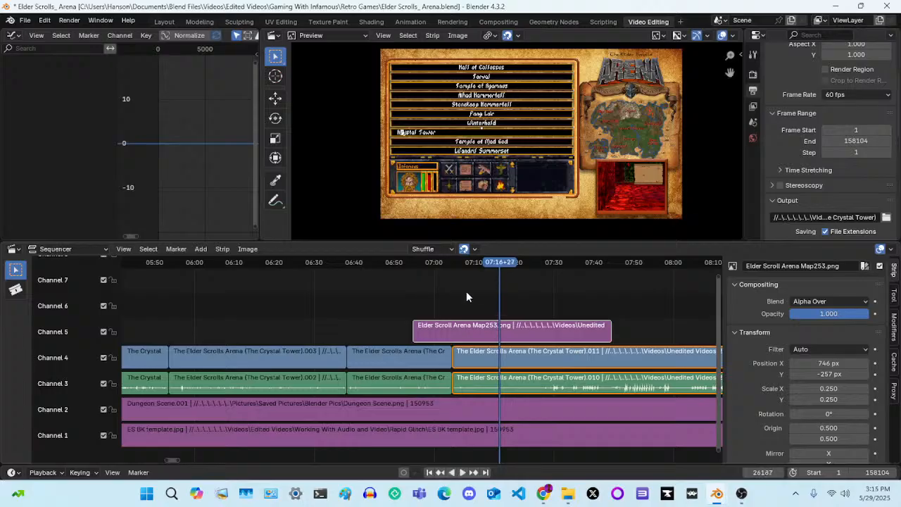
key("Right")
key("Right")
key("Right")
key("Right")
key("Right")
key("Right")
key("Right")
key("Right")
key("Right")
key("Right")
key("Right")
key("Right")
key("Right")
key("Right")
key("Right")
key("Right")
key("Right")
key("Right")
key("Right")
key("Right")
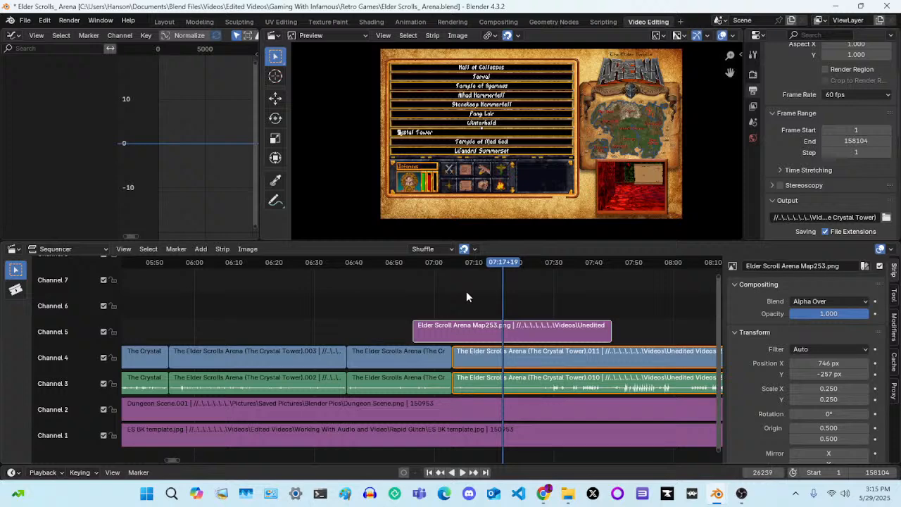
key("Right")
key("Right")
key("Right")
key("Right")
key("Right")
key("Right")
key("Right")
key("Right")
key("Right")
key("Right")
key("Right")
key("Right")
key("Right")
key("Right")
key("Right")
key("Right")
key("Right")
key("Right")
key("Right")
key("Right")
key("Right")
key("Right")
key("Right")
key("Right")
key("Right")
key("Right")
key("Right")
key("Right")
key("Right")
key("Right")
key("Right")
key("Right")
key("Right")
key("Right")
key("Right")
key("Right")
key("Right")
key("Right")
key("Right")
key("Right")
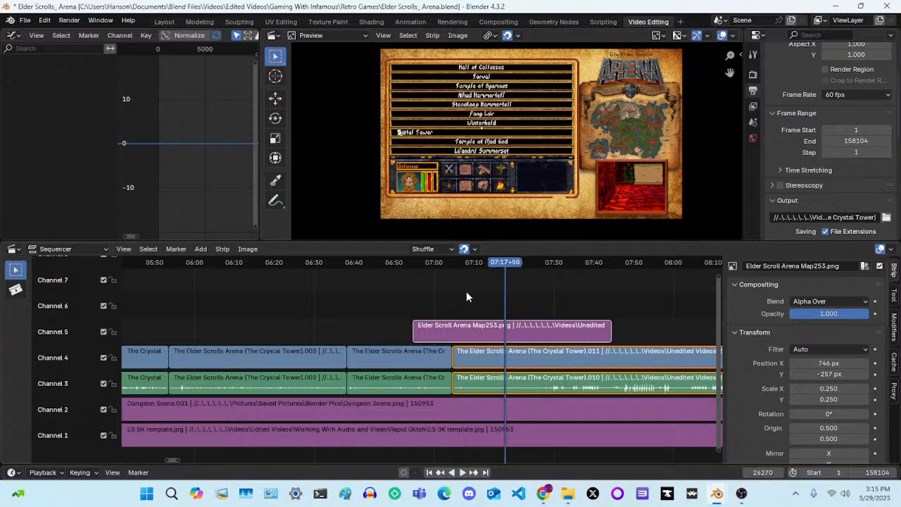
key("Right")
key("Right")
key("Right")
key("Right")
key("Right")
key("Right")
key("Right")
key("Right")
key("Right")
key("Right")
key("Right")
key("Right")
key("Right")
key("Right")
key("Right")
key("Right")
key("Right")
key("Right")
key("Right")
key("Right")
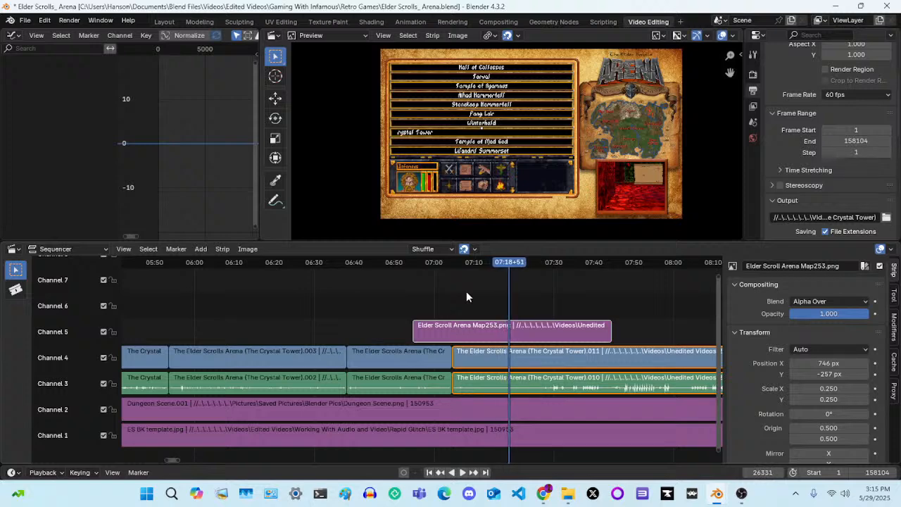
key("Right")
key("Right")
key("Right")
key("Right")
key("Right")
key("Right")
key("Right")
key("Right")
key("Right")
key("Right")
key("Right")
key("Right")
key("Right")
key("Right")
key("Right")
key("Right")
key("Right")
key("Right")
key("Right")
key("Right")
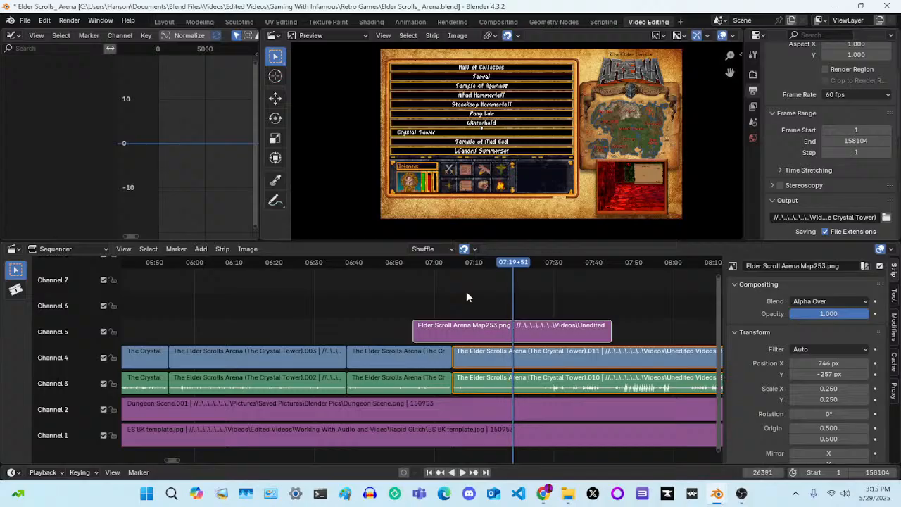
key("Left")
key("Left")
key("Left")
key("Left")
key("Left")
key("Left")
key("Left")
key("Left")
key("Left")
key("Left")
key("Left")
key("Left")
key("Left")
key("Left")
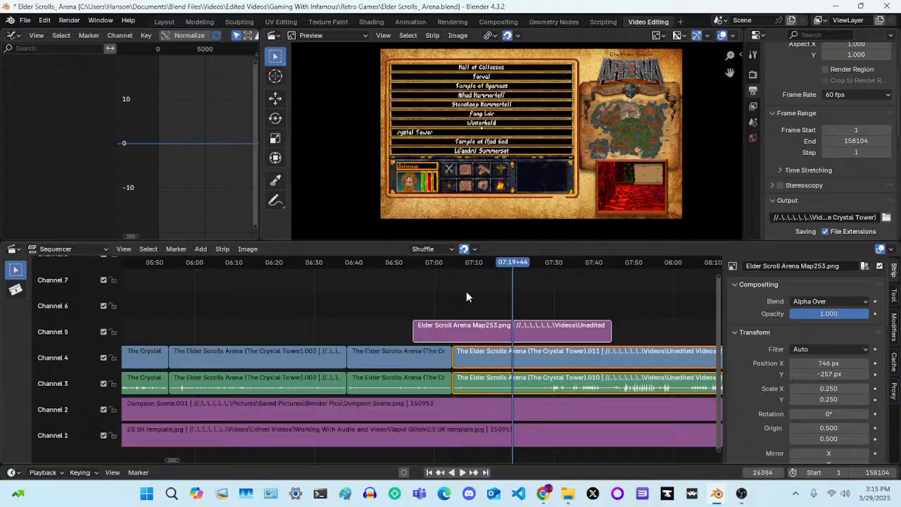
key("Right")
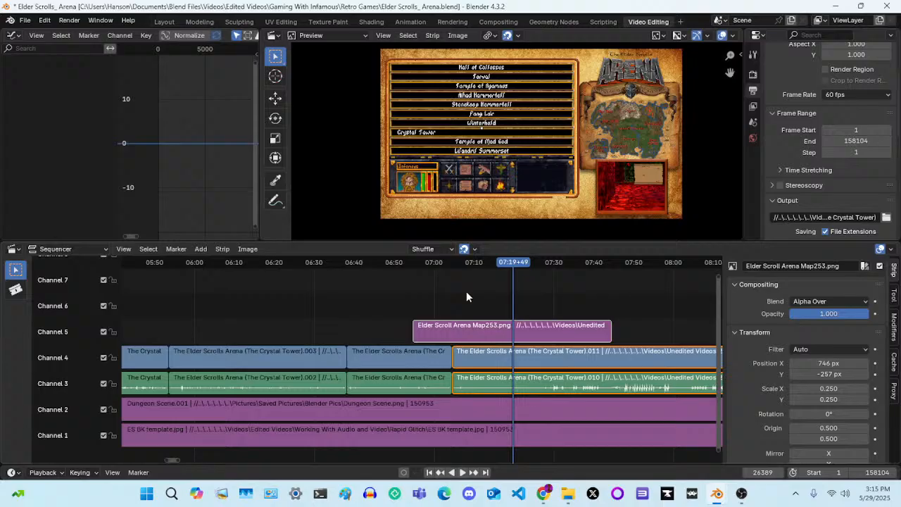
key("k")
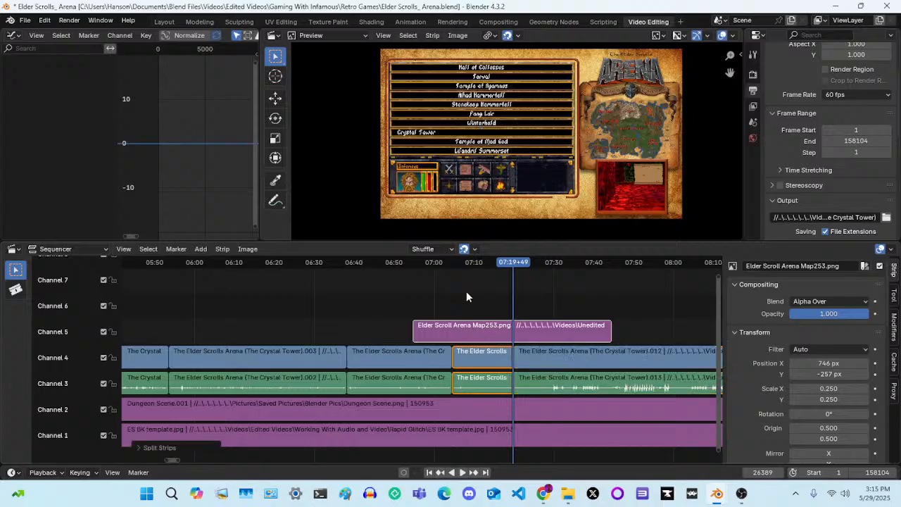
key("Delete")
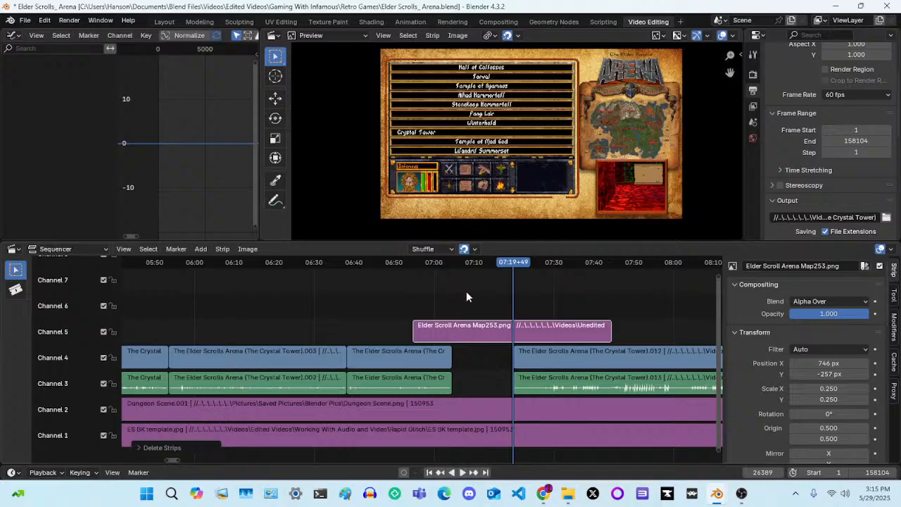
Slide the remaining Crystal Tower video and audio strips back 924 frames along X to frame 25465, closing the gap
left_click_drag(479, 356, 549, 388)
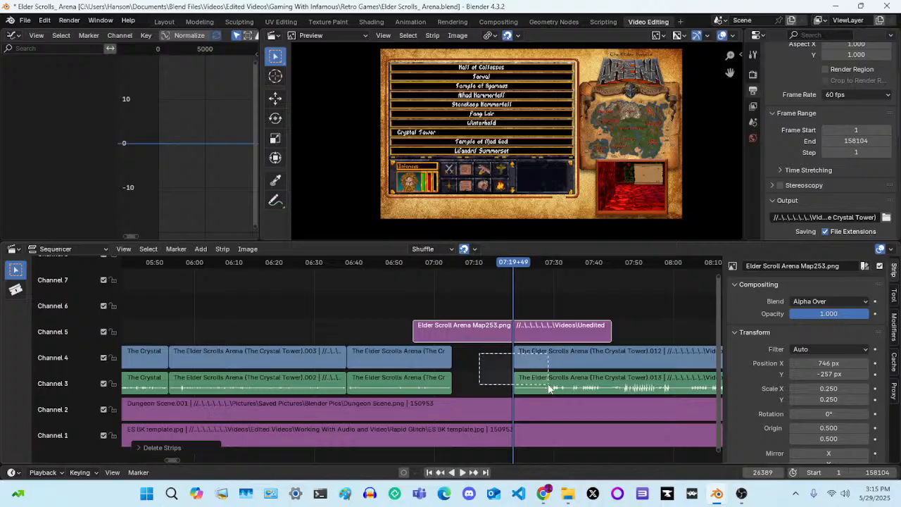
left_click_drag(548, 387, 549, 388)
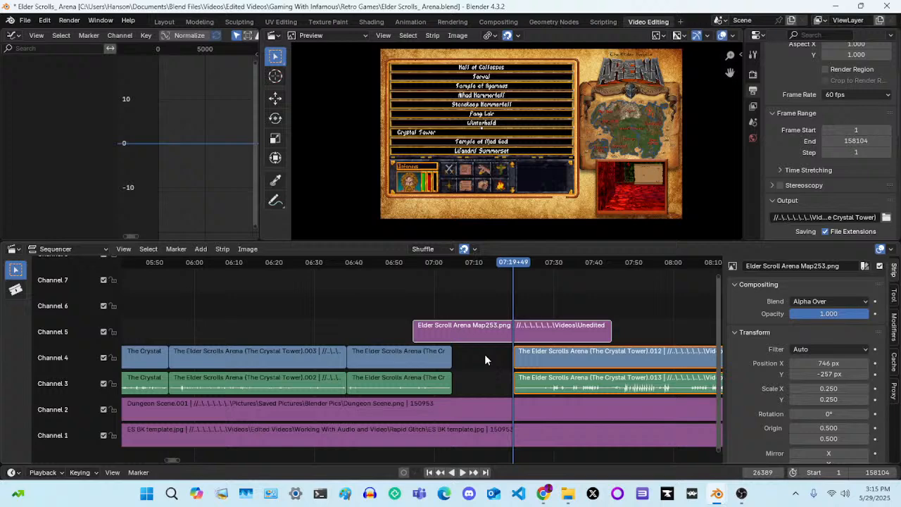
key("g")
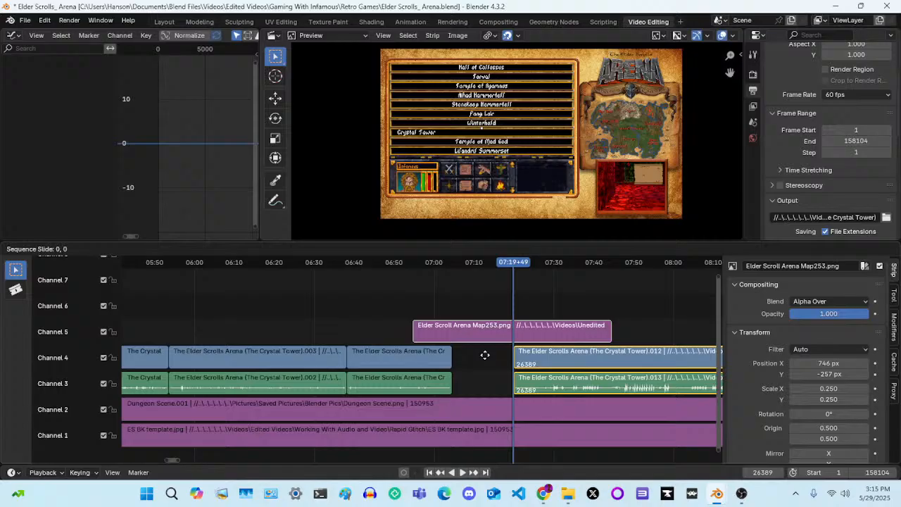
left_click(395, 366)
Play back the new join around 07:04 and the gameplay following it to check the transition out of the save menu
left_click_drag(509, 264, 449, 268)
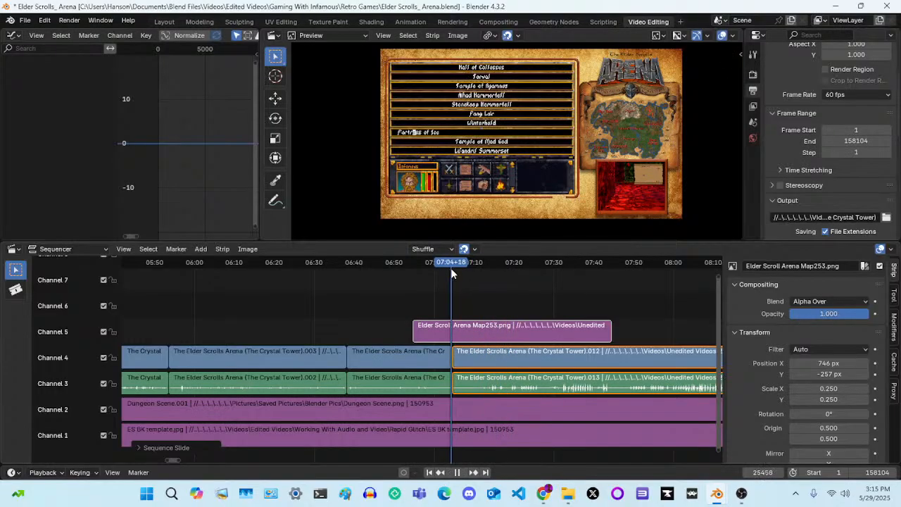
key("space")
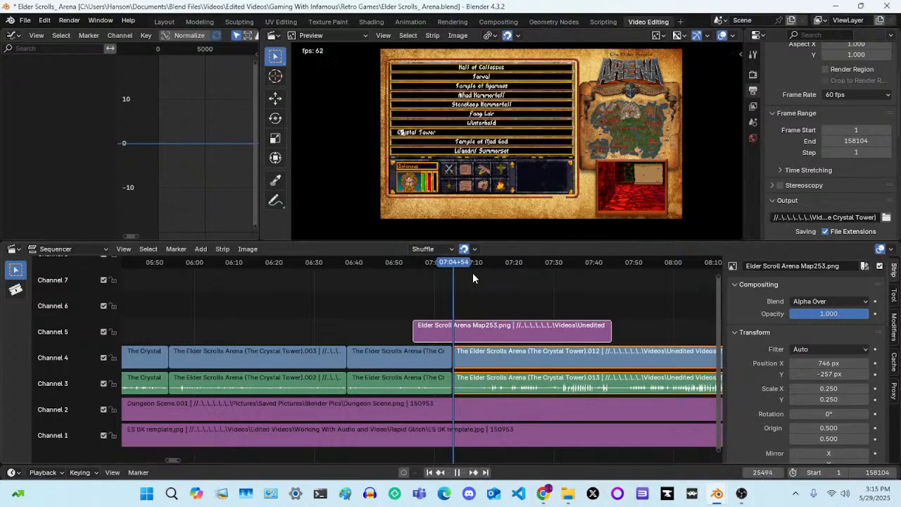
left_click_drag(454, 263, 455, 262)
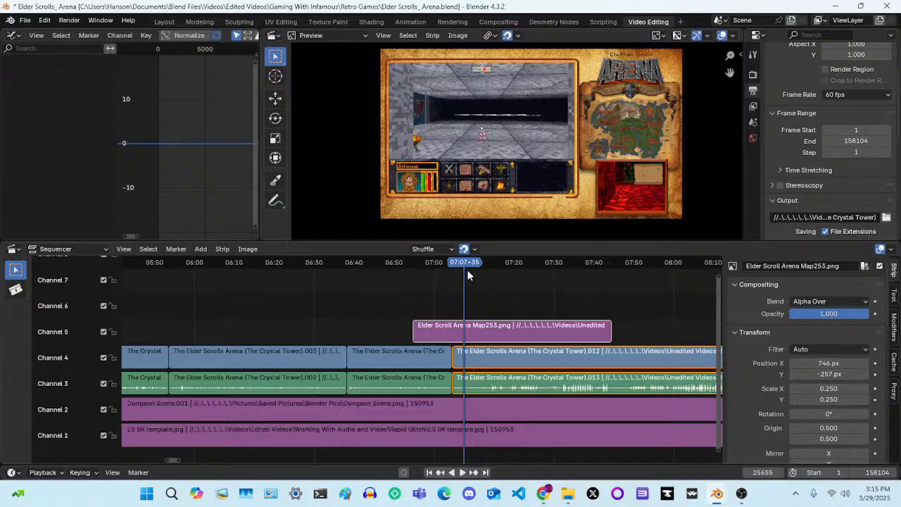
left_click_drag(466, 266, 446, 265)
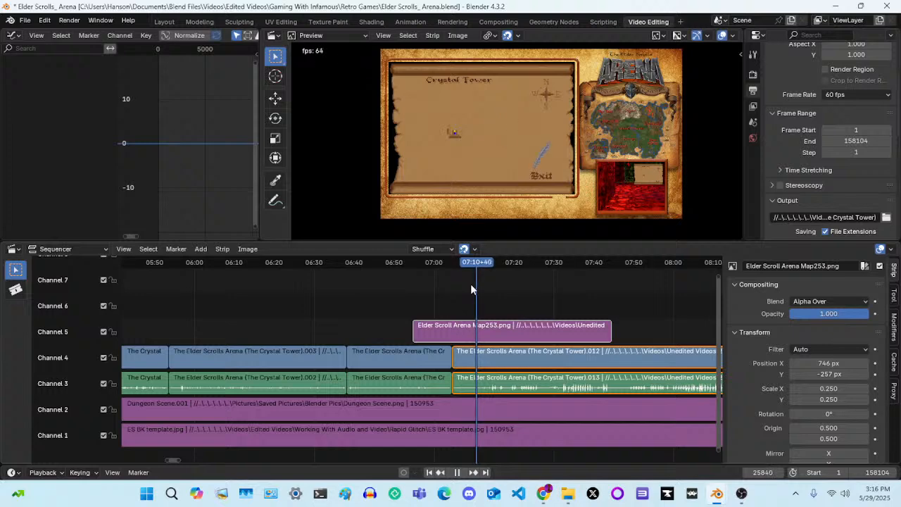
scroll(471, 284, "down", 3)
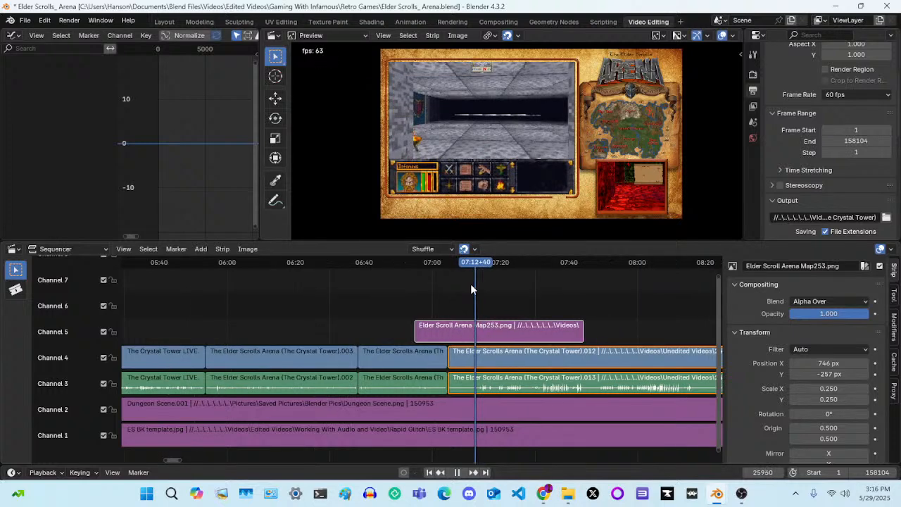
scroll(471, 284, "down", 1)
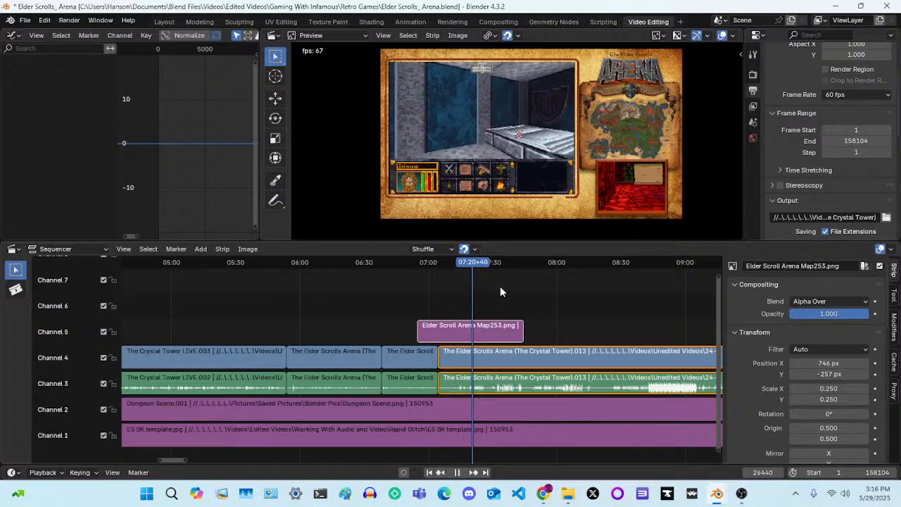
key("space")
scroll(501, 288, "down", 5)
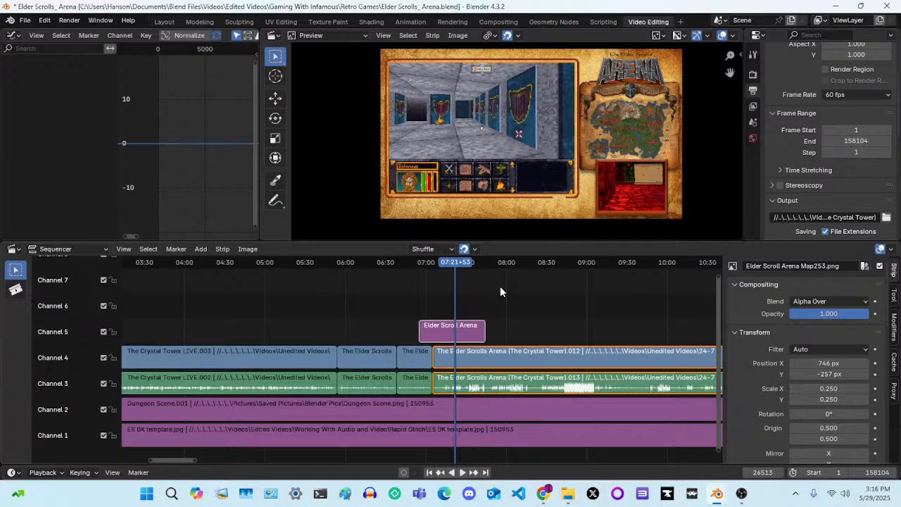
Check the live stream in OBS Studio, and review the Rumble, X Pro and Twitch pages in Chrome
left_click(745, 495)
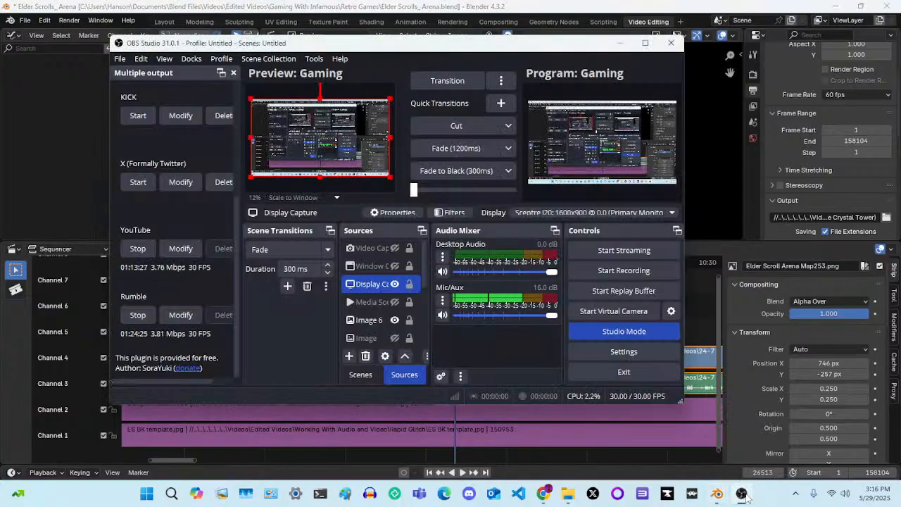
left_click(746, 497)
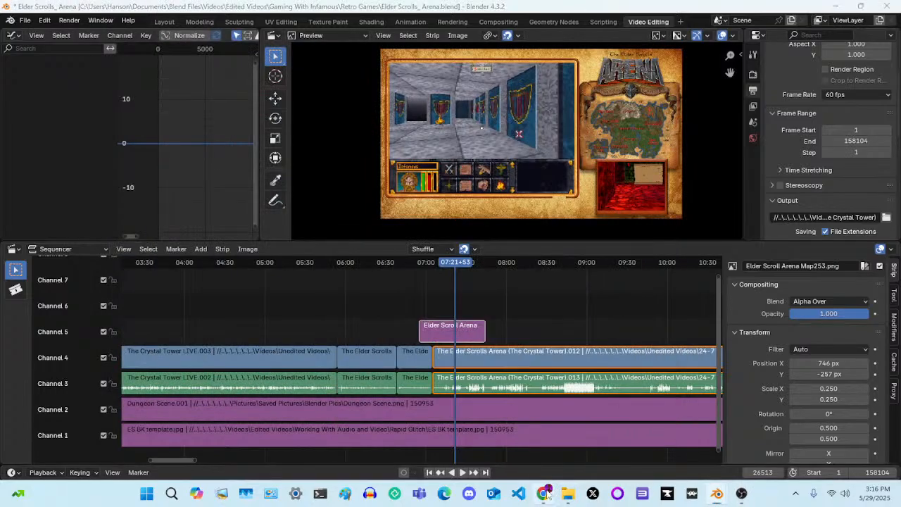
left_click(544, 493)
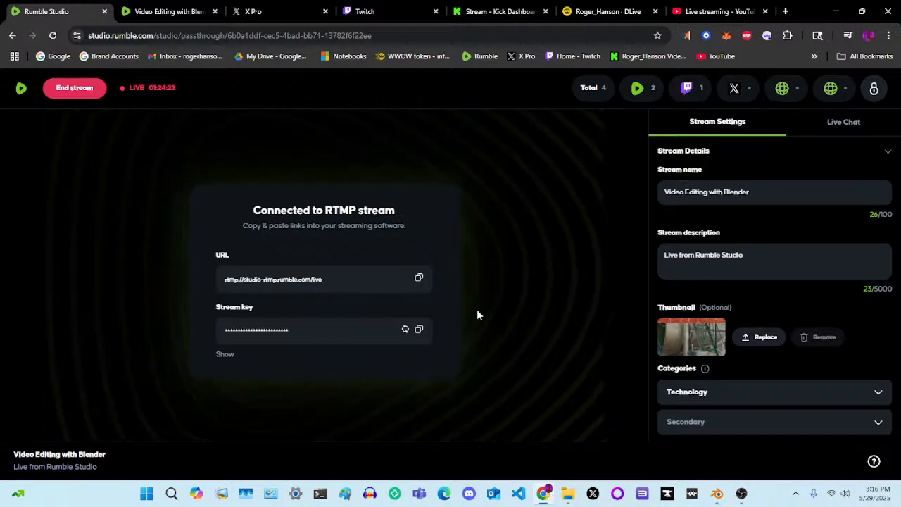
left_click(149, 11)
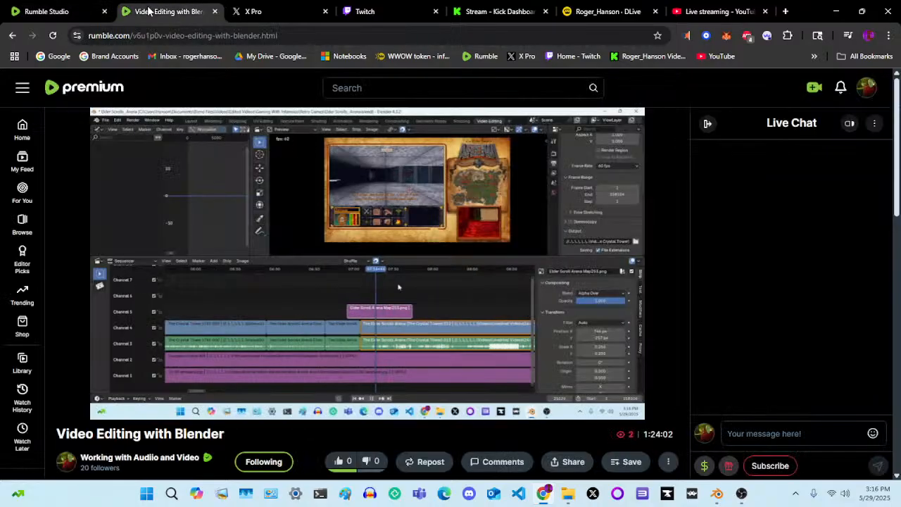
left_click(252, 9)
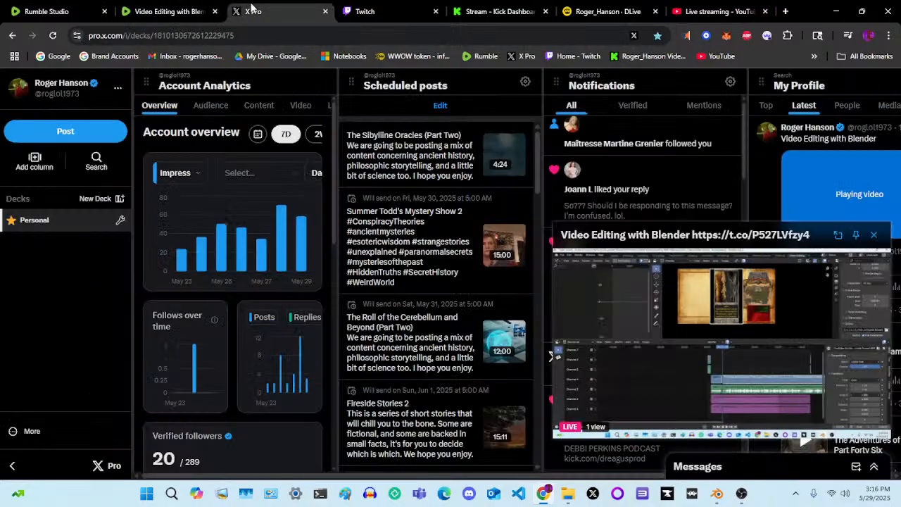
left_click(373, 10)
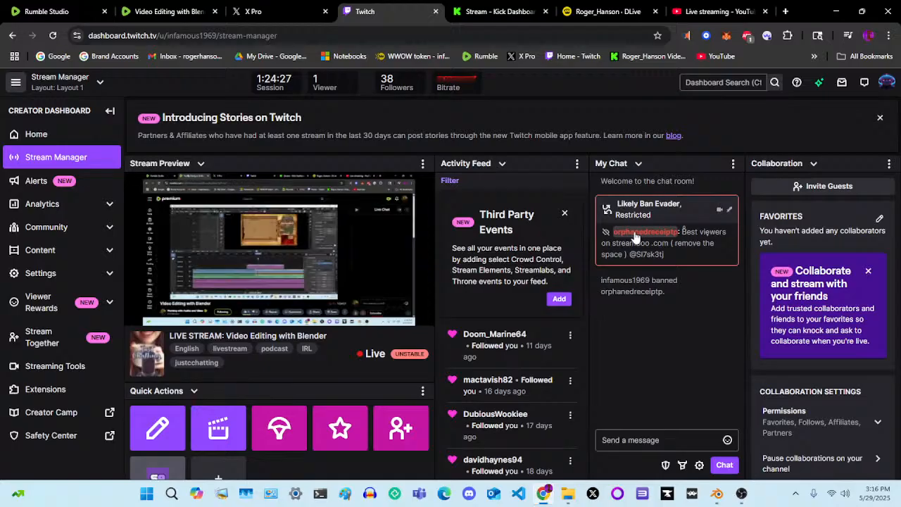
Ban the chatter who posted the deleted spam message in the Kick stream chat
left_click(480, 9)
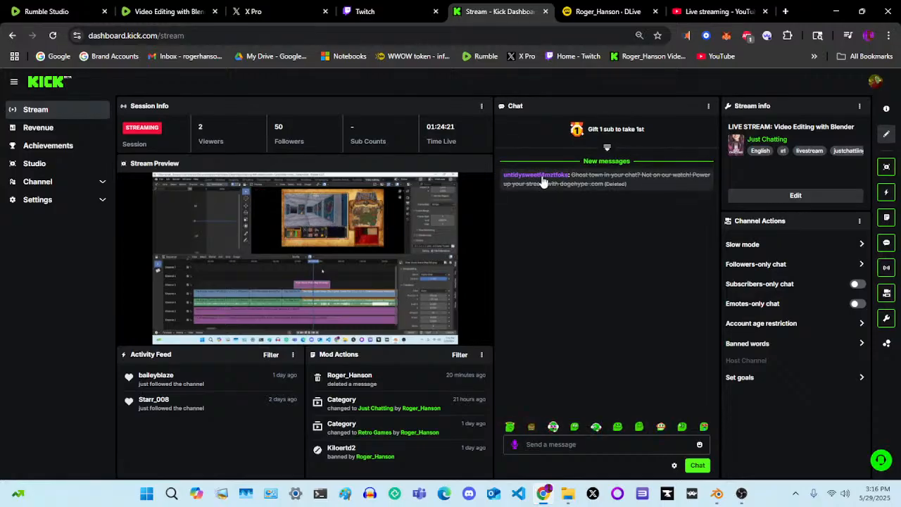
left_click(541, 176)
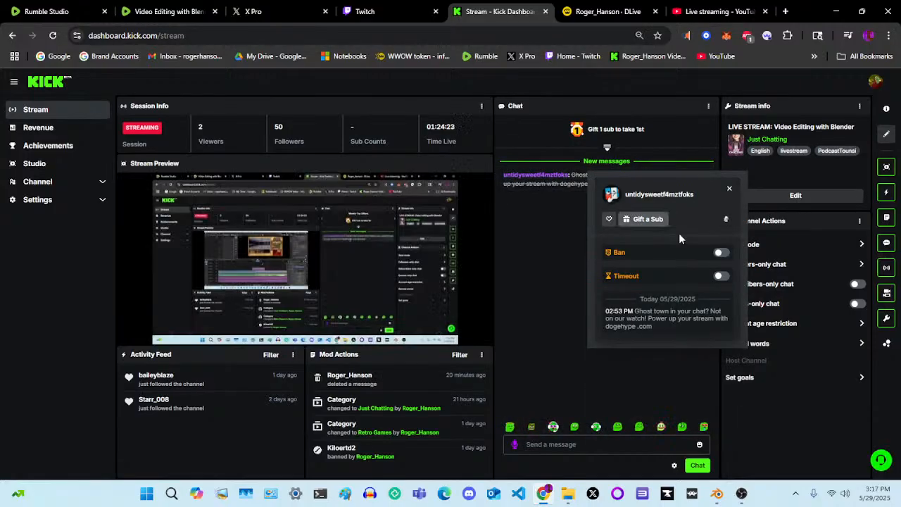
left_click(719, 253)
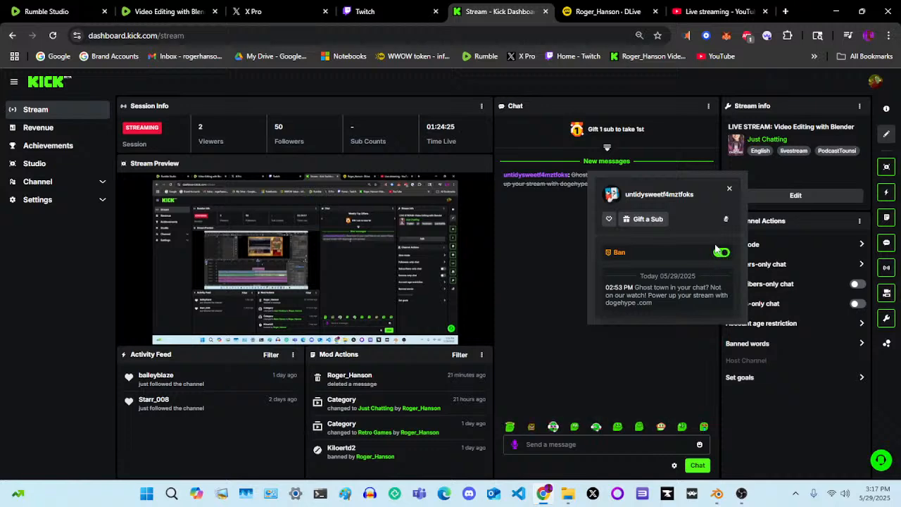
left_click(730, 189)
Check the DLive, YouTube Studio and Rumble Studio pages for the live stream's status and chat
left_click(605, 11)
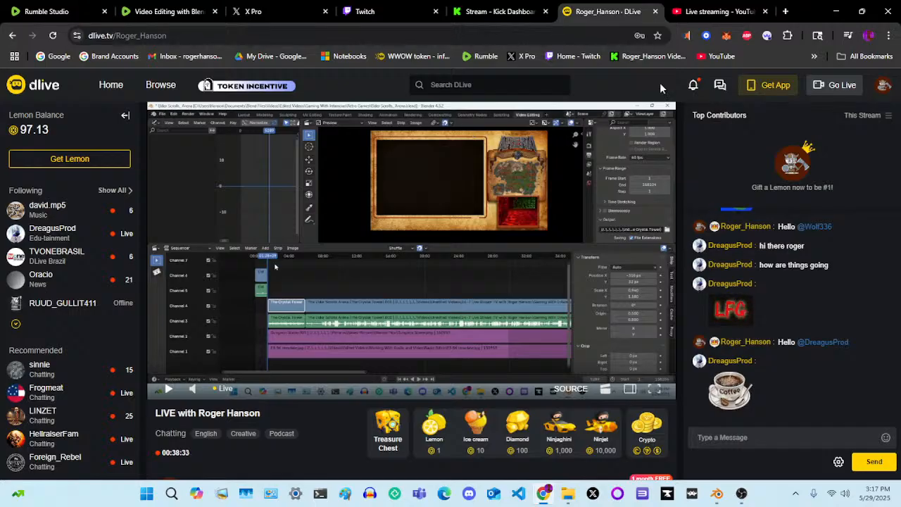
left_click(688, 9)
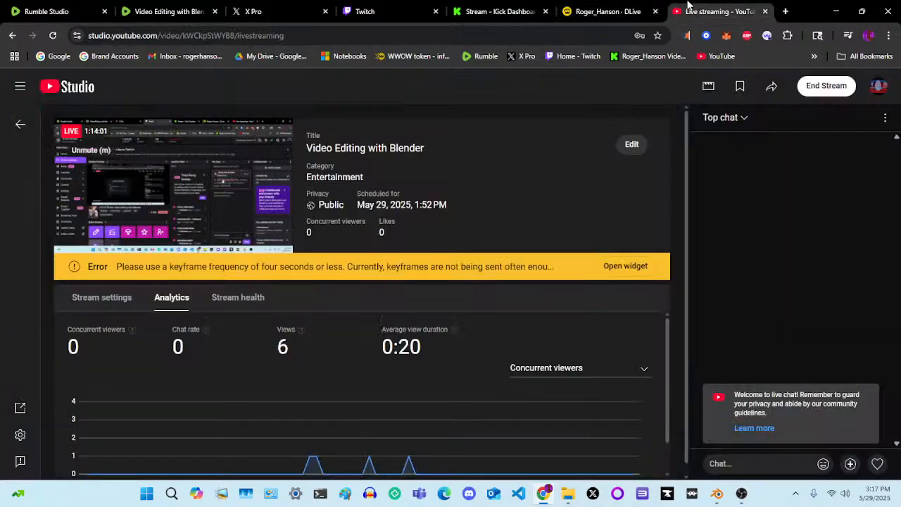
left_click(43, 12)
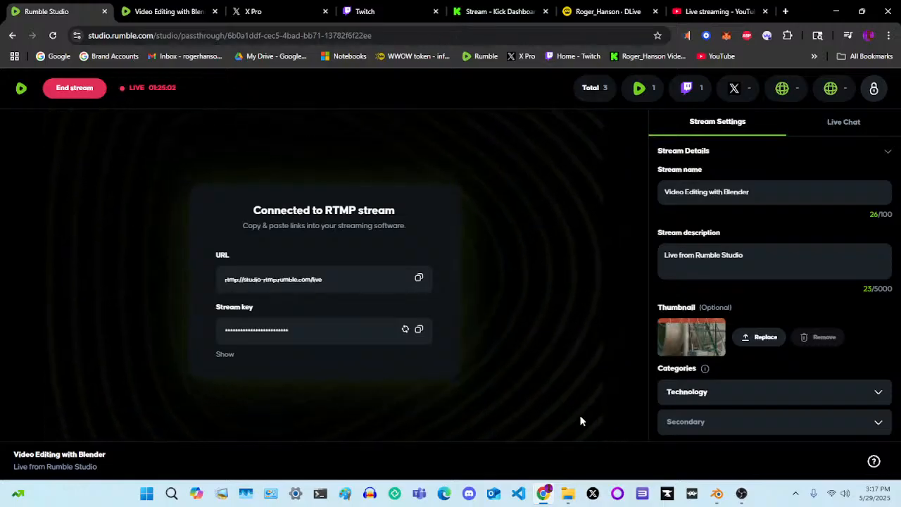
mouse_move(724, 497)
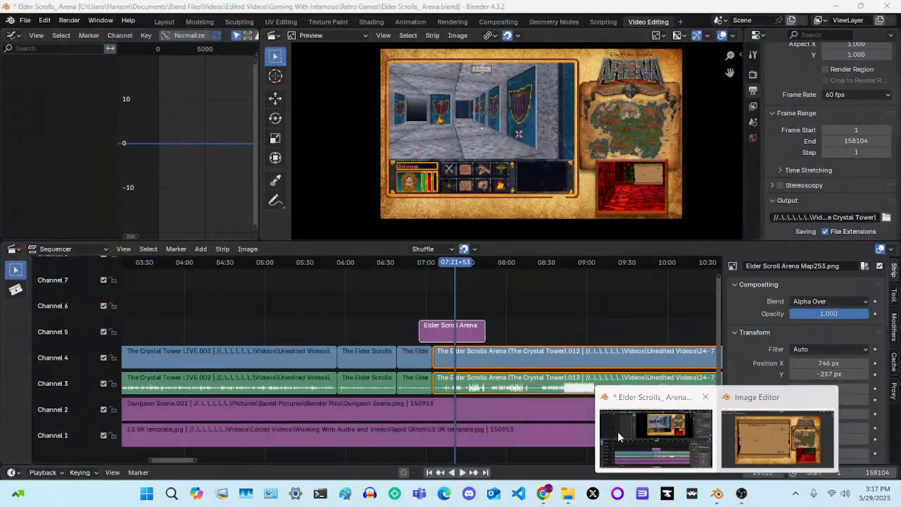
left_click(619, 436)
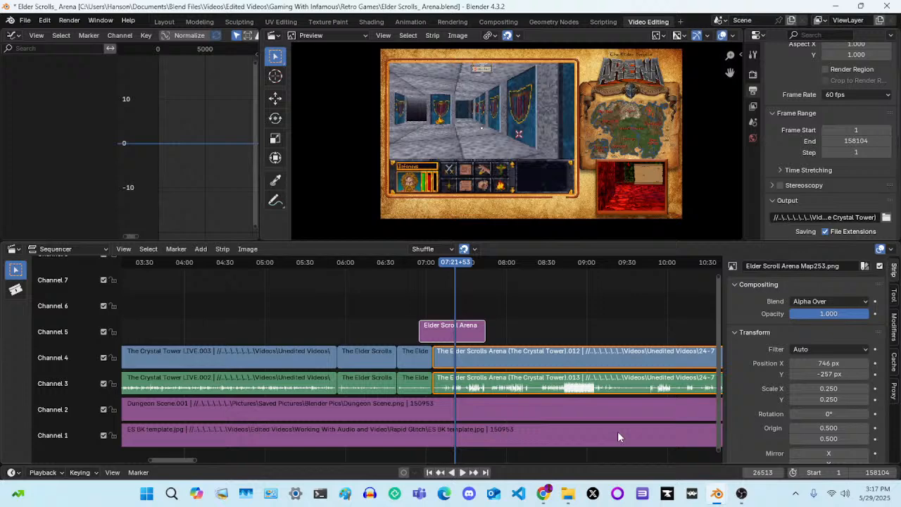
left_click(544, 500)
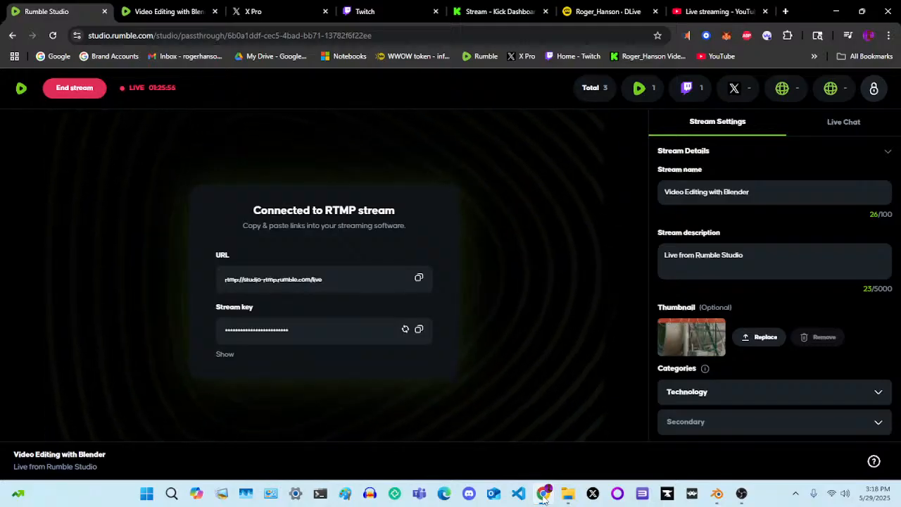
Check the live stream's sound on its Rumble watch page, and review the X Pro and Twitch pages
left_click(163, 13)
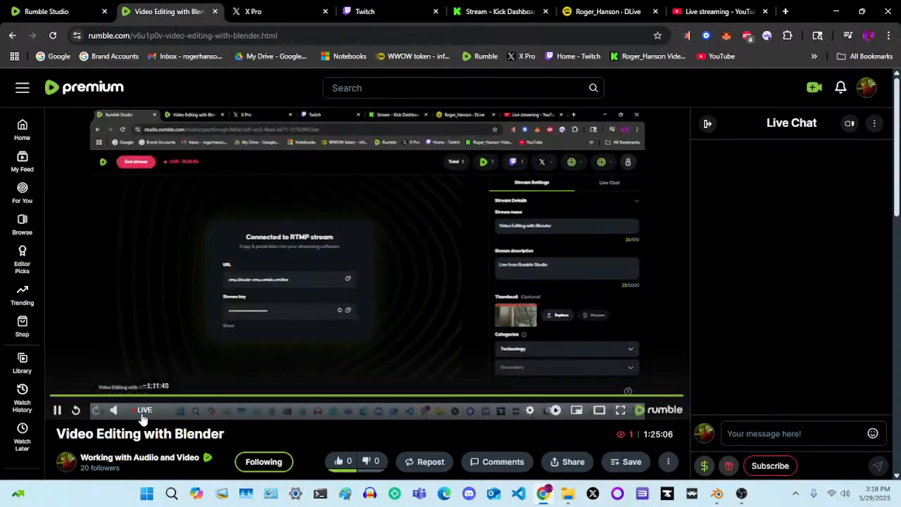
mouse_move(111, 416)
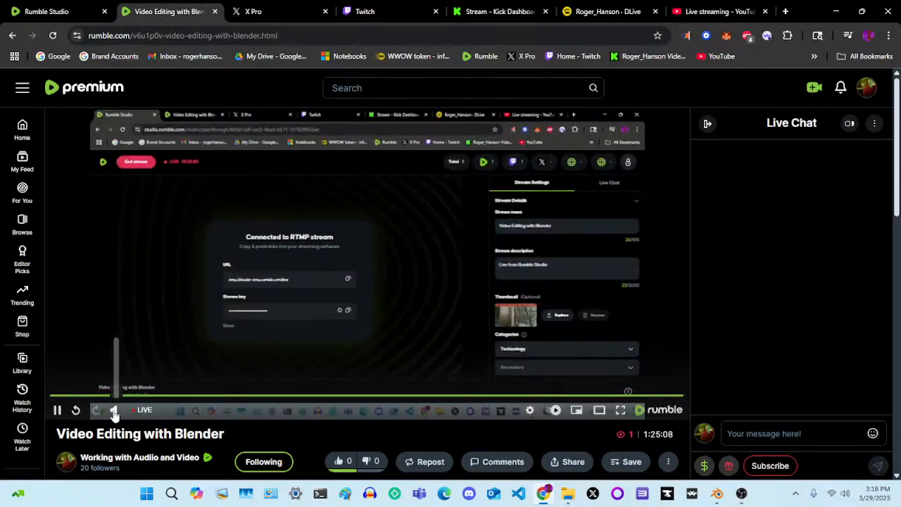
left_click(115, 416)
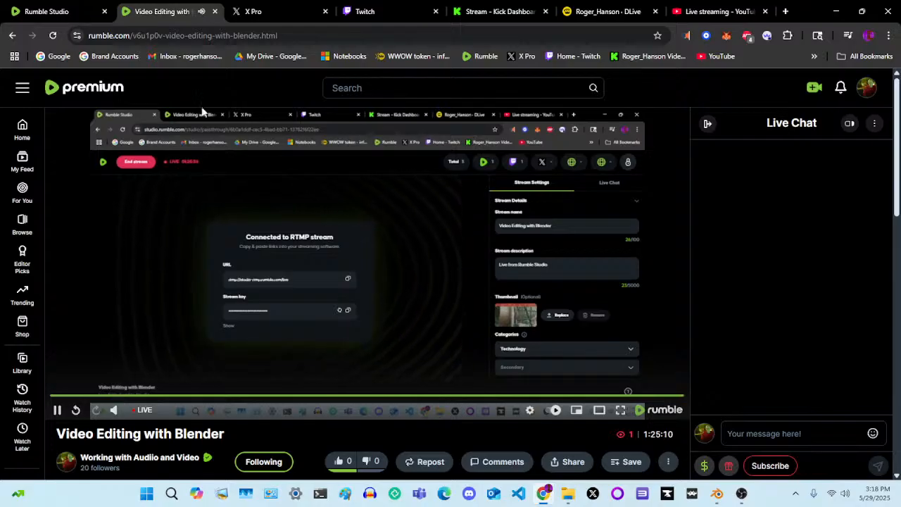
left_click(239, 12)
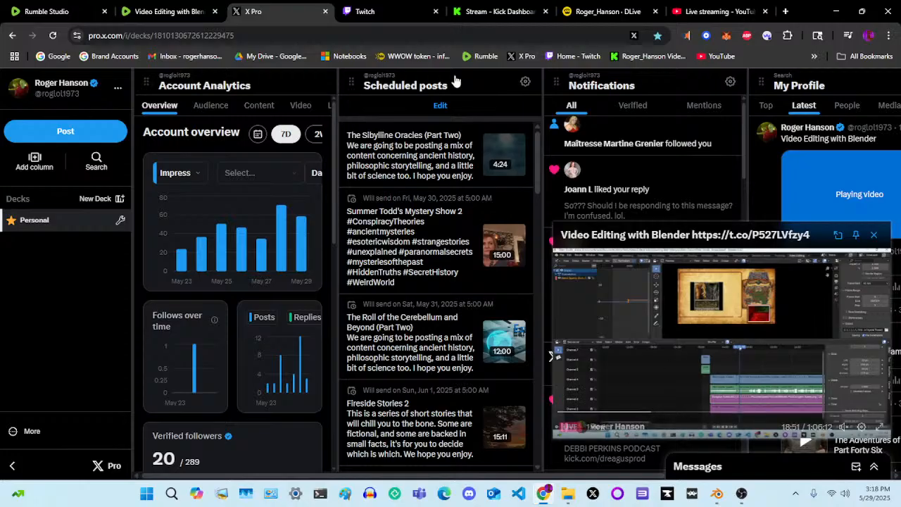
left_click(359, 10)
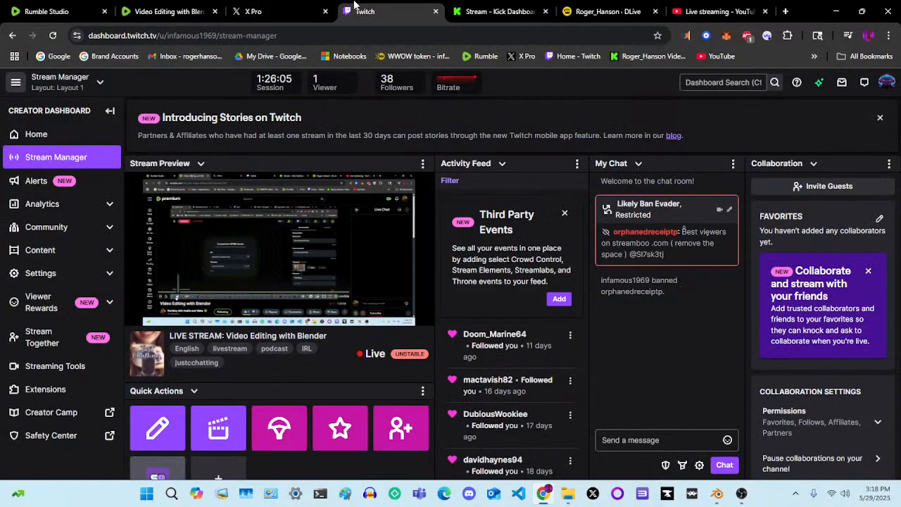
Review the Kick dashboard, DLive and YouTube Studio pages for the live stream's status and chat
left_click(493, 11)
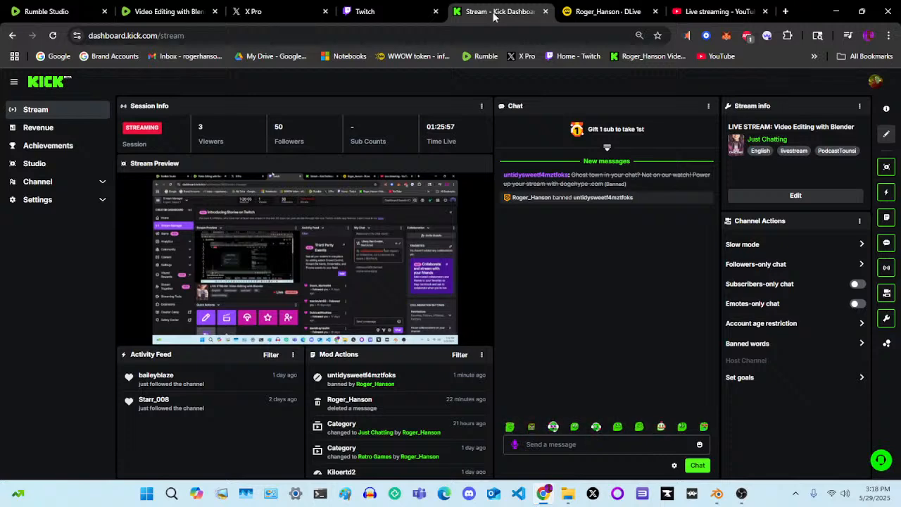
left_click(590, 11)
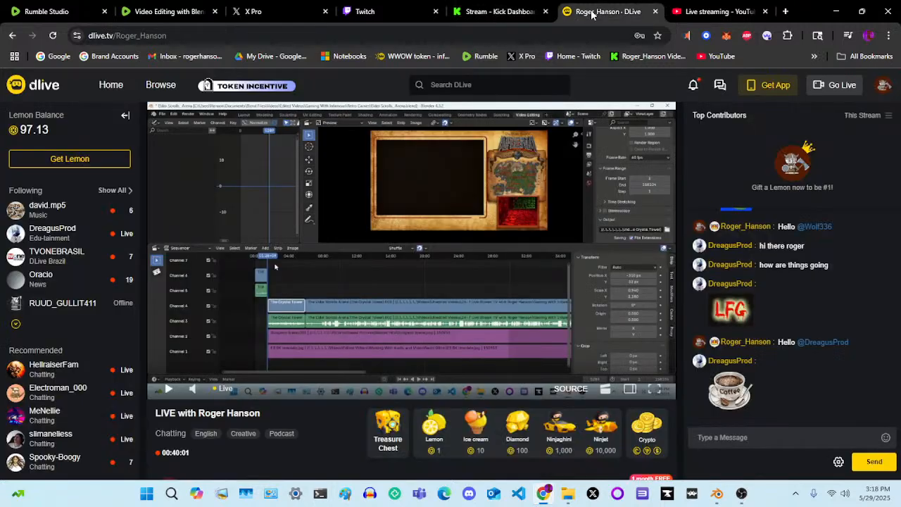
left_click(479, 10)
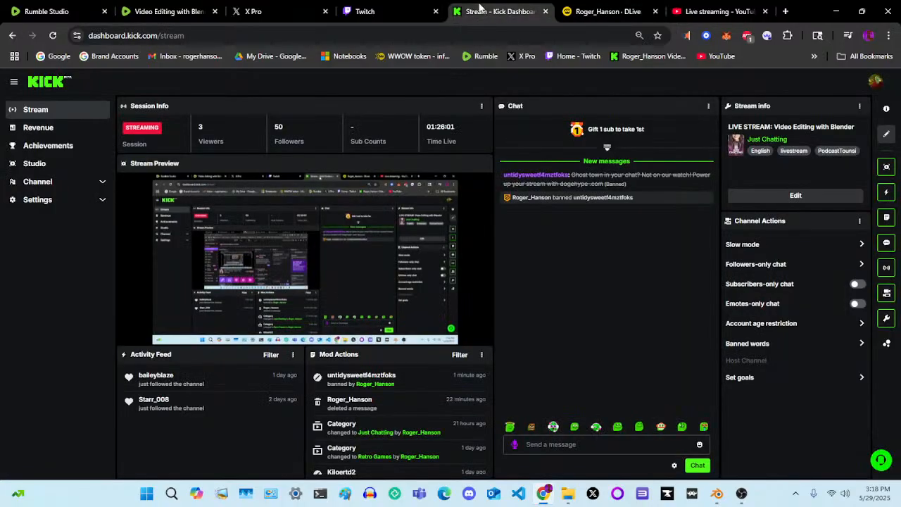
left_click(592, 12)
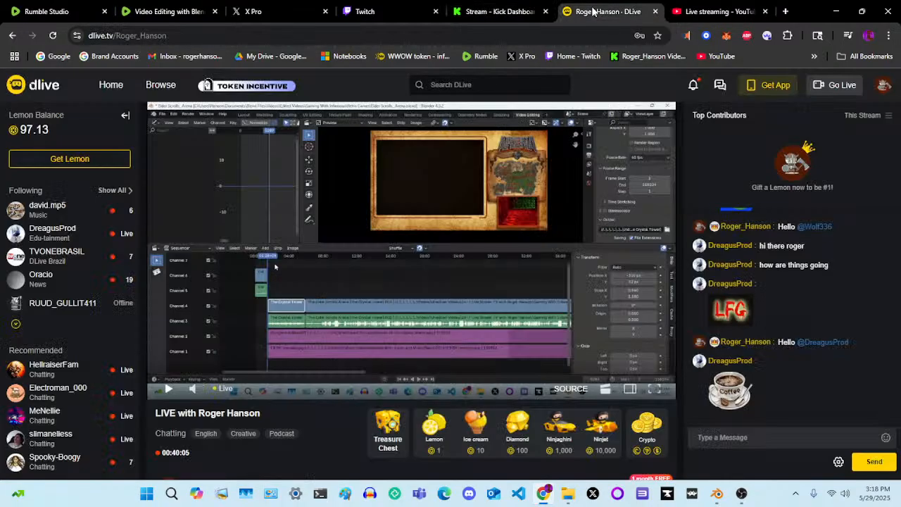
left_click(699, 11)
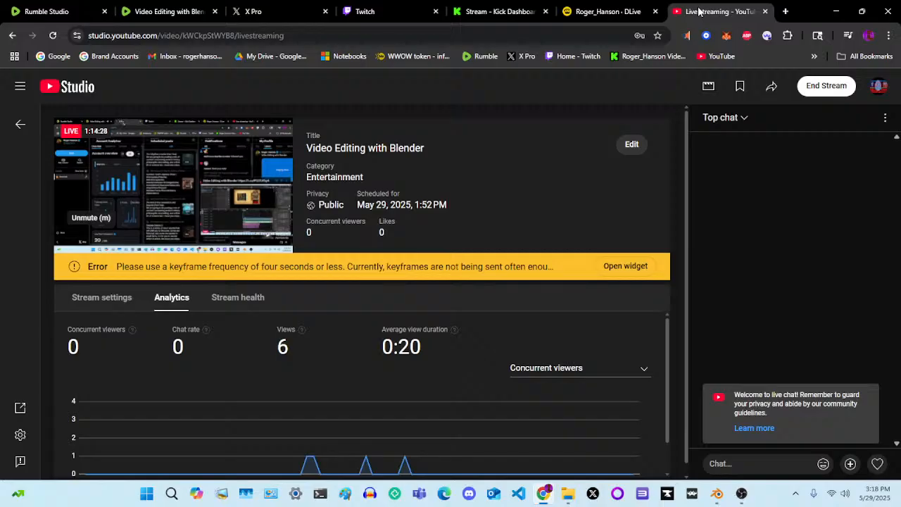
Compare the stream statistics in Rumble Studio with the YouTube and Rumble outputs in OBS Studio
left_click(61, 12)
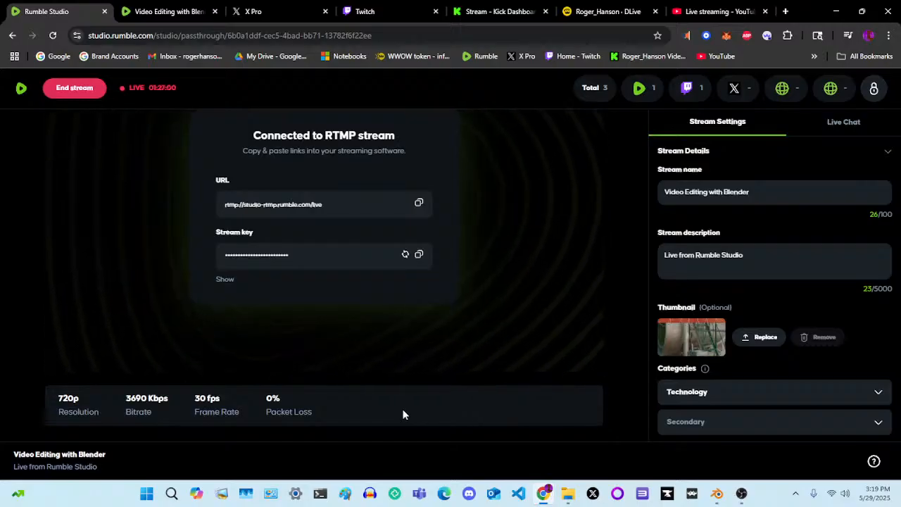
left_click(742, 494)
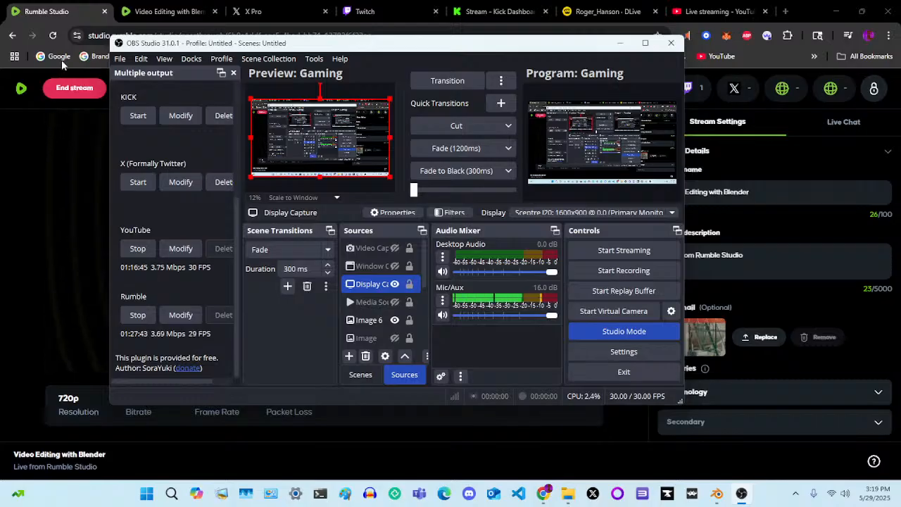
left_click(52, 8)
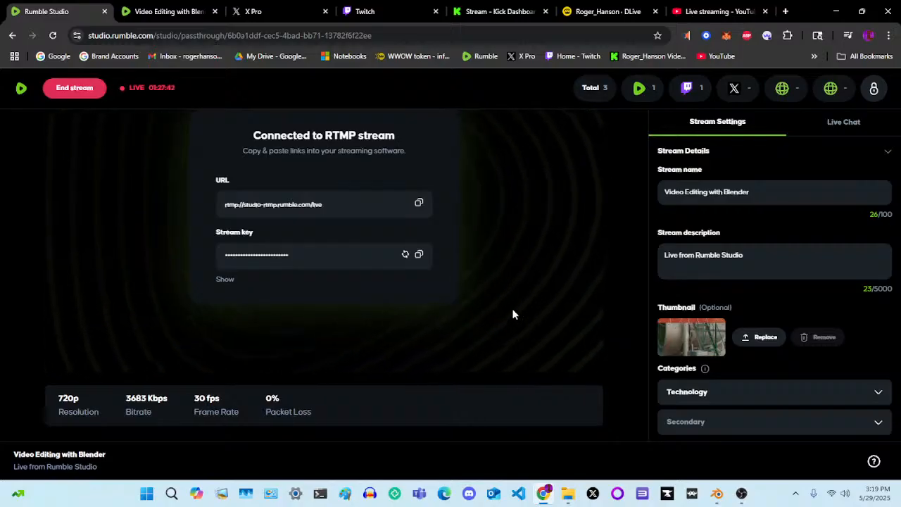
left_click(742, 494)
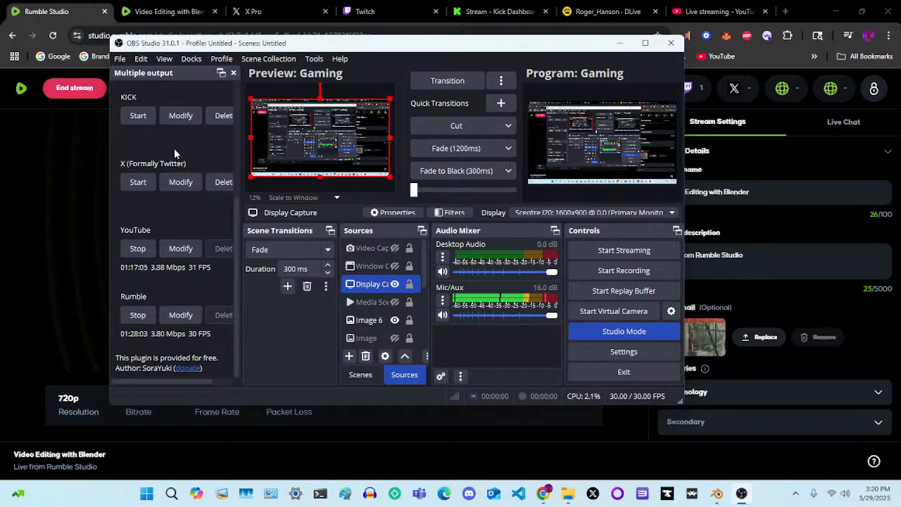
left_click(74, 4)
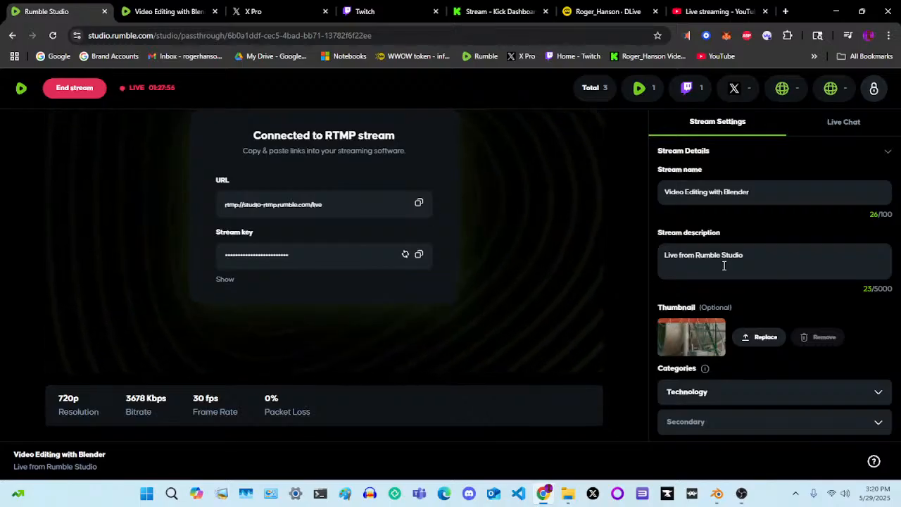
Examine the list of streaming destinations in Rumble Studio's stream settings, and glance at the Rumble watch page
scroll(723, 265, "down", 5)
scroll(724, 267, "down", 3)
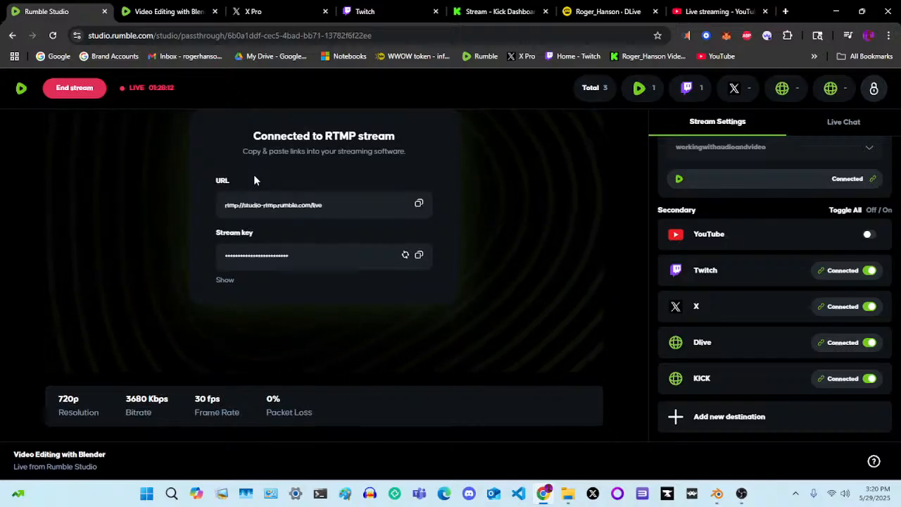
scroll(254, 178, "up", 1)
left_click(166, 10)
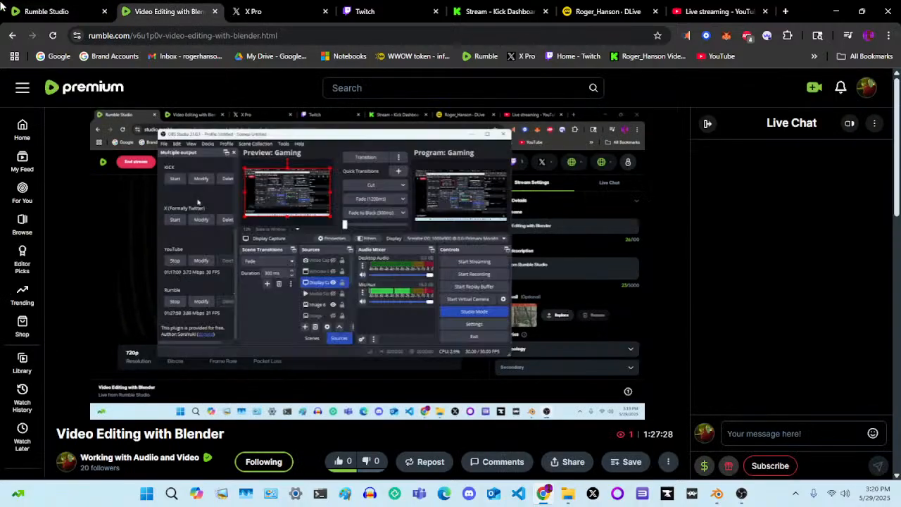
left_click(49, 12)
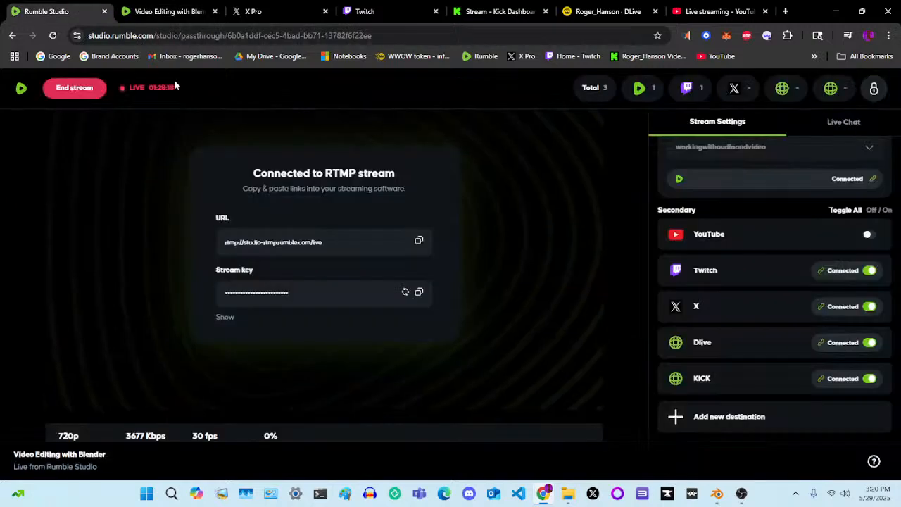
Check the running outputs in OBS Studio against the stream shown on the Rumble watch page
left_click(740, 493)
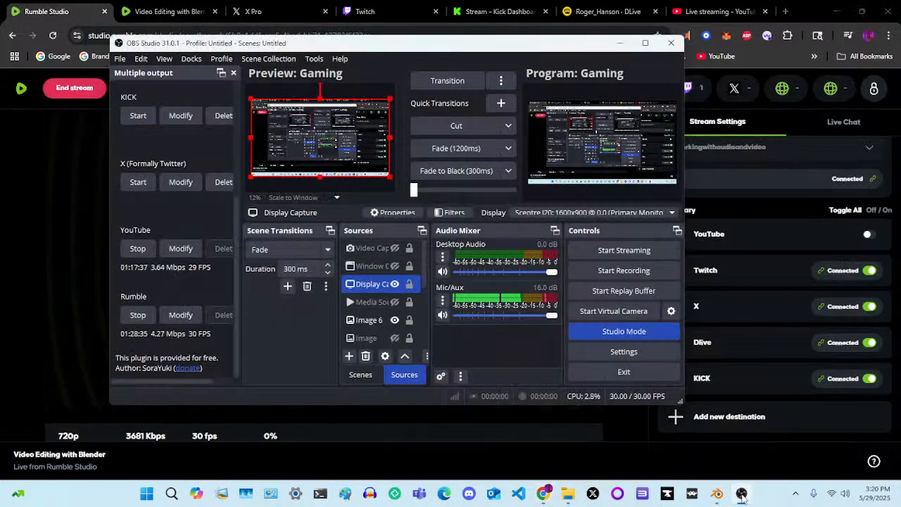
left_click(741, 494)
left_click(742, 495)
left_click(741, 494)
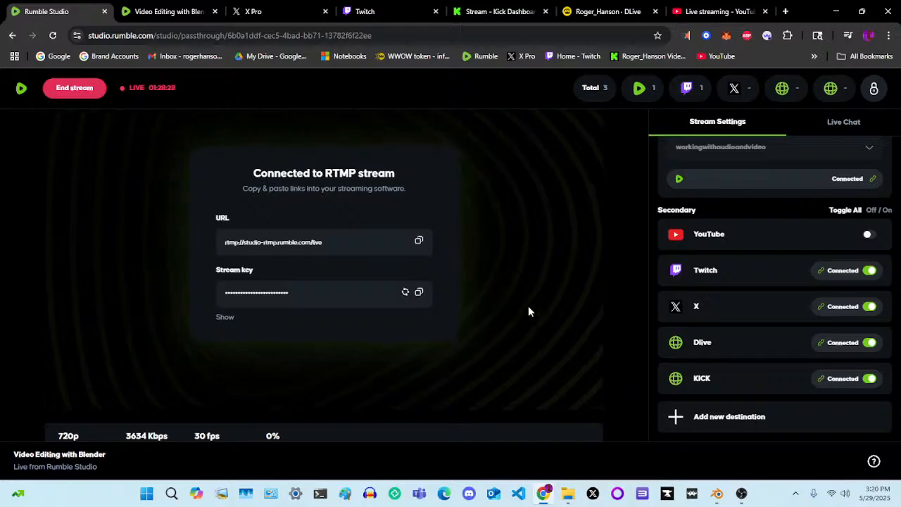
left_click(172, 12)
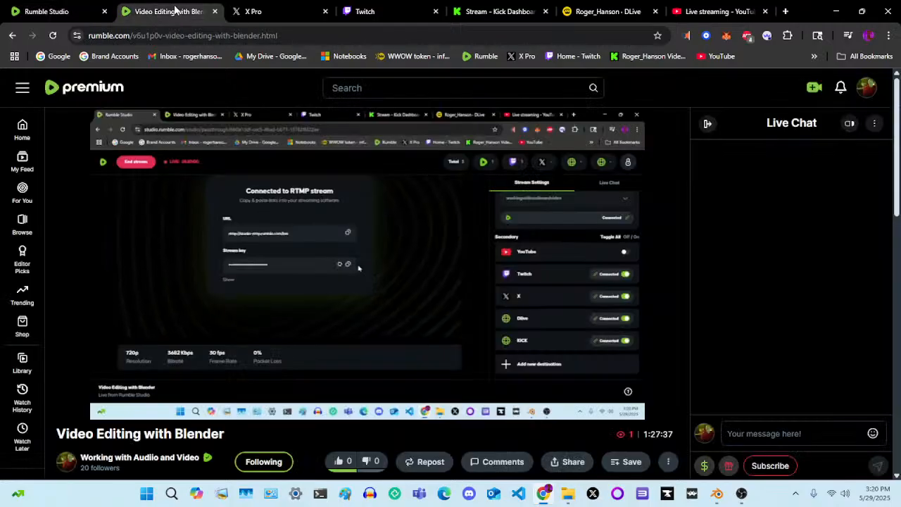
mouse_move(280, 6)
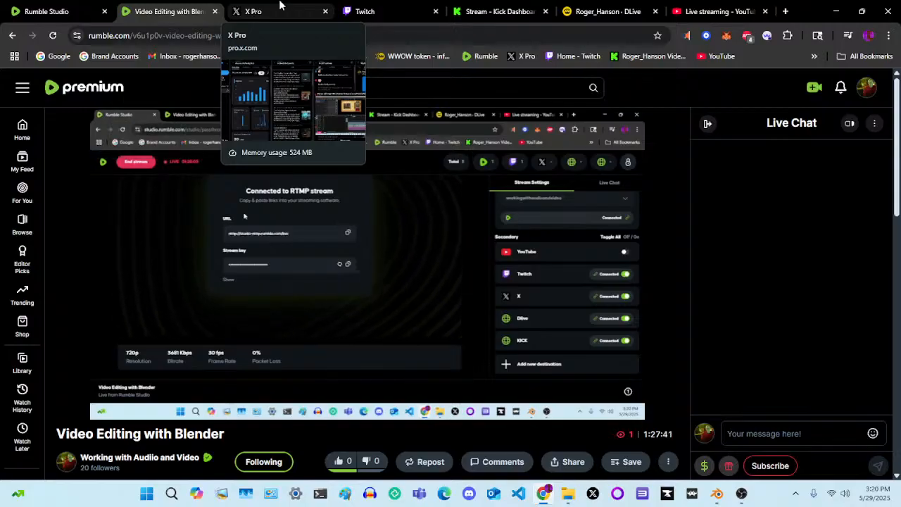
left_click(741, 493)
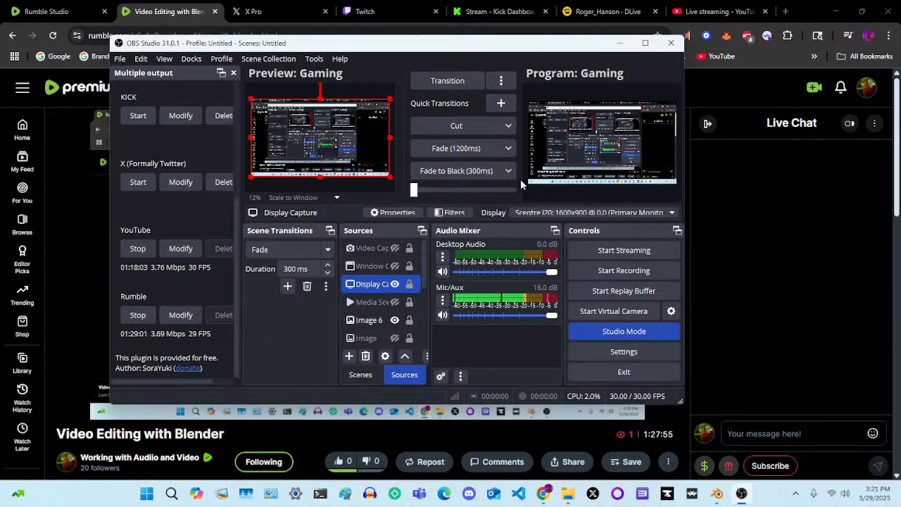
left_click(173, 7)
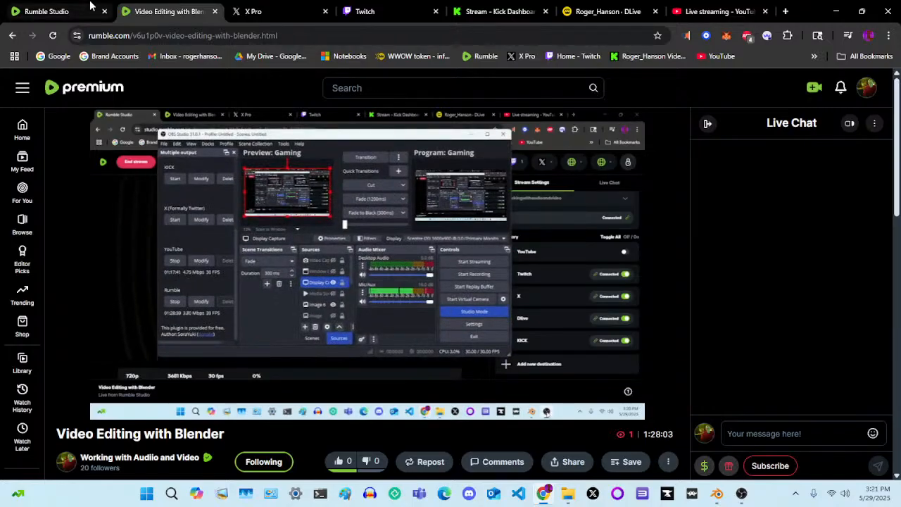
Switch to Blender, bring the start of the Elder Scrolls Arena timeline into view, and try to save the project
mouse_move(726, 497)
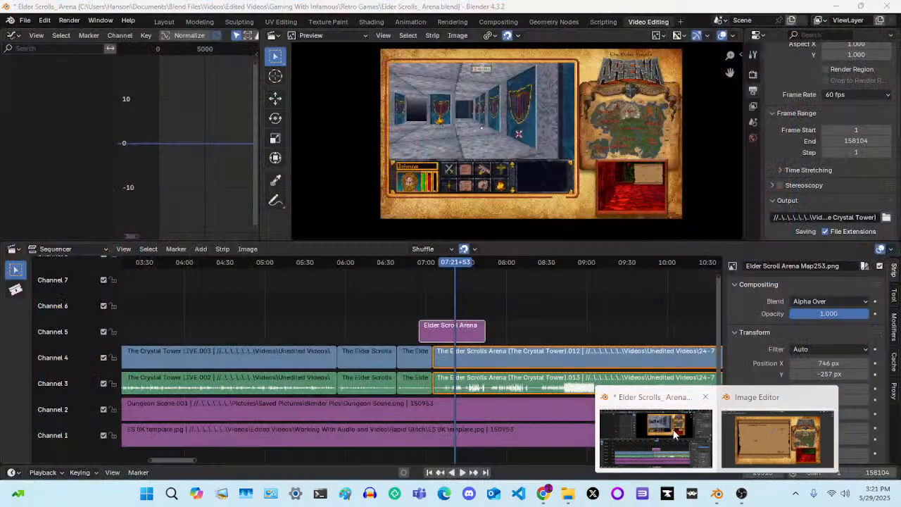
left_click(674, 433)
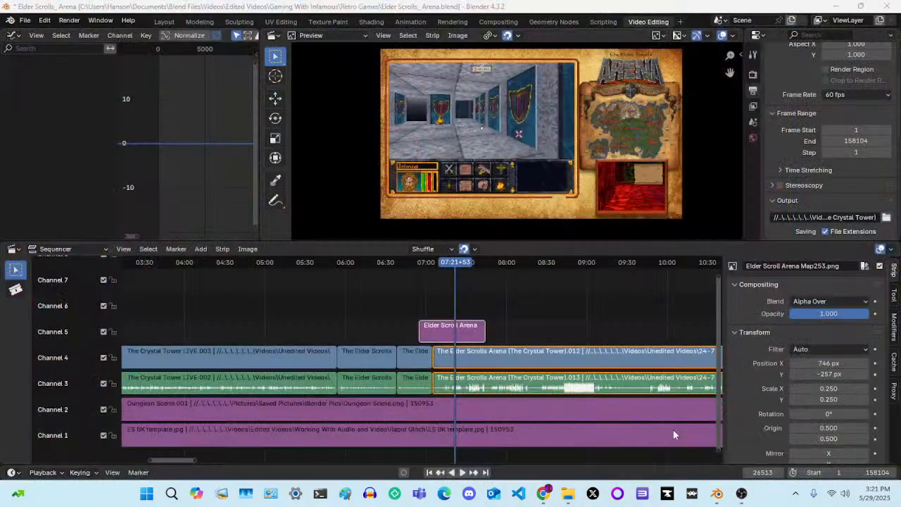
scroll(250, 347, "down", 4)
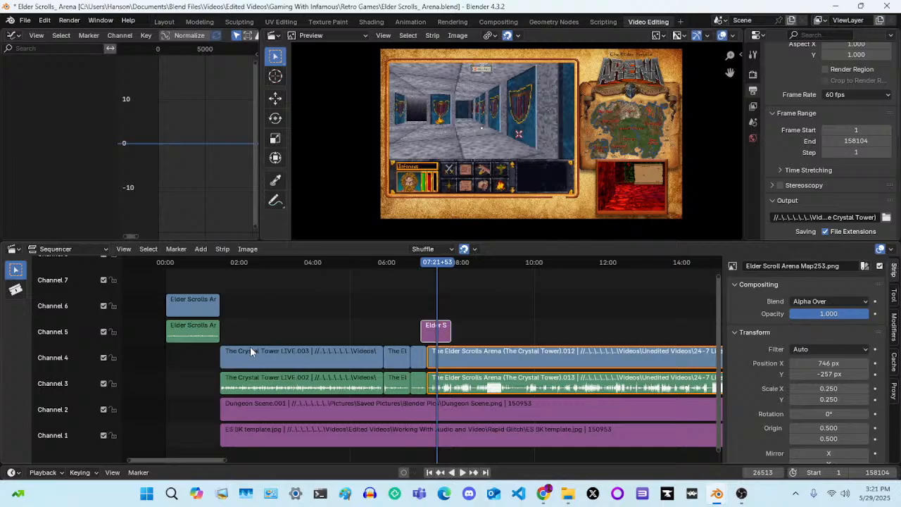
key("ctrl+s")
mouse_move(716, 494)
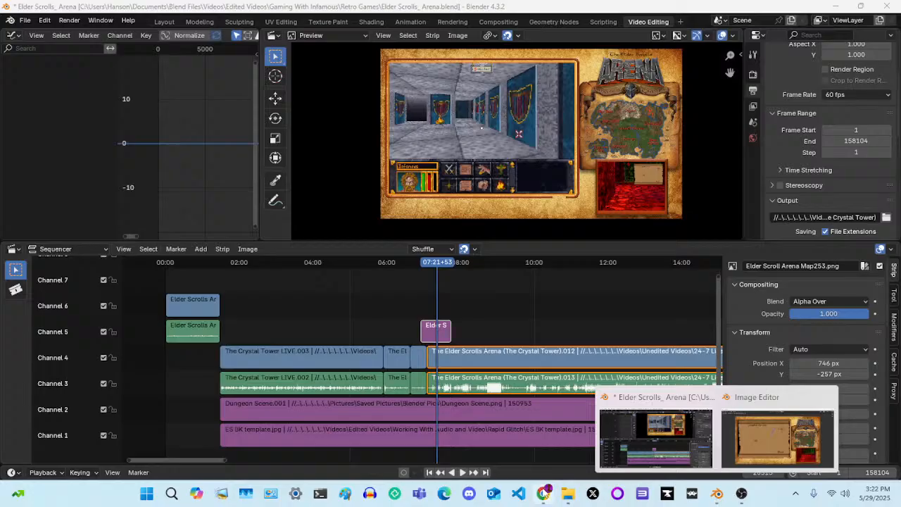
Switch to Chrome and check the stream on the Rumble watch page, X Pro, Twitch and the Kick dashboard
left_click(543, 493)
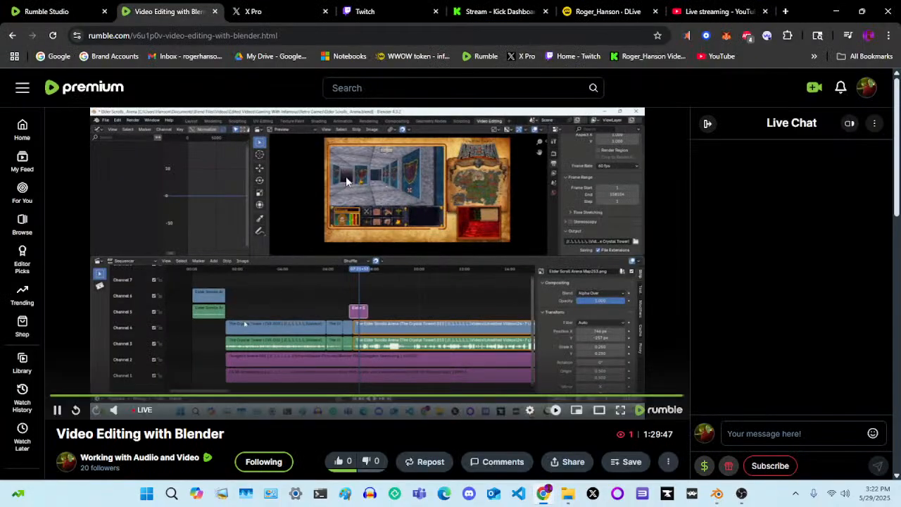
left_click(251, 10)
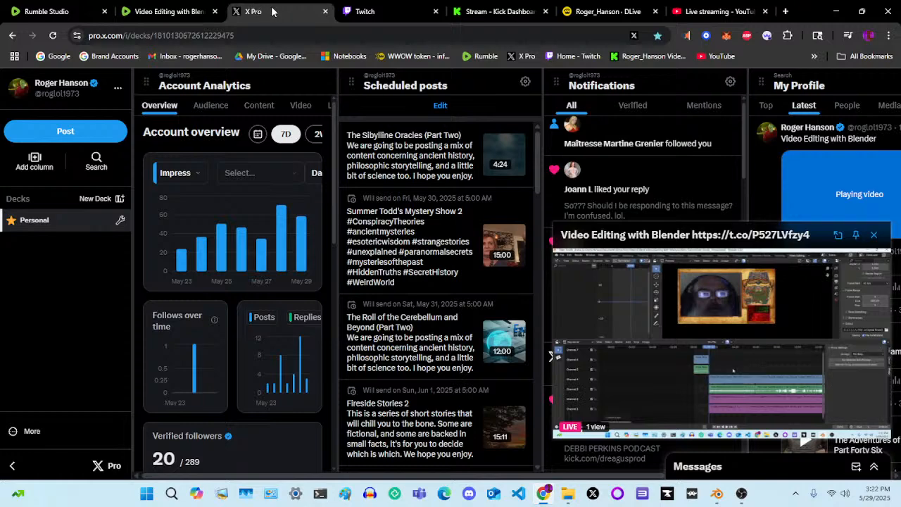
left_click(373, 12)
left_click(496, 11)
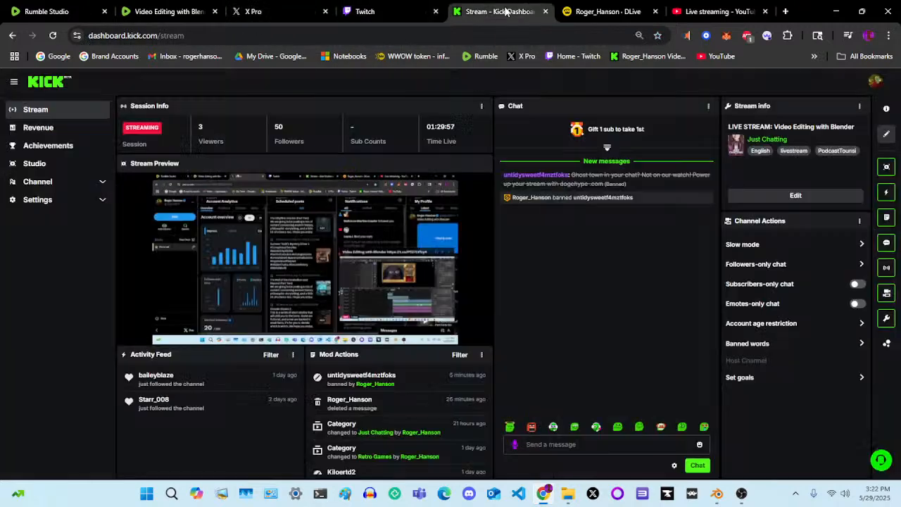
Check the DLive chat, YouTube Studio's stream status and the X Pro deck for new activity
left_click(592, 11)
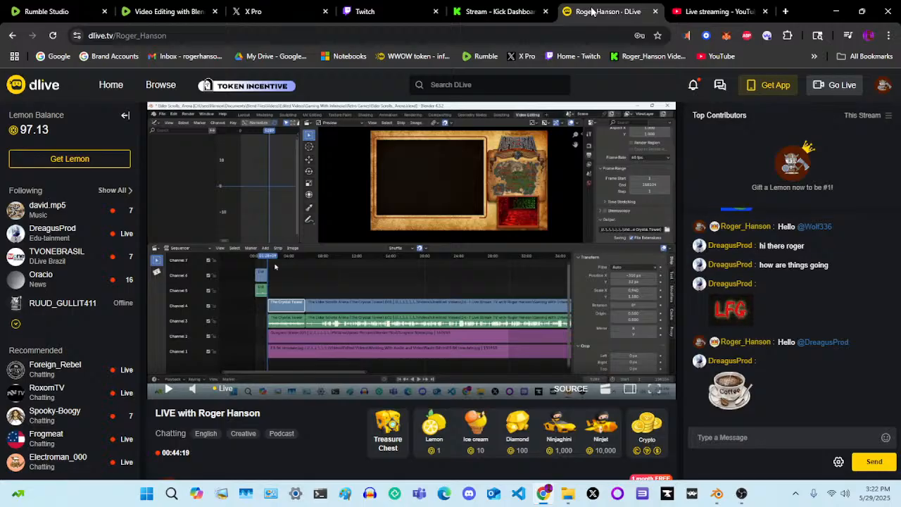
left_click(169, 12)
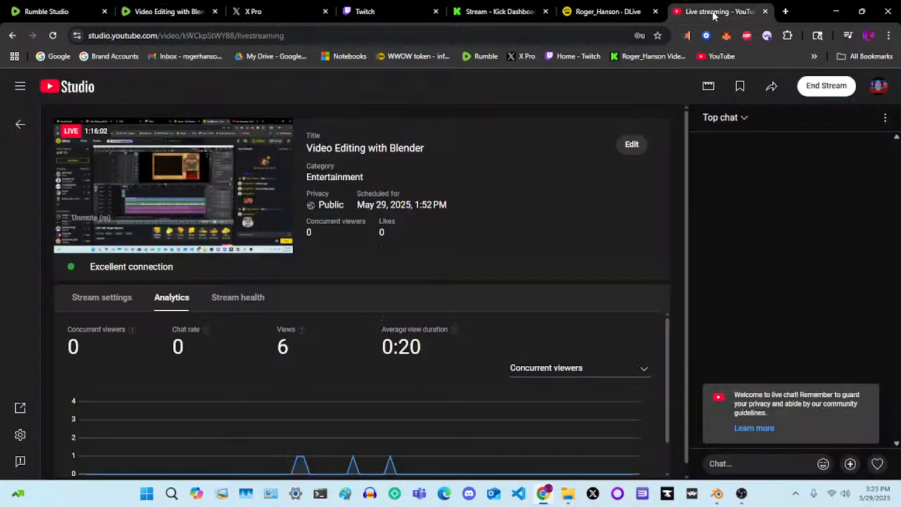
left_click(714, 12)
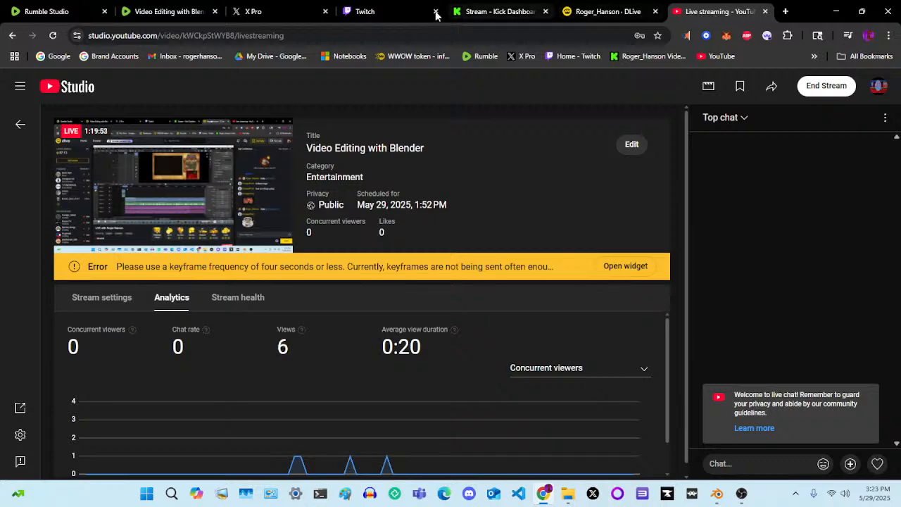
left_click(277, 12)
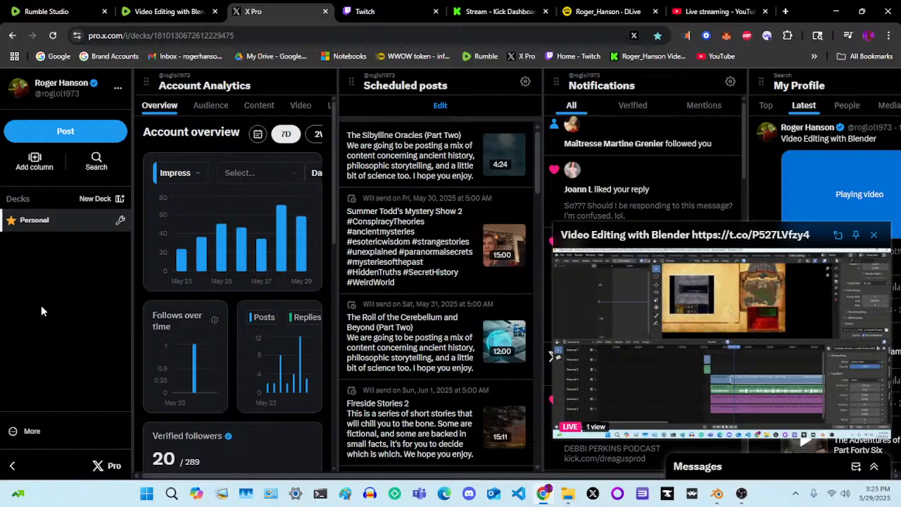
Check which account is signed in on the Twitch Stream Manager and on the Kick stream dashboard
left_click(390, 14)
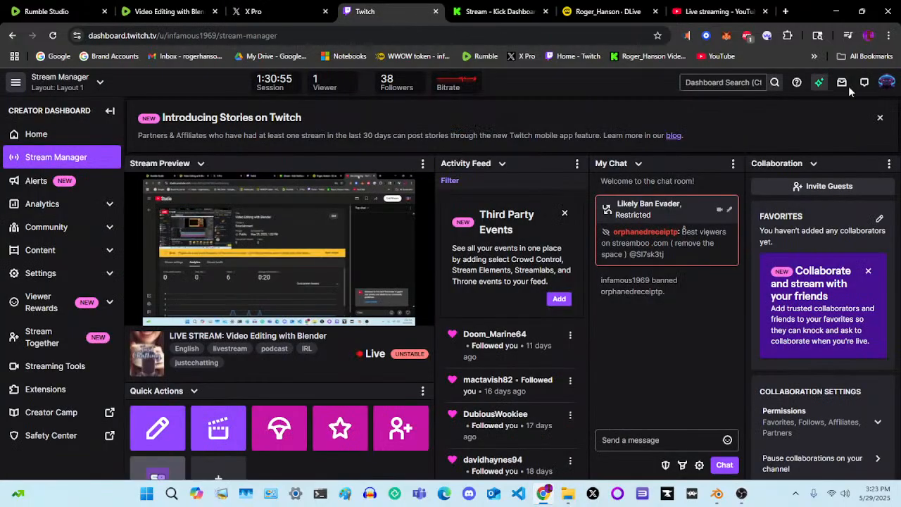
left_click(890, 89)
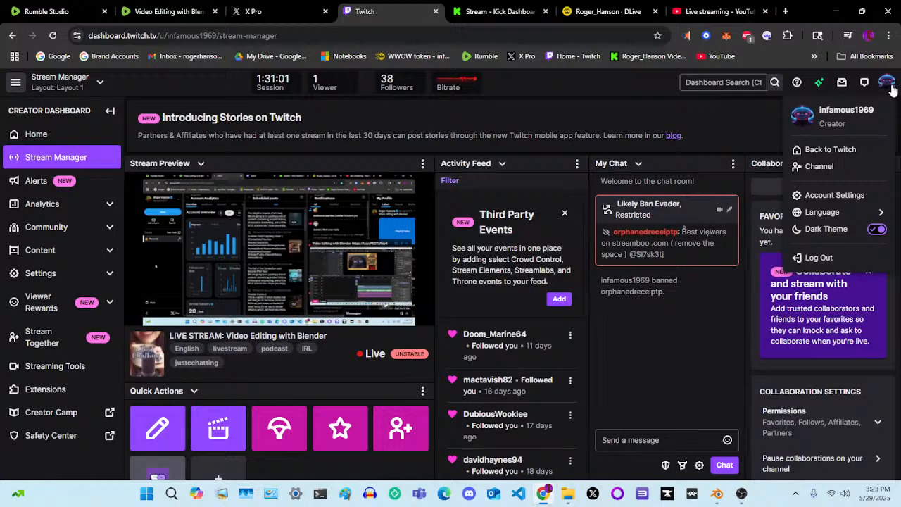
left_click(891, 89)
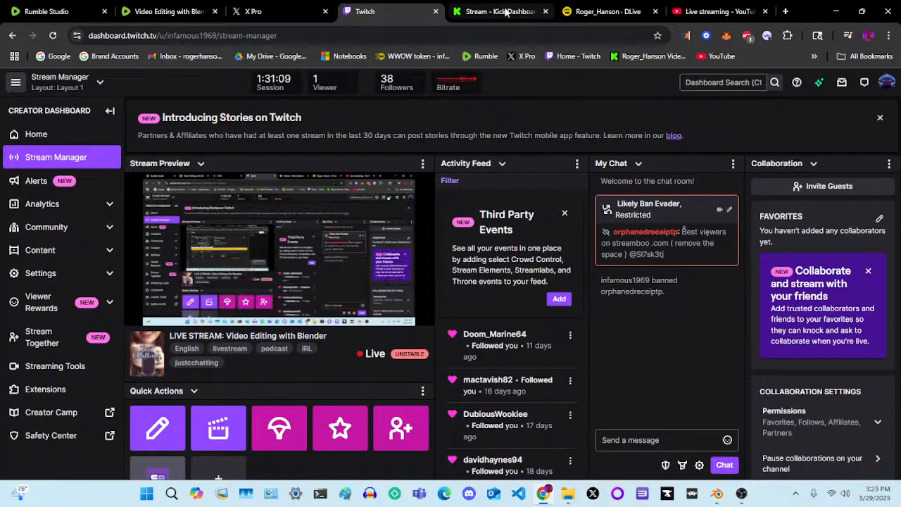
mouse_move(505, 11)
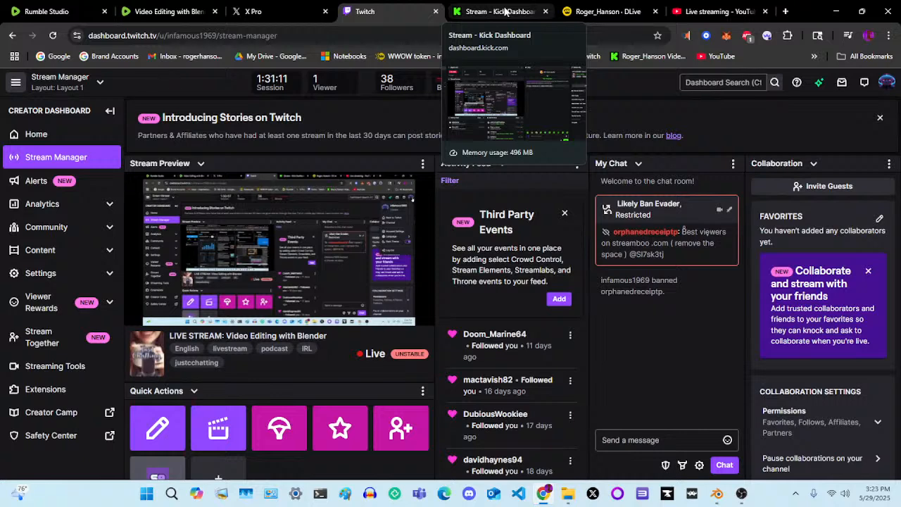
left_click(505, 11)
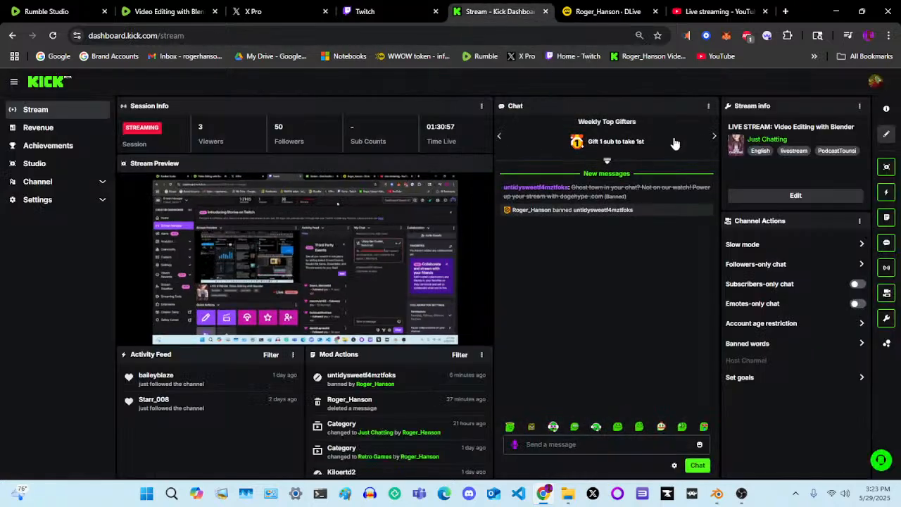
left_click(876, 83)
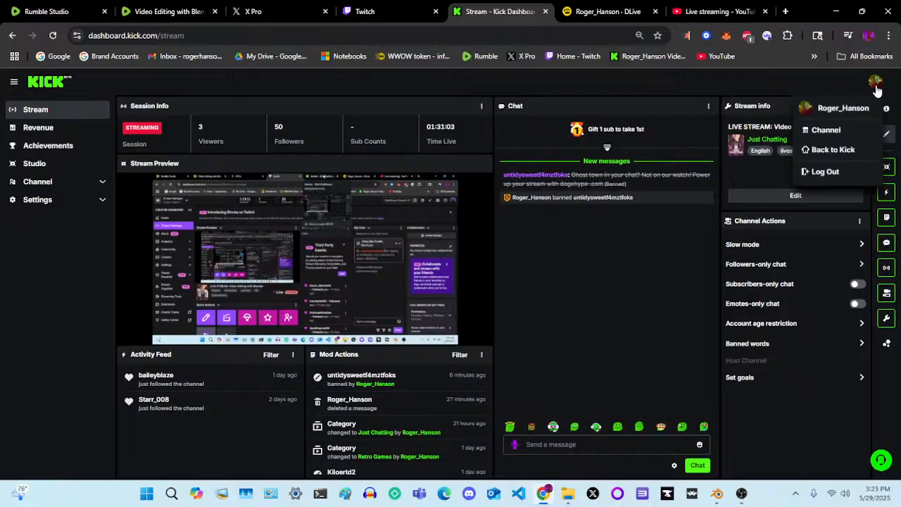
left_click(876, 85)
Check the signed-in account on the DLive channel page and in YouTube Studio's live streaming page
left_click(623, 11)
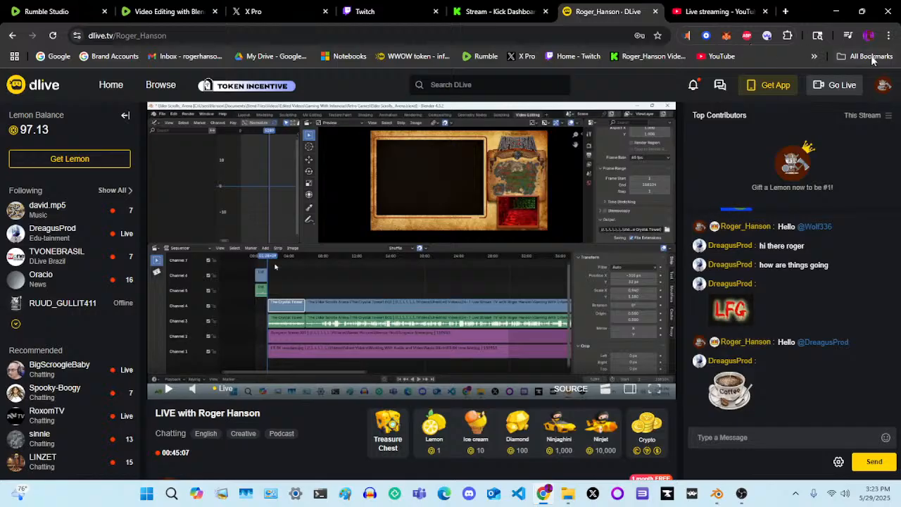
left_click(882, 86)
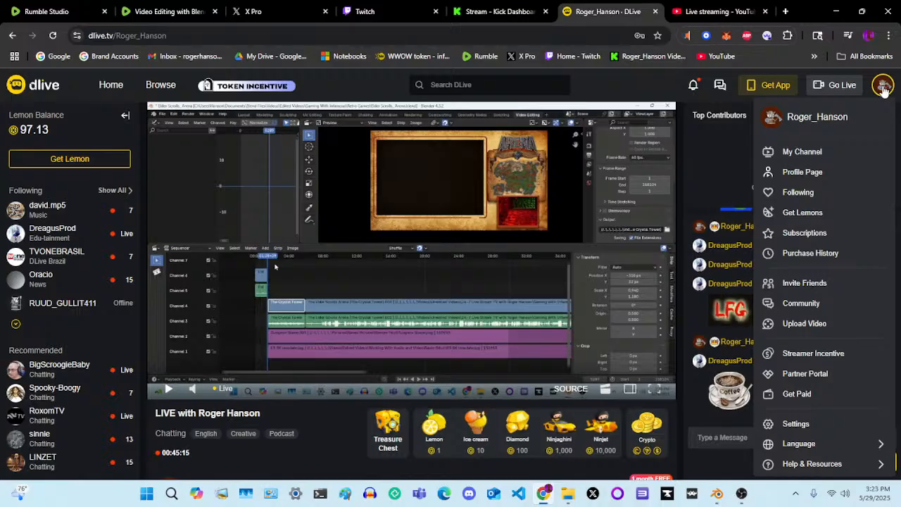
left_click(882, 86)
left_click(717, 11)
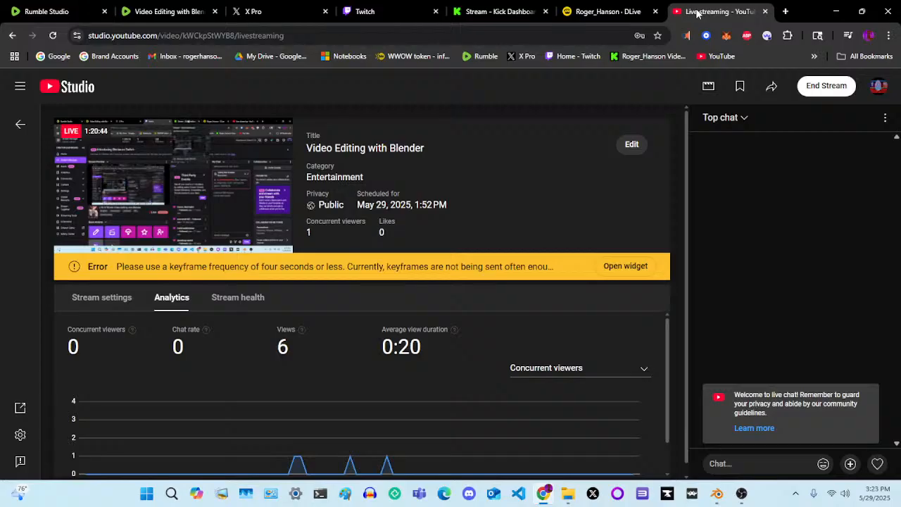
left_click(879, 90)
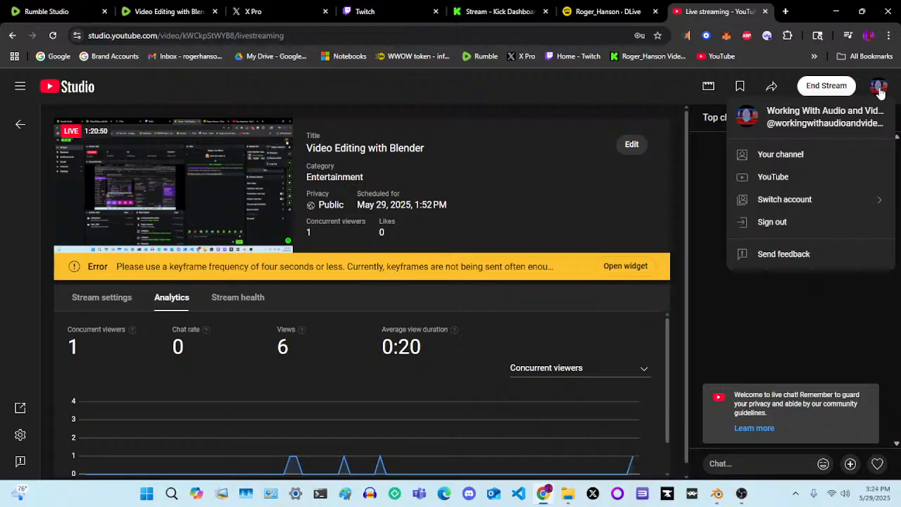
left_click(879, 90)
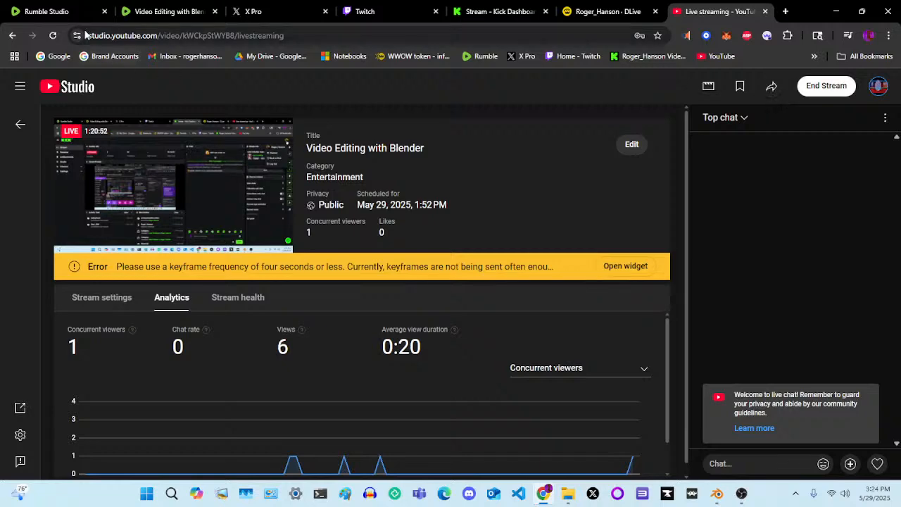
Check the stream destinations in Rumble Studio, and switch to OBS Studio to check the multiple outputs
left_click(60, 8)
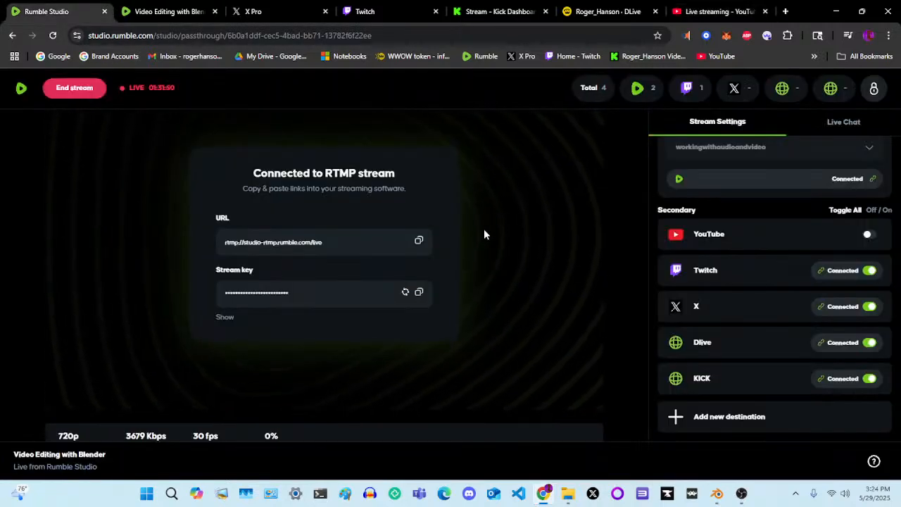
left_click(741, 494)
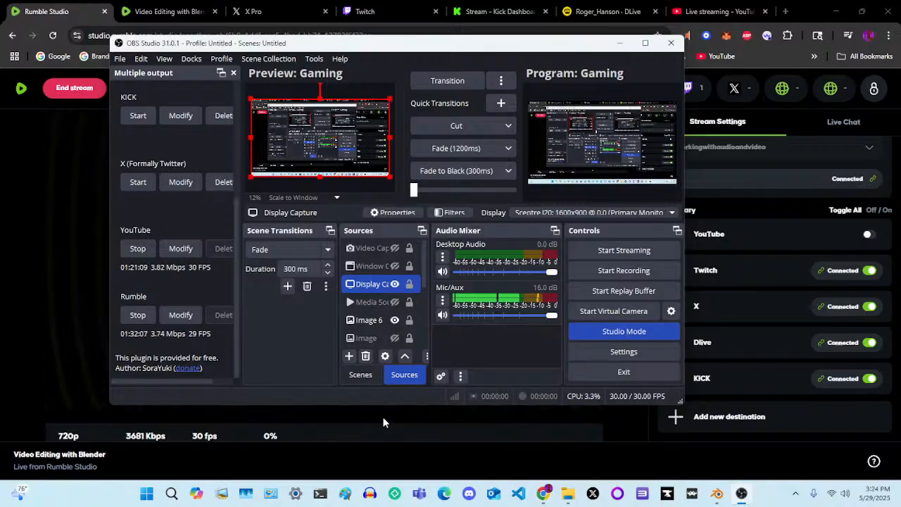